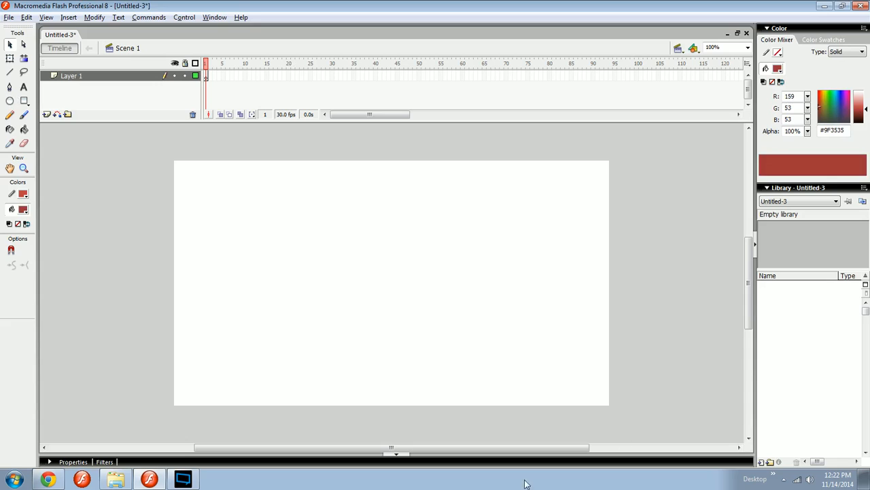
- Expand the collapsed Properties panel and shift the view so the whole stage is visible
{"action": "left_click", "coordinate": [525, 462]}
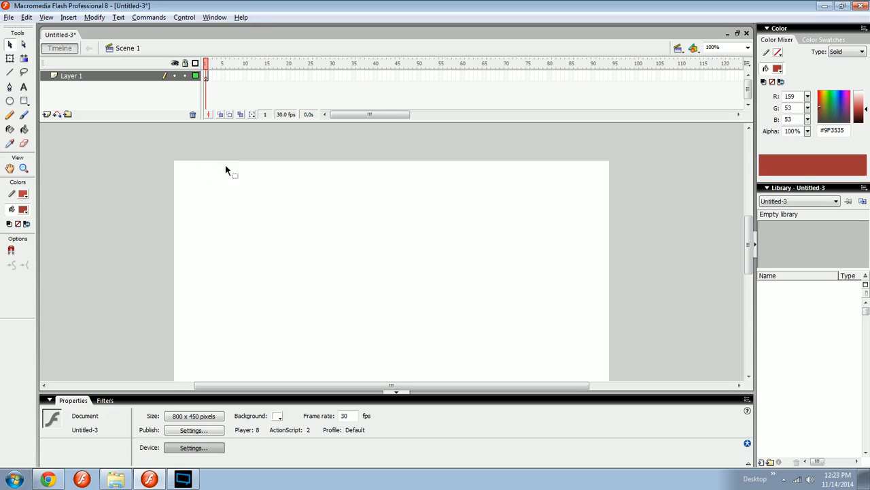
{"action": "left_click_drag", "start_coordinate": [351, 233], "coordinate": [294, 200]}
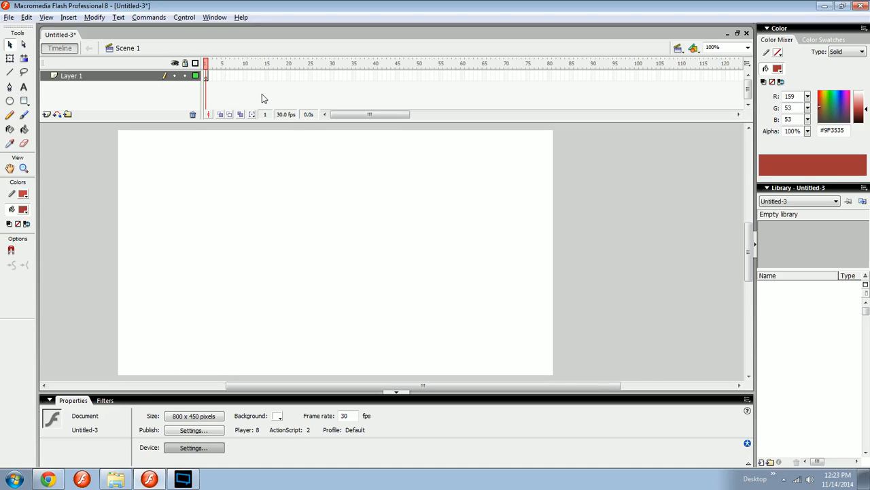
{"action": "left_click", "coordinate": [213, 21]}
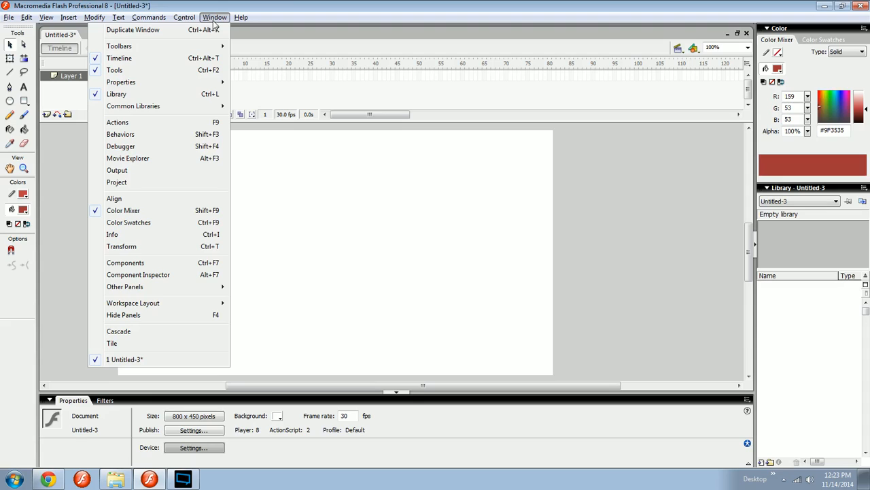
{"action": "left_click", "coordinate": [216, 20]}
{"action": "left_click_drag", "start_coordinate": [257, 183], "coordinate": [320, 246]}
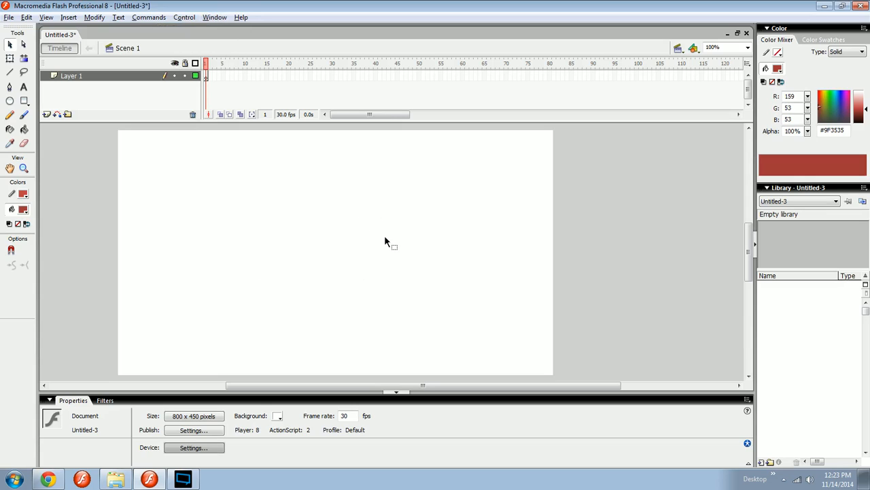
{"action": "left_click", "coordinate": [209, 22]}
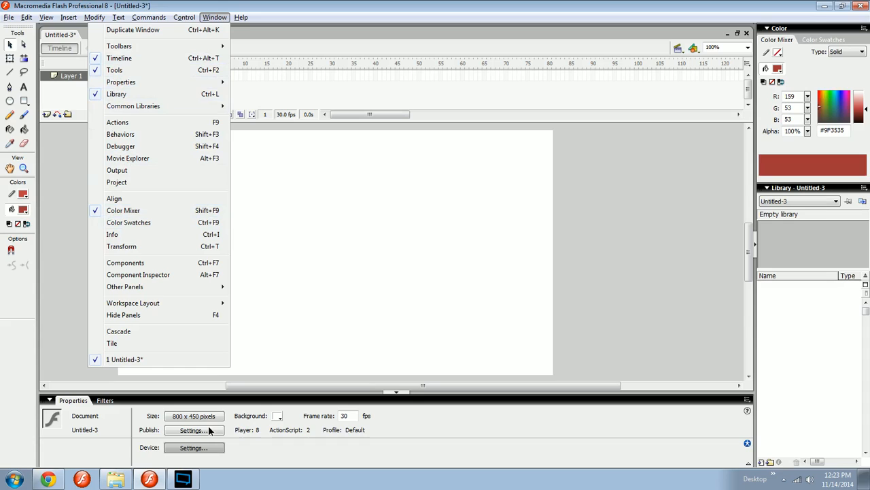
{"action": "left_click", "coordinate": [117, 17]}
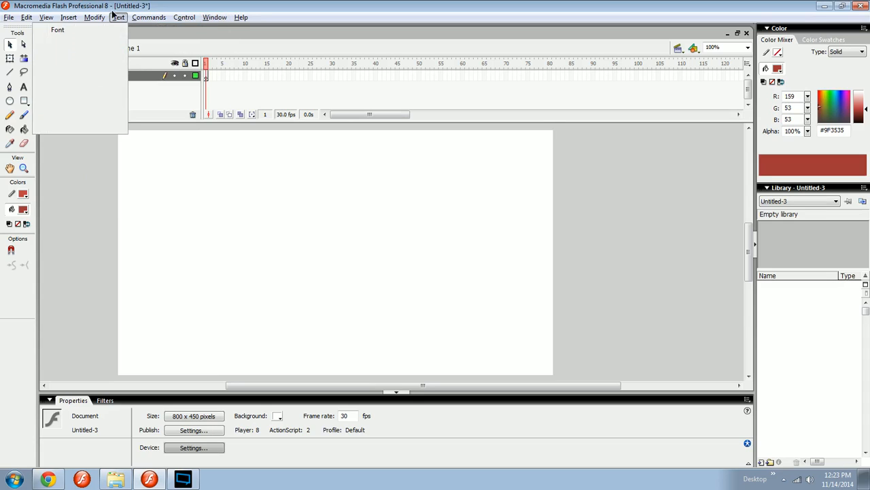
{"action": "mouse_move", "coordinate": [214, 17]}
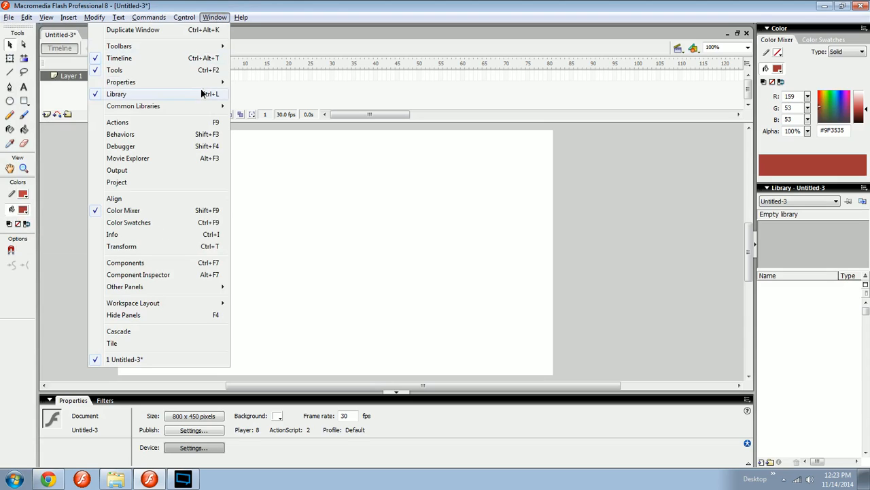
{"action": "mouse_move", "coordinate": [205, 82]}
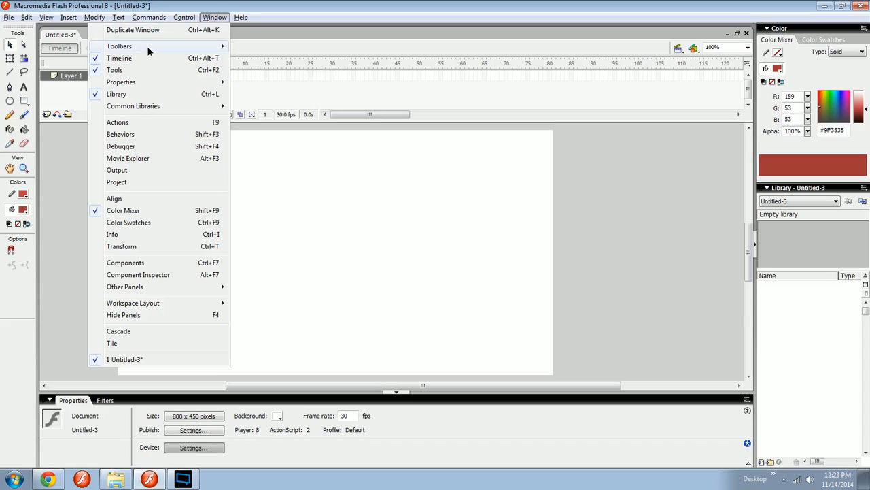
{"action": "left_click", "coordinate": [488, 253]}
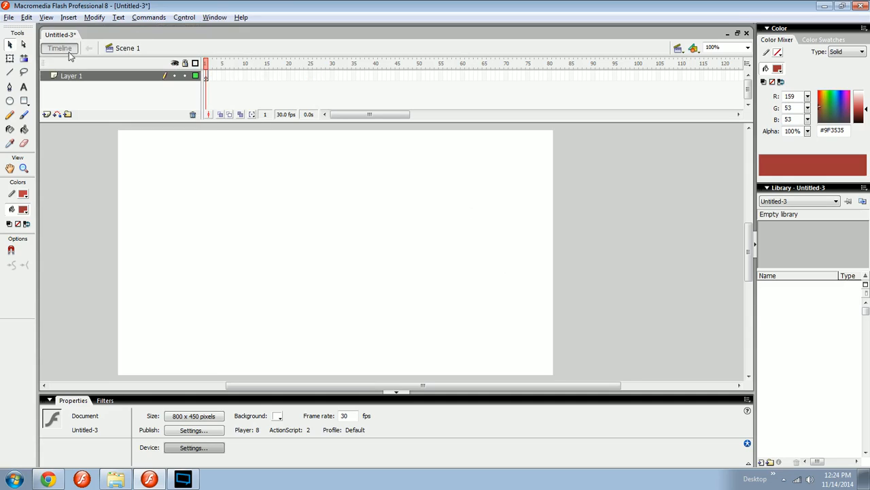
- Look through the scene list, the symbol list and the available zoom levels of the document
{"action": "left_click", "coordinate": [692, 49]}
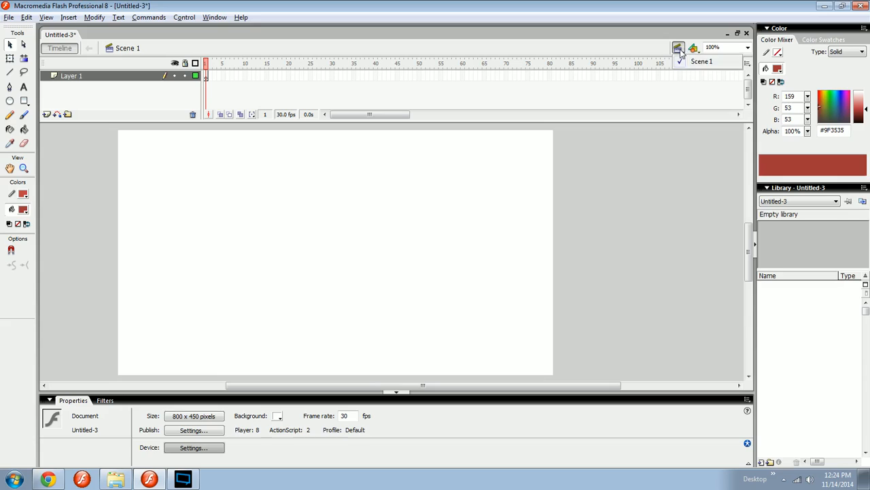
{"action": "left_click", "coordinate": [693, 49]}
{"action": "left_click", "coordinate": [747, 47]}
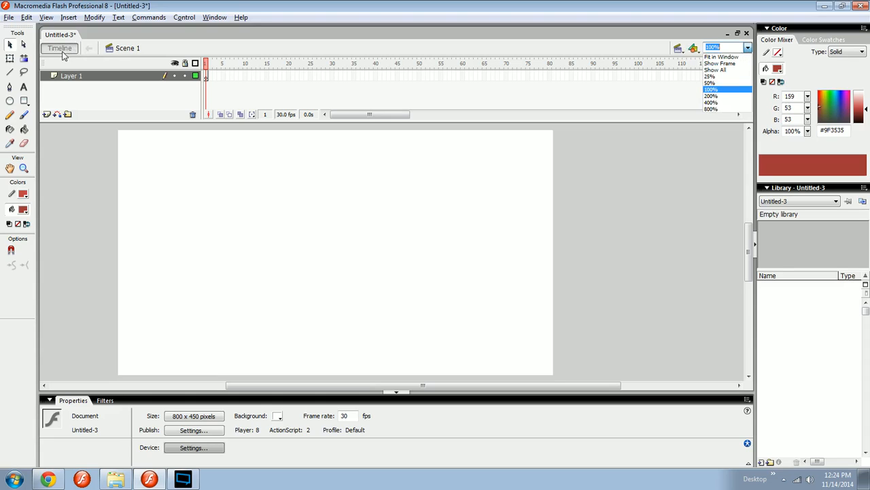
{"action": "left_click", "coordinate": [174, 44]}
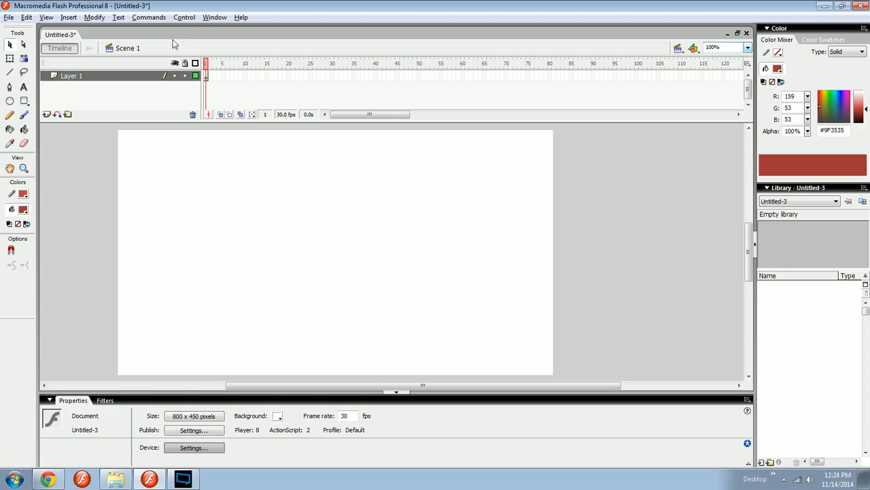
- Hide the Edit Bar above the timeline and show it again
{"action": "left_click", "coordinate": [212, 18]}
{"action": "mouse_move", "coordinate": [119, 46]}
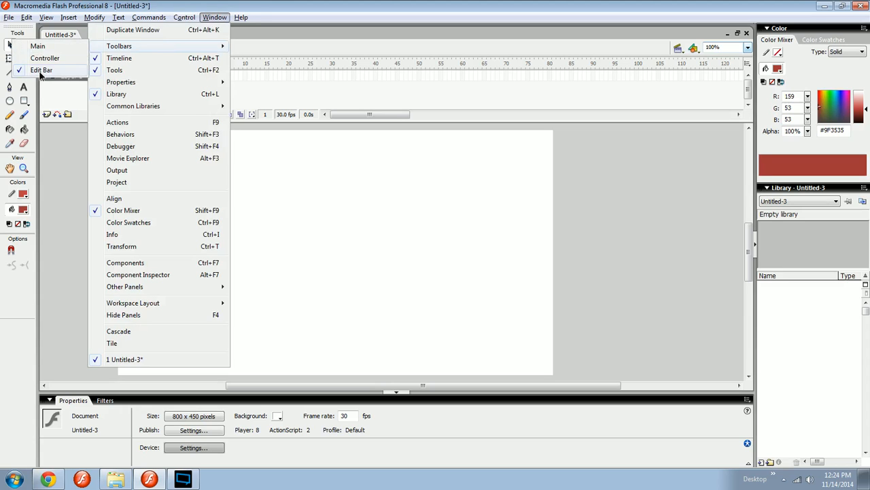
{"action": "left_click", "coordinate": [39, 71]}
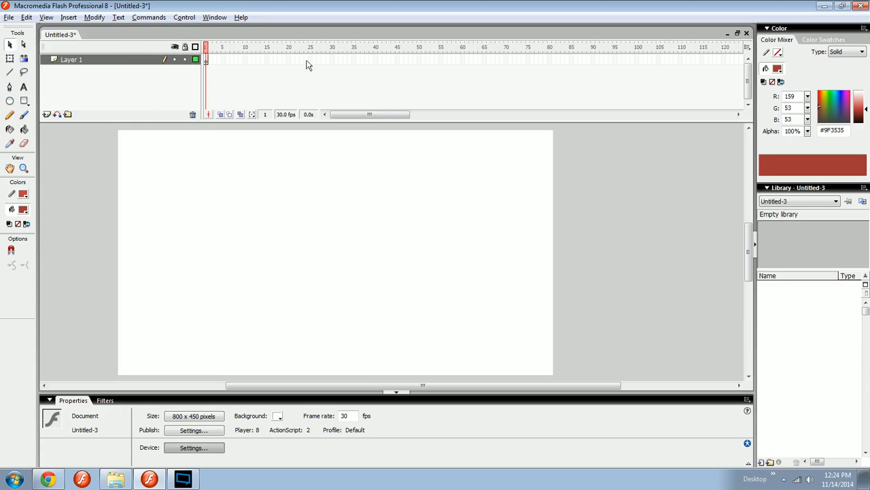
{"action": "left_click", "coordinate": [214, 18]}
{"action": "mouse_move", "coordinate": [147, 47]}
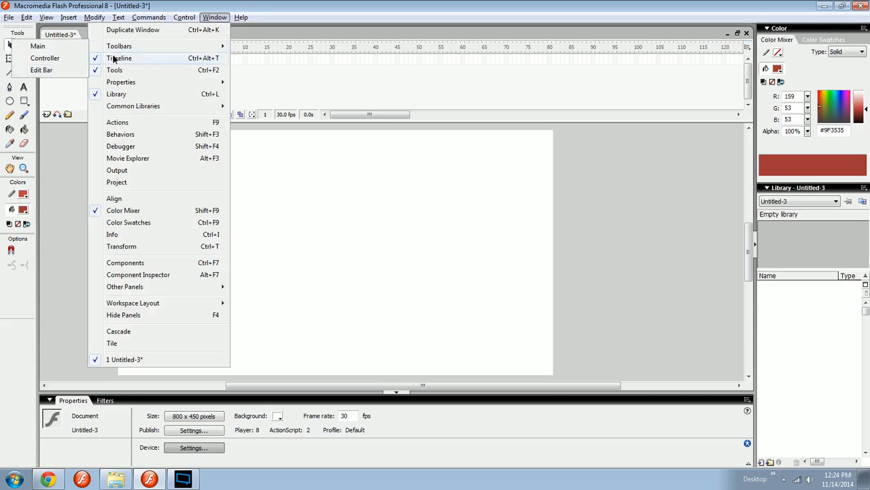
{"action": "left_click", "coordinate": [63, 73]}
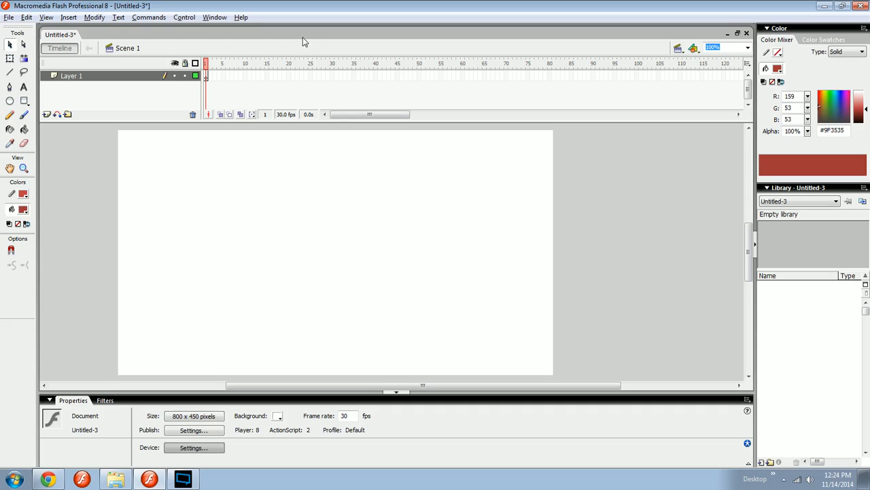
- Show the Controller toolbar with the playback controls
{"action": "left_click", "coordinate": [214, 17]}
{"action": "mouse_move", "coordinate": [182, 47]}
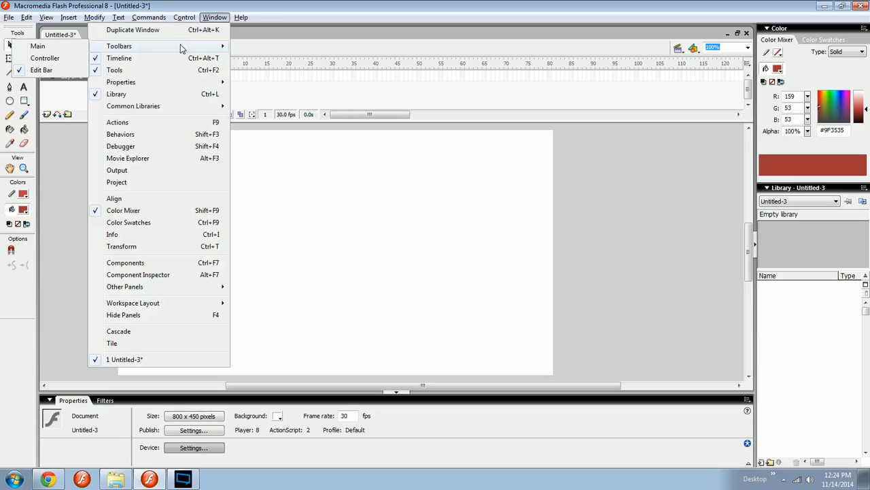
{"action": "left_click", "coordinate": [62, 60]}
{"action": "left_click", "coordinate": [213, 17]}
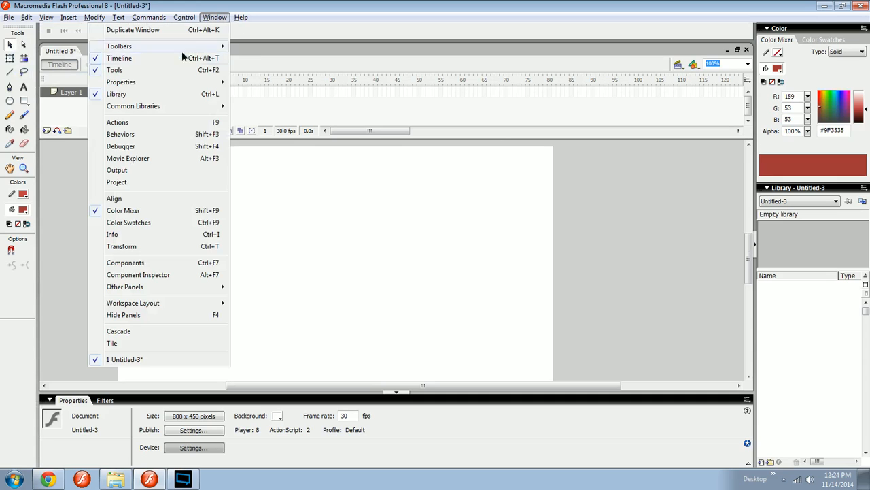
{"action": "left_click", "coordinate": [60, 87]}
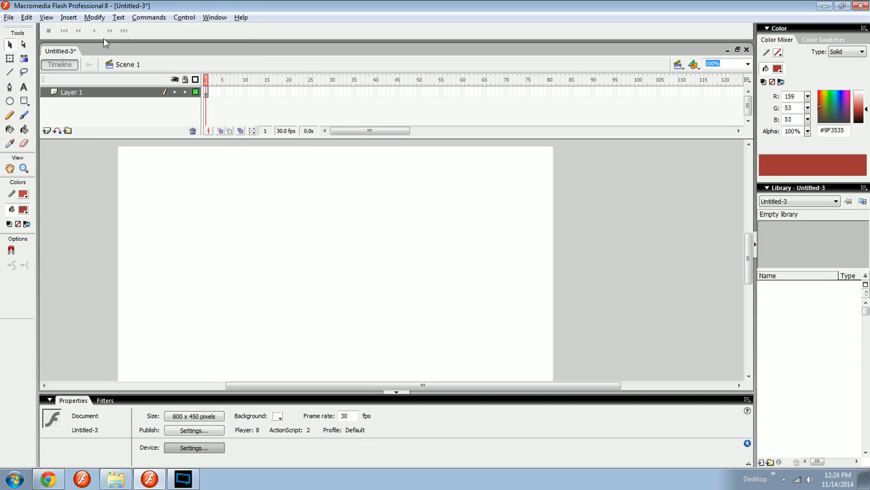
- Insert keyframes on frames 8 to 38 of Layer 1
{"action": "left_click_drag", "start_coordinate": [235, 92], "coordinate": [367, 103]}
{"action": "key", "text": "F6"}
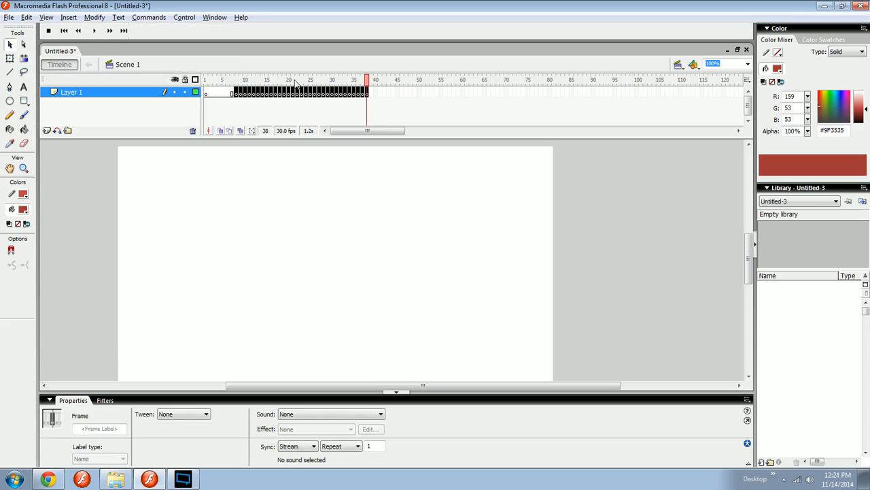
- Try out the playback controls on the timeline by playing, rewinding, stepping back through frames and stopping the playhead
{"action": "left_click", "coordinate": [94, 32]}
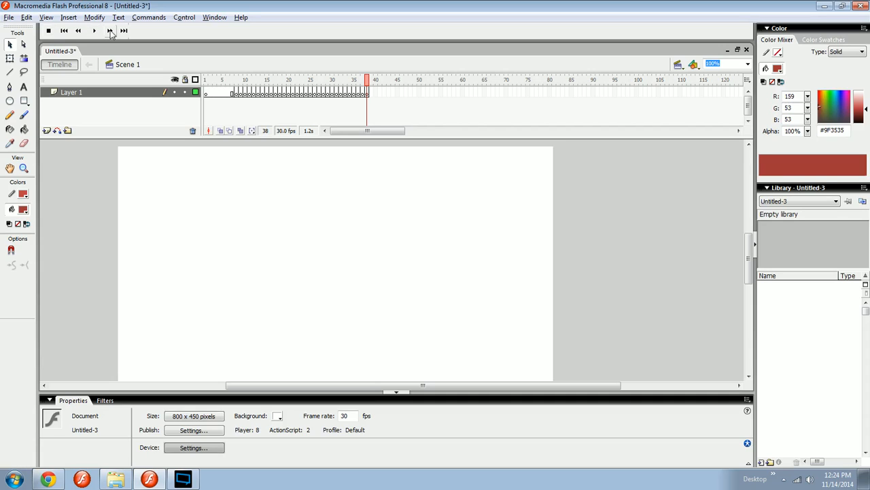
{"action": "left_click", "coordinate": [184, 17]}
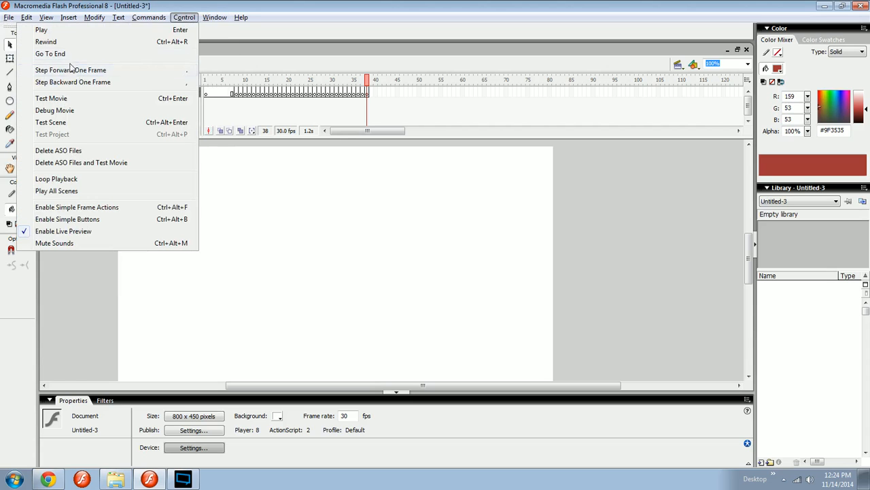
{"action": "left_click", "coordinate": [64, 42]}
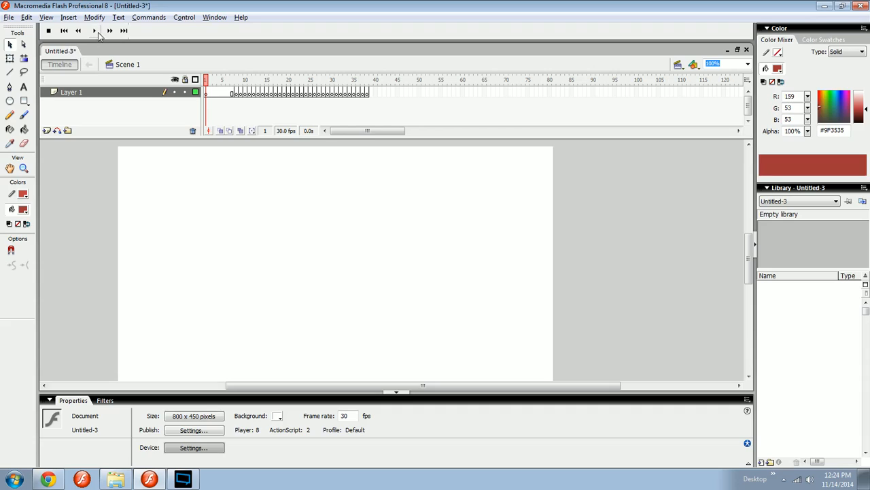
{"action": "left_click", "coordinate": [95, 34]}
{"action": "left_click", "coordinate": [79, 35]}
{"action": "left_click", "coordinate": [78, 31]}
{"action": "left_click", "coordinate": [78, 31]}
{"action": "left_click", "coordinate": [78, 30]}
{"action": "left_click", "coordinate": [64, 33]}
{"action": "left_click", "coordinate": [218, 80]}
{"action": "key", "text": "Return"}
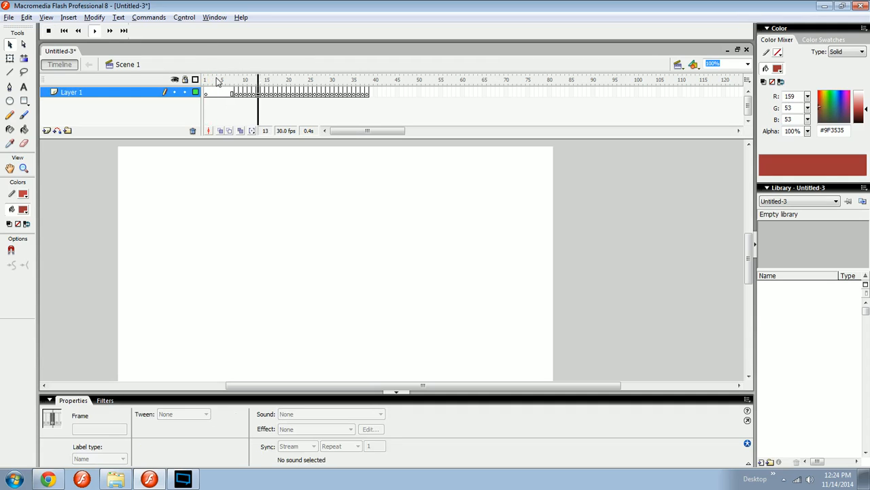
{"action": "key", "text": "Return"}
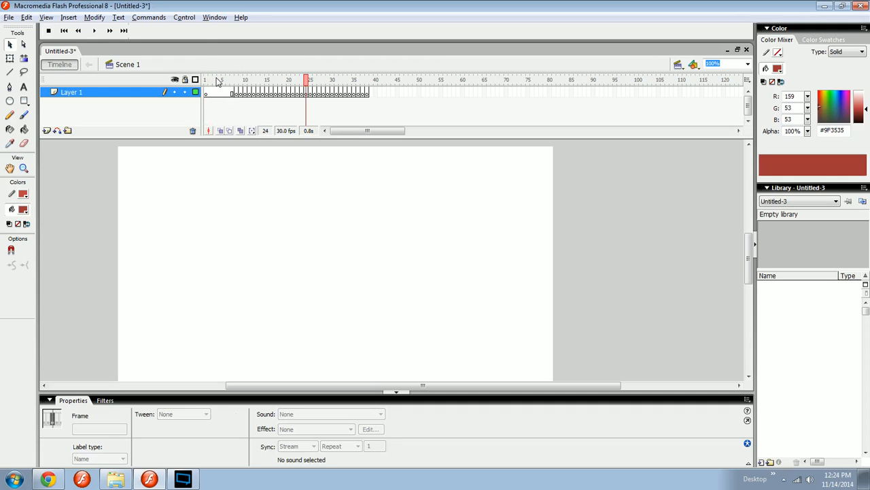
- Show the Main toolbar alongside the Controller toolbar
{"action": "left_click", "coordinate": [185, 18]}
{"action": "mouse_move", "coordinate": [141, 49]}
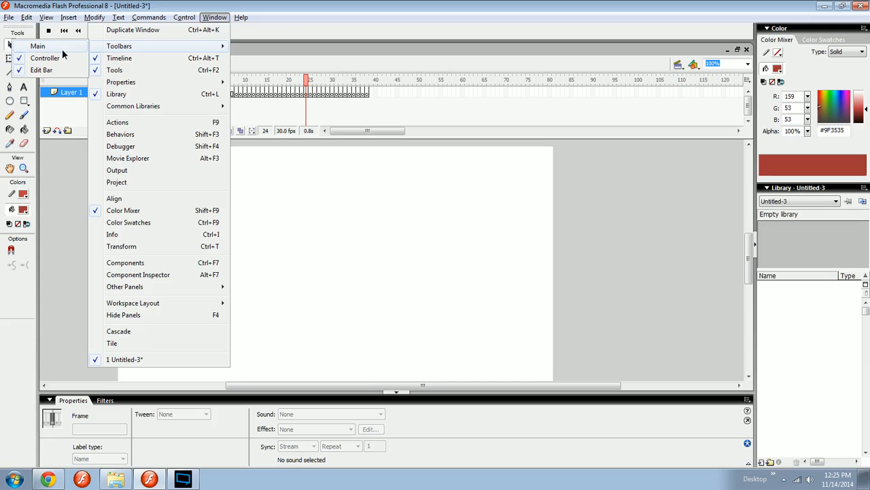
{"action": "left_click", "coordinate": [62, 48]}
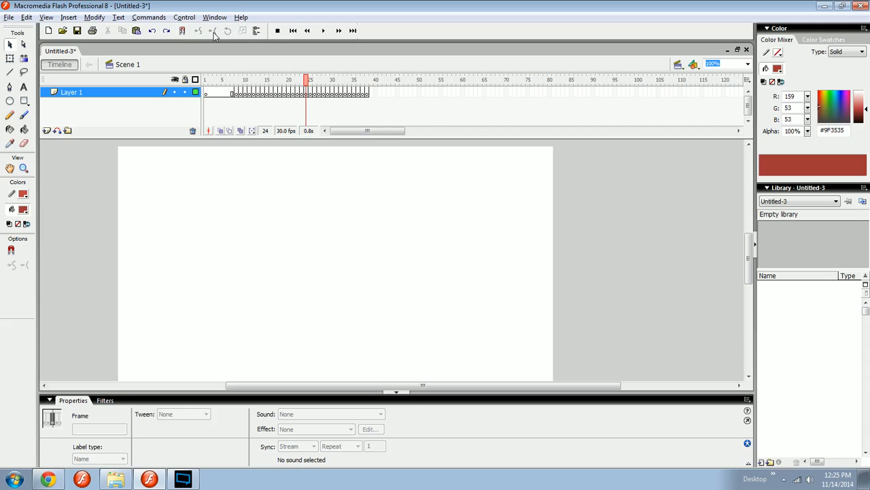
- Paint a curved red brush stroke about 259 by 215 px in the middle of the stage and select it
{"action": "left_click", "coordinate": [280, 269]}
{"action": "key", "text": "b"}
{"action": "mouse_move", "coordinate": [262, 209]}
{"action": "left_mouse_down"}
{"action": "mouse_move", "coordinate": [249, 272]}
{"action": "mouse_move", "coordinate": [374, 319]}
{"action": "left_mouse_up"}
{"action": "left_click", "coordinate": [355, 275]}
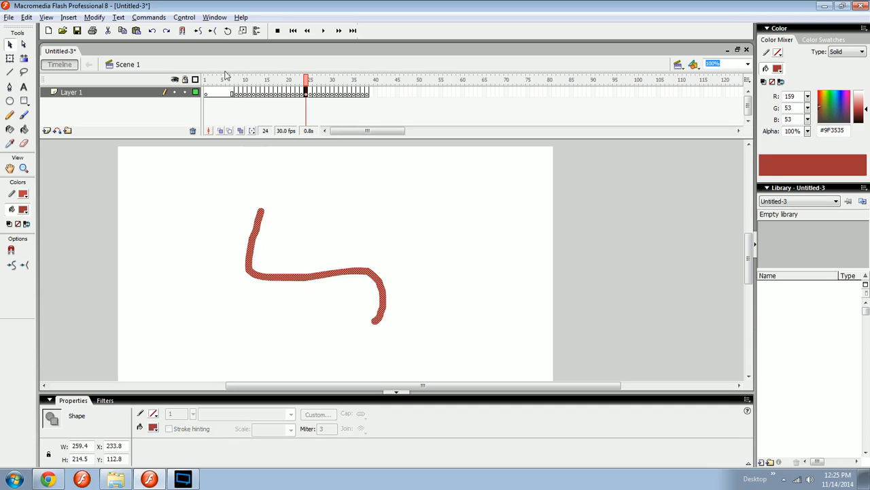
- Straighten the selected brush stroke several times and smooth it
{"action": "left_click", "coordinate": [213, 31]}
{"action": "left_click", "coordinate": [213, 31]}
{"action": "left_click", "coordinate": [213, 31]}
{"action": "left_click", "coordinate": [213, 31]}
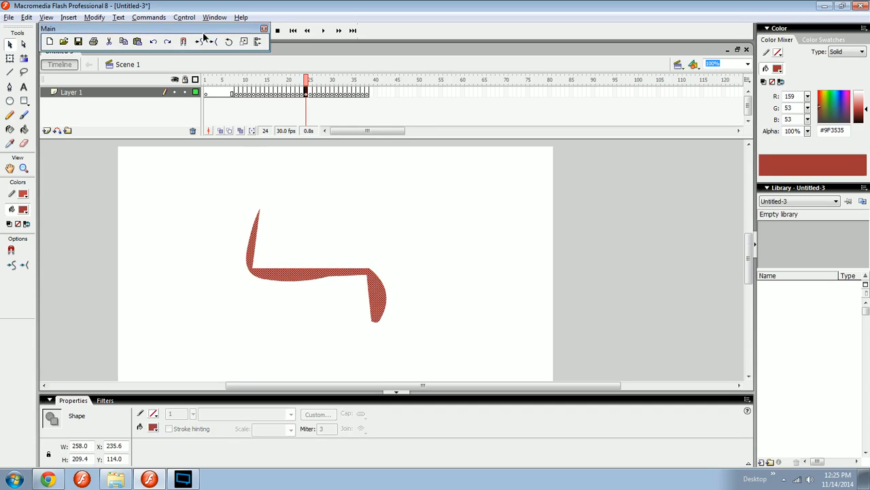
{"action": "left_click", "coordinate": [201, 48]}
{"action": "left_click", "coordinate": [201, 48]}
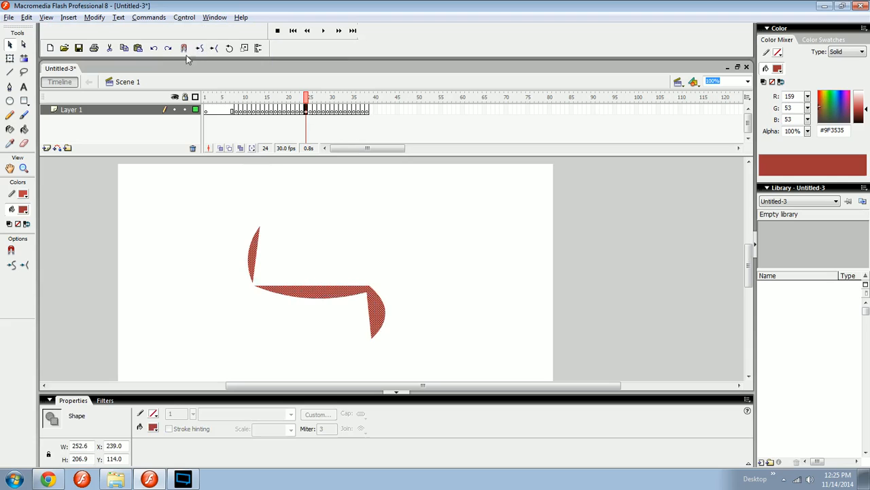
- Dock the floating Main toolbar back in the same row as the Controller toolbar
{"action": "double_click", "coordinate": [266, 46]}
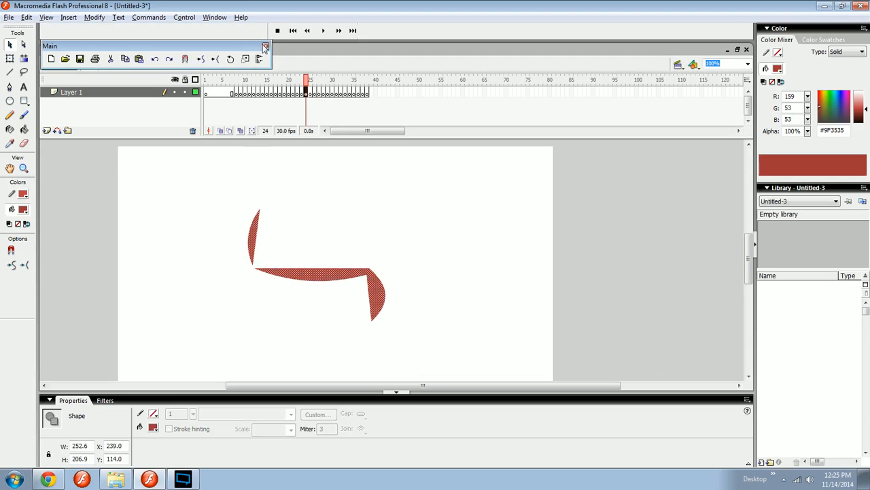
{"action": "mouse_move", "coordinate": [231, 45]}
{"action": "left_mouse_down"}
{"action": "mouse_move", "coordinate": [259, 46]}
{"action": "mouse_move", "coordinate": [229, 28]}
{"action": "left_mouse_up"}
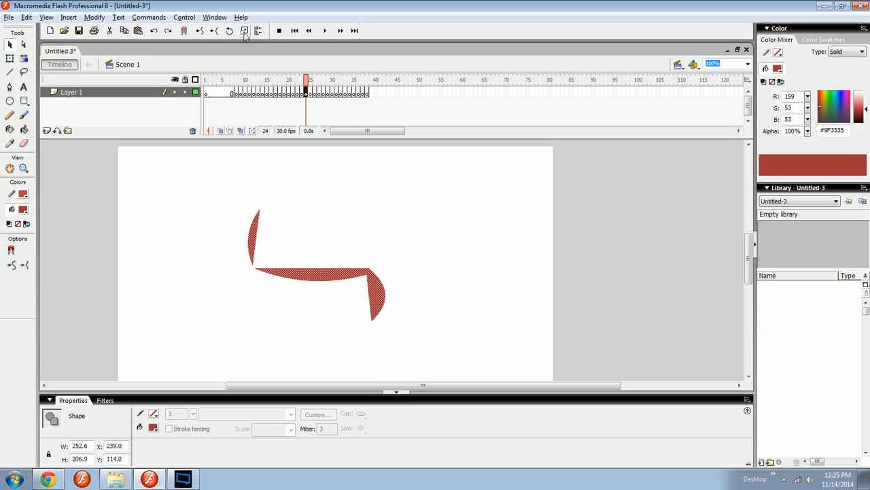
- Scale the selected shape down to about 201 by 165 px, enlarge it again and deselect it
{"action": "left_click", "coordinate": [244, 31]}
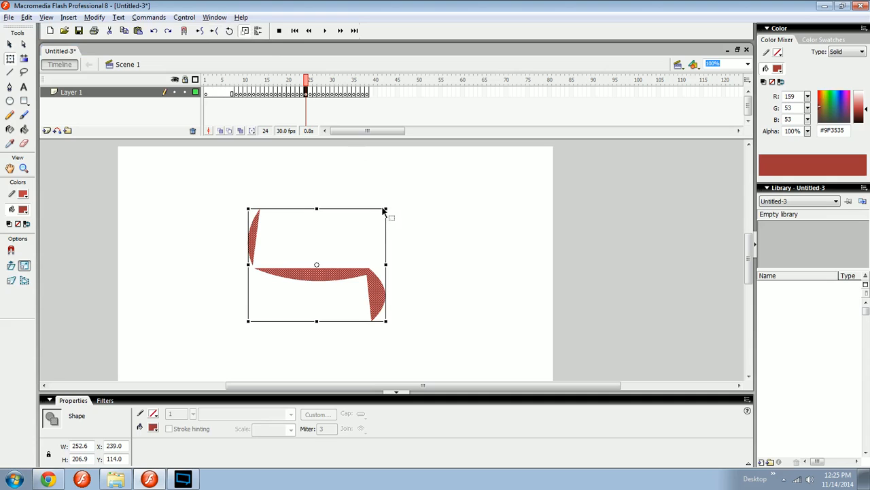
{"action": "left_click_drag", "start_coordinate": [386, 209], "coordinate": [407, 231]}
{"action": "left_click_drag", "start_coordinate": [403, 270], "coordinate": [422, 282]}
{"action": "left_click_drag", "start_coordinate": [432, 182], "coordinate": [189, 400]}
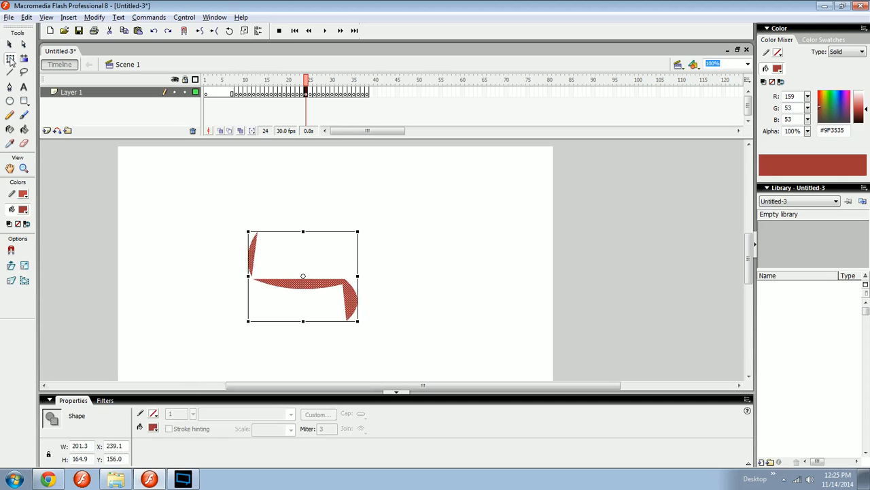
{"action": "left_click_drag", "start_coordinate": [357, 229], "coordinate": [418, 196]}
{"action": "left_click", "coordinate": [394, 168]}
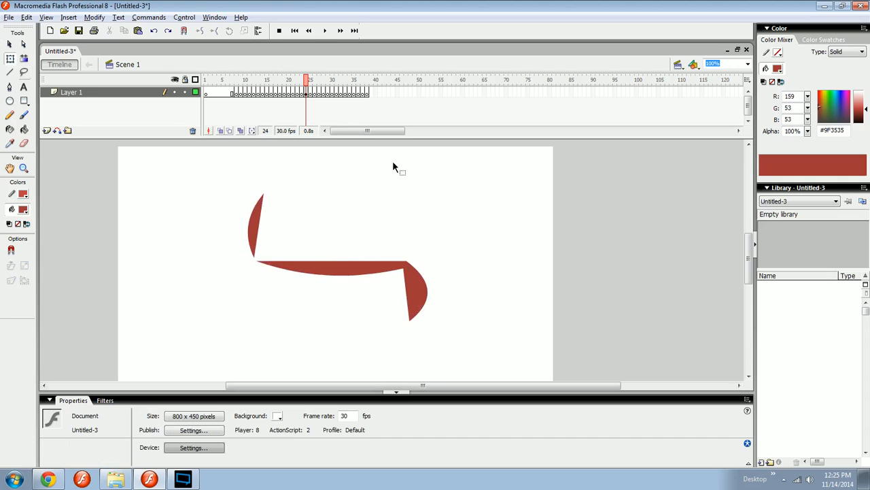
- Hide the Controller toolbar and the Main toolbar, leaving only the Edit Bar enabled
{"action": "left_click", "coordinate": [214, 17]}
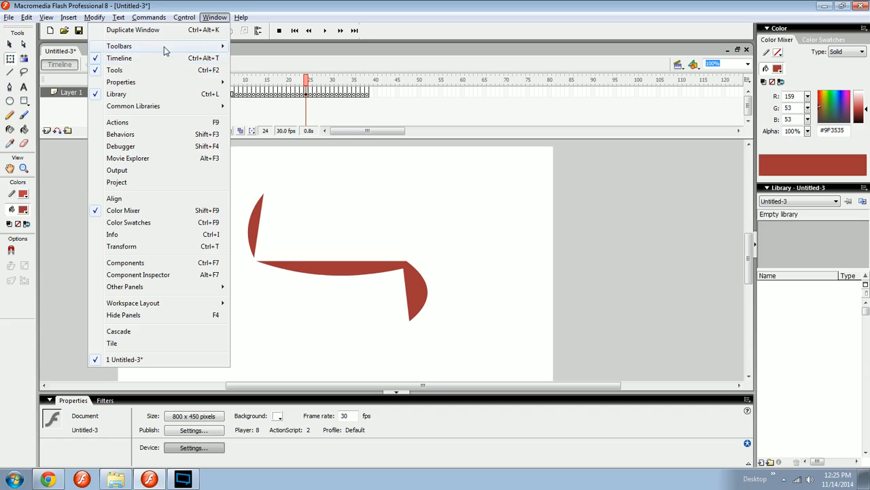
{"action": "mouse_move", "coordinate": [164, 46]}
{"action": "left_click", "coordinate": [42, 61]}
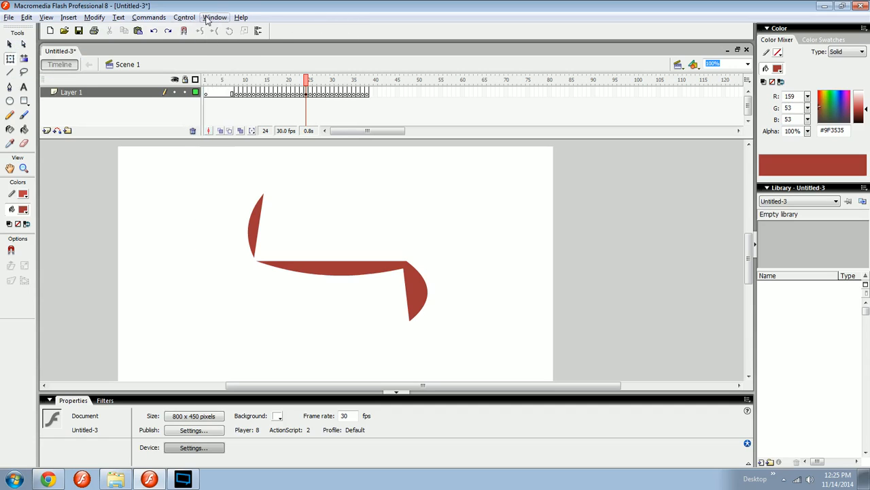
{"action": "left_click", "coordinate": [214, 17]}
{"action": "mouse_move", "coordinate": [155, 49]}
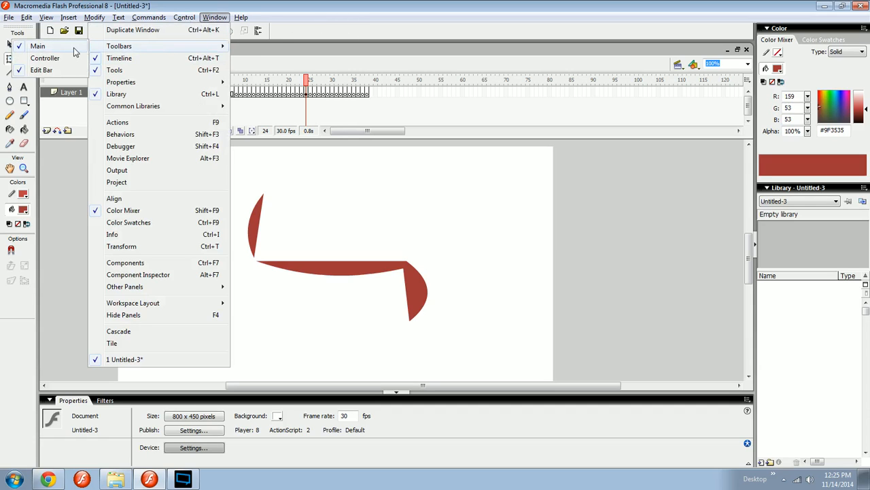
{"action": "left_click", "coordinate": [41, 46]}
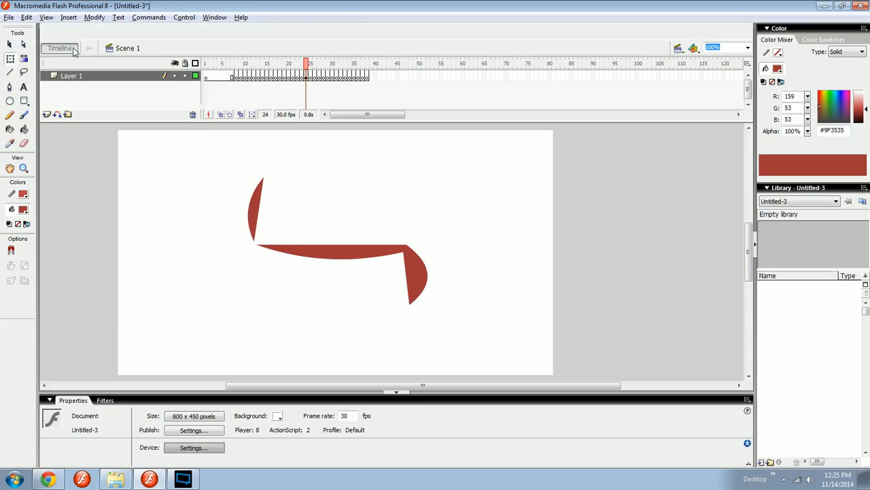
{"action": "left_click", "coordinate": [219, 18]}
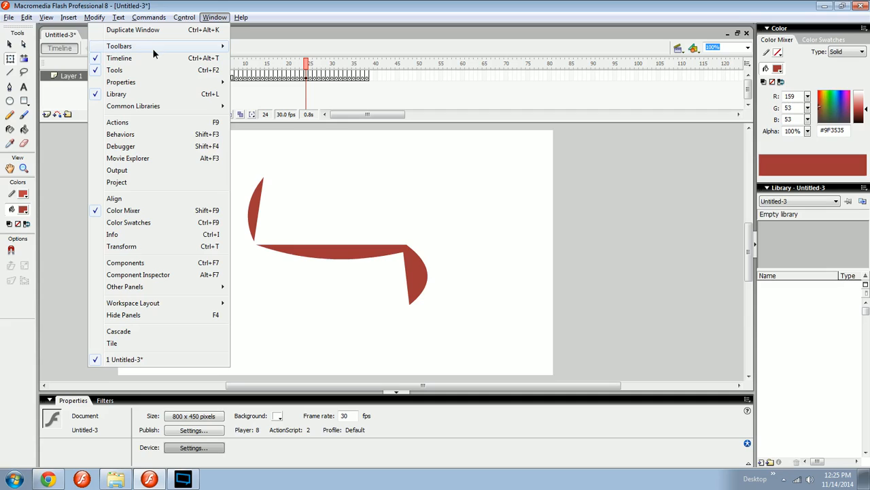
{"action": "mouse_move", "coordinate": [152, 48]}
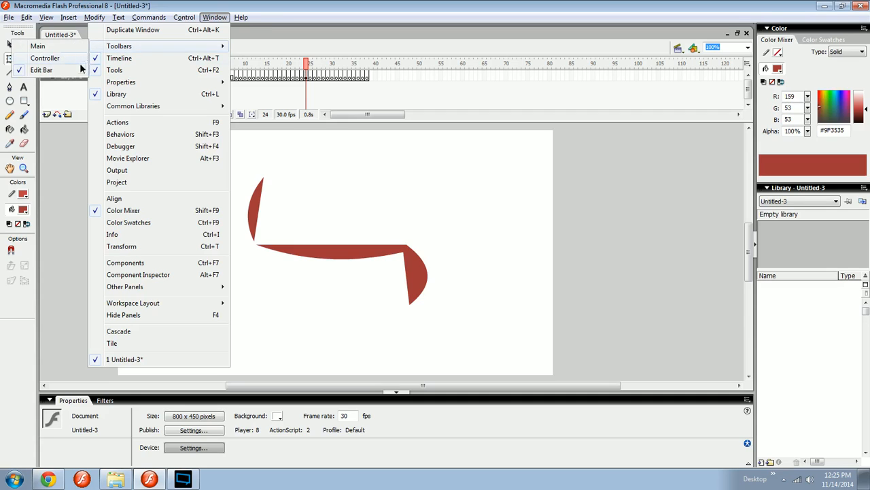
{"action": "left_click", "coordinate": [71, 59]}
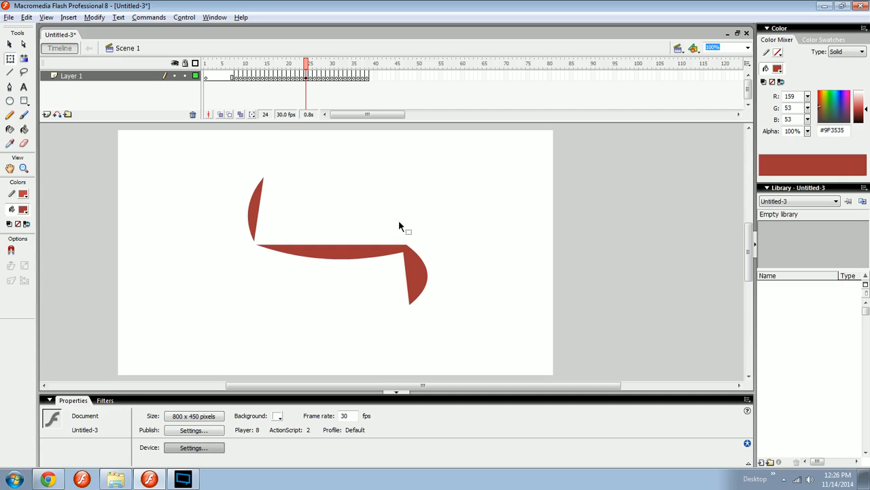
- Delete all pieces of the red shape from the stage
{"action": "left_click_drag", "start_coordinate": [492, 352], "coordinate": [192, 254]}
{"action": "key", "text": "Delete"}
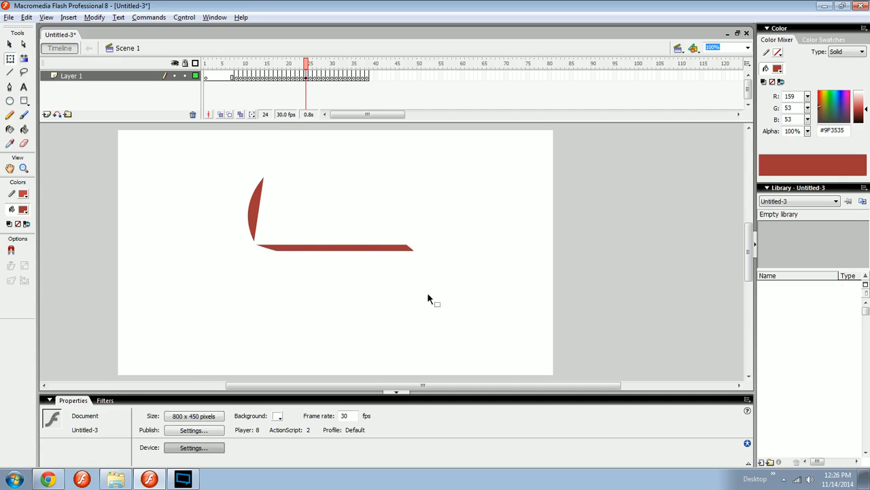
{"action": "left_click_drag", "start_coordinate": [483, 313], "coordinate": [170, 176]}
{"action": "key", "text": "Delete"}
- Paint a freehand red brush stroke on the empty stage in frame 24 of Layer 1
{"action": "key", "text": "b"}
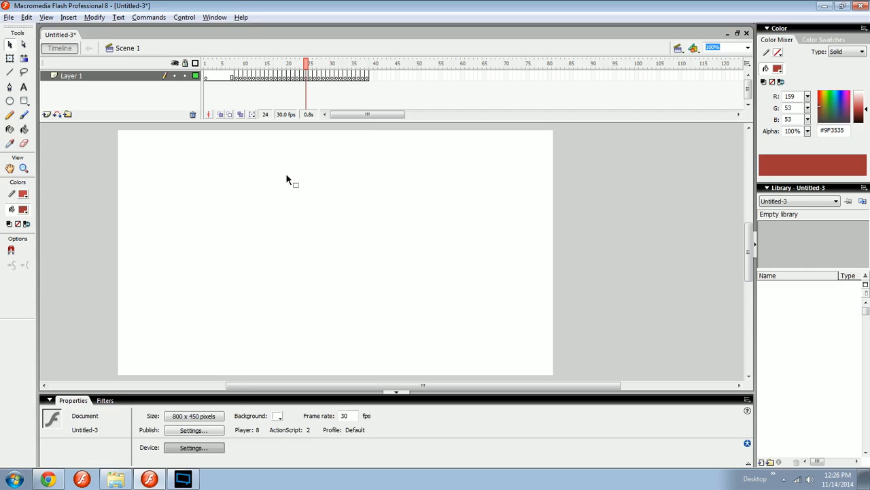
{"action": "left_click_drag", "start_coordinate": [271, 177], "coordinate": [274, 256]}
{"action": "key", "text": "ctrl+8"}
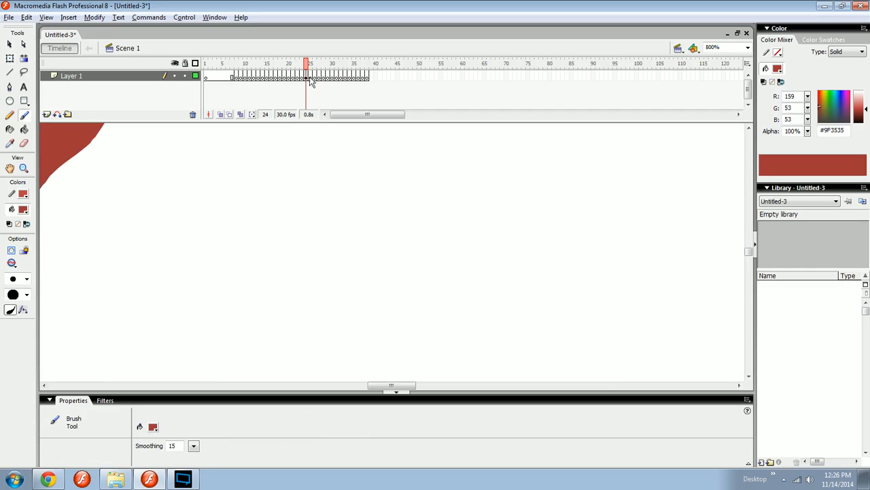
- Extend the brush stroke's keyframe by 11 frames to frame 35 and return to the Selection tool
{"action": "key", "text": "F5"}
{"action": "key", "text": "F5"}
{"action": "key", "text": "F5"}
{"action": "key", "text": "F5"}
{"action": "key", "text": "F5"}
{"action": "key", "text": "F5"}
{"action": "key", "text": "F5"}
{"action": "key", "text": "F5"}
{"action": "key", "text": "F5"}
{"action": "key", "text": "F5"}
{"action": "key", "text": "F5"}
{"action": "key", "text": "v"}
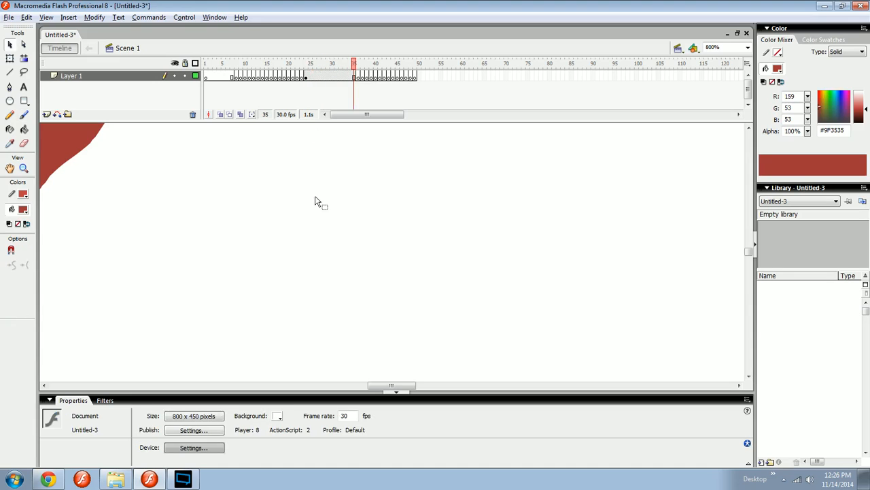
- Examine the Buttons common library, previewing the items in its playback rounded folder, and close it
{"action": "left_click", "coordinate": [214, 18]}
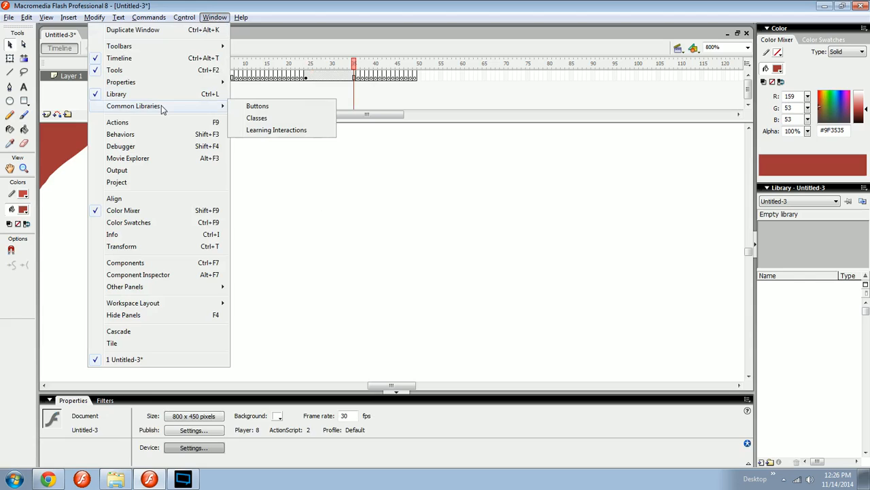
{"action": "left_click", "coordinate": [268, 109]}
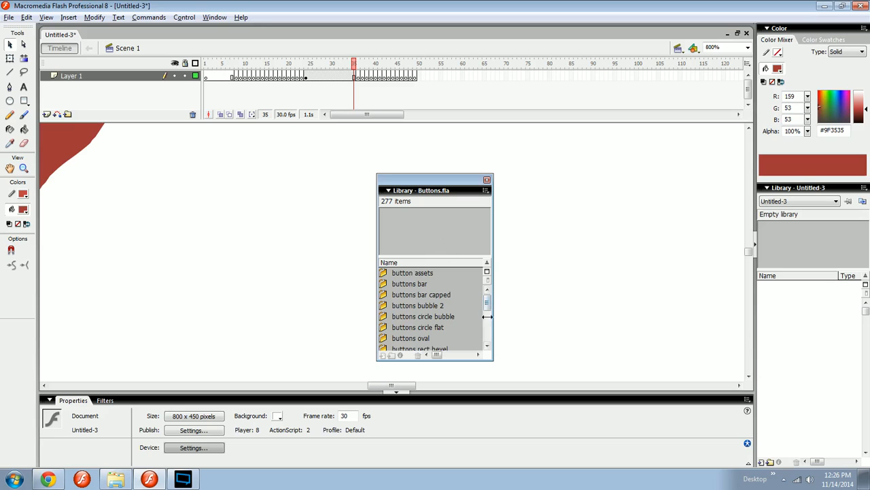
{"action": "left_click_drag", "start_coordinate": [487, 306], "coordinate": [484, 345]}
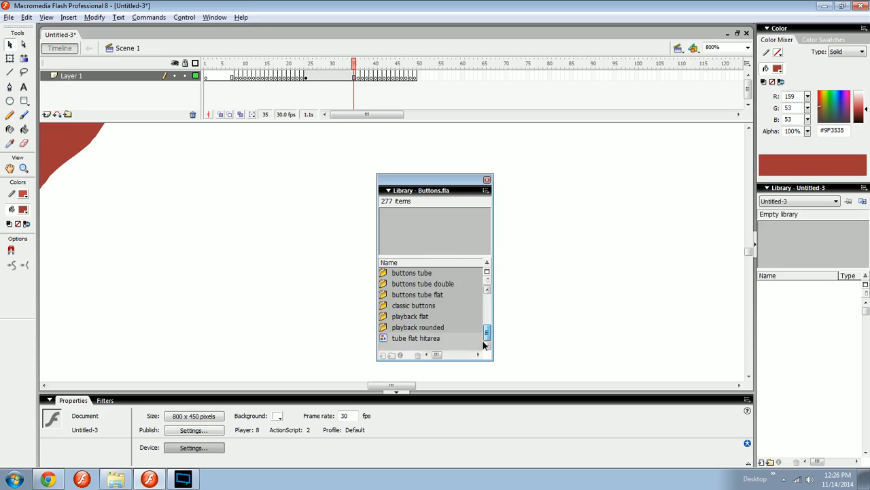
{"action": "left_click", "coordinate": [430, 338]}
{"action": "left_click", "coordinate": [429, 327]}
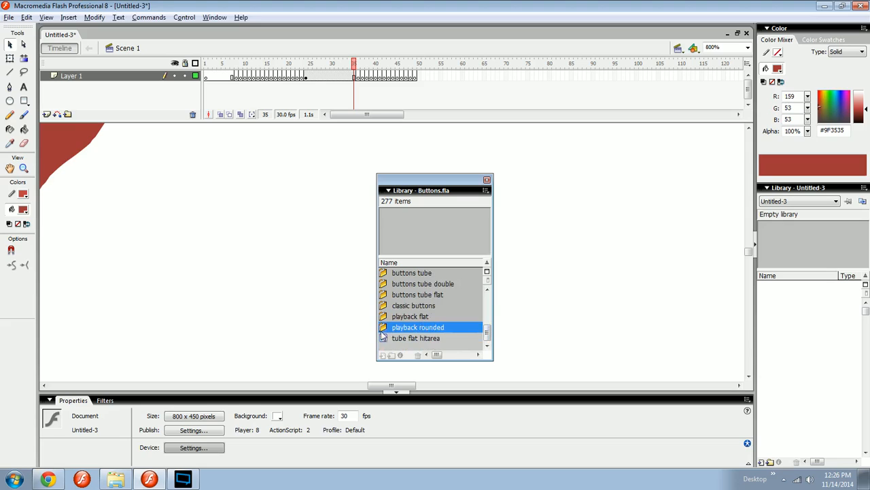
{"action": "double_click", "coordinate": [383, 328]}
{"action": "left_click", "coordinate": [405, 339]}
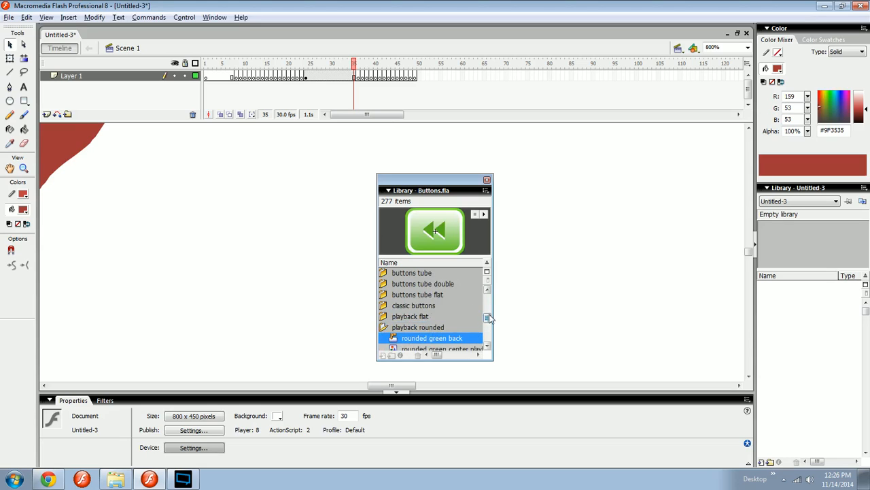
{"action": "left_click_drag", "start_coordinate": [486, 318], "coordinate": [488, 337]}
{"action": "left_click", "coordinate": [426, 318]}
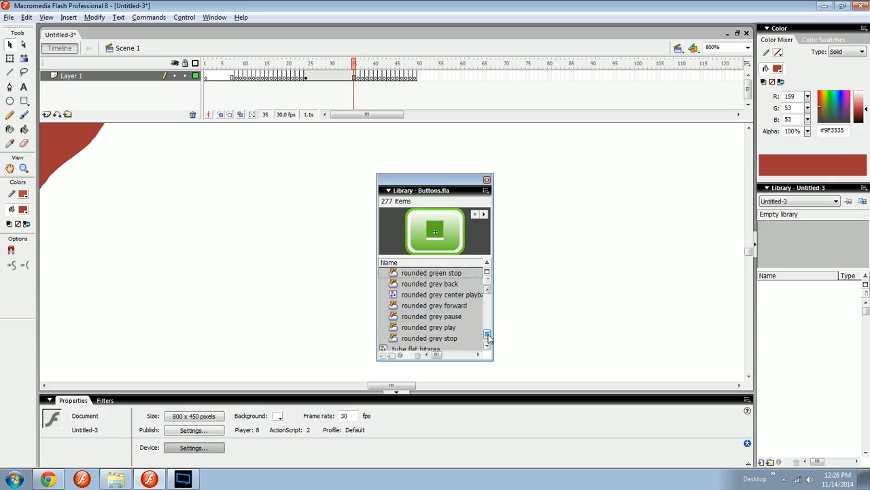
{"action": "left_click", "coordinate": [433, 317]}
{"action": "left_click", "coordinate": [432, 327]}
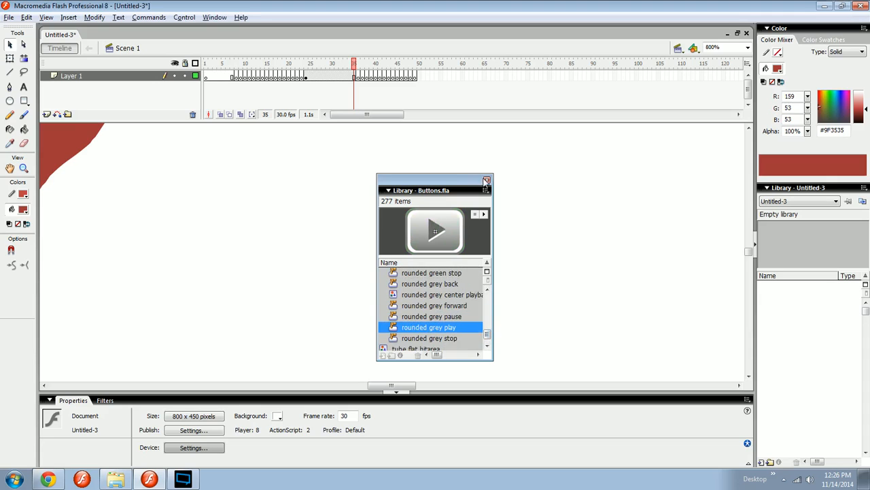
{"action": "left_click", "coordinate": [486, 181]}
- Preview the Fill In The Blank, Hot Objects and Hot Spot items in the Learning Interactions common library and close it
{"action": "left_click", "coordinate": [214, 17]}
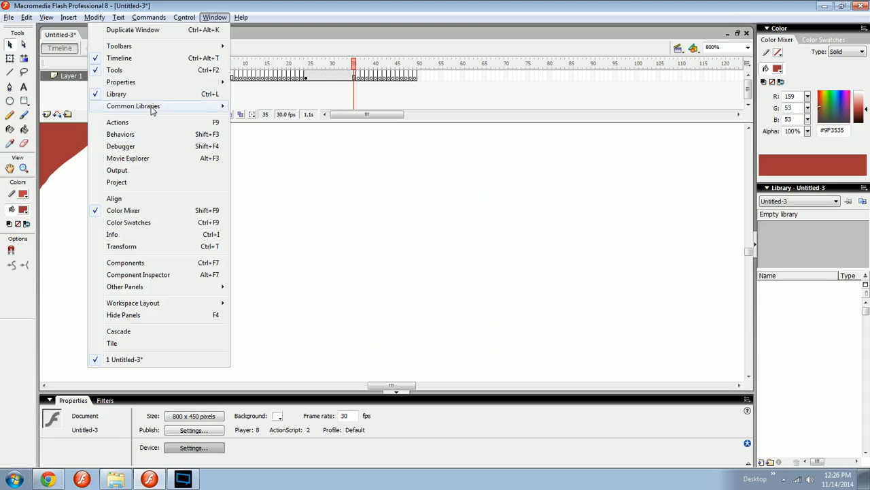
{"action": "mouse_move", "coordinate": [153, 108]}
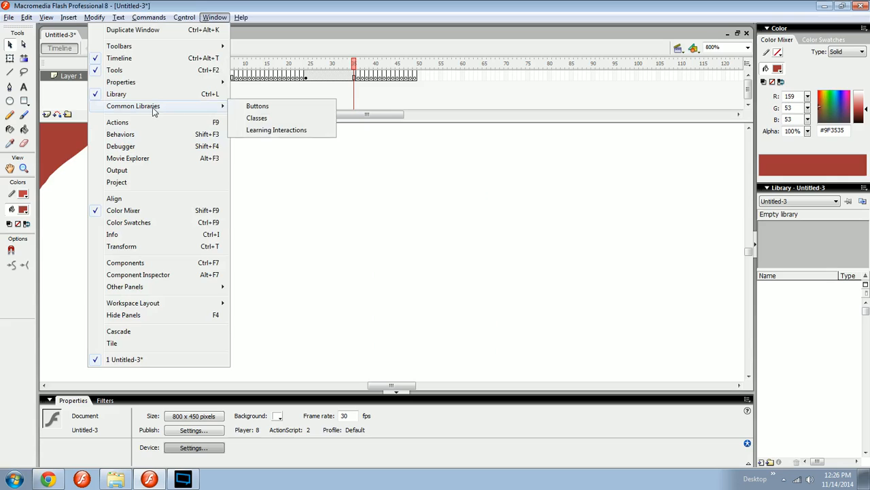
{"action": "left_click", "coordinate": [274, 130]}
{"action": "left_click", "coordinate": [421, 317]}
{"action": "left_click", "coordinate": [422, 326]}
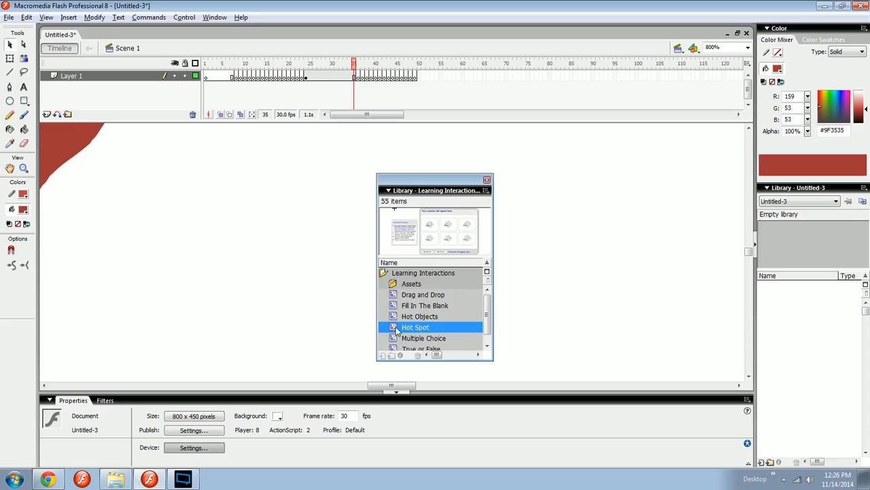
{"action": "left_click", "coordinate": [395, 309]}
{"action": "scroll", "coordinate": [488, 315], "scroll_direction": "down", "scroll_amount": 1}
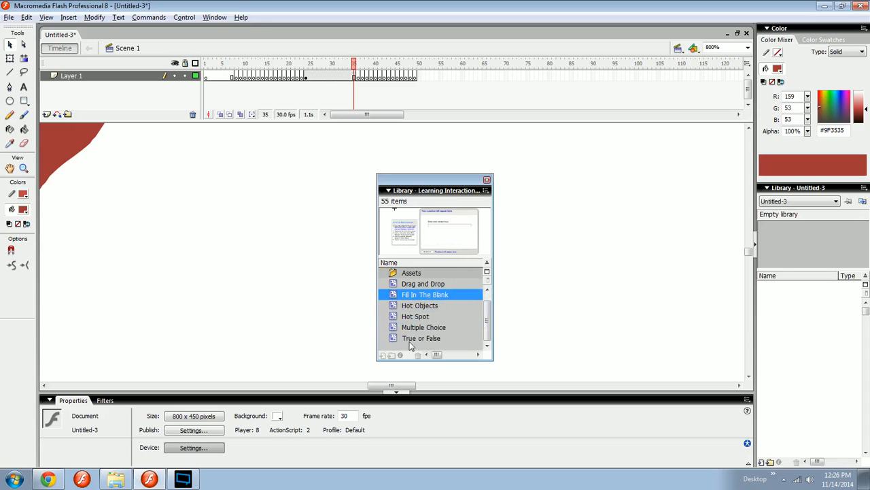
{"action": "left_click", "coordinate": [395, 316]}
{"action": "left_click", "coordinate": [395, 305]}
{"action": "left_click", "coordinate": [396, 317]}
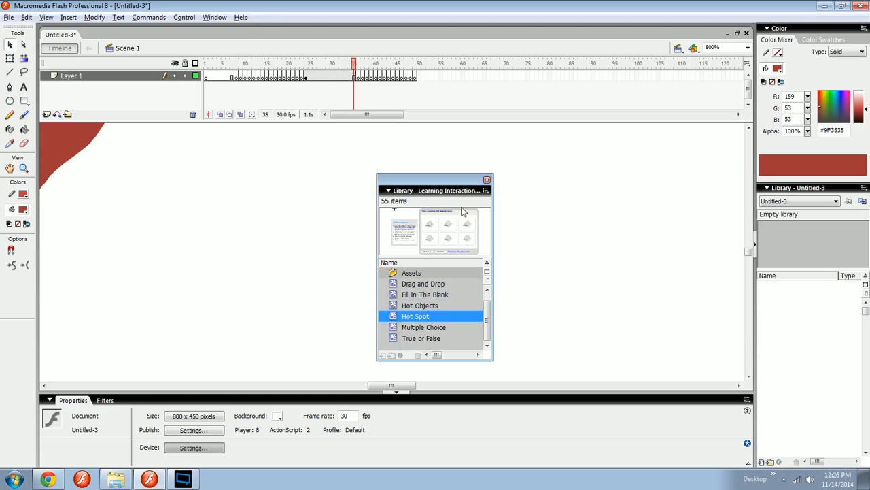
{"action": "left_click", "coordinate": [486, 180]}
- Preview DataBindingClasses, UtilsClasses and WebServiceClasses in the Classes common library and close it
{"action": "left_click", "coordinate": [214, 16]}
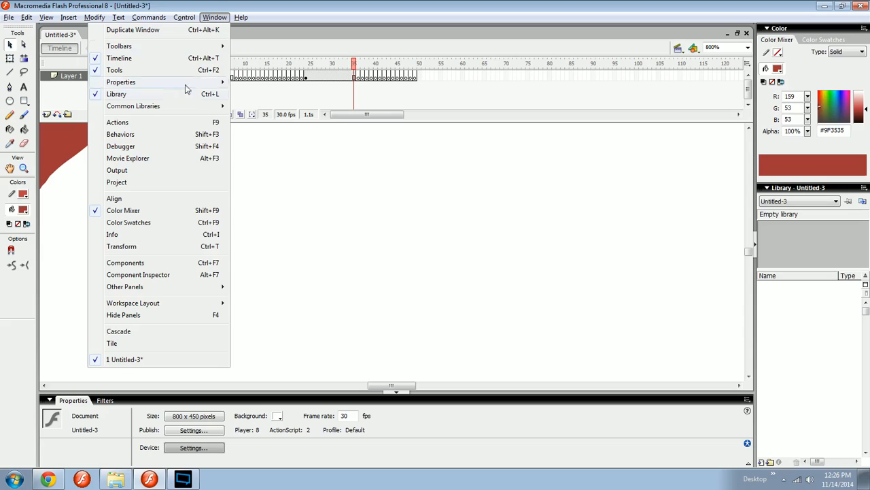
{"action": "mouse_move", "coordinate": [190, 107]}
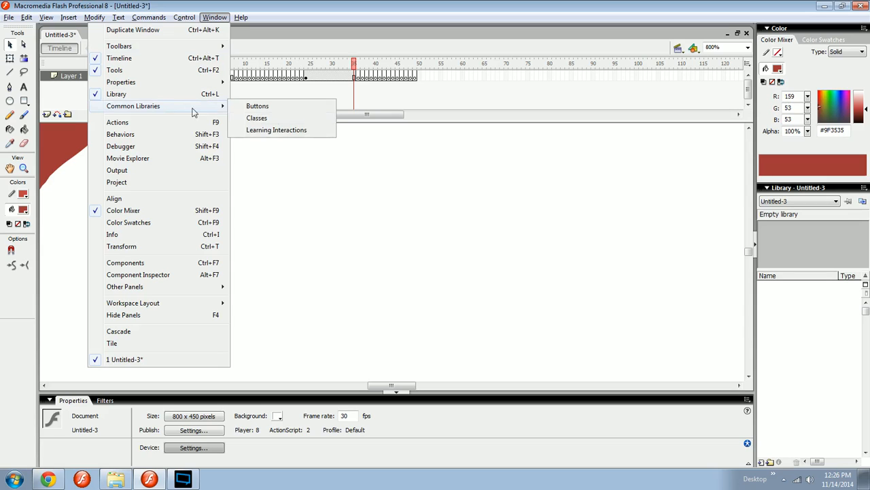
{"action": "left_click", "coordinate": [288, 119]}
{"action": "left_click", "coordinate": [422, 272]}
{"action": "left_click", "coordinate": [422, 283]}
{"action": "left_click", "coordinate": [417, 294]}
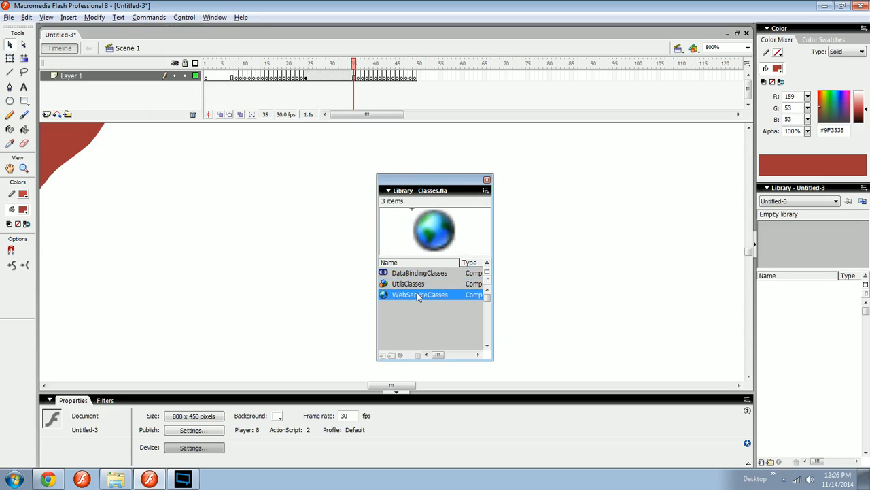
{"action": "left_click", "coordinate": [487, 180]}
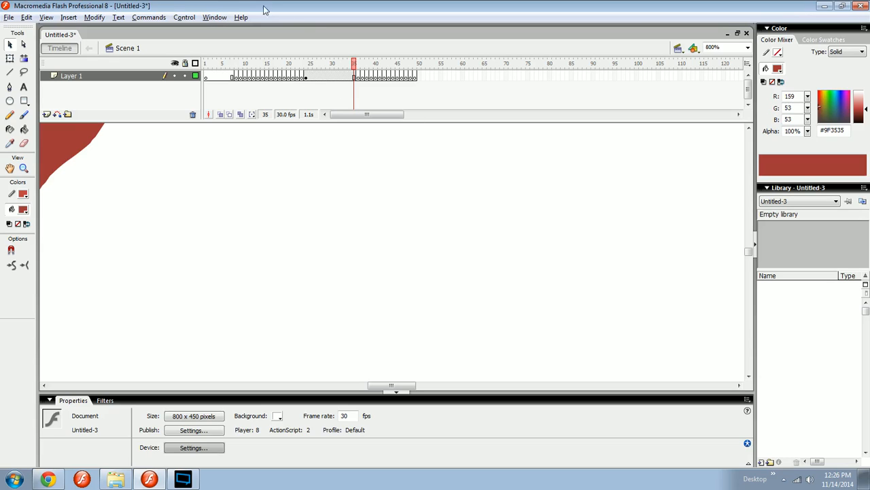
- Open the Actions panel, select the brush stroke to check whether it accepts actions, and deselect it
{"action": "left_click", "coordinate": [212, 17]}
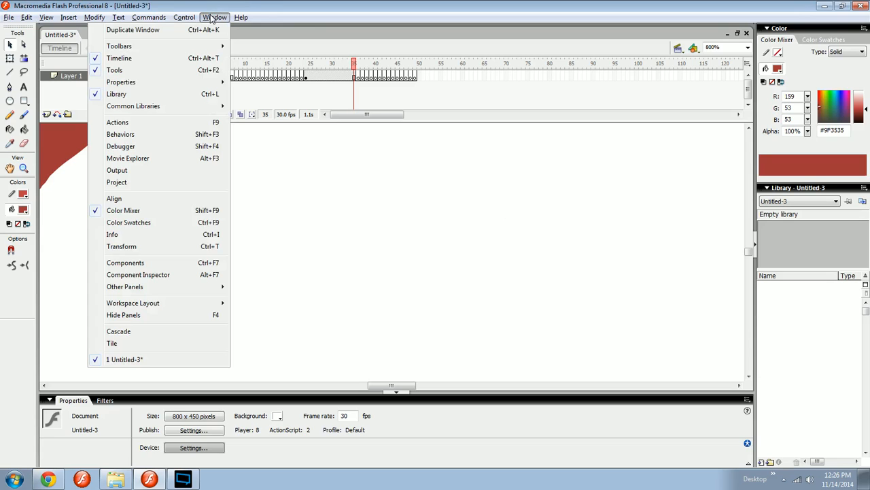
{"action": "left_click", "coordinate": [129, 126]}
{"action": "left_click_drag", "start_coordinate": [244, 201], "coordinate": [325, 260]}
{"action": "key", "text": "ctrl+minus"}
{"action": "key", "text": "ctrl+minus"}
{"action": "key", "text": "ctrl+minus"}
{"action": "key", "text": "ctrl+minus"}
{"action": "left_click_drag", "start_coordinate": [376, 240], "coordinate": [376, 253]}
{"action": "left_click", "coordinate": [322, 236]}
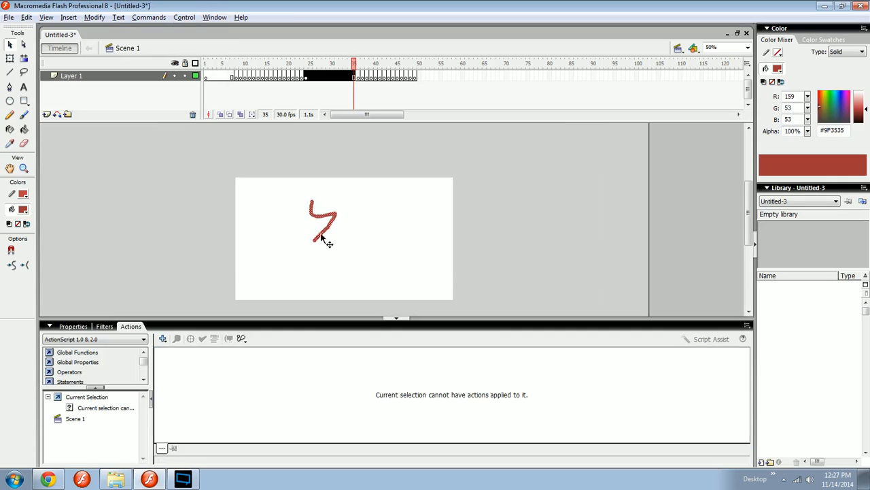
{"action": "left_click", "coordinate": [350, 205]}
- Add a new layer above Layer 1 and draw a red square on the stage in its first frame
{"action": "left_click", "coordinate": [46, 114]}
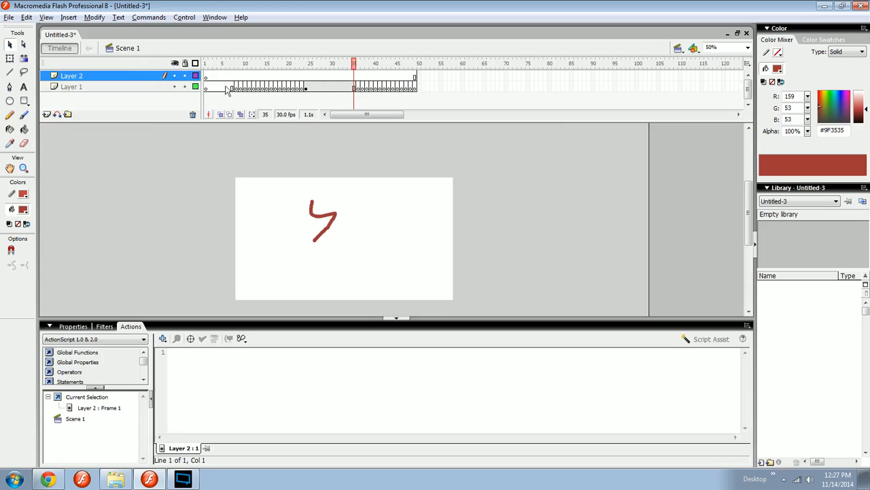
{"action": "left_click", "coordinate": [208, 75]}
{"action": "key", "text": "ctrl+equal"}
{"action": "left_click_drag", "start_coordinate": [306, 175], "coordinate": [370, 243]}
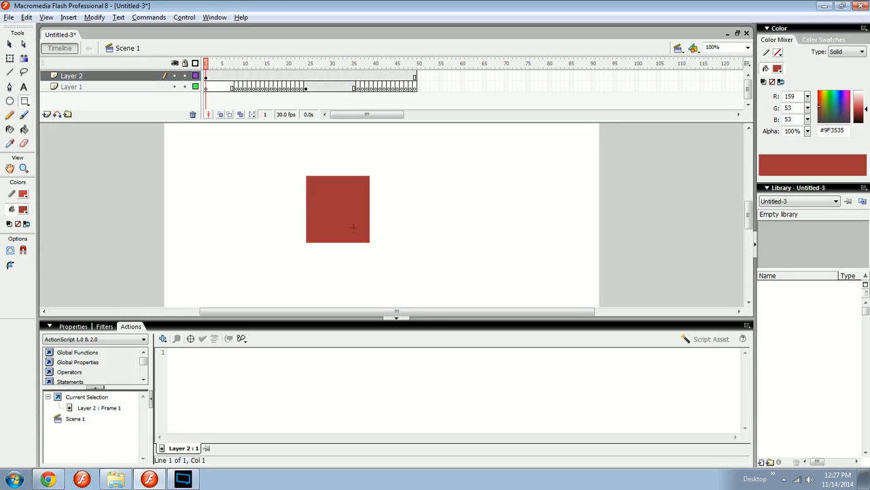
- Convert the red square to a button symbol
{"action": "key", "text": "v"}
{"action": "left_click", "coordinate": [321, 206]}
{"action": "key", "text": "F8"}
{"action": "left_click", "coordinate": [372, 164]}
{"action": "key", "text": "Return"}
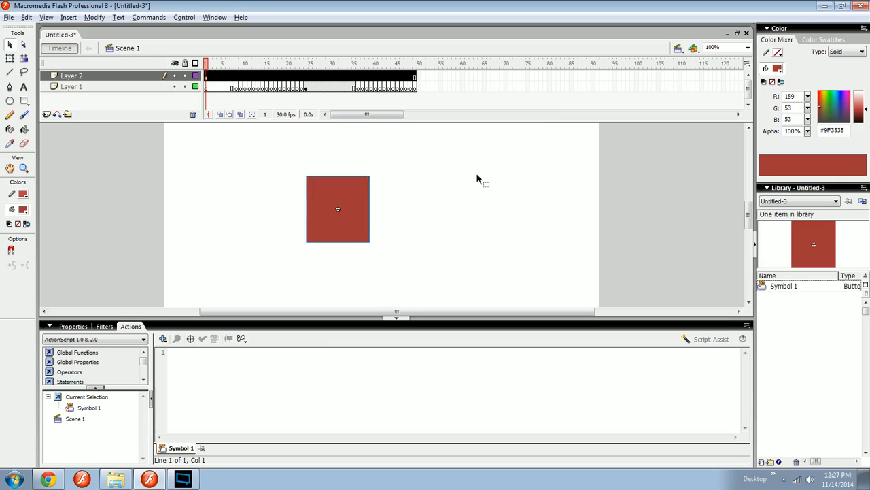
- Script the red square button with on(release){ play(); } and deselect it
{"action": "type", "text": "on("}
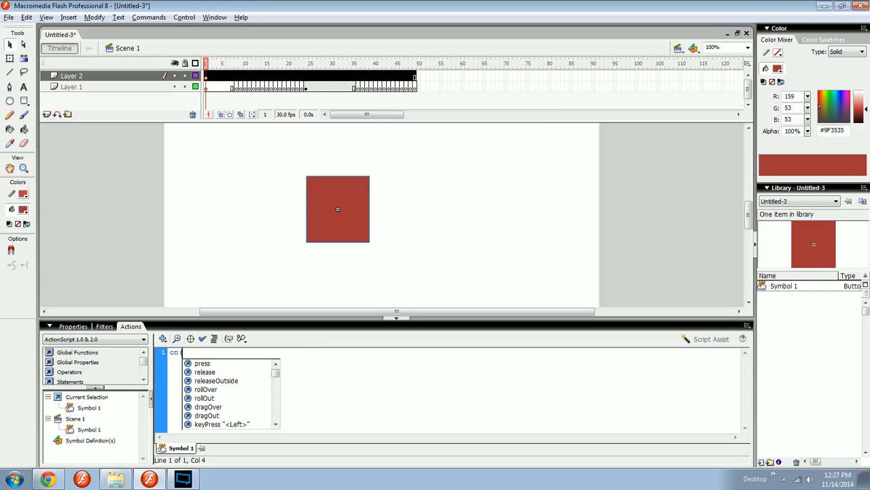
{"action": "type", "text": "re"}
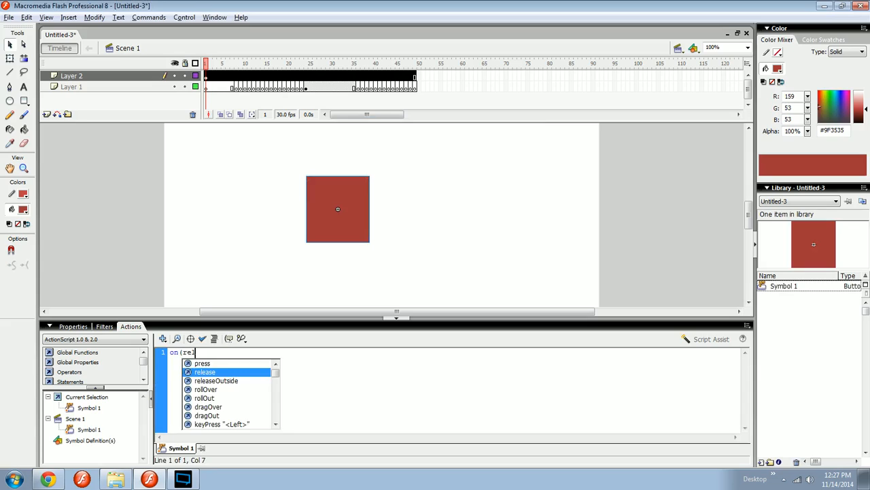
{"action": "type", "text": "l"}
{"action": "key", "text": "Return"}
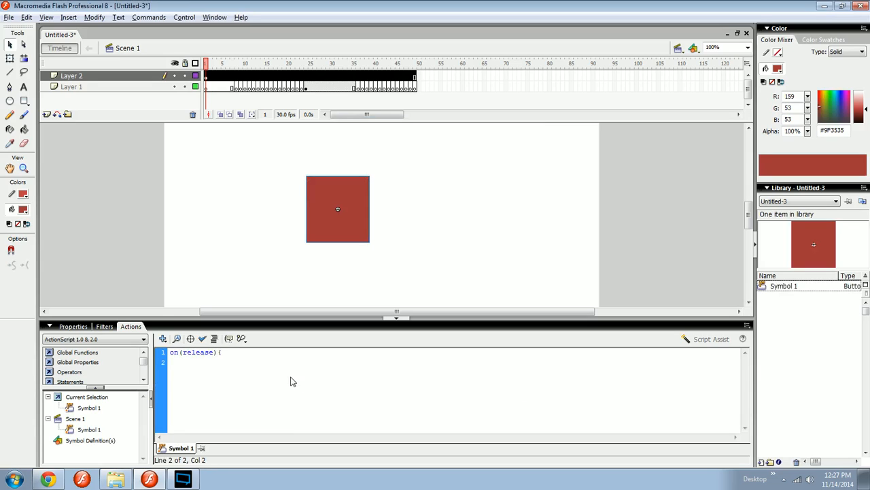
{"action": "type", "text": "();"}
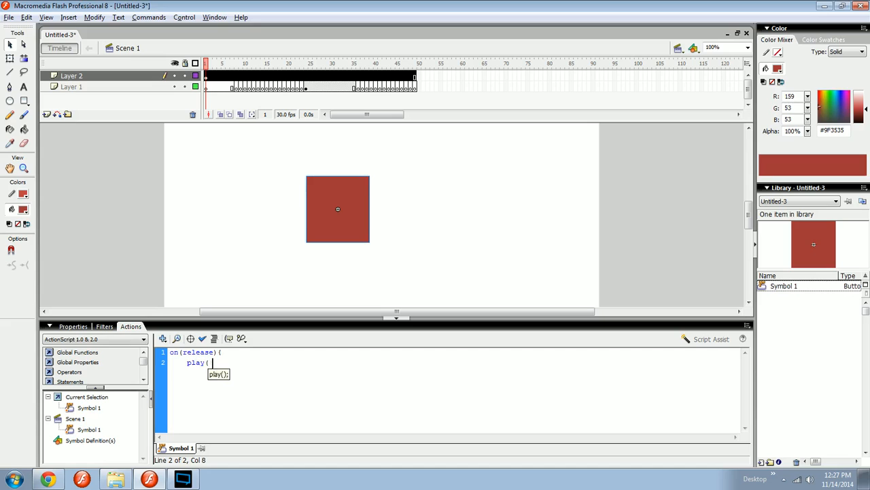
{"action": "key", "text": "Return"}
{"action": "left_click", "coordinate": [188, 165]}
- Add a new layer above Layer 2 and give its first frame a stop(); action
{"action": "left_click", "coordinate": [206, 77]}
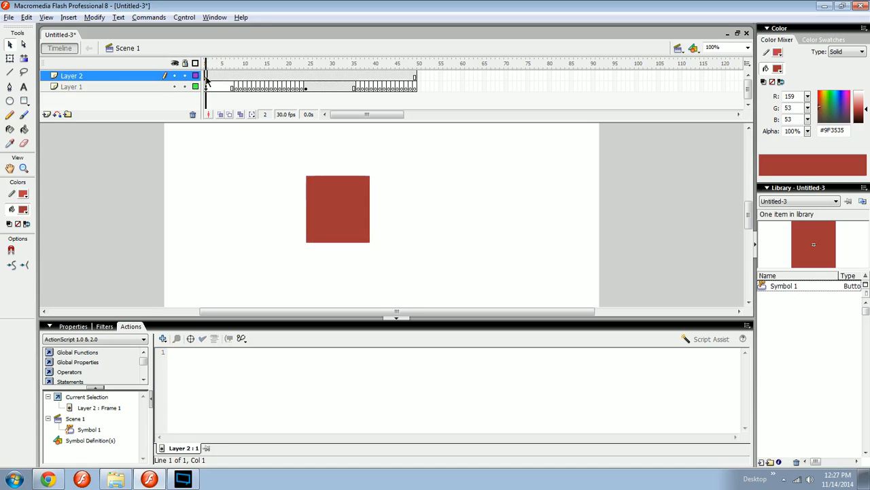
{"action": "left_click", "coordinate": [47, 114]}
{"action": "key", "text": "F9"}
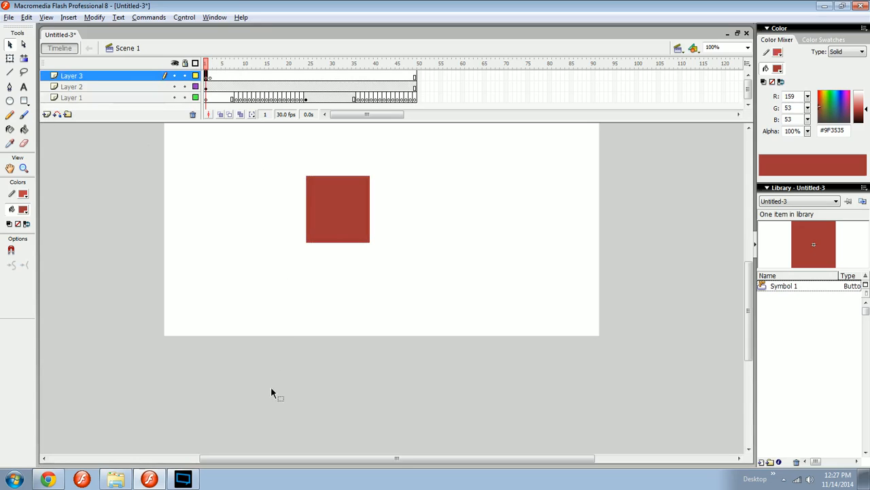
{"action": "key", "text": "F9"}
{"action": "type", "text": "stop"}
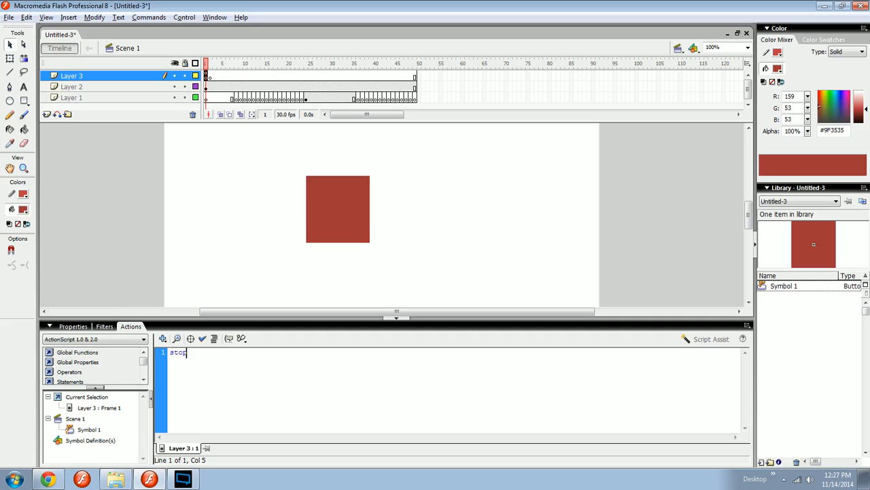
{"action": "type", "text": "();"}
- Test the movie, trigger the red square button in the preview, and close the preview
{"action": "key", "text": "ctrl+Return"}
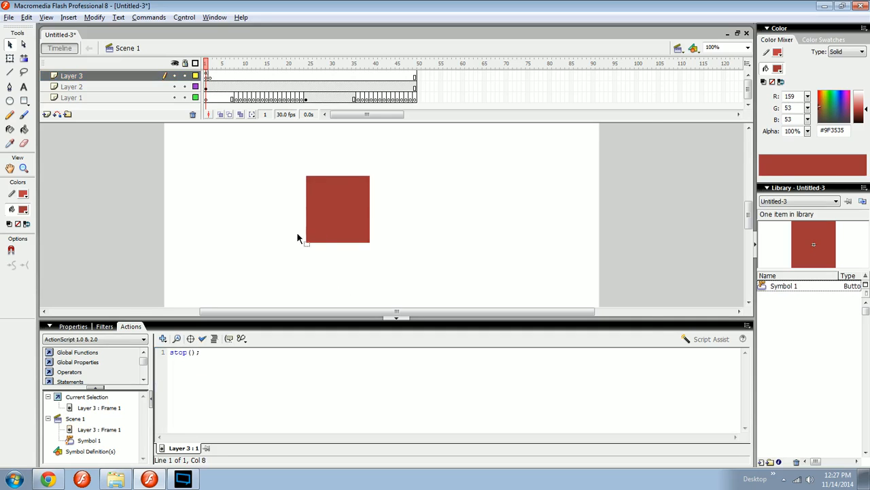
{"action": "left_click", "coordinate": [381, 244]}
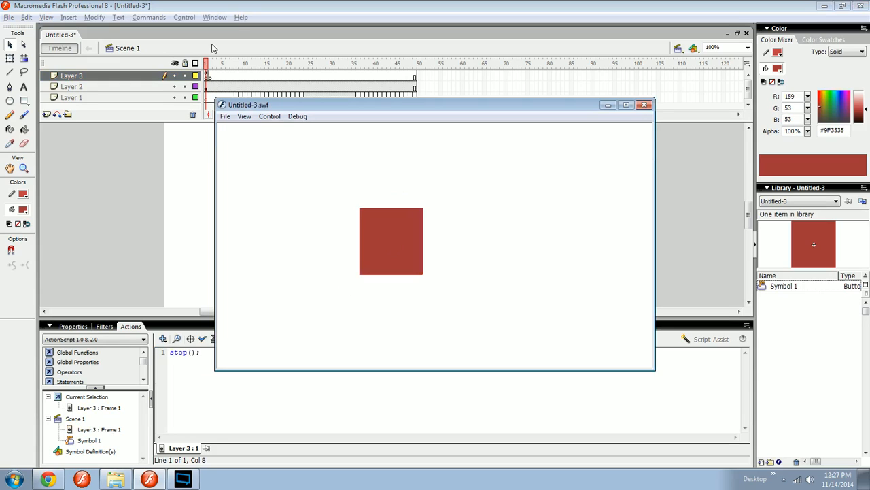
{"action": "left_click", "coordinate": [396, 225]}
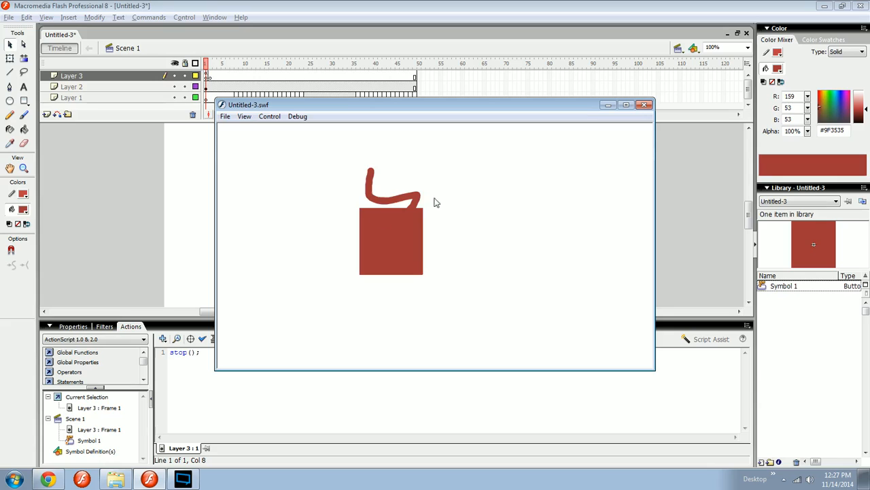
{"action": "left_click", "coordinate": [643, 104]}
- Delete the red square button and its leftover outline from Layer 2
{"action": "left_click", "coordinate": [333, 216]}
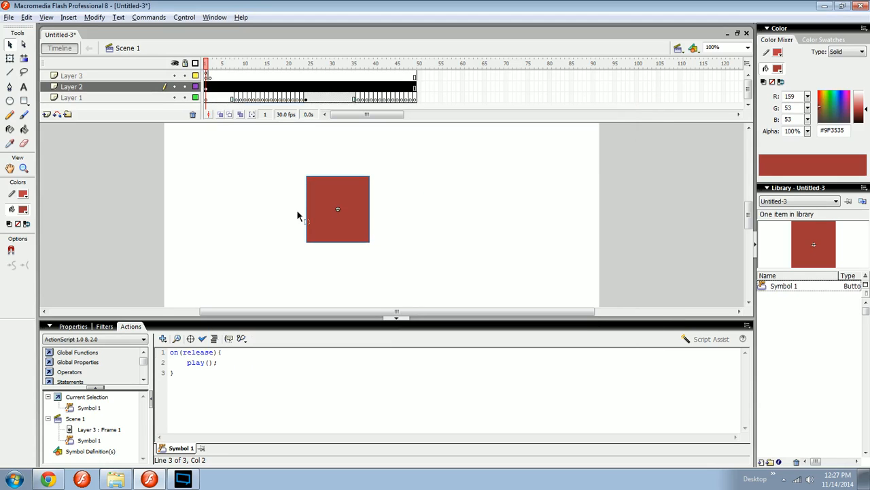
{"action": "key", "text": "Delete"}
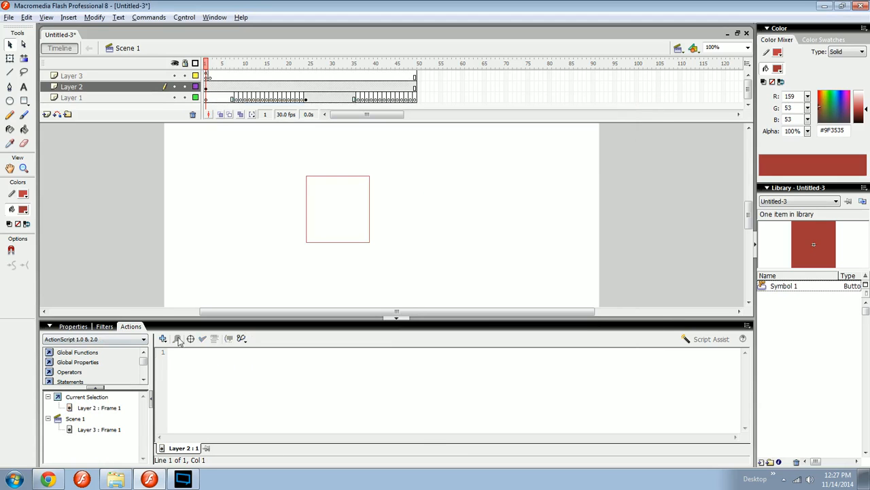
{"action": "mouse_move", "coordinate": [143, 359]}
{"action": "left_mouse_down"}
{"action": "mouse_move", "coordinate": [143, 378]}
{"action": "mouse_move", "coordinate": [143, 359]}
{"action": "left_mouse_up"}
{"action": "left_click", "coordinate": [92, 410]}
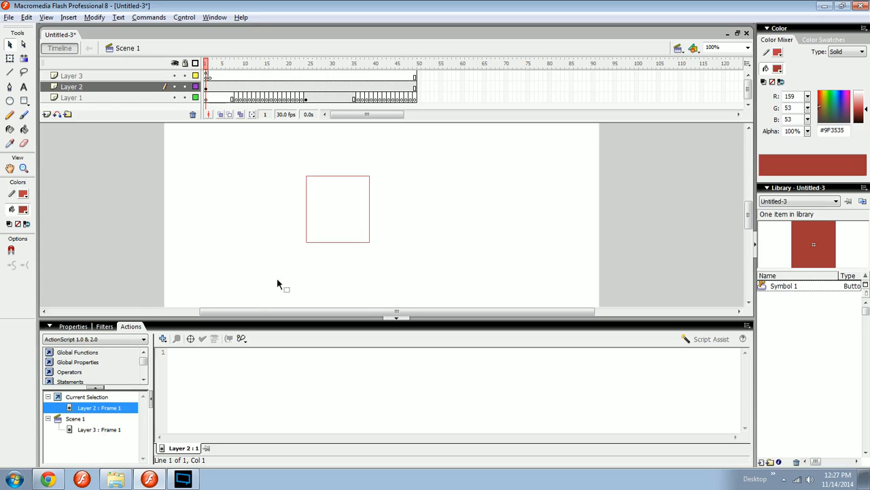
{"action": "left_click_drag", "start_coordinate": [277, 284], "coordinate": [441, 154]}
{"action": "key", "text": "Delete"}
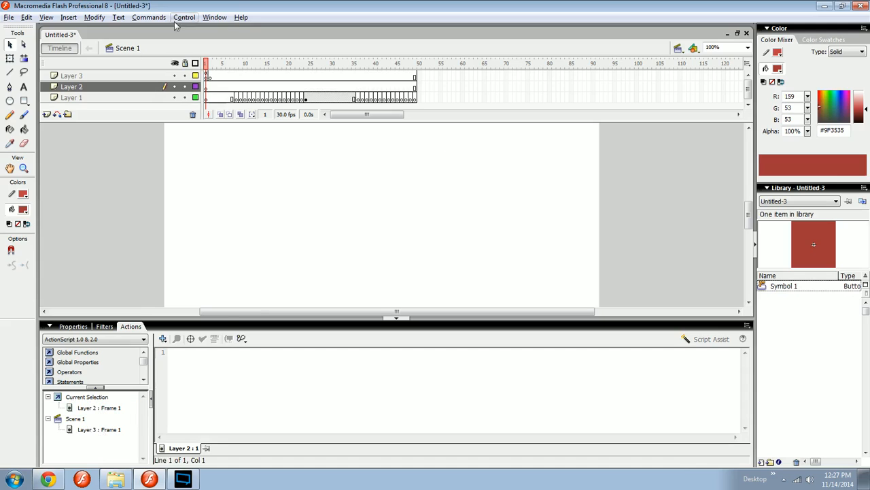
- Duplicate the document window and close the panel group holding Properties, Filters and Actions
{"action": "left_click", "coordinate": [216, 17]}
{"action": "left_click", "coordinate": [140, 27]}
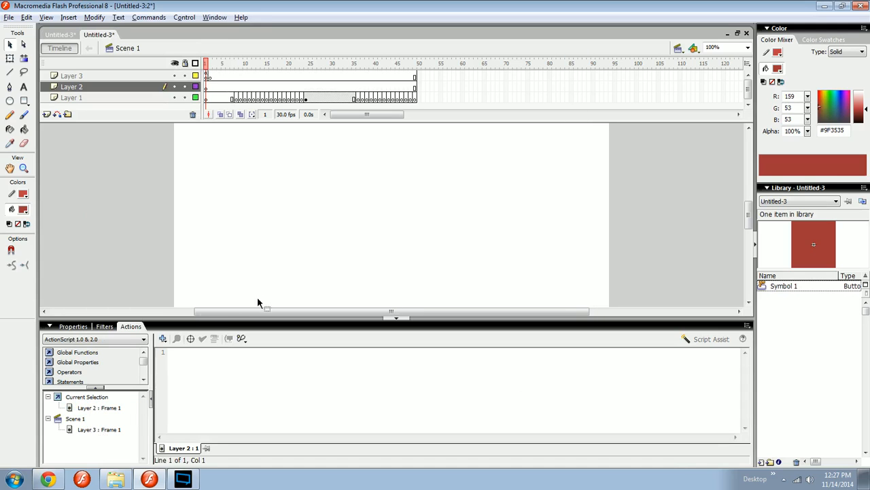
{"action": "right_click", "coordinate": [133, 330]}
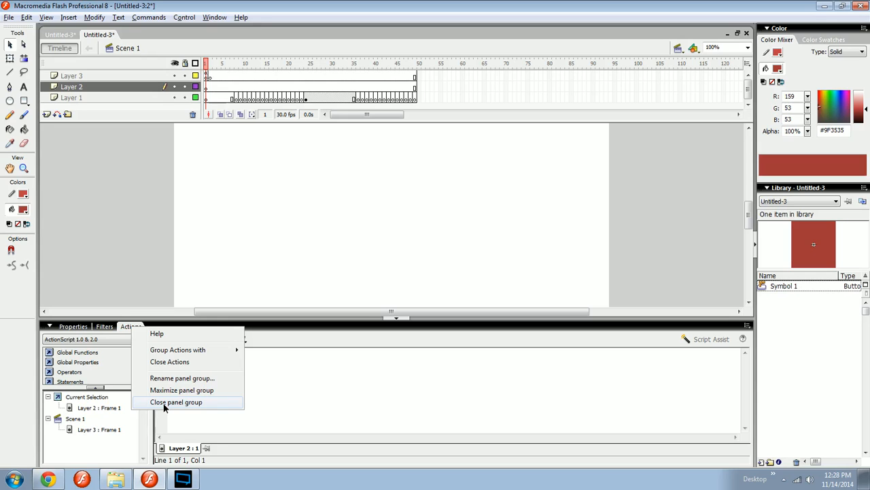
{"action": "left_click", "coordinate": [164, 402]}
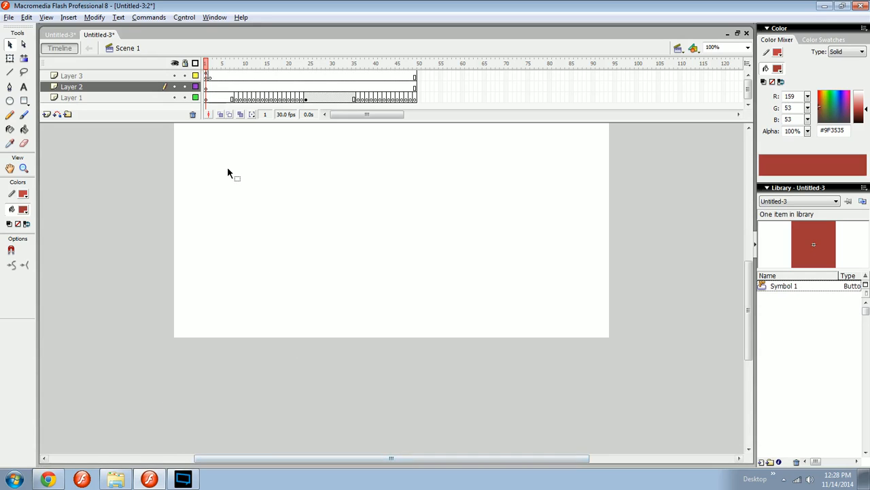
- Show the Behaviors panel and examine the behavior categories it can add to Layer 2's first frame, including the Sound options
{"action": "left_click", "coordinate": [216, 17]}
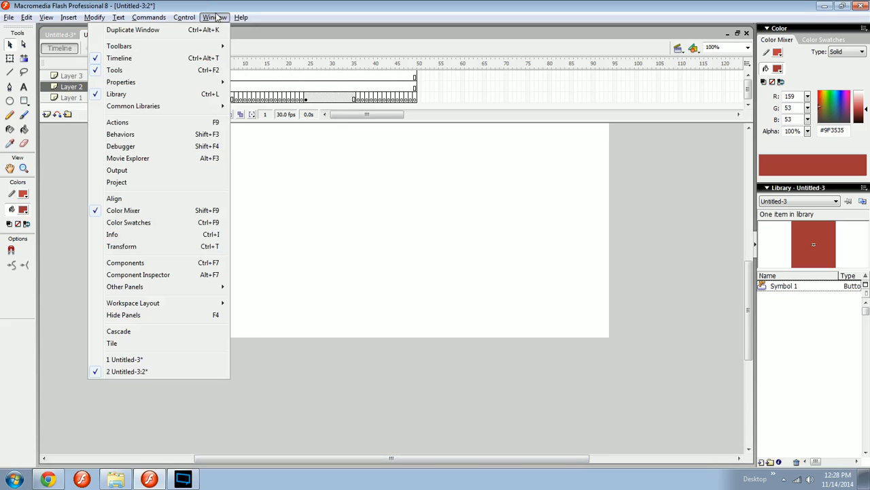
{"action": "left_click", "coordinate": [142, 136]}
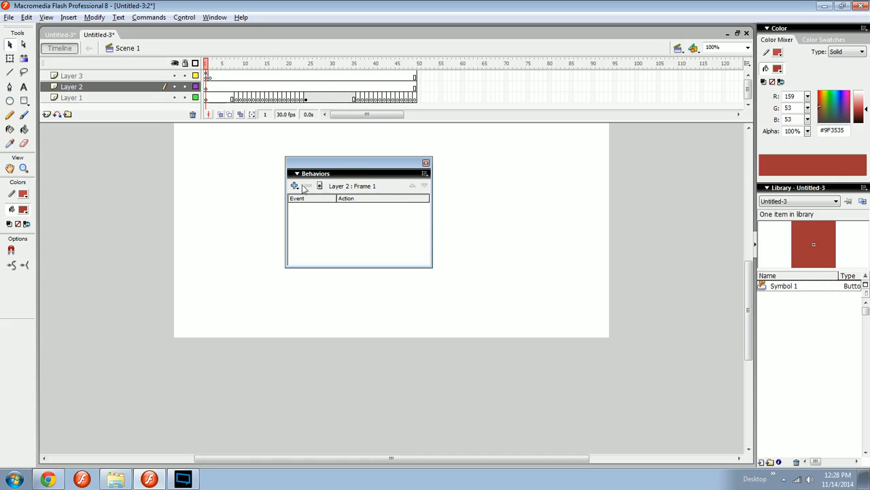
{"action": "left_click", "coordinate": [294, 185]}
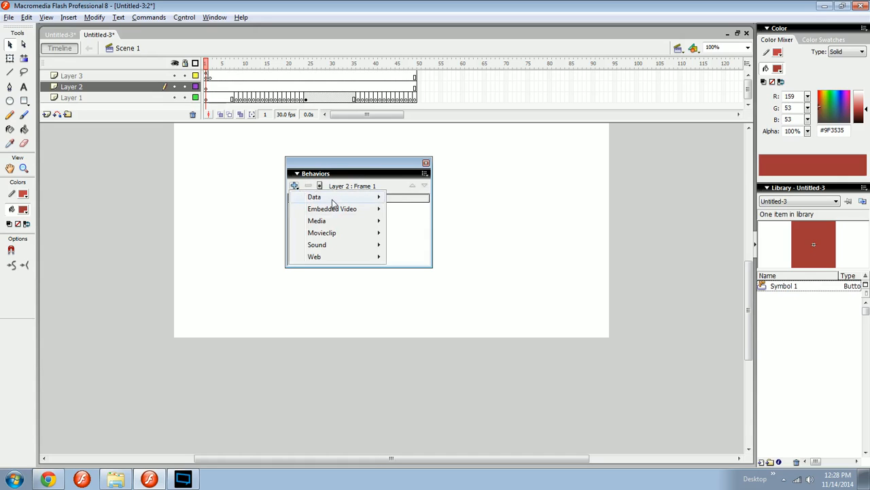
{"action": "mouse_move", "coordinate": [333, 204]}
{"action": "mouse_move", "coordinate": [352, 216]}
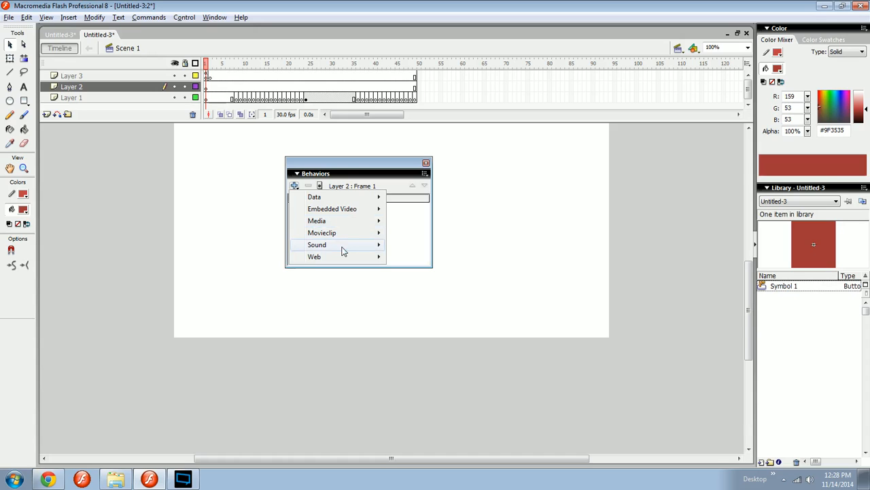
{"action": "mouse_move", "coordinate": [336, 246]}
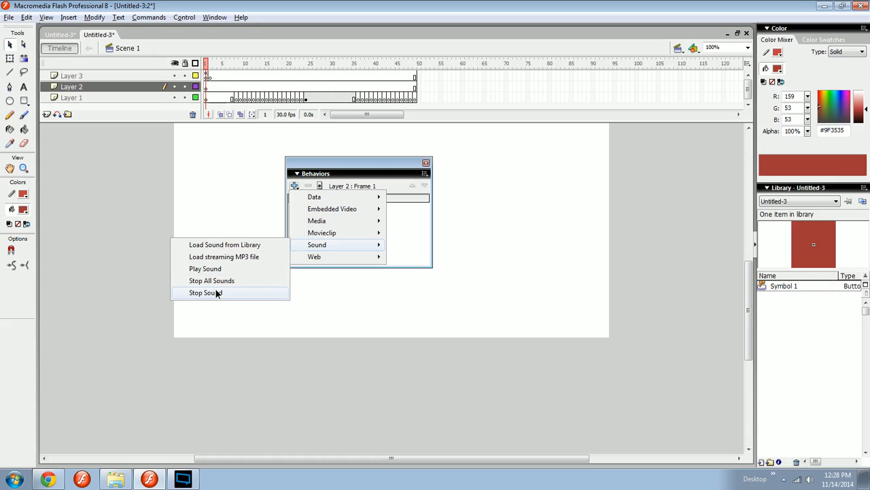
{"action": "left_click", "coordinate": [412, 251]}
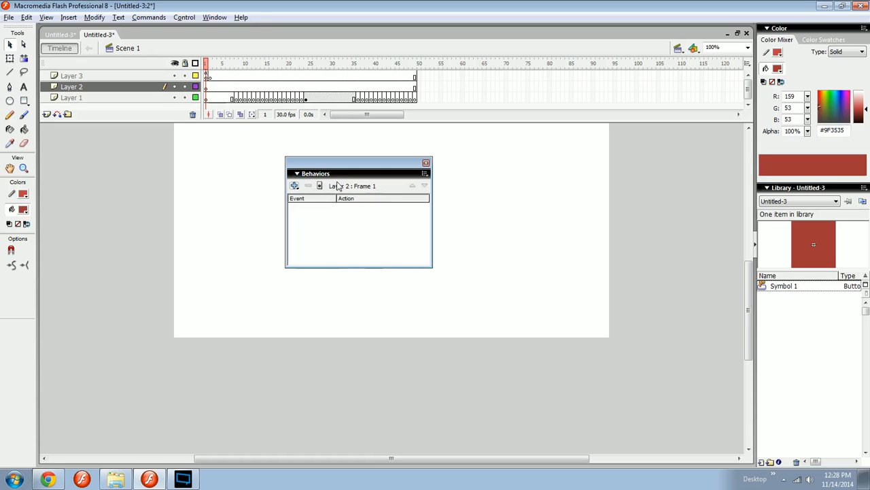
{"action": "left_click", "coordinate": [294, 185]}
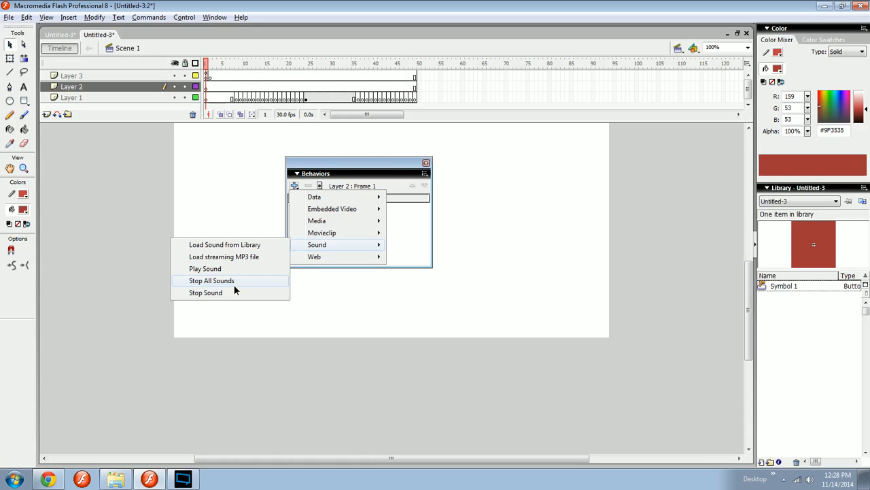
{"action": "left_click", "coordinate": [259, 207]}
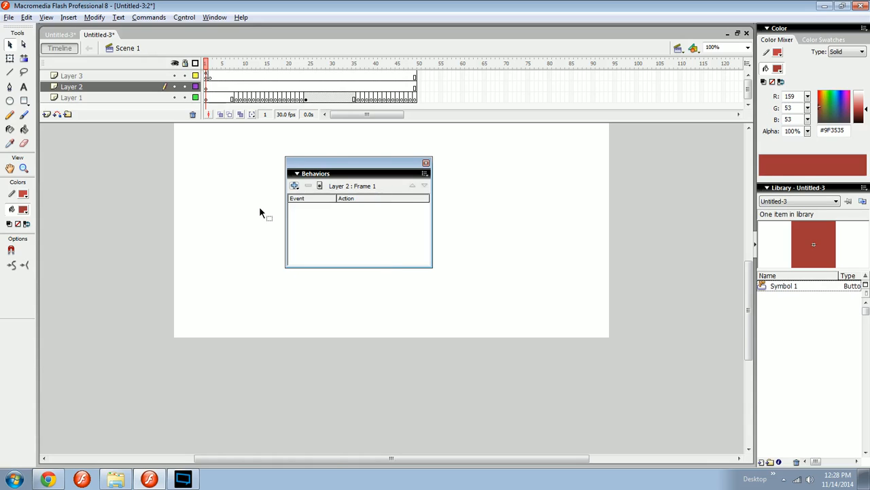
- Select frame 22 of Layer 2, check the behaviors that can be added, and close the Behaviors panel
{"action": "left_click", "coordinate": [299, 86]}
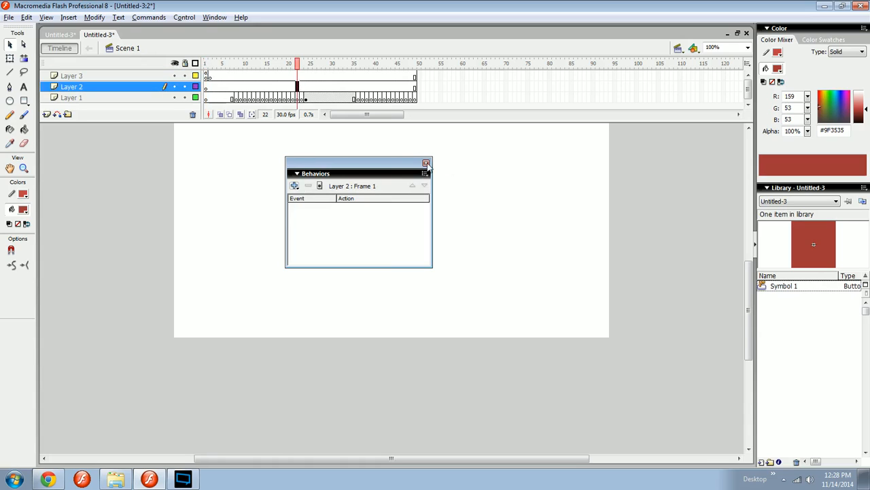
{"action": "left_click", "coordinate": [295, 186]}
{"action": "left_click", "coordinate": [419, 232]}
{"action": "left_click", "coordinate": [426, 163]}
- Show the Debugger, look through its list of properties, and close it
{"action": "left_click", "coordinate": [215, 17]}
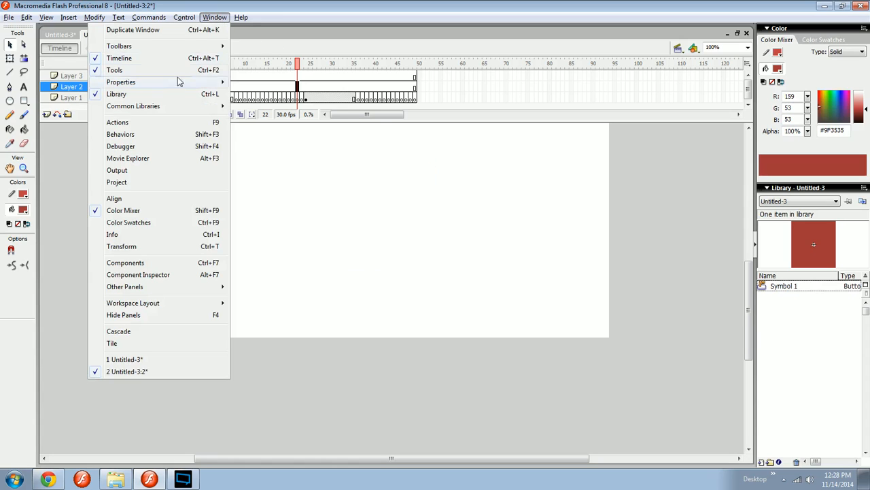
{"action": "left_click", "coordinate": [168, 147]}
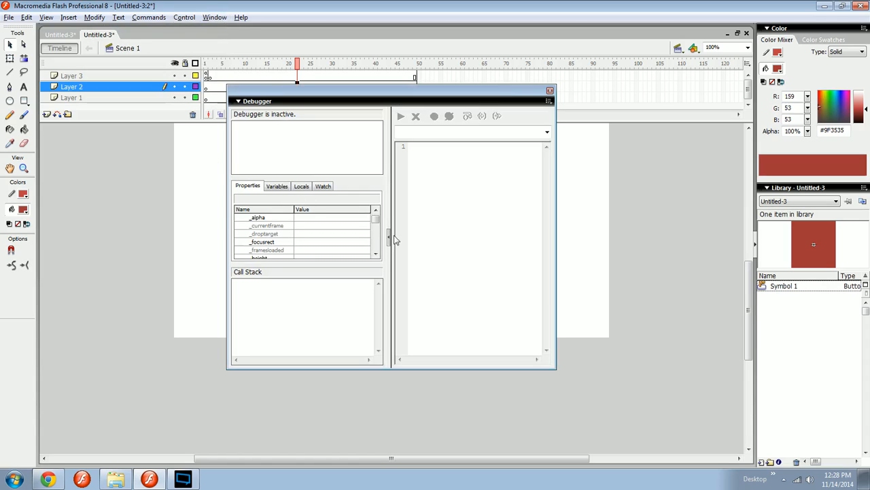
{"action": "left_click_drag", "start_coordinate": [376, 220], "coordinate": [376, 249]}
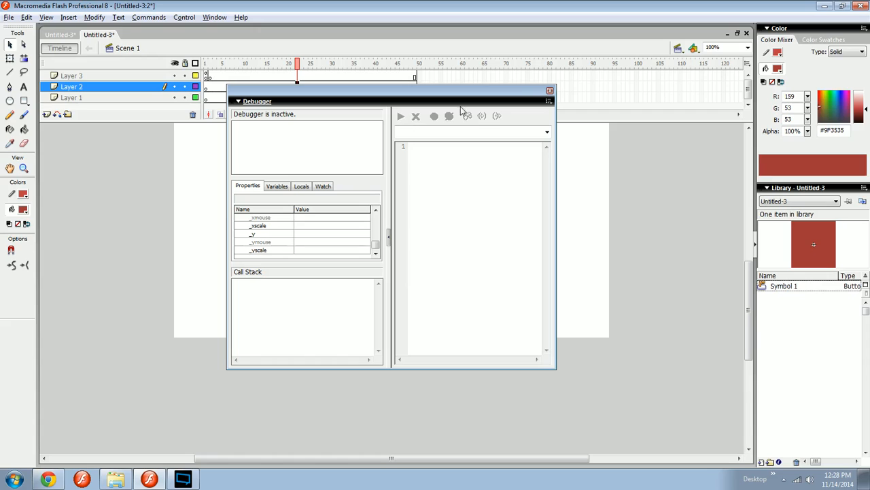
{"action": "left_click", "coordinate": [550, 90]}
- Play the timeline on the stage, test the whole movie, and close the preview
{"action": "left_click", "coordinate": [479, 277]}
{"action": "key", "text": "Return"}
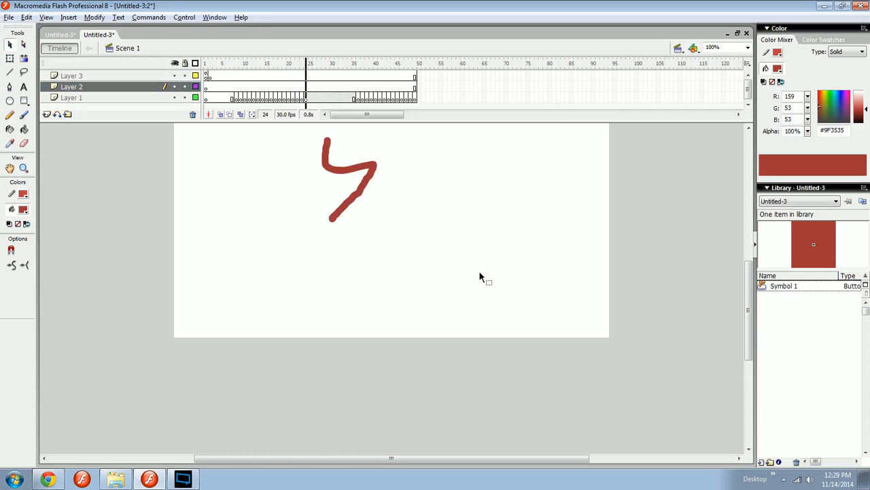
{"action": "key", "text": "ctrl+Return"}
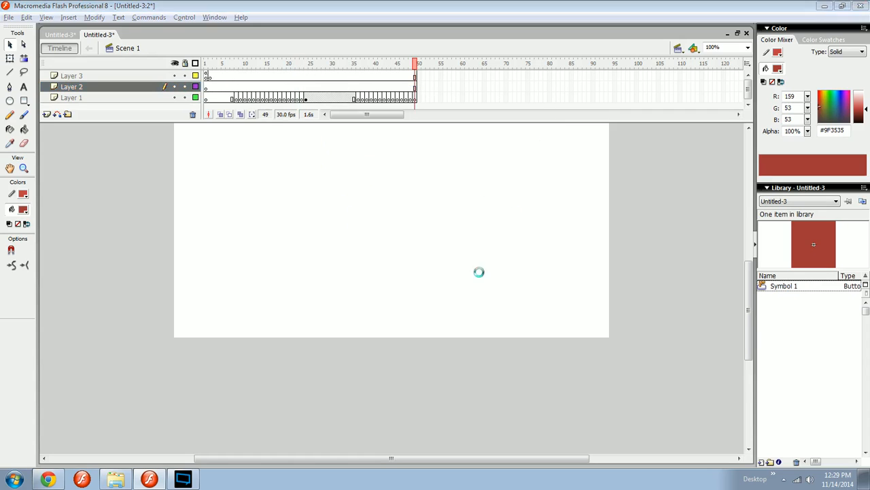
{"action": "left_click", "coordinate": [645, 106]}
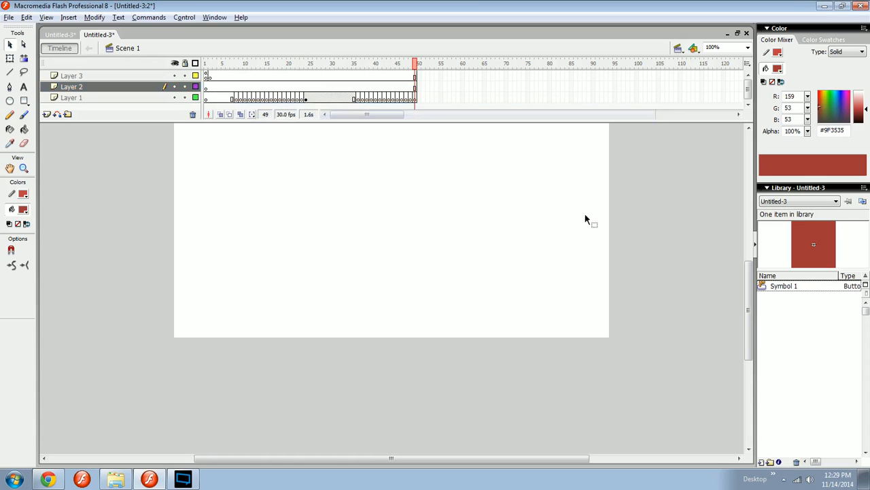
- Test only the current scene, Scene 1, and close its preview
{"action": "left_click_drag", "start_coordinate": [754, 278], "coordinate": [753, 247]}
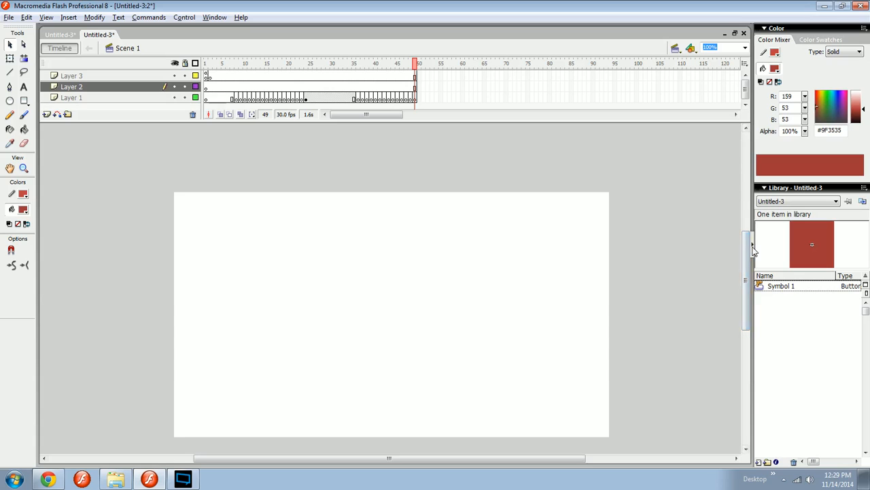
{"action": "key", "text": "ctrl+alt+Return"}
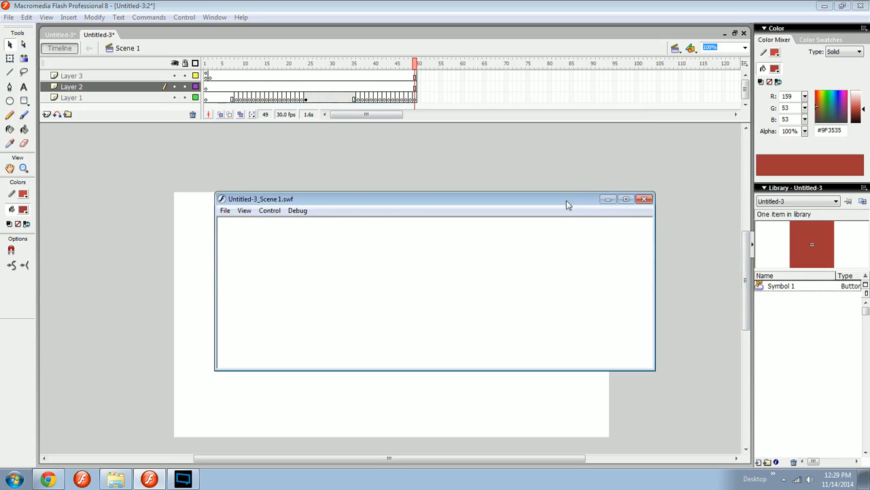
{"action": "left_click", "coordinate": [643, 193]}
- Debug the movie, place the Debugger and the movie preview side by side, and close both
{"action": "left_click", "coordinate": [185, 18]}
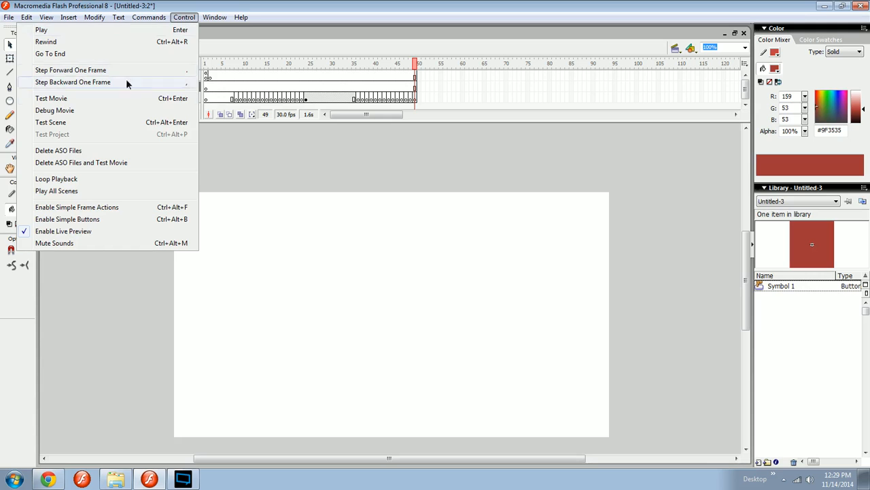
{"action": "left_click", "coordinate": [71, 111]}
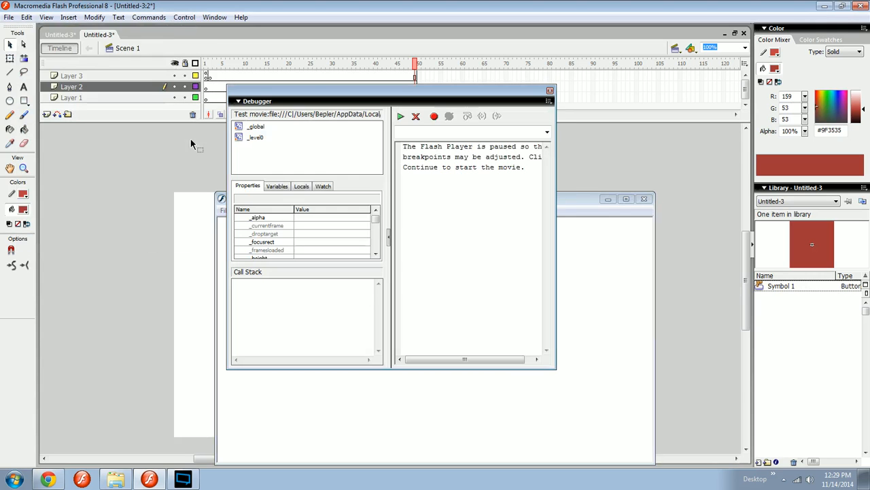
{"action": "left_click_drag", "start_coordinate": [402, 97], "coordinate": [695, 126]}
{"action": "left_click_drag", "start_coordinate": [462, 196], "coordinate": [320, 131]}
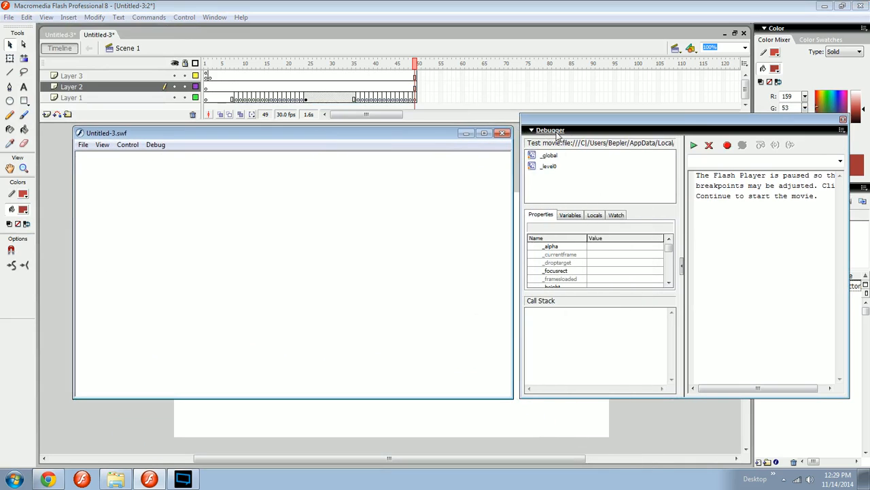
{"action": "left_click", "coordinate": [843, 121]}
{"action": "left_click", "coordinate": [502, 133]}
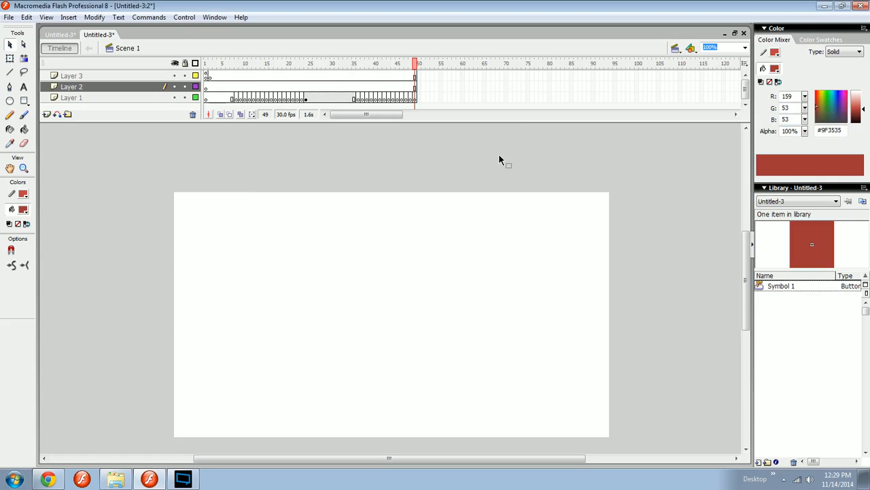
- Open the document Doors_4_Bepler_2.fla from the Doors 4 folder inside ANIMATION
{"action": "left_click", "coordinate": [215, 19]}
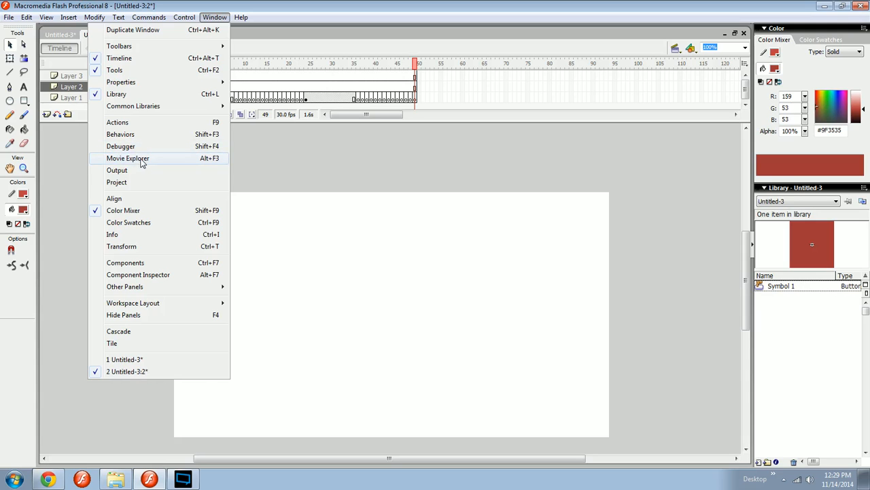
{"action": "key", "text": "Escape"}
{"action": "left_click", "coordinate": [9, 17]}
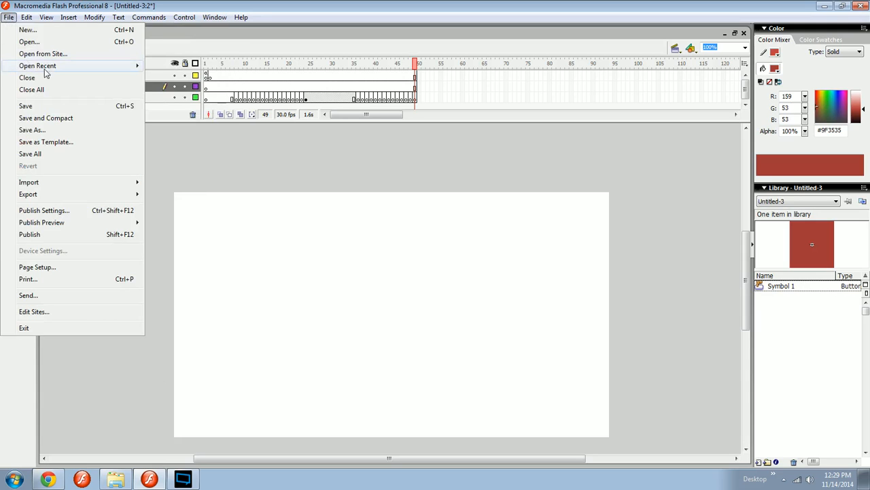
{"action": "mouse_move", "coordinate": [41, 65]}
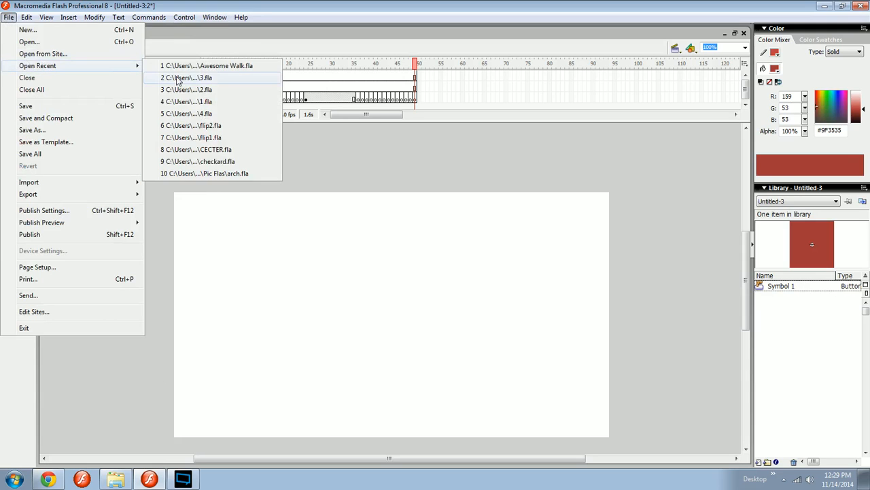
{"action": "left_click", "coordinate": [89, 42]}
{"action": "left_click", "coordinate": [351, 72]}
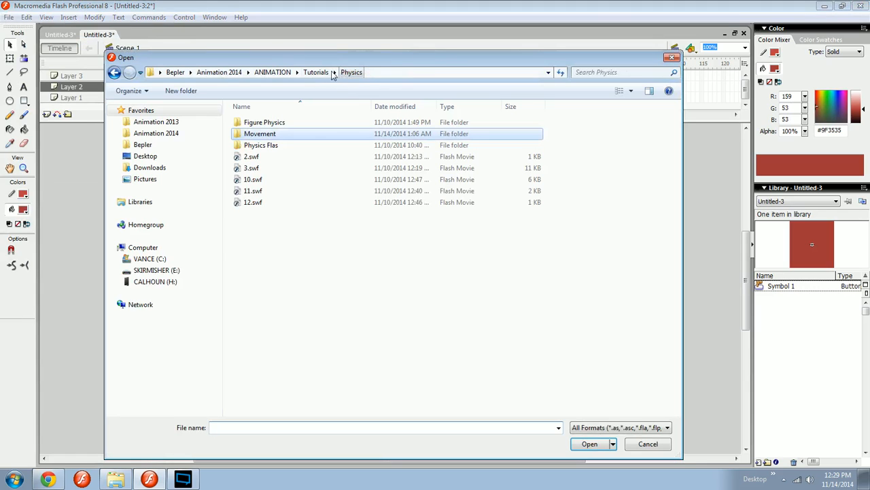
{"action": "left_click", "coordinate": [316, 72]}
{"action": "left_click", "coordinate": [275, 72]}
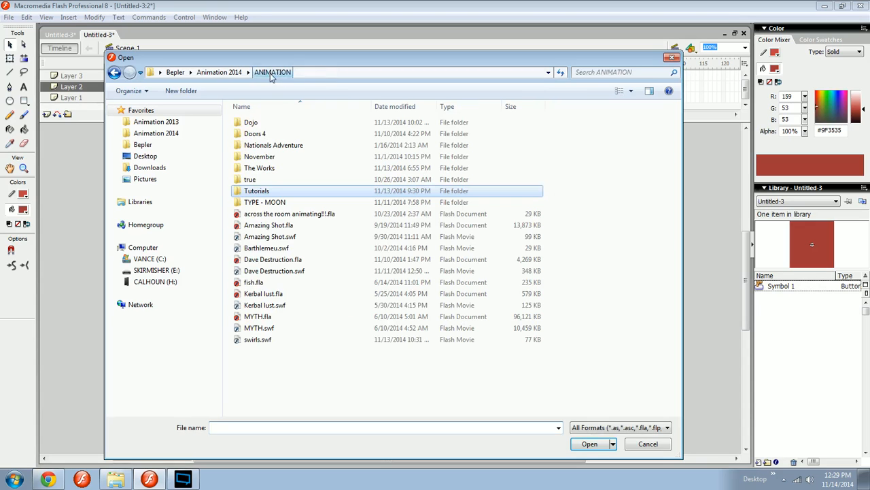
{"action": "double_click", "coordinate": [277, 133]}
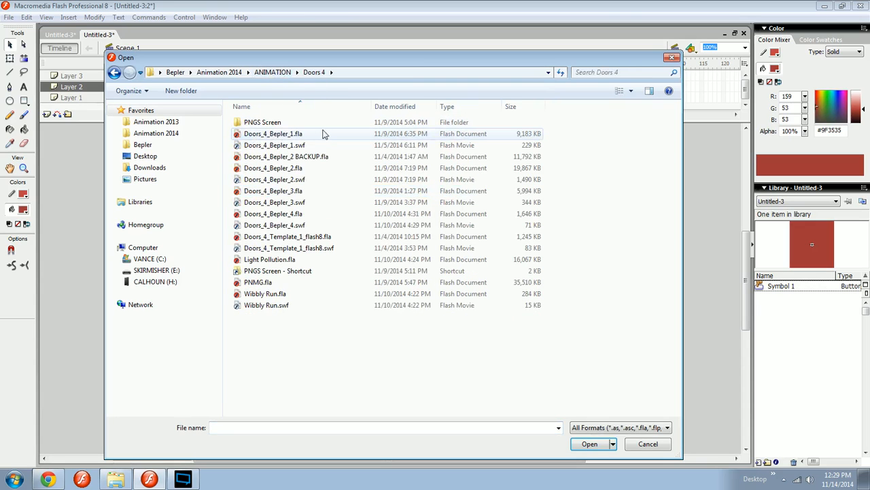
{"action": "double_click", "coordinate": [267, 168]}
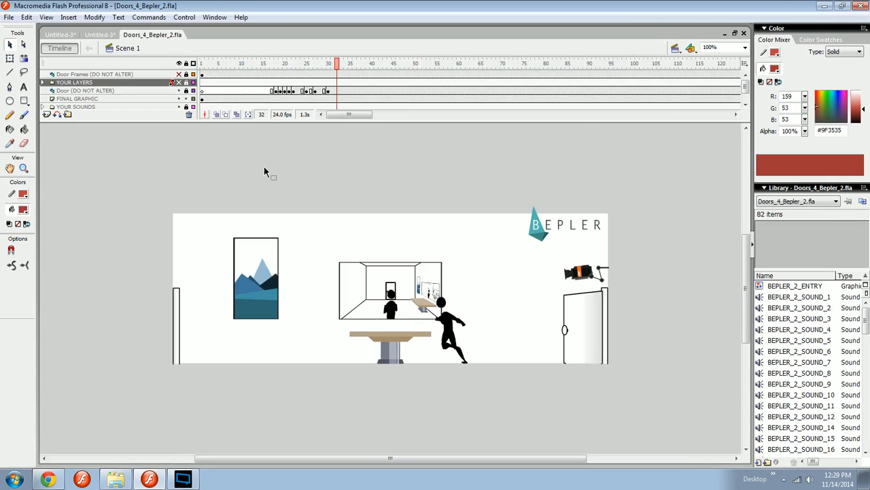
- Move the playhead to frame 37 and preview a few library symbols, BEPLER_2_SOUND_34 and BEPLER_2_VIDEO_1
{"action": "left_click_drag", "start_coordinate": [322, 62], "coordinate": [359, 88]}
{"action": "key", "text": "z"}
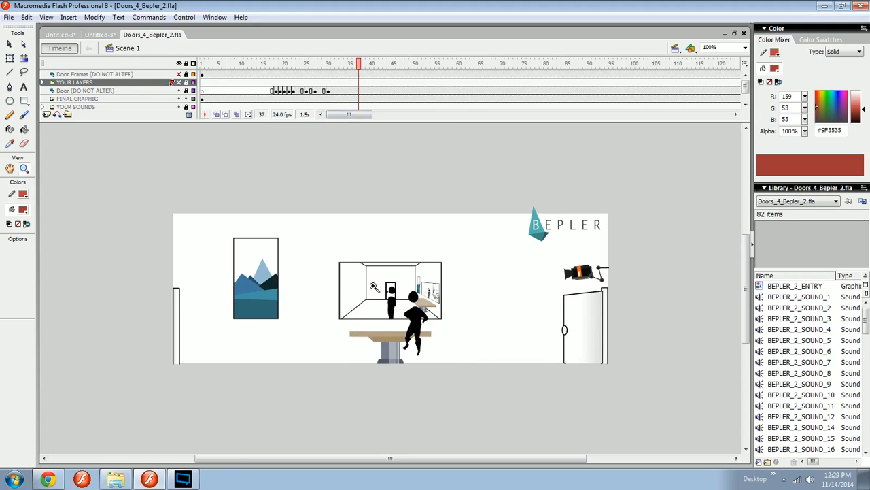
{"action": "left_click_drag", "start_coordinate": [866, 324], "coordinate": [865, 387]}
{"action": "left_click", "coordinate": [788, 361]}
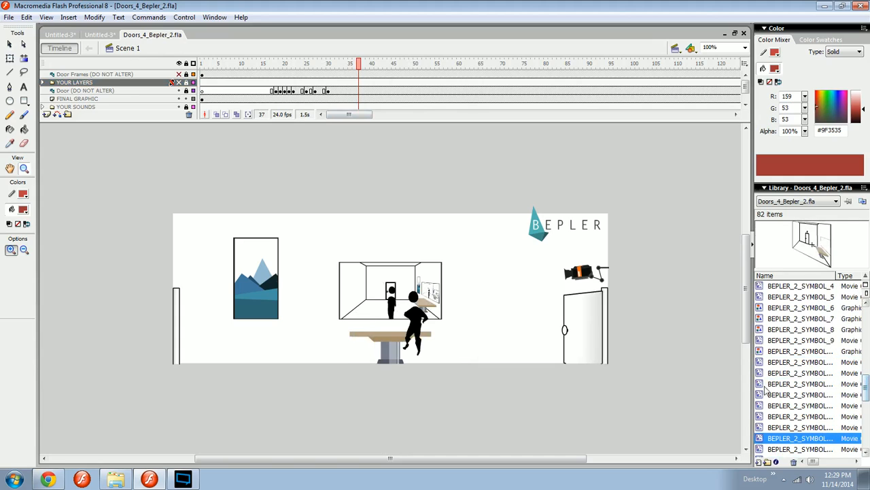
{"action": "left_click", "coordinate": [773, 353]}
{"action": "scroll", "coordinate": [779, 333], "scroll_direction": "up", "scroll_amount": 4}
{"action": "left_click", "coordinate": [784, 308]}
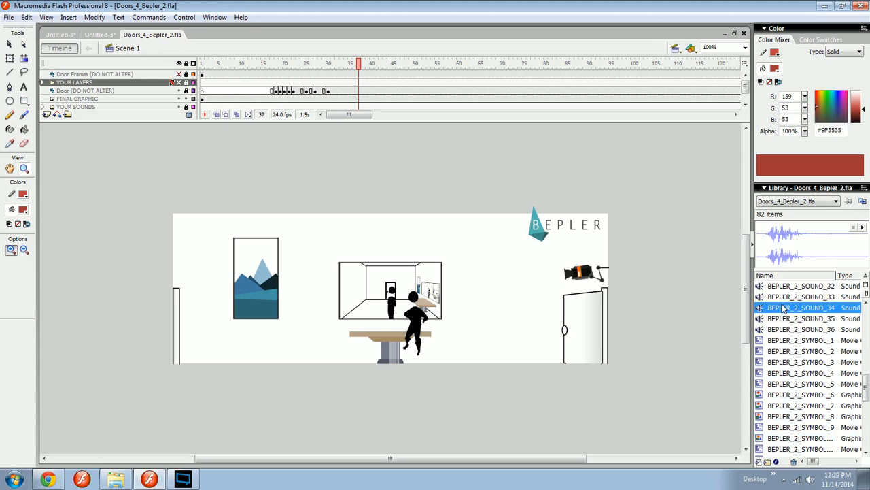
{"action": "scroll", "coordinate": [786, 308], "scroll_direction": "down", "scroll_amount": 5}
{"action": "left_click_drag", "start_coordinate": [863, 405], "coordinate": [863, 444]}
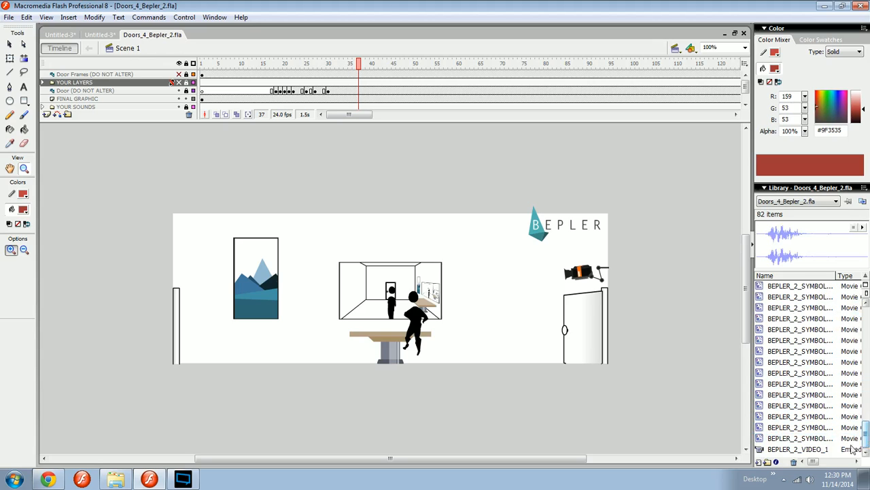
{"action": "left_click", "coordinate": [792, 449]}
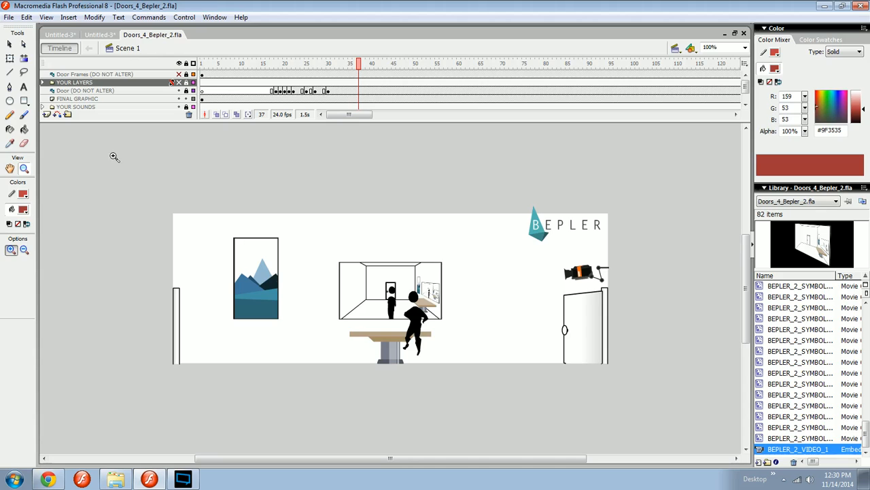
- Select the scene artwork on the FINAL GRAPHIC layer with the Selection tool and move the playhead to frame 36
{"action": "left_click", "coordinate": [10, 45]}
{"action": "left_click_drag", "start_coordinate": [315, 214], "coordinate": [451, 313]}
{"action": "key", "text": "ctrl+="}
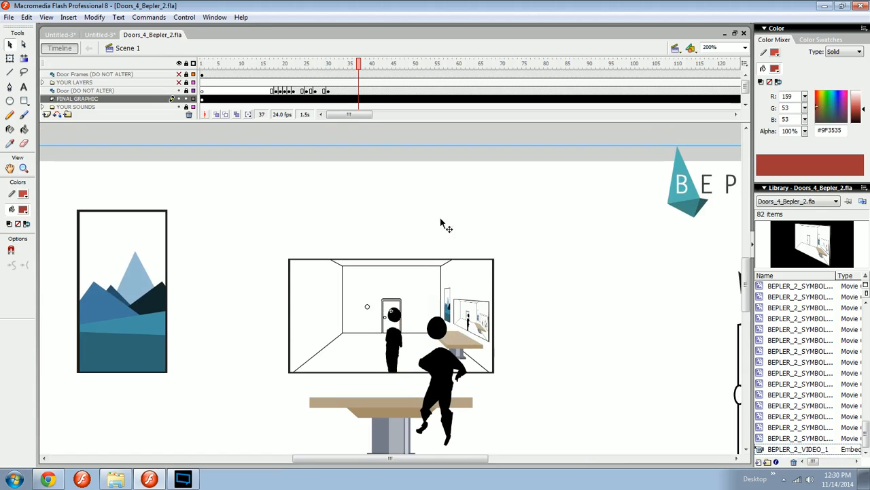
{"action": "mouse_move", "coordinate": [346, 70]}
{"action": "left_mouse_down"}
{"action": "mouse_move", "coordinate": [575, 75]}
{"action": "mouse_move", "coordinate": [354, 72]}
{"action": "left_mouse_up"}
- Show the Movie Explorer, enlarge it, and place it over the timeline's layer list, stretched to nearly the full window height
{"action": "left_click", "coordinate": [215, 17]}
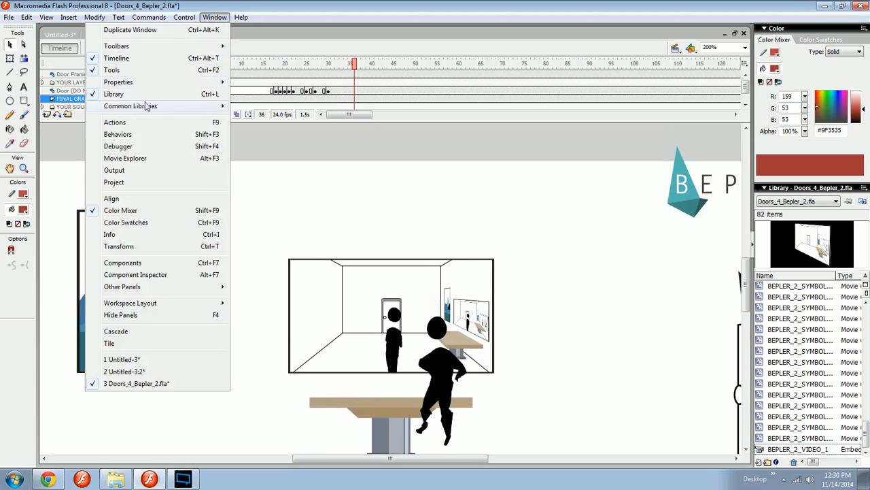
{"action": "left_click", "coordinate": [143, 161]}
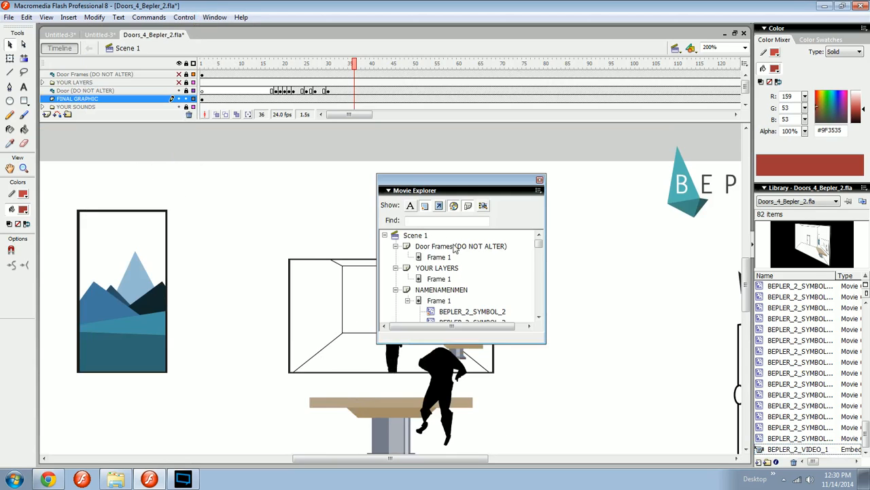
{"action": "left_click_drag", "start_coordinate": [546, 345], "coordinate": [658, 441]}
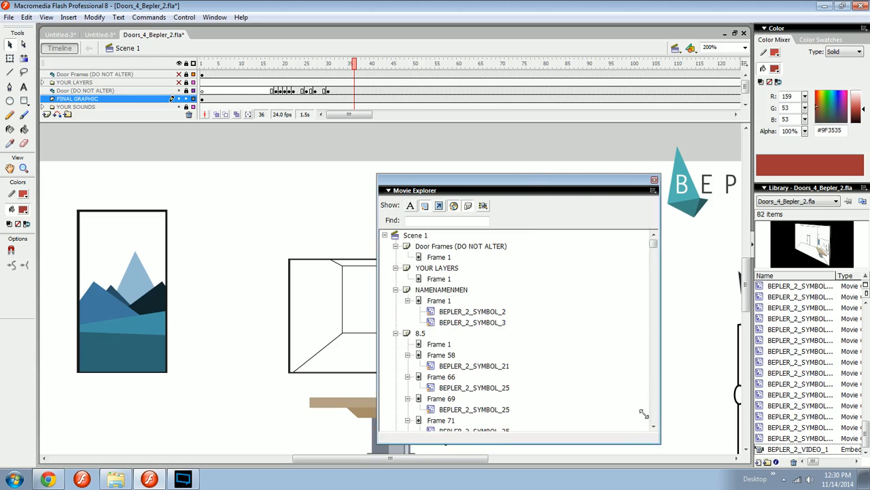
{"action": "left_click_drag", "start_coordinate": [517, 182], "coordinate": [178, 32]}
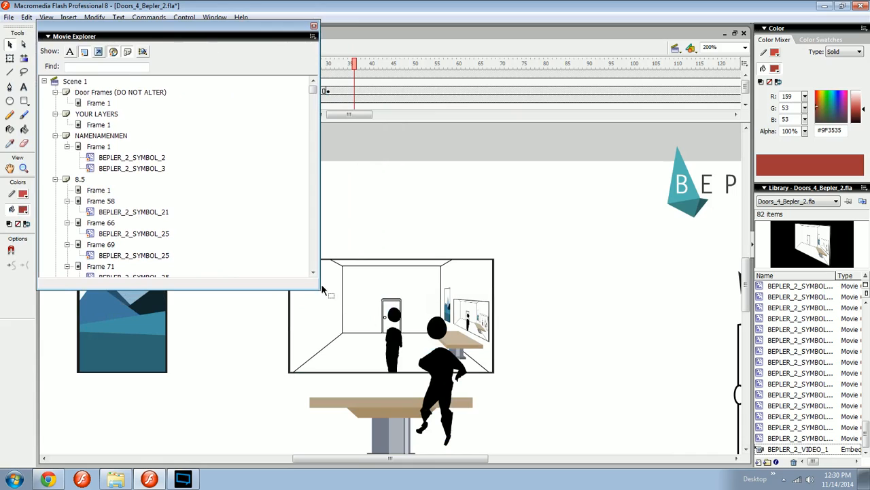
{"action": "left_click_drag", "start_coordinate": [282, 289], "coordinate": [272, 464]}
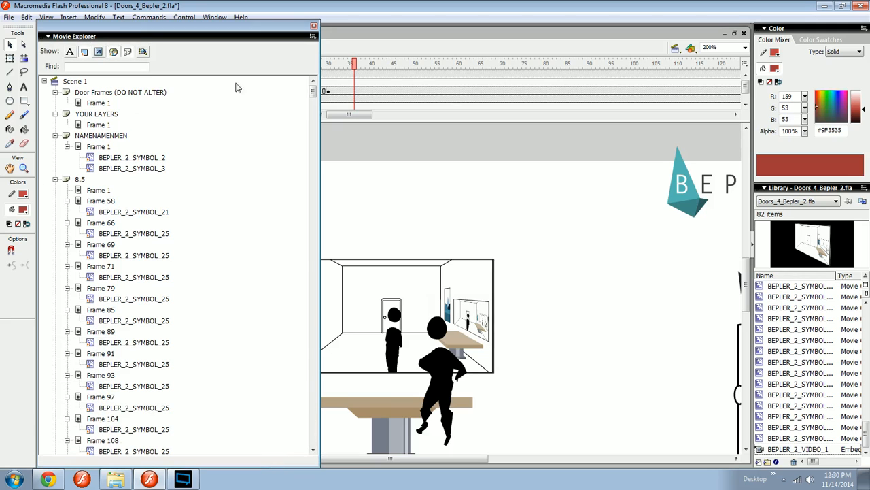
- Look through the Movie Explorer tree, collapse the 8.5, NAMENAMENMEN, Scene 1 and Symbol Definition(s) entries, and expand Scene 1 again
{"action": "left_click_drag", "start_coordinate": [314, 91], "coordinate": [314, 428]}
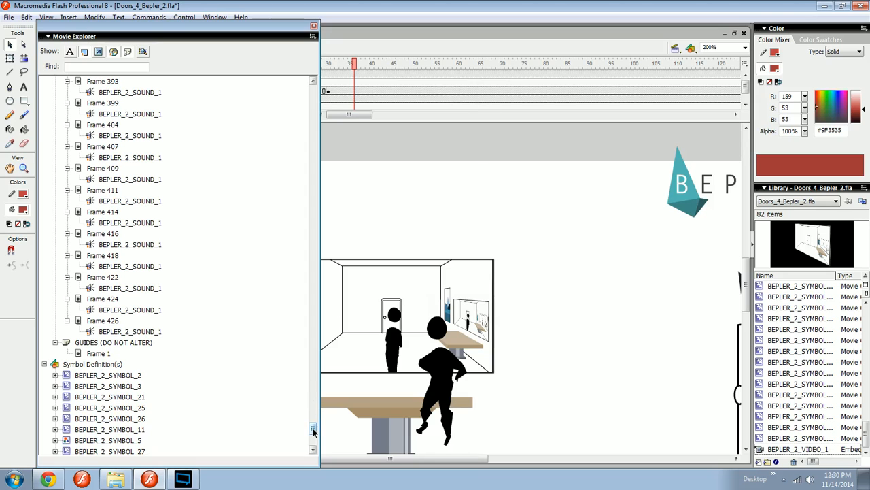
{"action": "left_click_drag", "start_coordinate": [313, 429], "coordinate": [308, 83]}
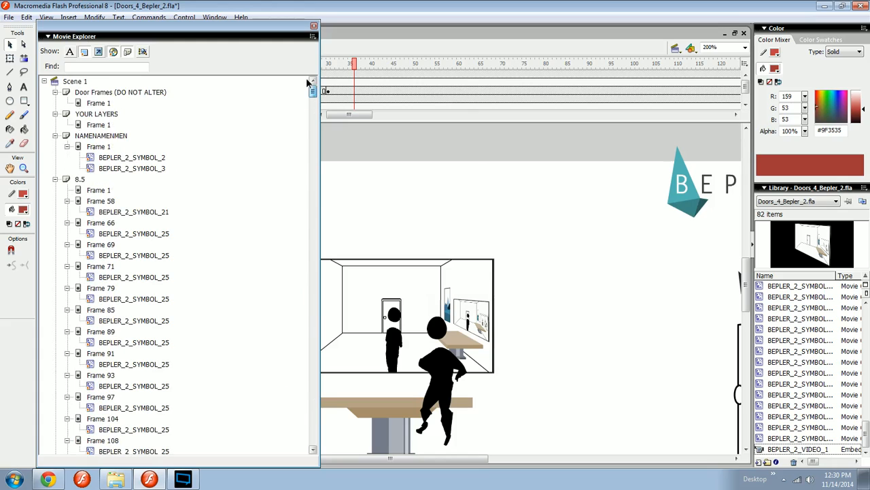
{"action": "left_click", "coordinate": [55, 180]}
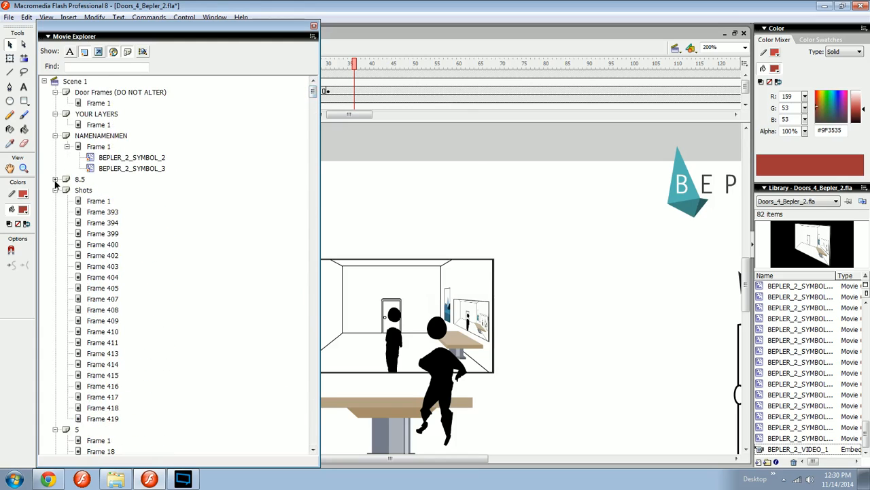
{"action": "left_click", "coordinate": [55, 135]}
{"action": "left_click", "coordinate": [44, 82]}
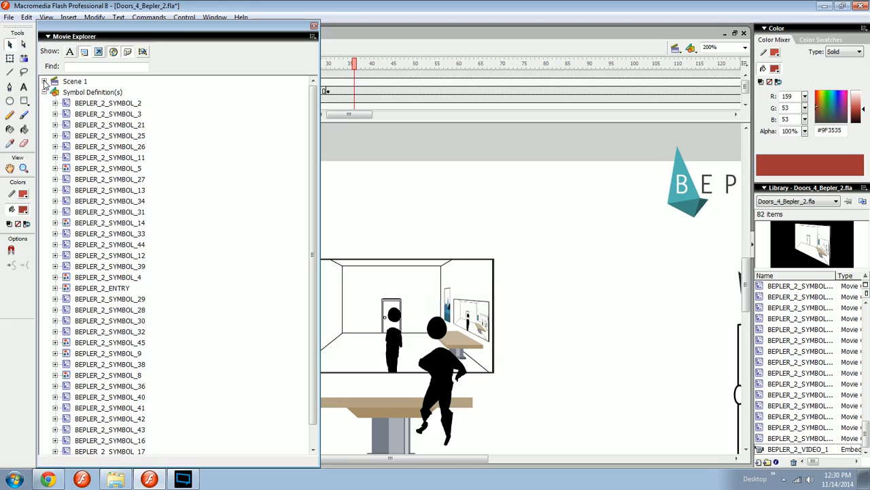
{"action": "left_click", "coordinate": [45, 92]}
{"action": "left_click", "coordinate": [44, 82]}
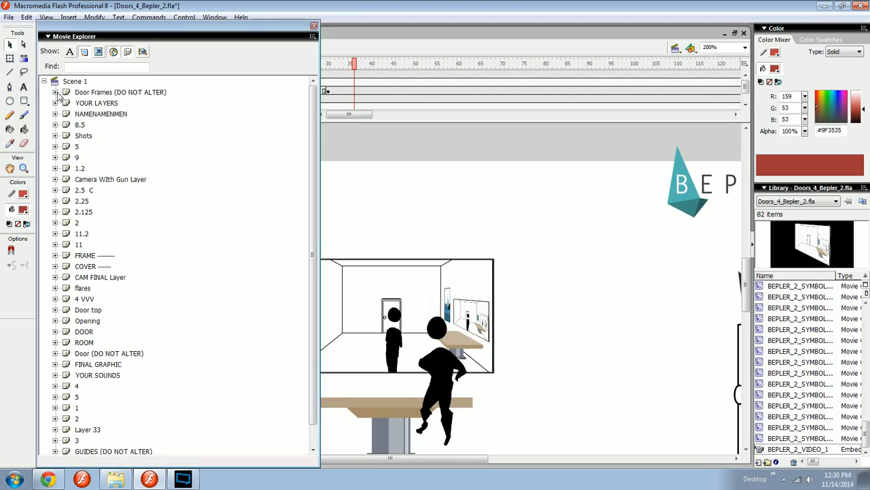
- Expand Layer 33 and its Frame 399 in the Movie Explorer to inspect the sound used there
{"action": "scroll", "coordinate": [87, 354], "scroll_direction": "down", "scroll_amount": 1}
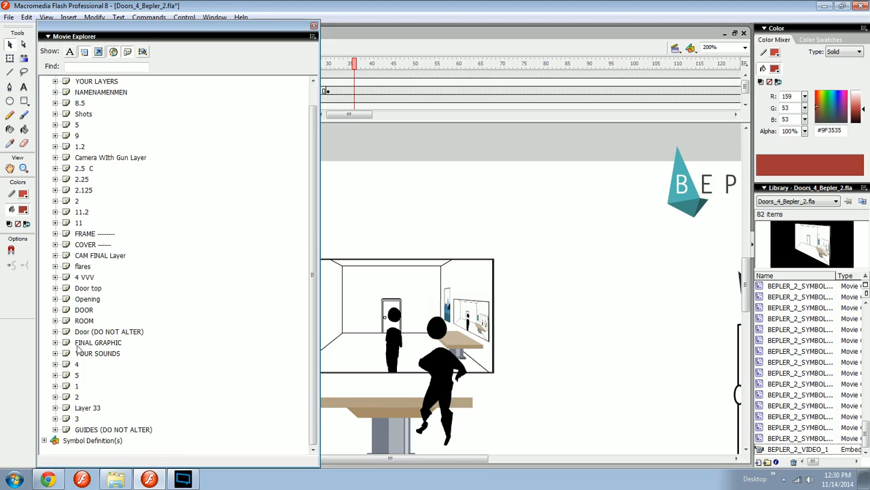
{"action": "scroll", "coordinate": [67, 343], "scroll_direction": "up", "scroll_amount": 1}
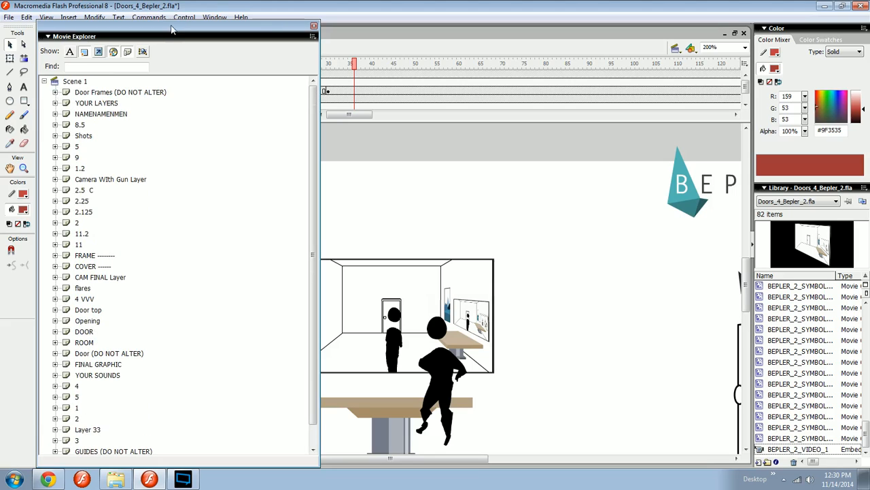
{"action": "left_click", "coordinate": [55, 429]}
{"action": "scroll", "coordinate": [87, 332], "scroll_direction": "down", "scroll_amount": 5}
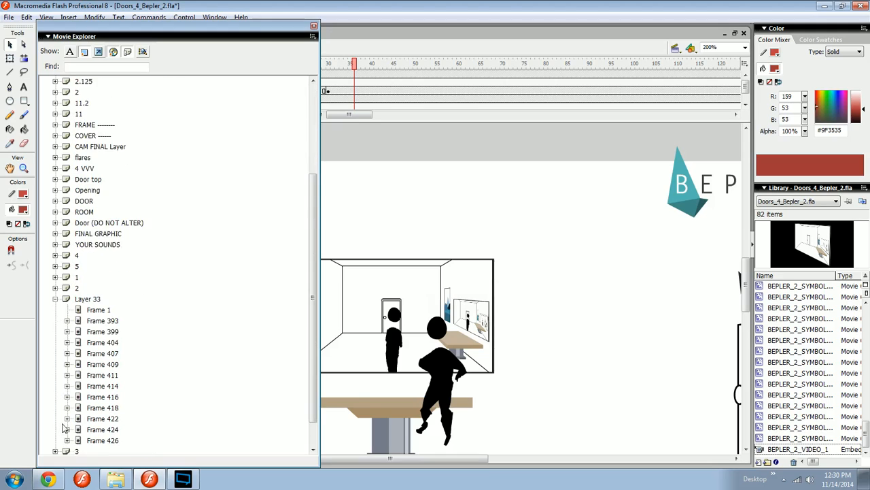
{"action": "left_click", "coordinate": [67, 298]}
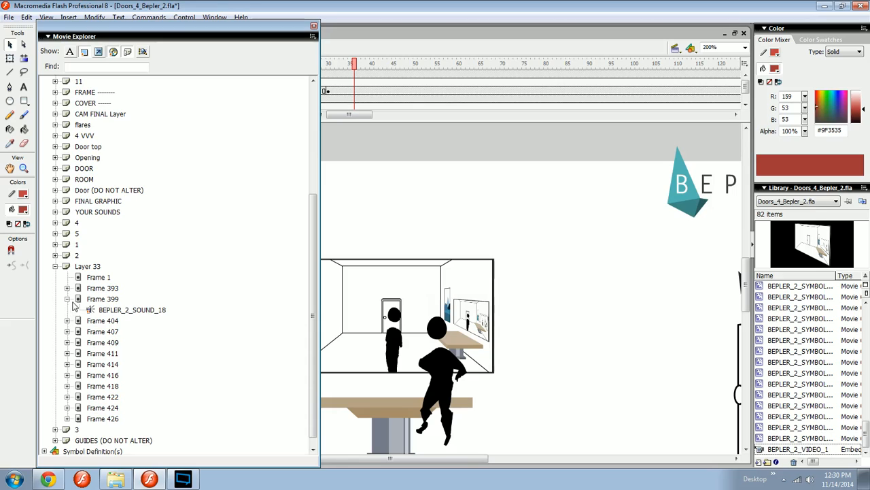
- Toggle the text filter in the Movie Explorer and jump to Frame 18 of the Door (DO NOT ALTER) layer
{"action": "left_click", "coordinate": [70, 54]}
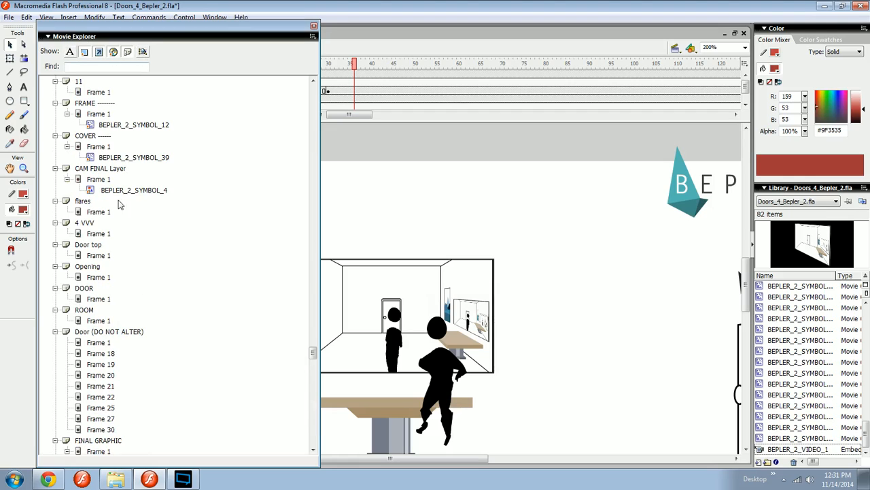
{"action": "left_click", "coordinate": [90, 365]}
{"action": "left_click", "coordinate": [89, 354]}
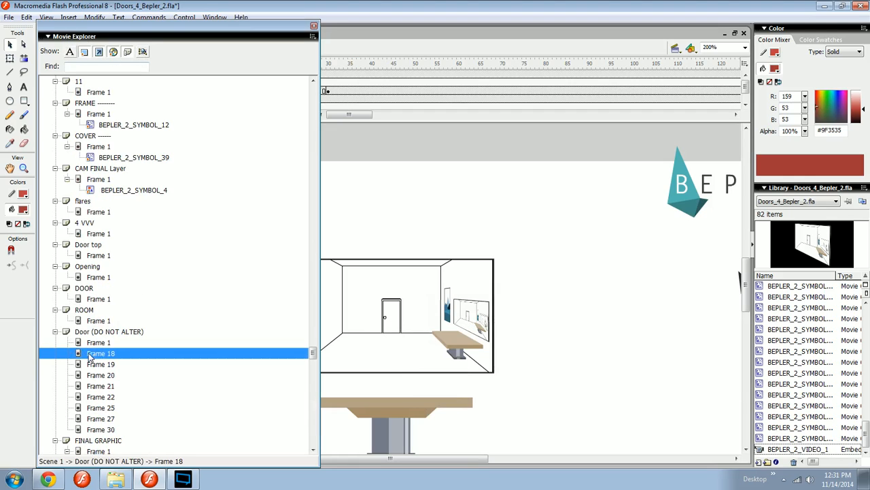
- Collapse and re-expand the Door (DO NOT ALTER) and ROOM layers in the Movie Explorer tree
{"action": "left_click", "coordinate": [55, 332]}
{"action": "left_click", "coordinate": [55, 332]}
{"action": "left_click", "coordinate": [55, 310]}
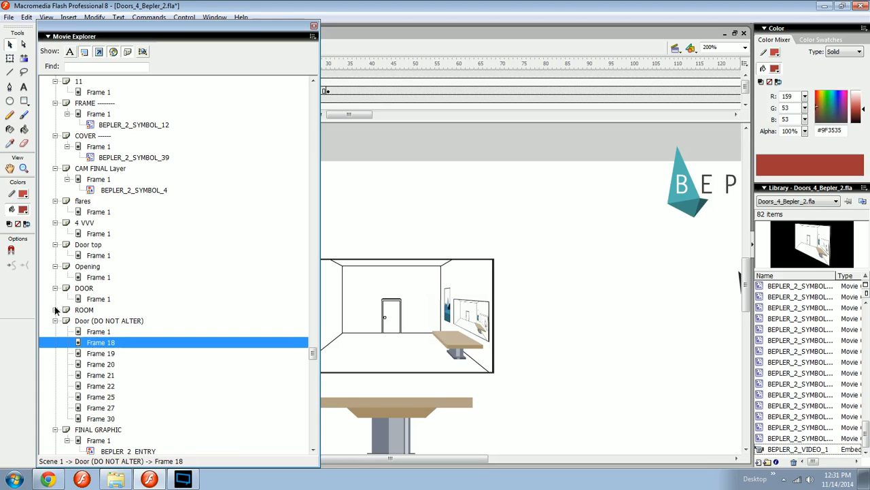
{"action": "left_click", "coordinate": [55, 310]}
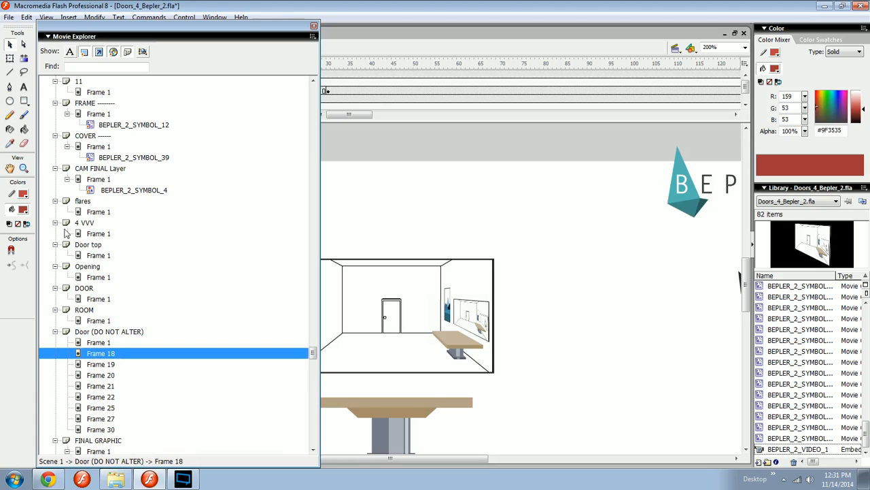
- Collapse the ROOM layer, then select BEPLER_2_SYMBOL_4 in CAM FINAL Layer and Frame 1 of the flares layer in the Movie Explorer
{"action": "left_click", "coordinate": [55, 310]}
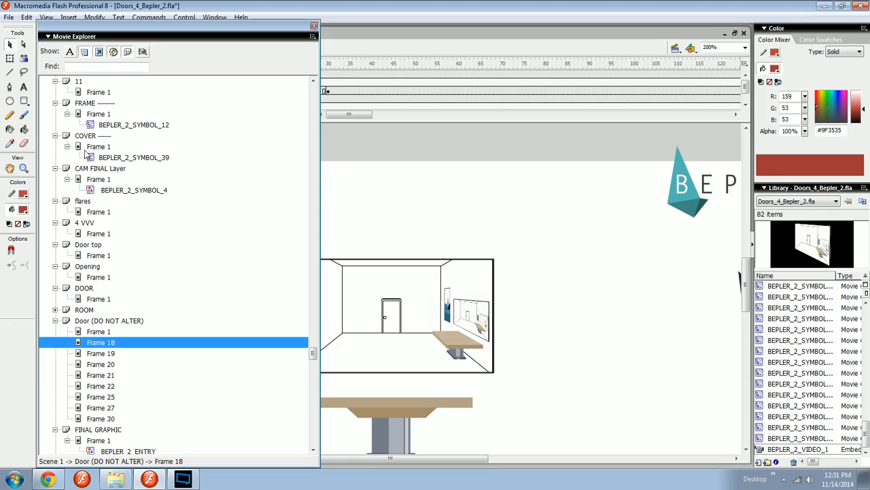
{"action": "left_click", "coordinate": [112, 191]}
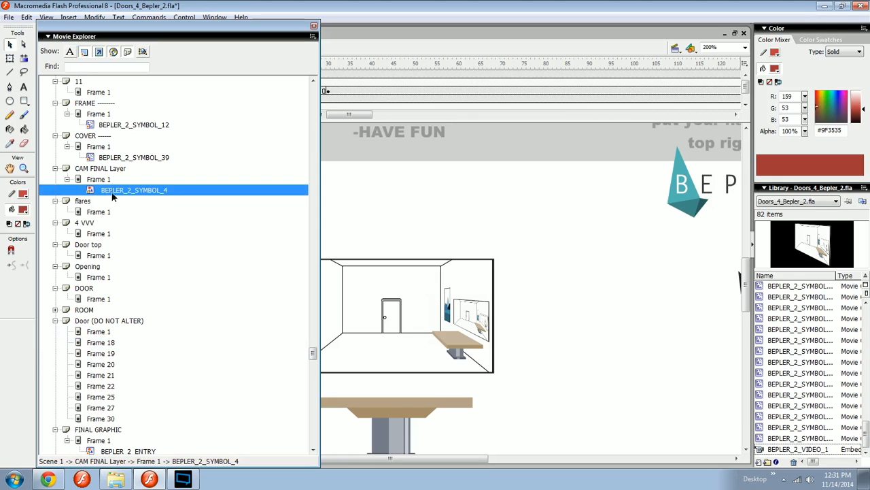
{"action": "left_click", "coordinate": [99, 211]}
- Move the Movie Explorer clear of the timeline and go to Frames 20, 21 and 30 of the Door (DO NOT ALTER) layer
{"action": "left_click_drag", "start_coordinate": [148, 29], "coordinate": [570, 60]}
{"action": "left_click", "coordinate": [520, 396]}
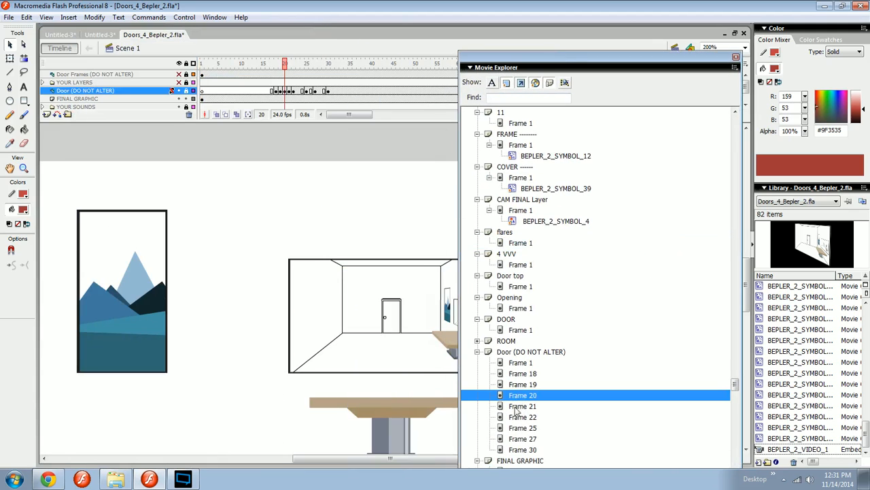
{"action": "left_click", "coordinate": [521, 406]}
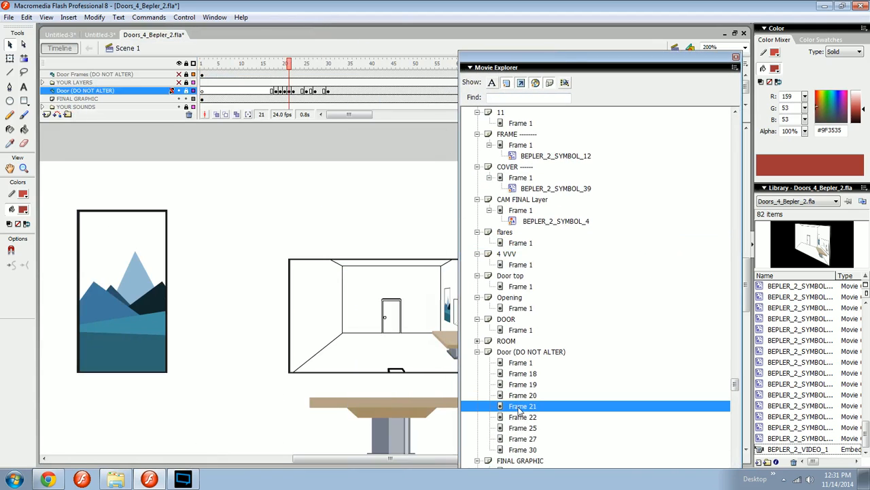
{"action": "left_click", "coordinate": [527, 450]}
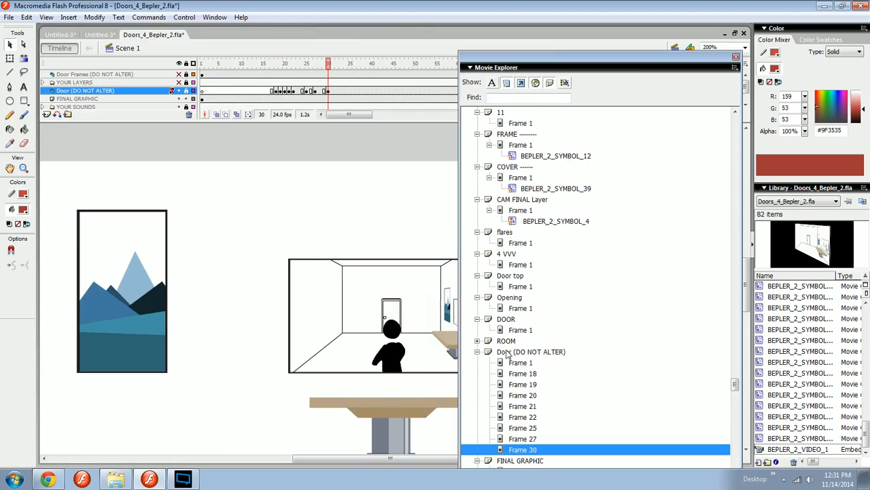
- Collapse the Door (DO NOT ALTER) and YOUR SOUNDS layers in the Movie Explorer tree
{"action": "left_click", "coordinate": [521, 83]}
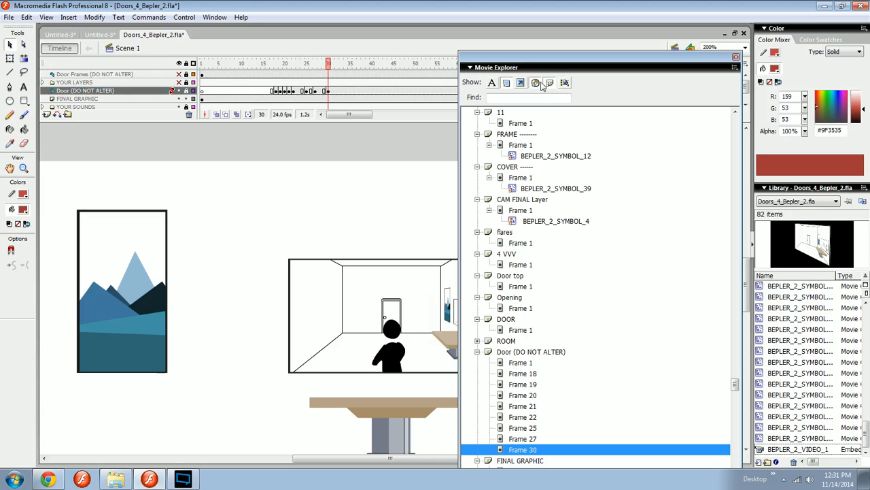
{"action": "left_click", "coordinate": [477, 352]}
{"action": "left_click", "coordinate": [487, 398]}
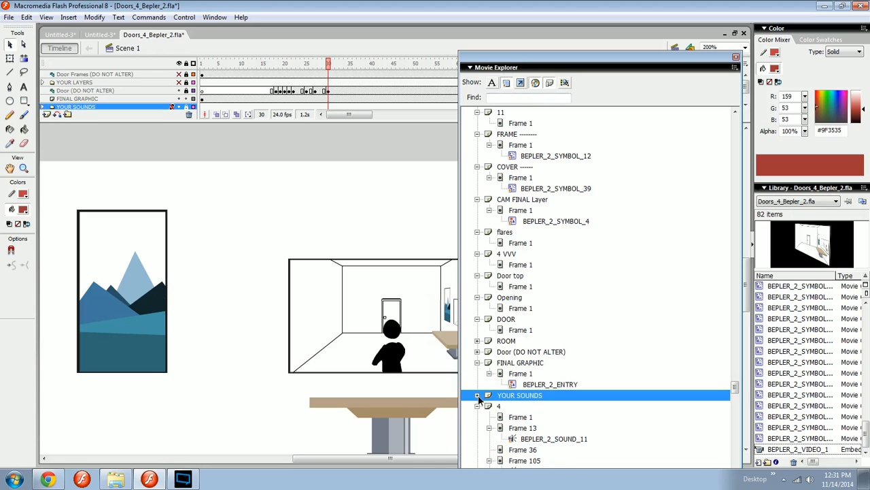
- Go to BEPLER_2_SOUND_11 at Frame 13 and BEPLER_2_SOUND_28 at Frame 105 of layer 4, then select layer 11.2
{"action": "scroll", "coordinate": [482, 408], "scroll_direction": "down", "scroll_amount": 2}
{"action": "left_click", "coordinate": [520, 385]}
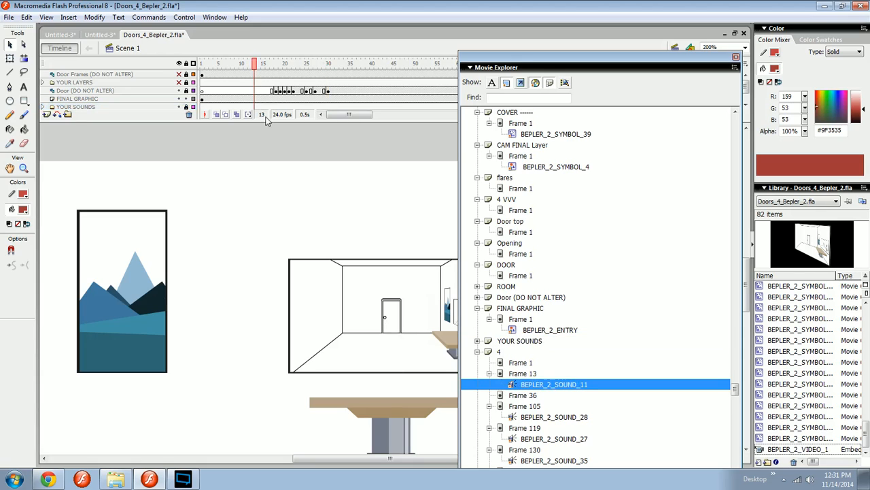
{"action": "left_click", "coordinate": [531, 375]}
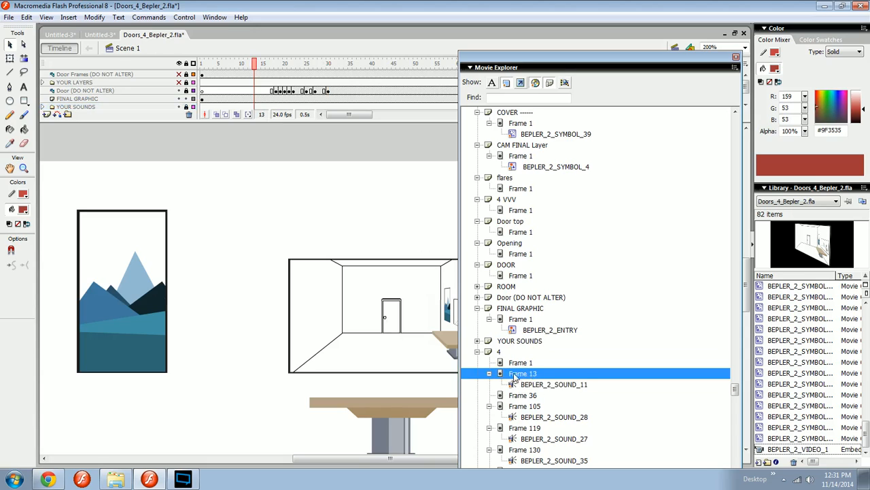
{"action": "left_click", "coordinate": [520, 385]}
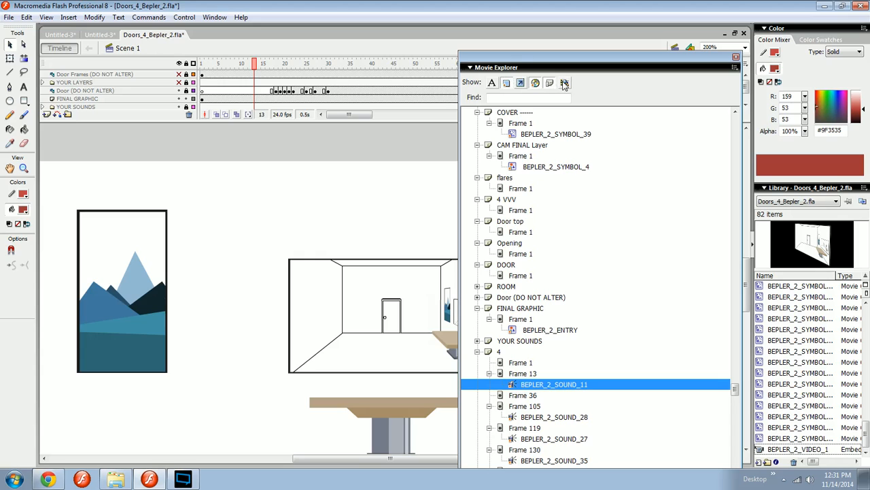
{"action": "left_click_drag", "start_coordinate": [543, 58], "coordinate": [544, 15]}
{"action": "left_click", "coordinate": [528, 375]}
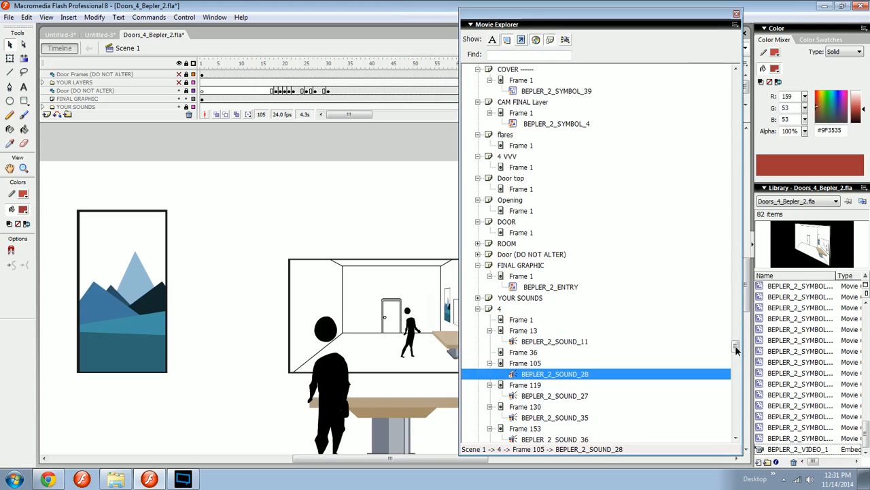
{"action": "scroll", "coordinate": [585, 350], "scroll_direction": "up", "scroll_amount": 5}
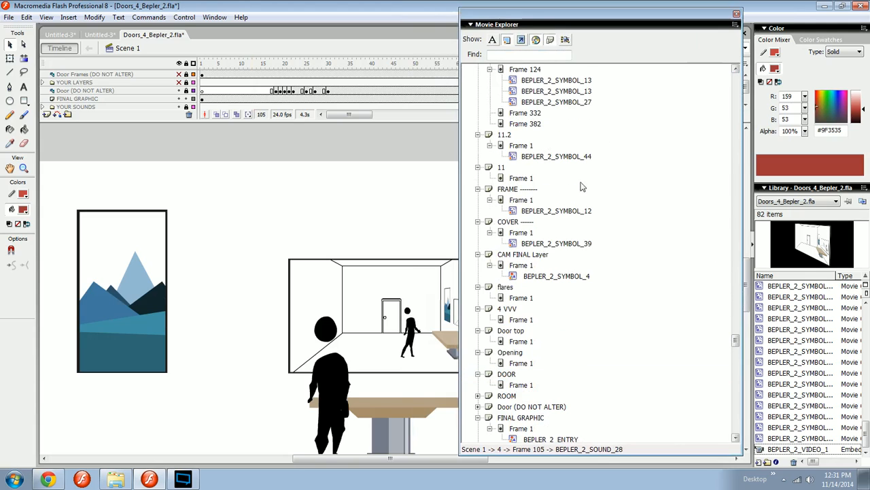
{"action": "left_click", "coordinate": [539, 135]}
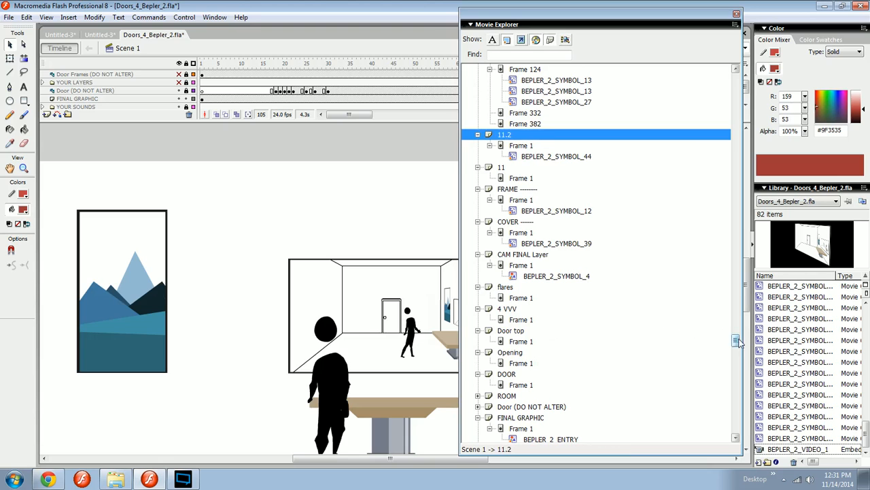
- Find the sound at Frame 411 of Layer 33, BEPLER_2_SOUND_18, in the library and play its preview
{"action": "left_click_drag", "start_coordinate": [735, 340], "coordinate": [732, 398]}
{"action": "left_click", "coordinate": [548, 364]}
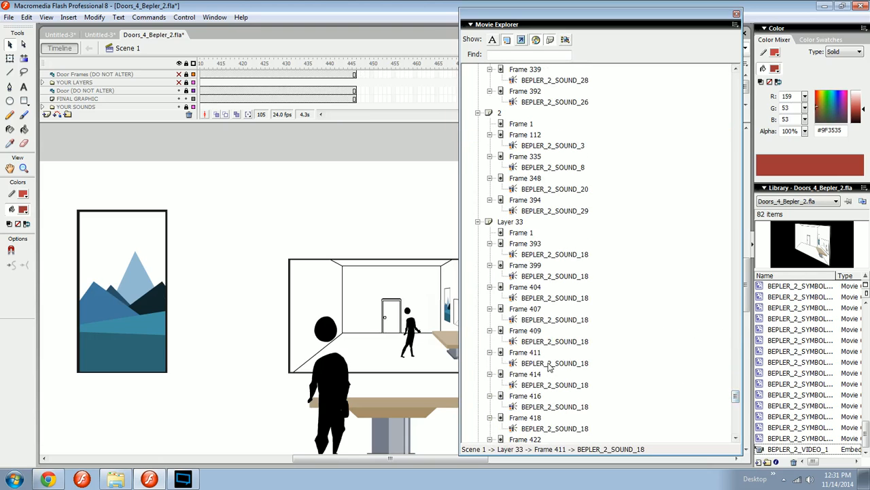
{"action": "right_click", "coordinate": [548, 365]}
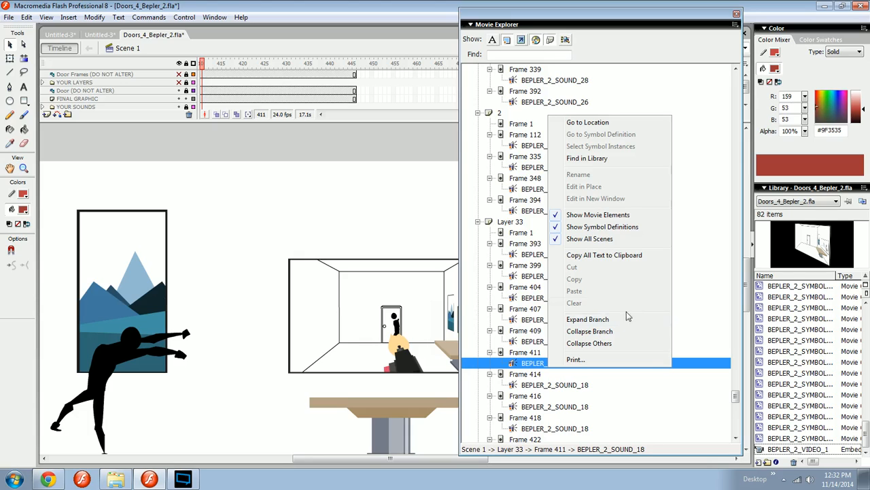
{"action": "left_click", "coordinate": [589, 159]}
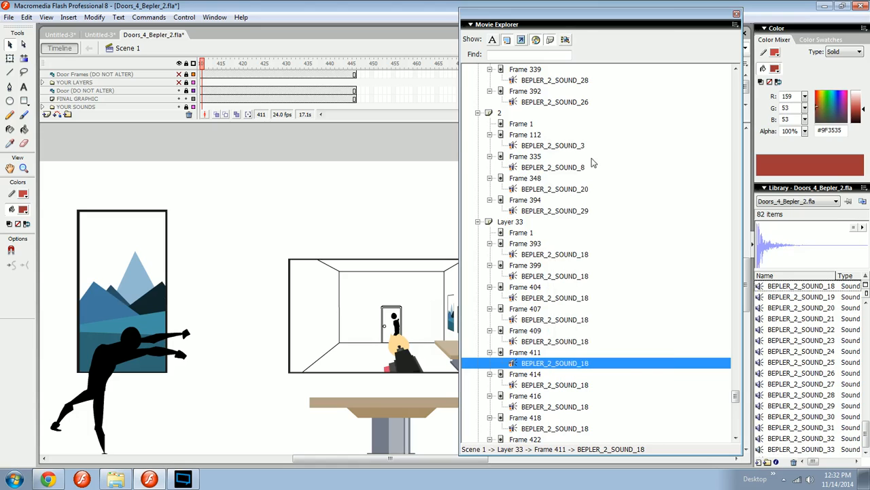
{"action": "left_click", "coordinate": [863, 229]}
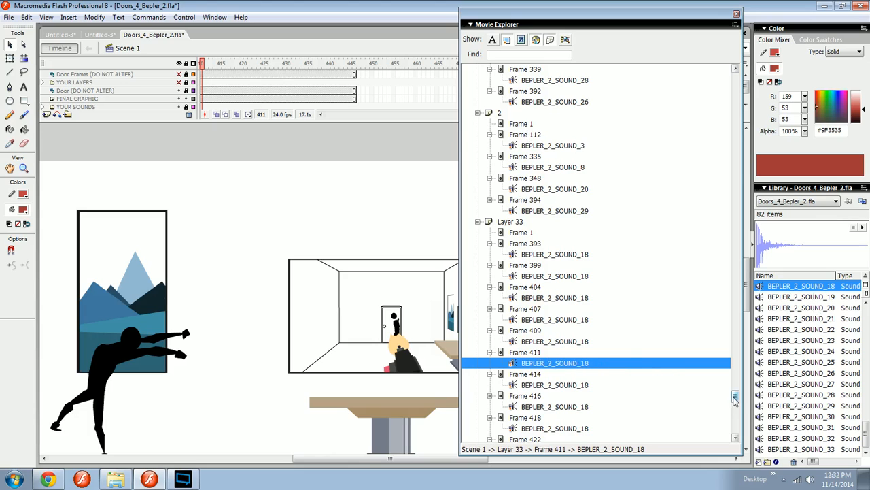
- Expand the BEPLER_2_SYMBOL_39 symbol definition and go to its Layer 1 and Frame 1
{"action": "left_click_drag", "start_coordinate": [735, 398], "coordinate": [735, 437]}
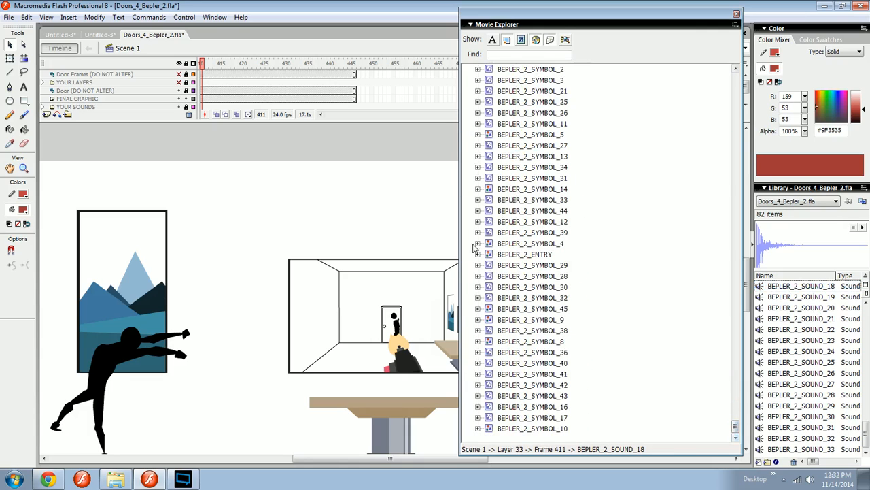
{"action": "left_click", "coordinate": [479, 233]}
{"action": "left_click", "coordinate": [489, 244]}
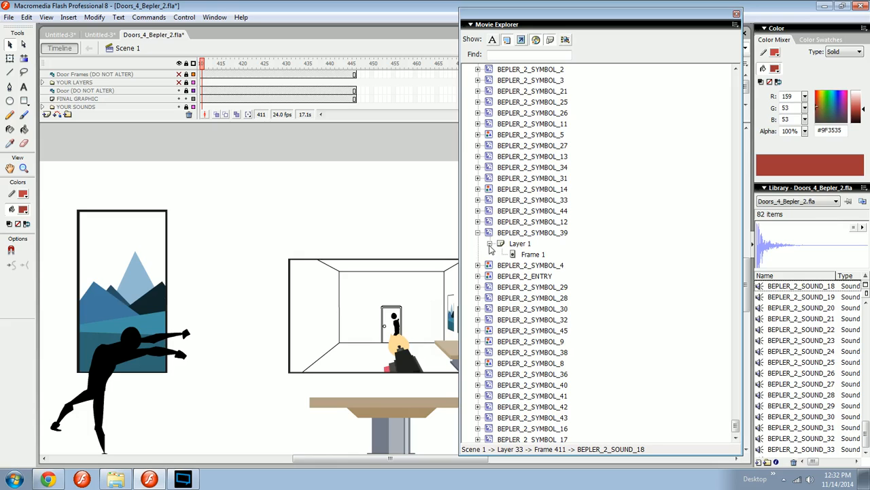
{"action": "left_click", "coordinate": [517, 254]}
{"action": "left_click", "coordinate": [516, 243]}
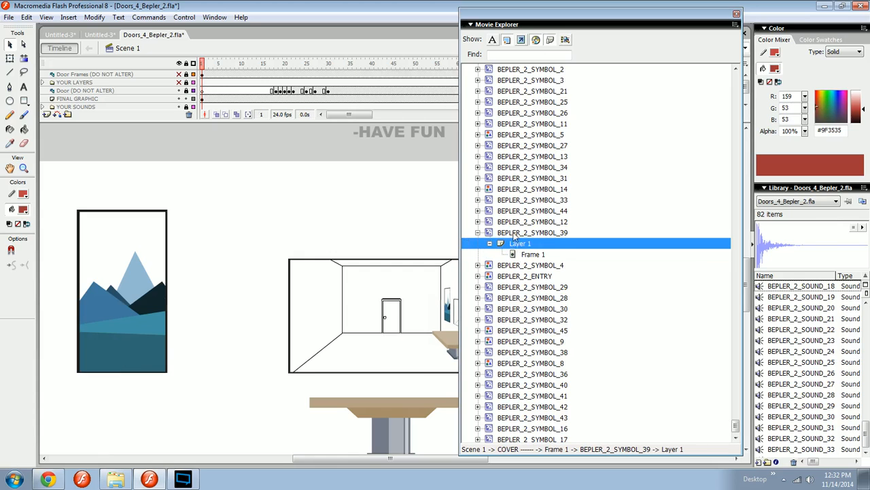
{"action": "left_click", "coordinate": [516, 233]}
{"action": "left_click", "coordinate": [522, 255]}
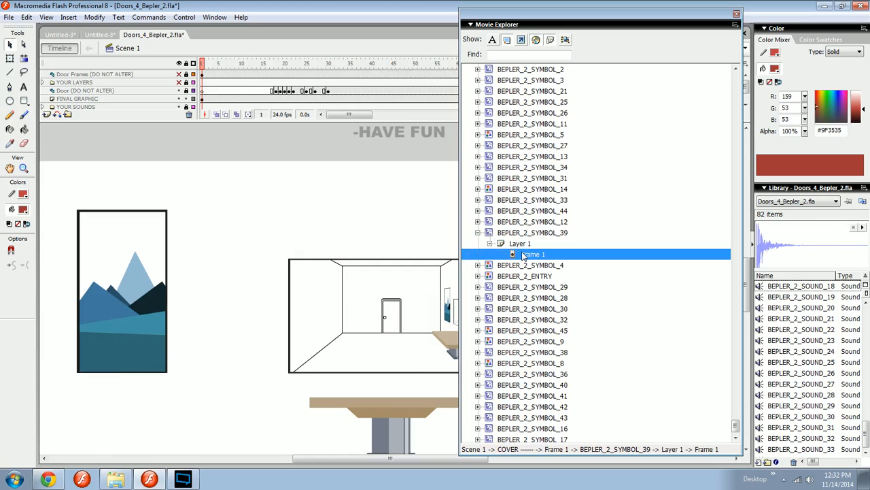
- Create a new blank Flash document
{"action": "left_click", "coordinate": [382, 229]}
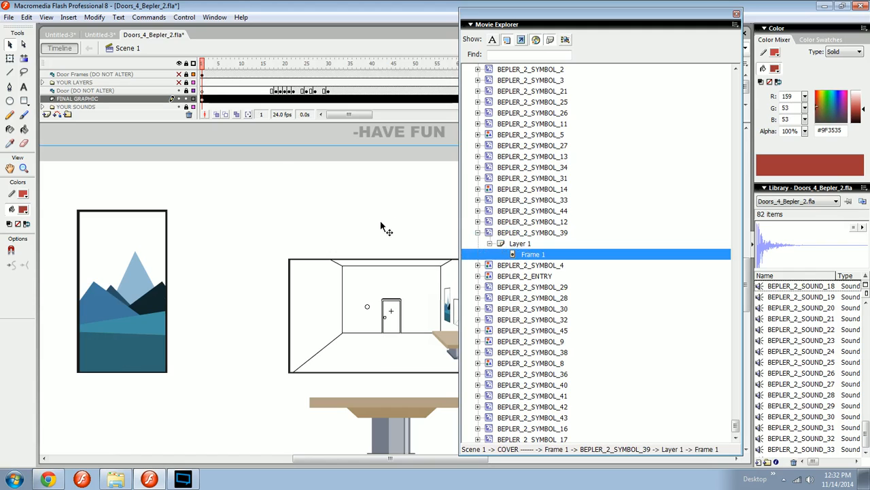
{"action": "key", "text": "ctrl+n"}
{"action": "key", "text": "Return"}
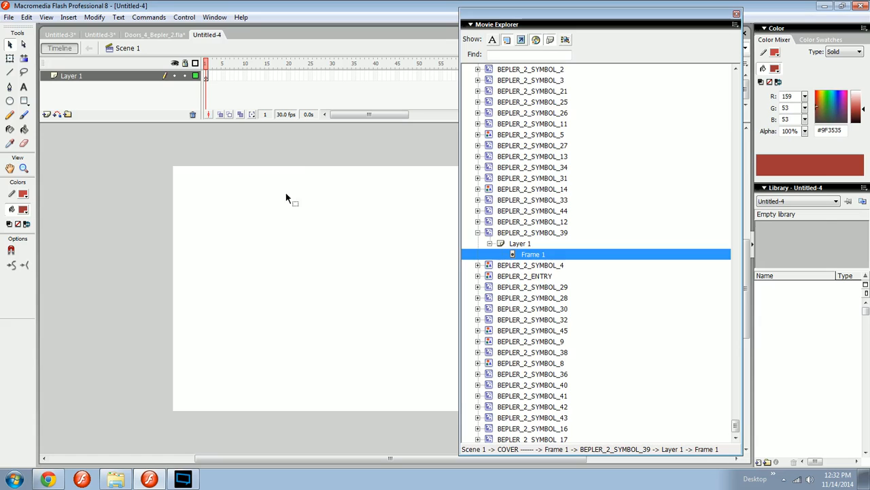
- Draw a large dark red rectangle on the stage's upper-left part and convert it to a symbol named Symbol 1
{"action": "key", "text": "r"}
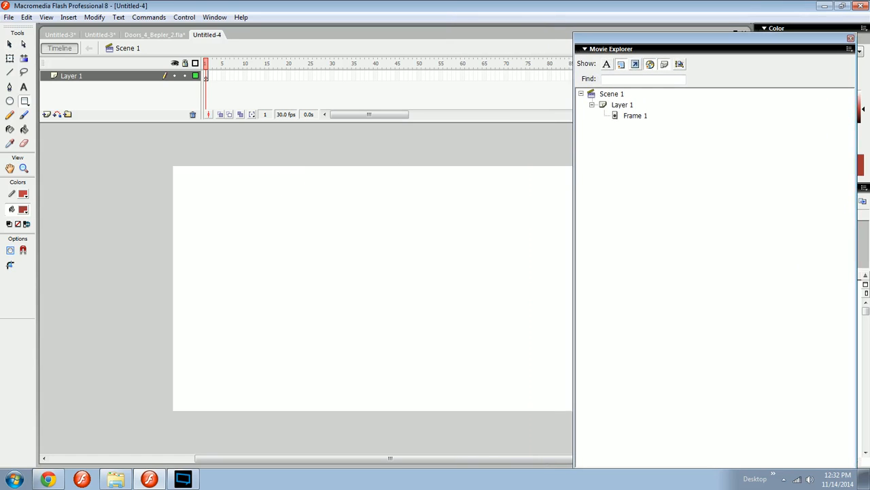
{"action": "left_click_drag", "start_coordinate": [196, 201], "coordinate": [347, 309]}
{"action": "key", "text": "v"}
{"action": "double_click", "coordinate": [286, 262]}
{"action": "key", "text": "F8"}
{"action": "key", "text": "Return"}
- Open Symbol 1 for editing and draw a small light red square beside the dark red rectangle
{"action": "double_click", "coordinate": [285, 261]}
{"action": "left_click_drag", "start_coordinate": [399, 284], "coordinate": [330, 272]}
{"action": "left_click", "coordinate": [286, 261]}
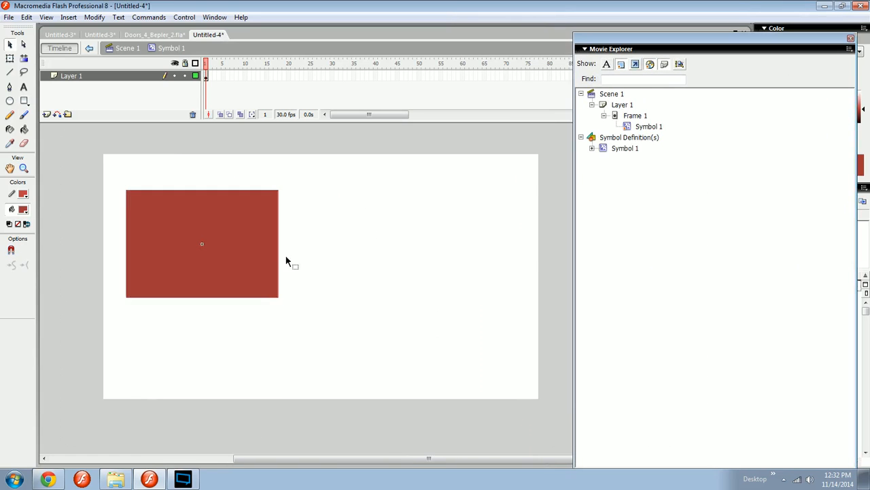
{"action": "left_click", "coordinate": [24, 101]}
{"action": "left_click", "coordinate": [22, 209]}
{"action": "left_click", "coordinate": [117, 239]}
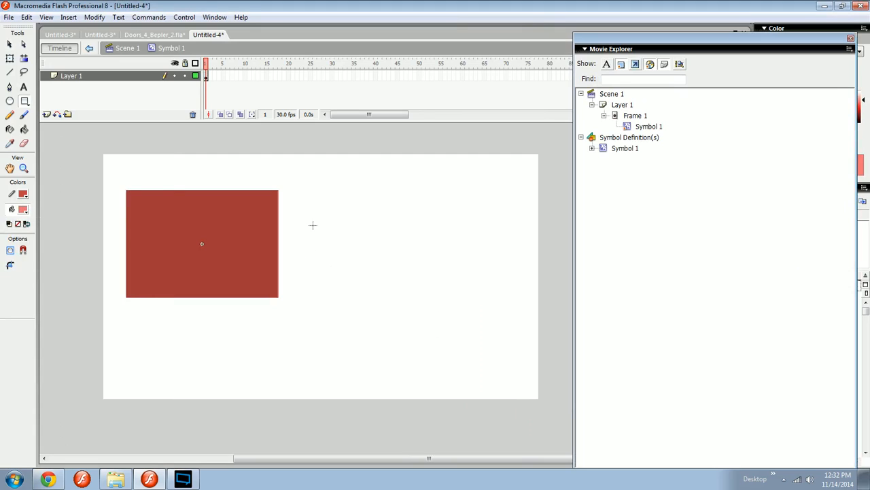
{"action": "left_click_drag", "start_coordinate": [313, 225], "coordinate": [361, 273]}
- Convert the light red square to a button symbol named Symbol 2 and open it for editing
{"action": "key", "text": "v"}
{"action": "left_click", "coordinate": [338, 251]}
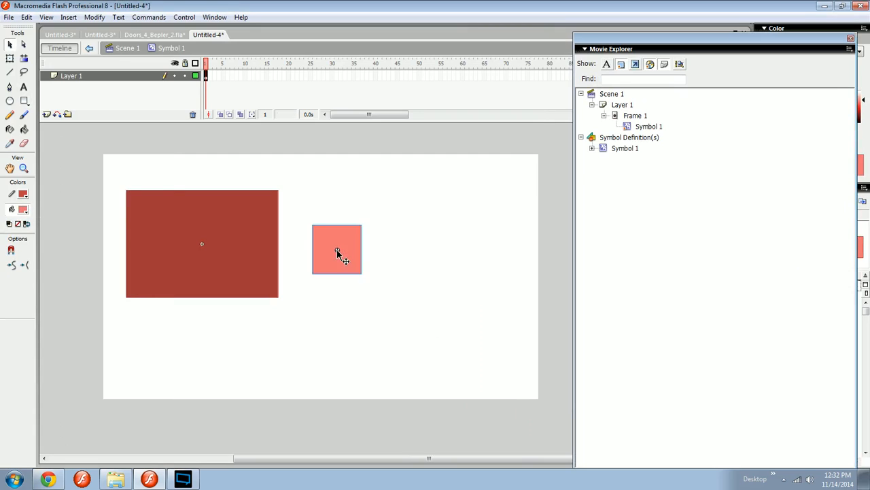
{"action": "left_click_drag", "start_coordinate": [338, 305], "coordinate": [306, 284]}
{"action": "double_click", "coordinate": [322, 240]}
- Inside Symbol 2, draw a small blue rectangle below the light red square and convert it to a button symbol named Symbol 3
{"action": "key", "text": "r"}
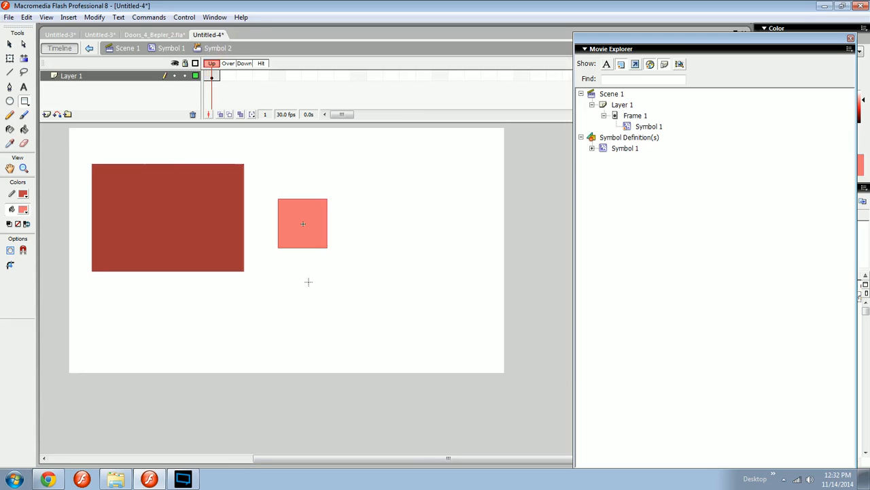
{"action": "left_click", "coordinate": [22, 209]}
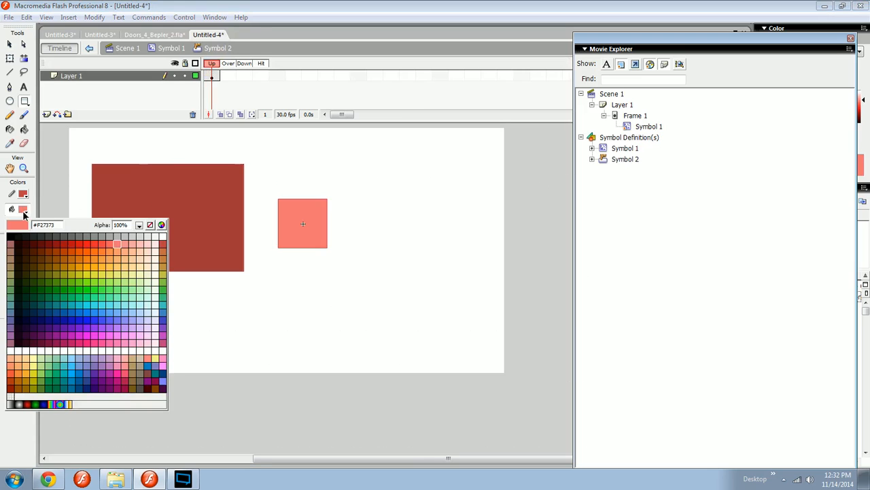
{"action": "left_click", "coordinate": [103, 306]}
{"action": "left_click_drag", "start_coordinate": [279, 307], "coordinate": [320, 344]}
{"action": "key", "text": "v"}
{"action": "double_click", "coordinate": [303, 325]}
{"action": "key", "text": "F8"}
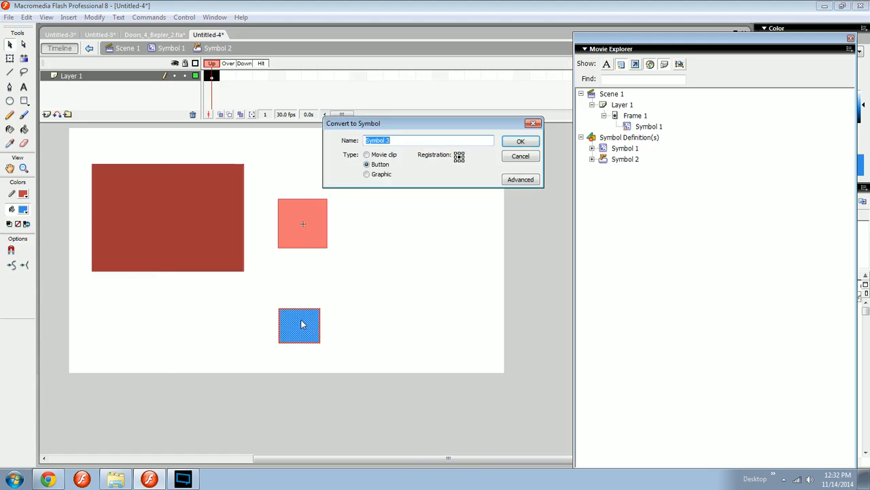
{"action": "key", "text": "Return"}
- Return to Scene 1 and move the Symbol 1 instance slightly up and to the right
{"action": "left_click", "coordinate": [127, 48]}
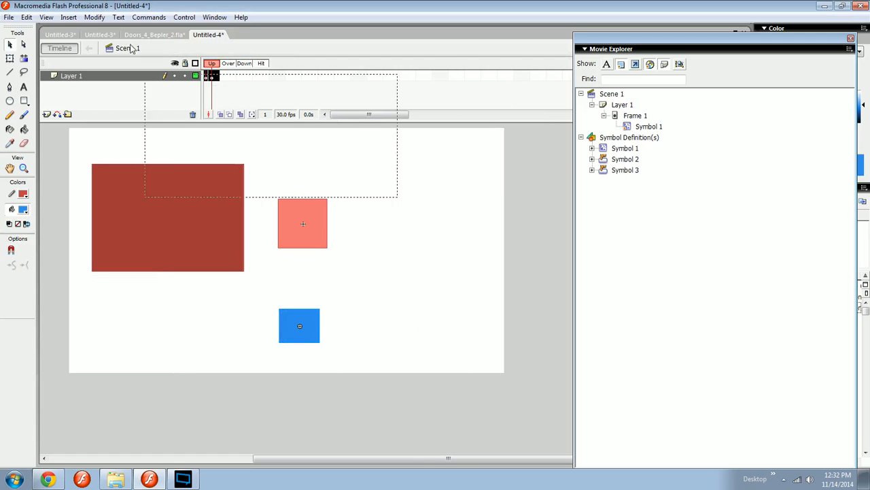
{"action": "left_click_drag", "start_coordinate": [230, 184], "coordinate": [255, 176]}
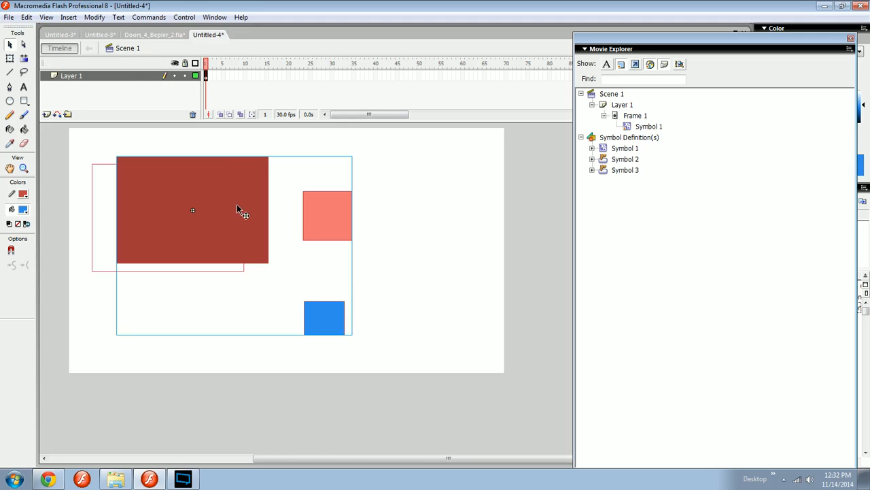
- Select the Symbol 1, Symbol 2 and Symbol 3 definitions in the Movie Explorer and open Symbol 3 for editing from there
{"action": "left_click", "coordinate": [625, 148]}
{"action": "left_click", "coordinate": [624, 158]}
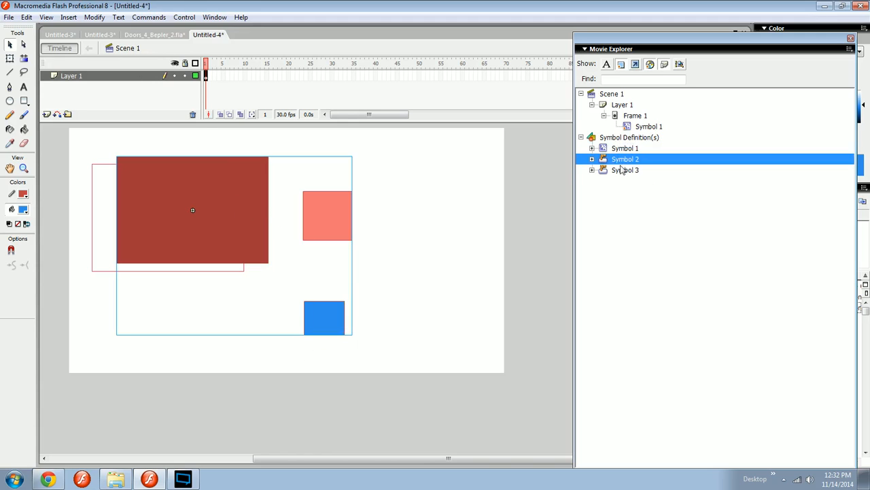
{"action": "left_click", "coordinate": [623, 170]}
{"action": "left_click", "coordinate": [620, 160]}
{"action": "left_click", "coordinate": [620, 170]}
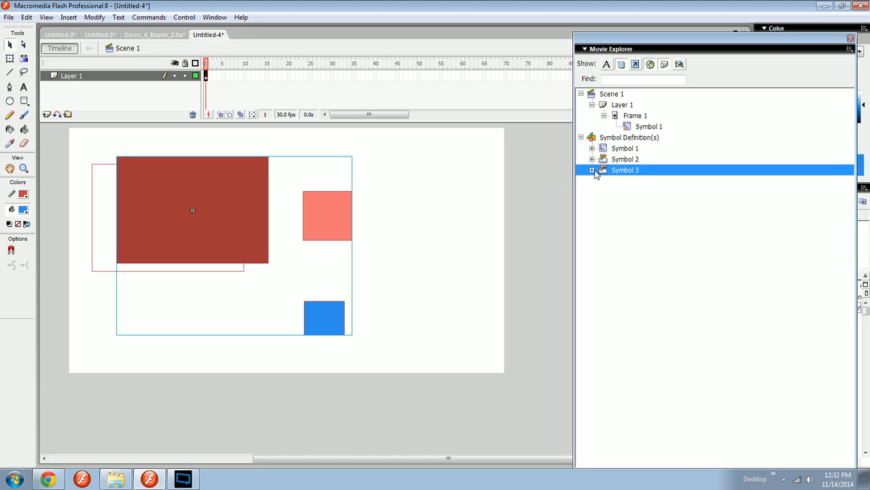
{"action": "left_click_drag", "start_coordinate": [619, 172], "coordinate": [617, 170]}
{"action": "double_click", "coordinate": [618, 170]}
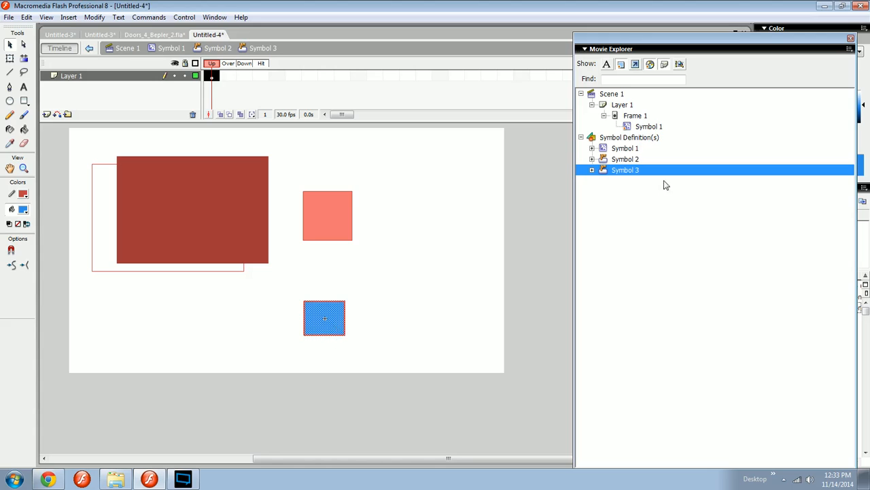
- Select the Symbol 1 instance under Frame 1 and the Symbol 3, Symbol 2 and Symbol 1 definitions in the Movie Explorer
{"action": "left_click", "coordinate": [629, 127]}
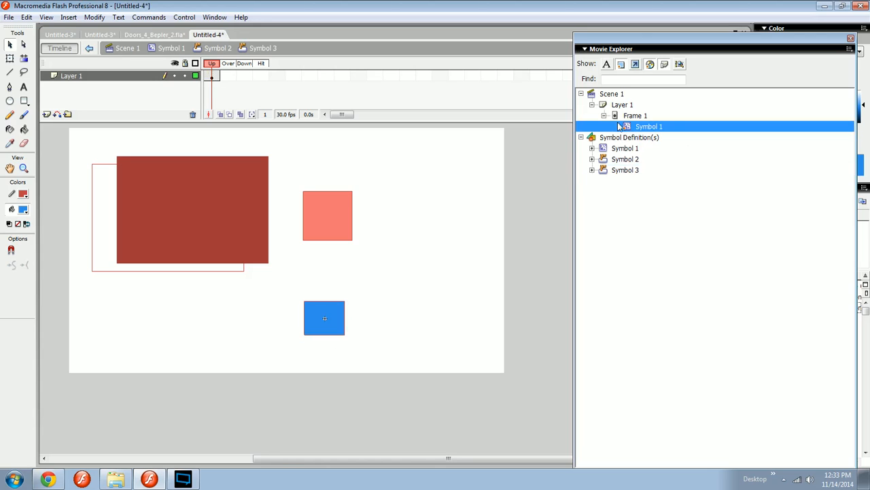
{"action": "left_click", "coordinate": [618, 168]}
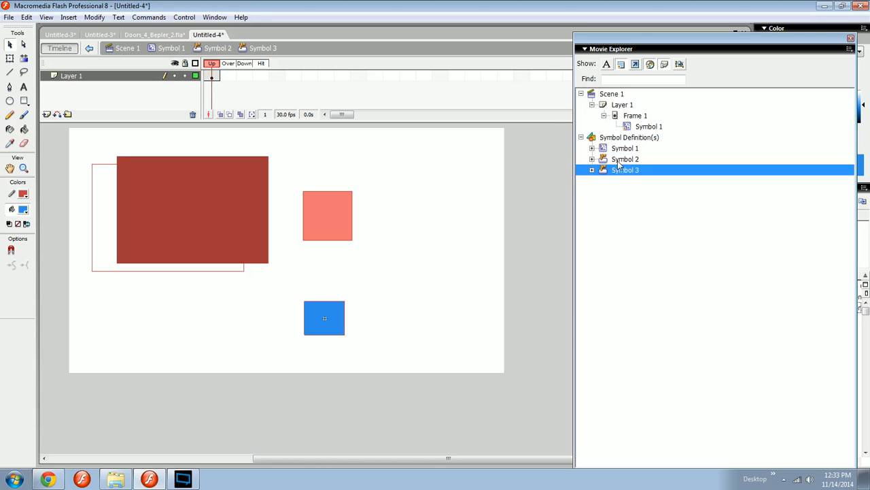
{"action": "left_click", "coordinate": [618, 161]}
{"action": "left_click", "coordinate": [630, 153]}
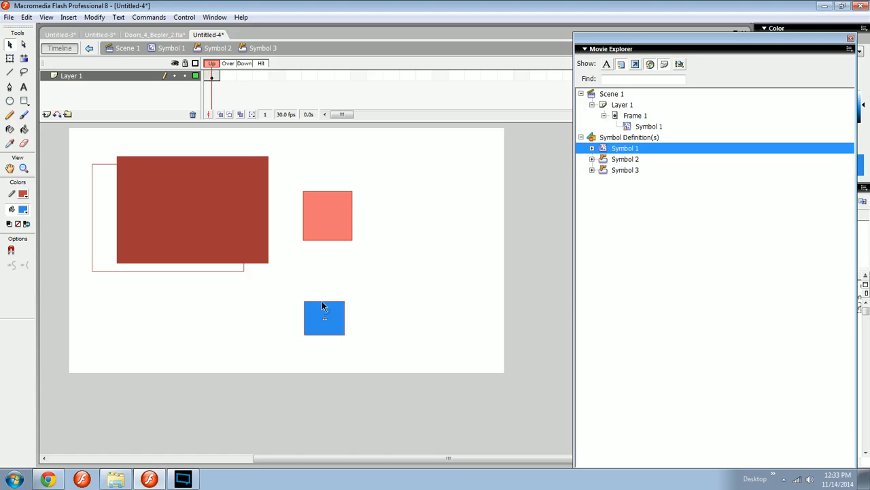
- Select the whole blue rectangle inside Symbol 3, and reduce the selection to its right half
{"action": "double_click", "coordinate": [327, 317]}
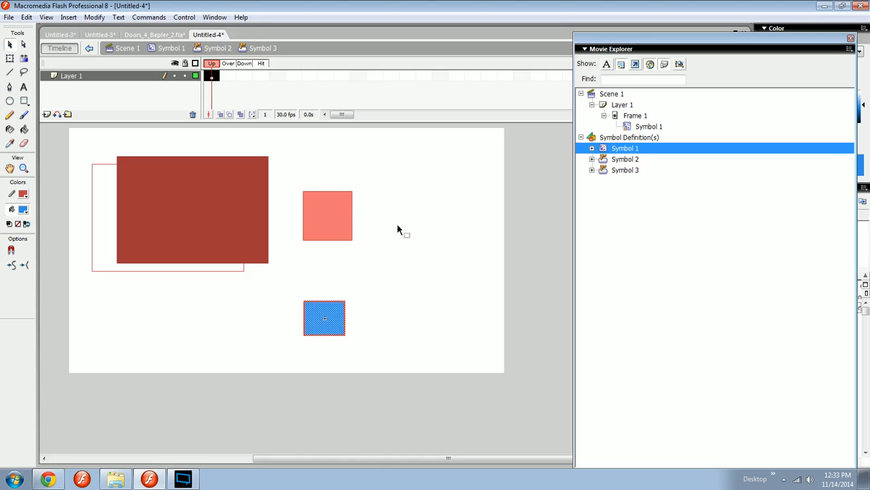
{"action": "left_click_drag", "start_coordinate": [382, 272], "coordinate": [293, 366]}
{"action": "mouse_move", "coordinate": [381, 285]}
{"action": "left_mouse_down"}
{"action": "mouse_move", "coordinate": [344, 375]}
{"action": "mouse_move", "coordinate": [325, 382]}
{"action": "left_mouse_up"}
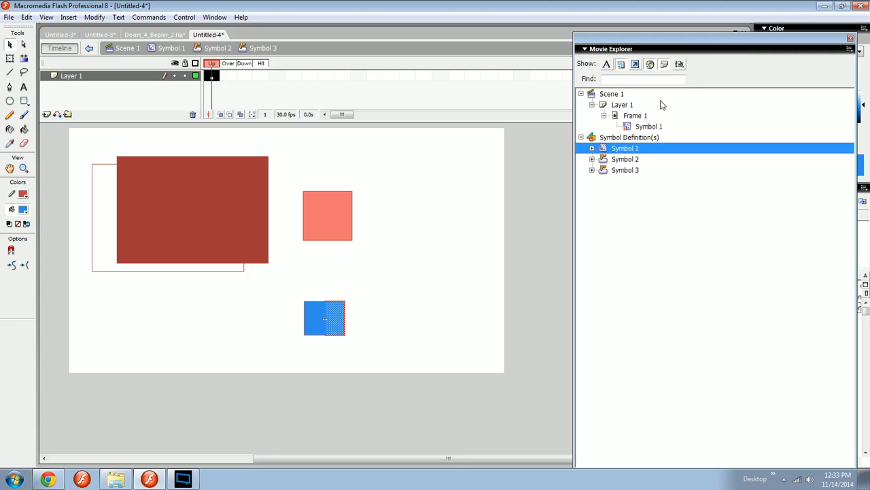
- Return to Scene 1 and select Layer 1 through the Movie Explorer, and close the explorer
{"action": "double_click", "coordinate": [612, 93]}
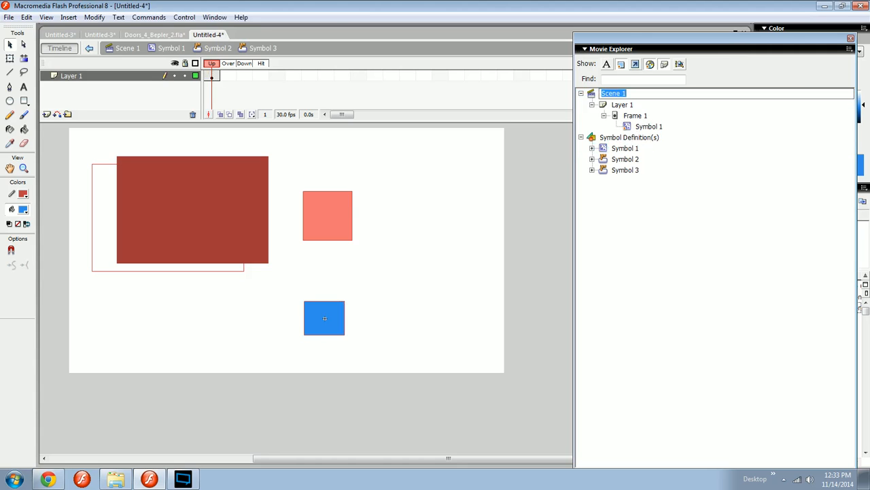
{"action": "left_click", "coordinate": [620, 105]}
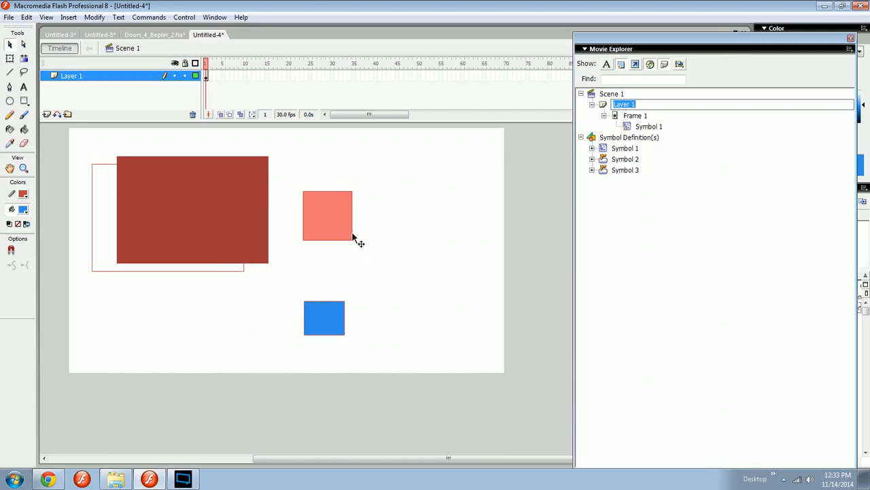
{"action": "left_click", "coordinate": [440, 272]}
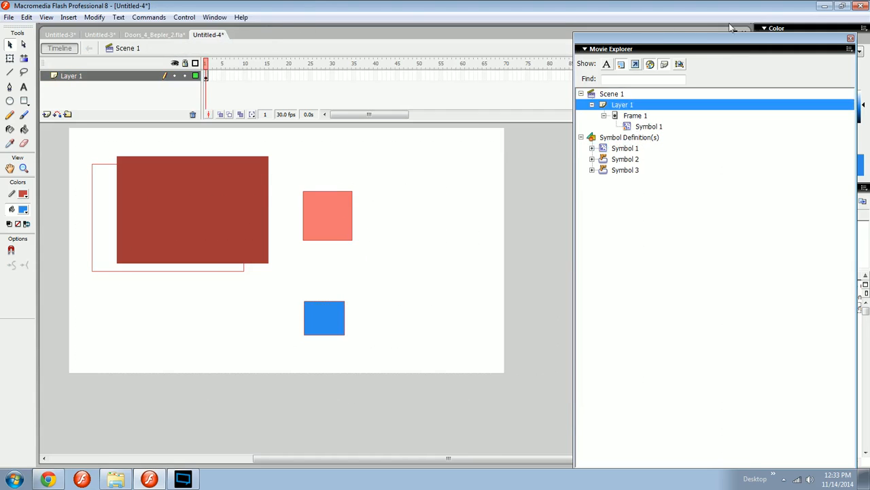
{"action": "left_click", "coordinate": [850, 38]}
- Show the empty Output panel and close it again
{"action": "left_click", "coordinate": [216, 19]}
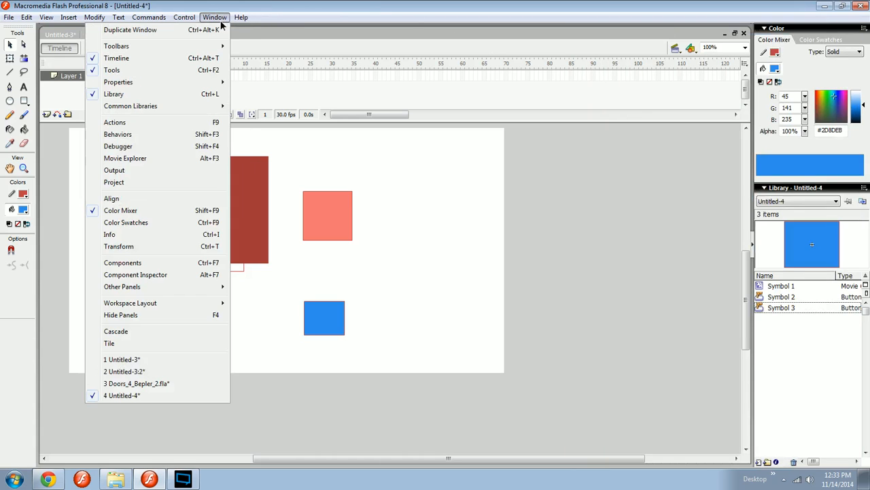
{"action": "left_click", "coordinate": [156, 170]}
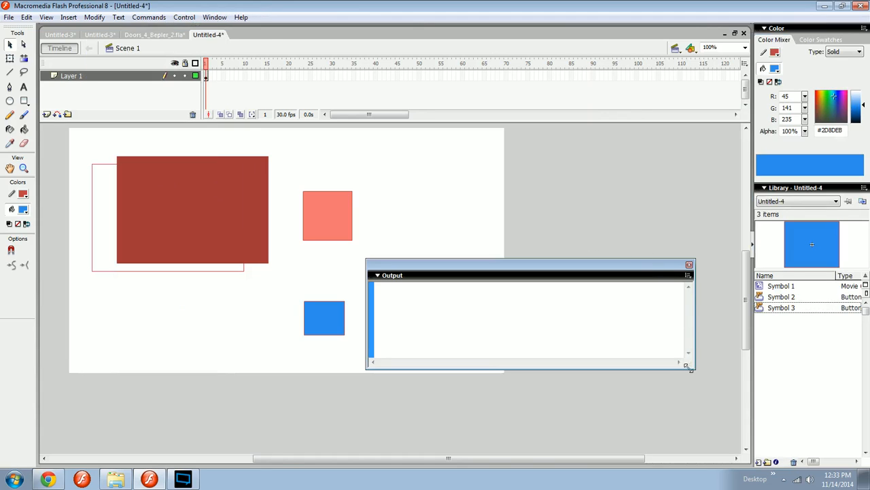
{"action": "left_click", "coordinate": [689, 266]}
- Extend Layer 1 to about frame 27 and select all of its frames
{"action": "left_click", "coordinate": [319, 72]}
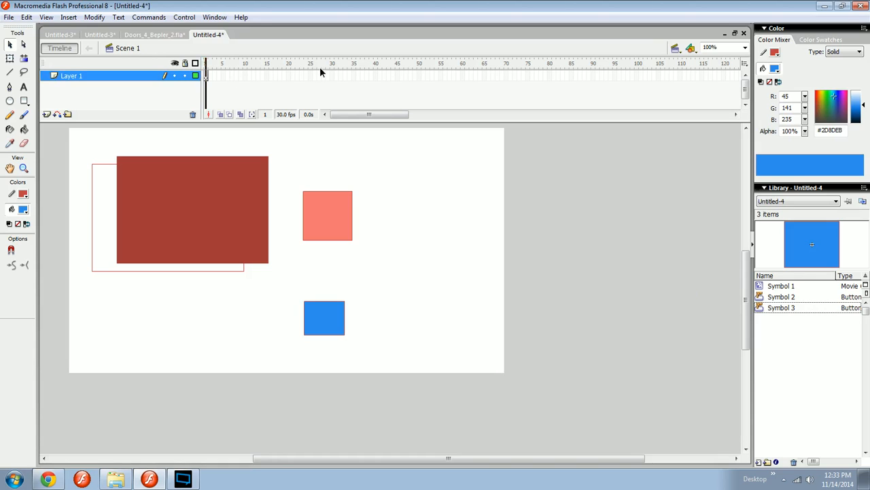
{"action": "key", "text": "F5"}
{"action": "left_click_drag", "start_coordinate": [319, 74], "coordinate": [155, 73]}
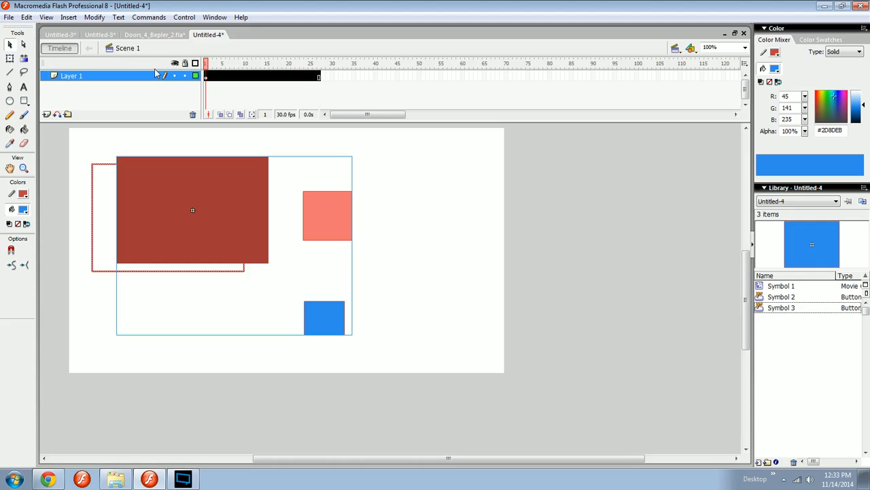
- Convert the selected frames to a play-once graphic with Frames To Symbol, leaving the name blank and removing original frames and empty layers
{"action": "key", "text": "F8"}
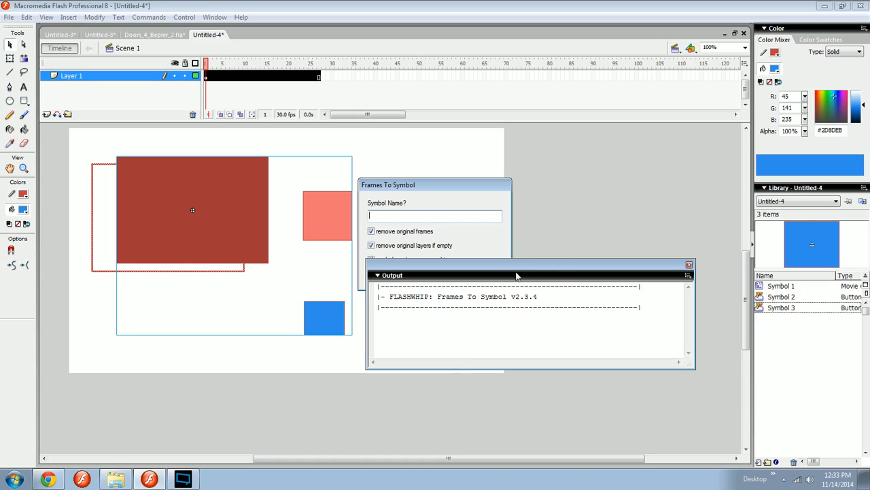
{"action": "left_click_drag", "start_coordinate": [439, 186], "coordinate": [365, 161]}
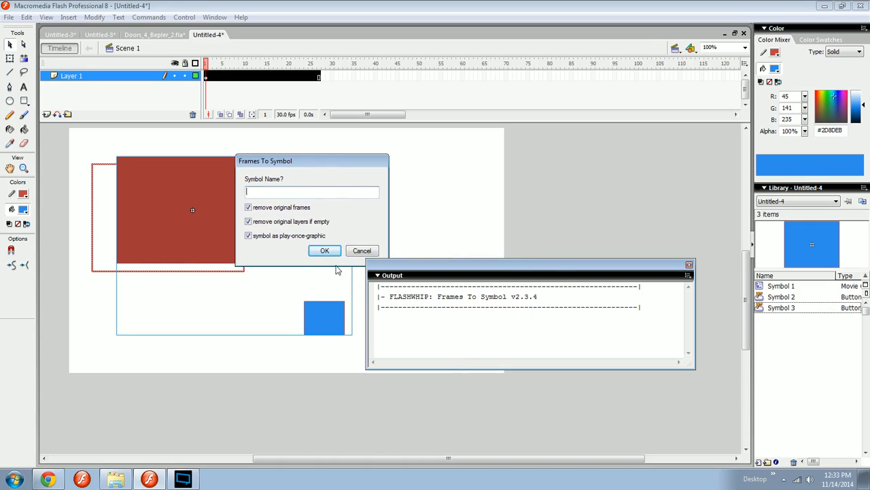
{"action": "left_click", "coordinate": [330, 252]}
- Close the Output panel after selecting its report text, and move the Symbol 4 instance down and to the right
{"action": "left_click_drag", "start_coordinate": [588, 310], "coordinate": [639, 320]}
{"action": "left_click_drag", "start_coordinate": [688, 305], "coordinate": [688, 295]}
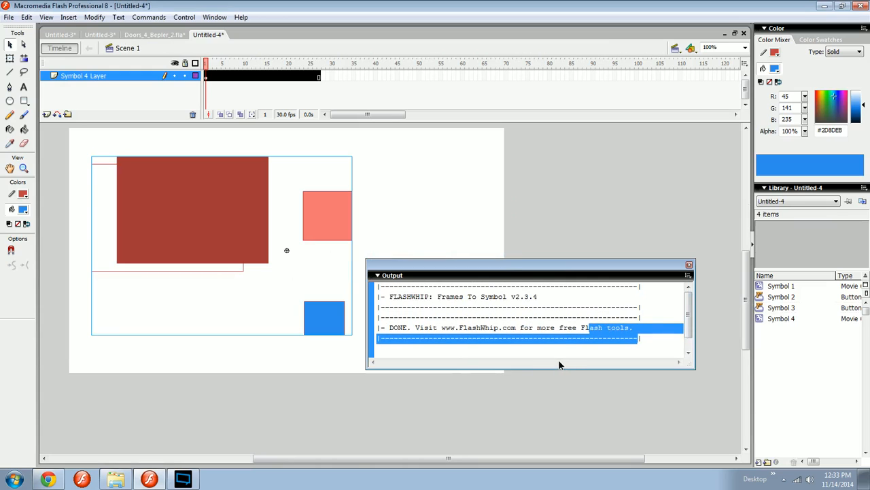
{"action": "key", "text": "ctrl+a"}
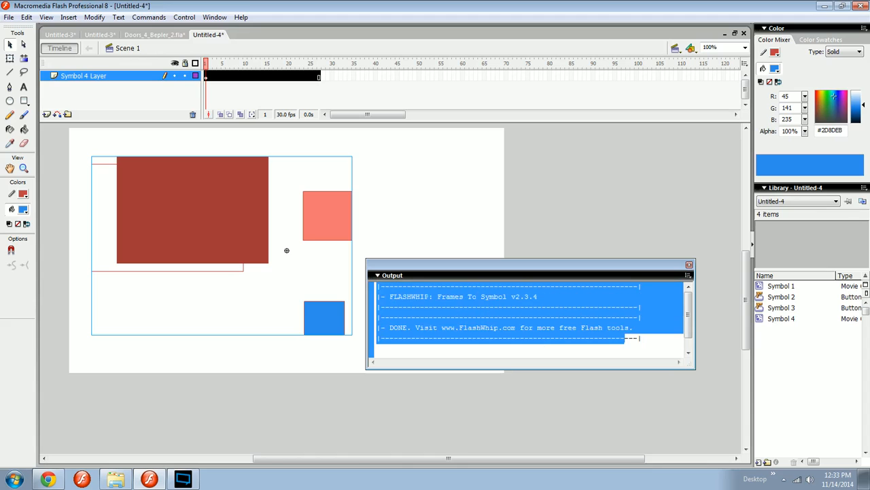
{"action": "left_click", "coordinate": [689, 264]}
{"action": "left_click_drag", "start_coordinate": [189, 162], "coordinate": [270, 213]}
- Show the Project panel, look at the save dialog for a new Flash project, and close both without saving
{"action": "left_click", "coordinate": [212, 17]}
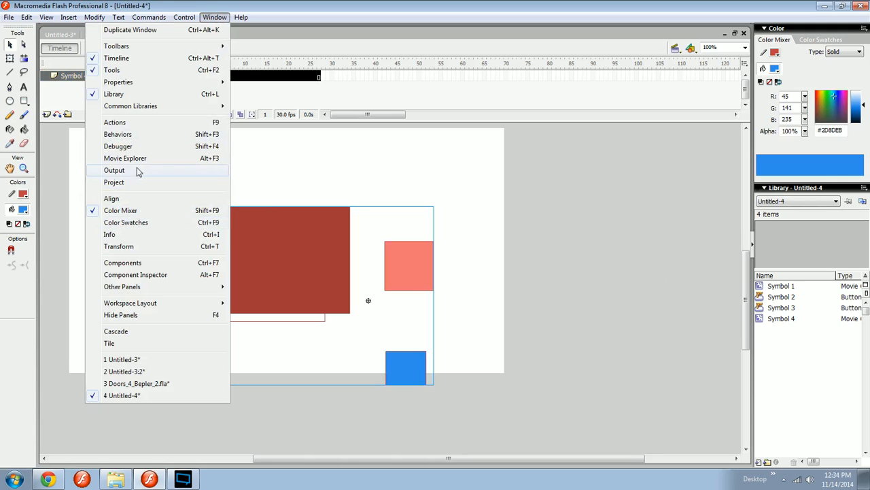
{"action": "left_click", "coordinate": [115, 183]}
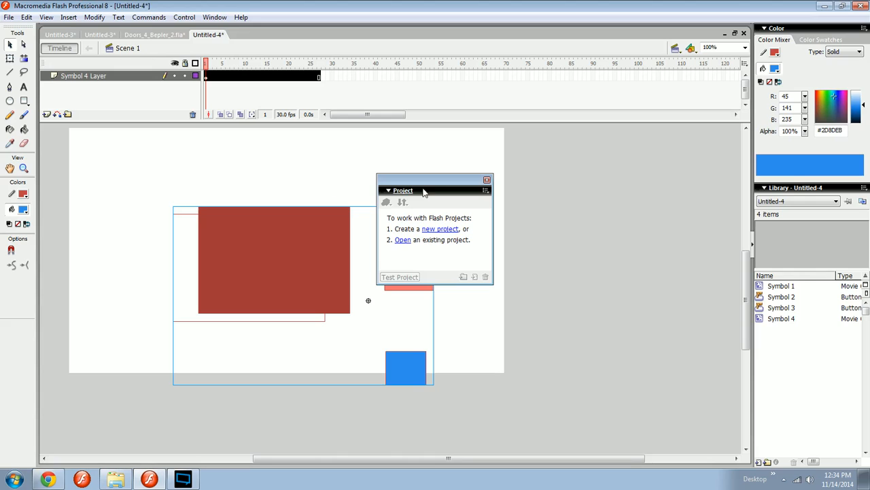
{"action": "left_click", "coordinate": [436, 232]}
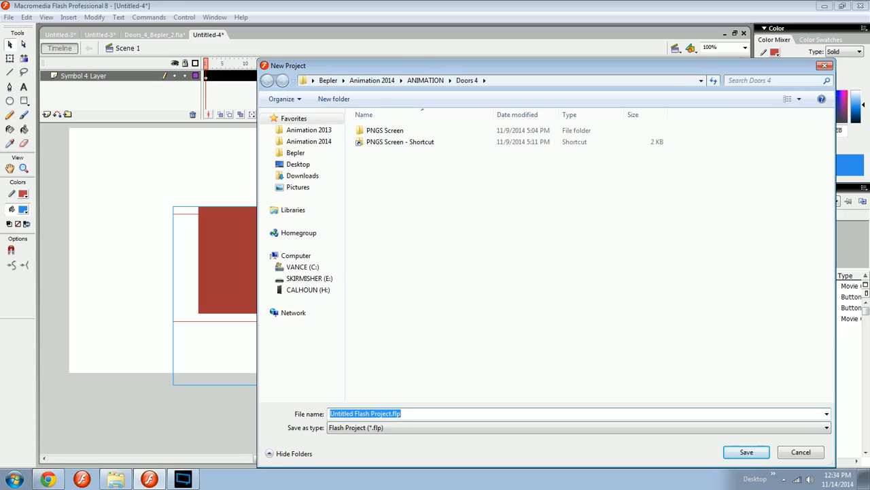
{"action": "left_click", "coordinate": [800, 452]}
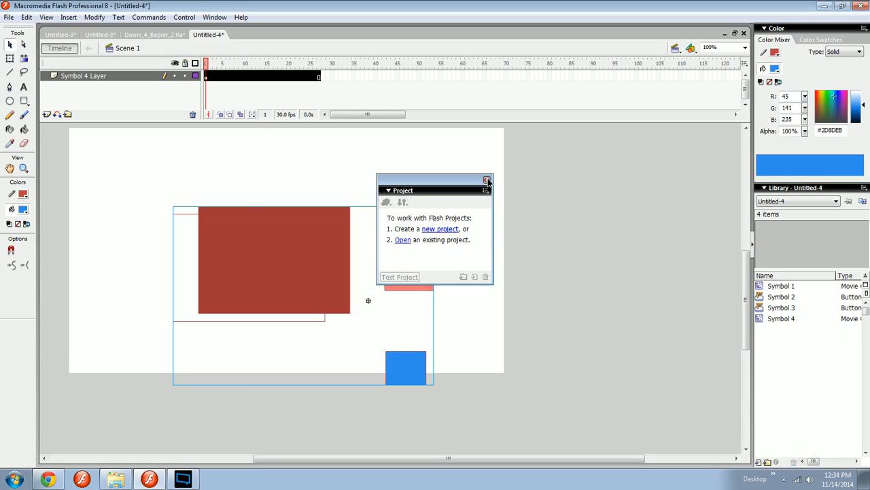
{"action": "left_click", "coordinate": [488, 180]}
- Deselect the artwork and create a new blank document
{"action": "left_click_drag", "start_coordinate": [590, 224], "coordinate": [264, 395]}
{"action": "left_click", "coordinate": [560, 334]}
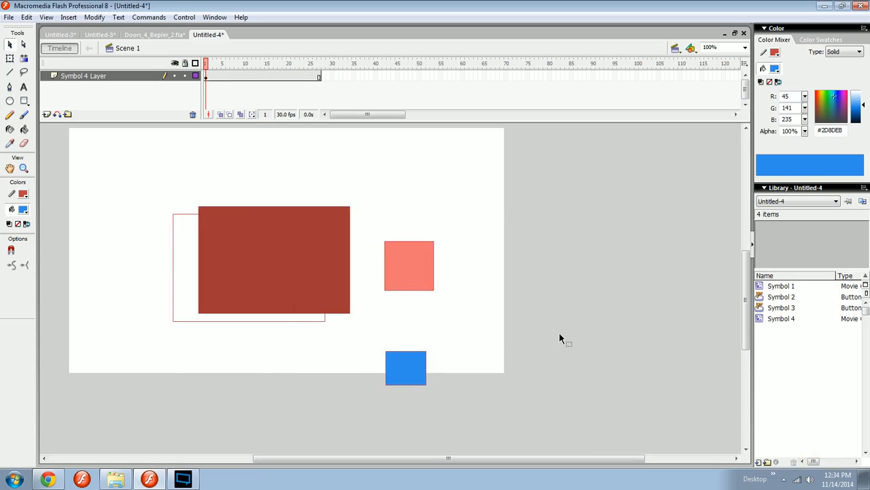
{"action": "key", "text": "ctrl+n"}
{"action": "left_click", "coordinate": [561, 338]}
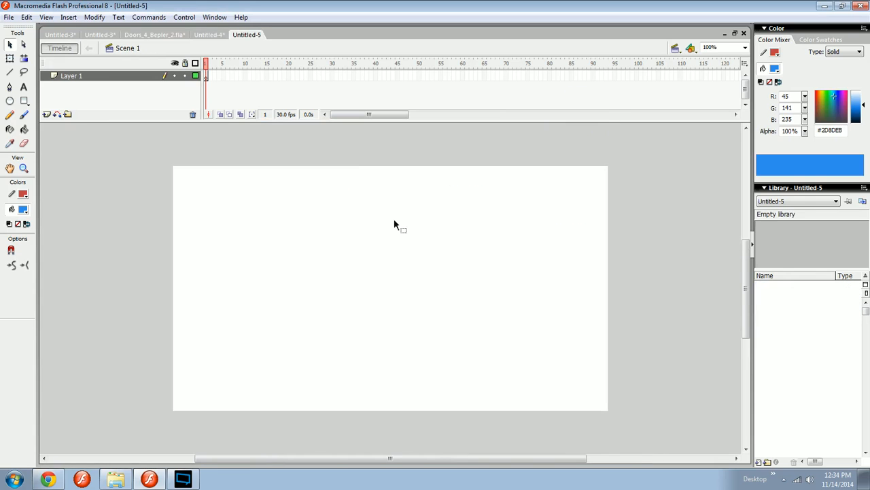
- Show the Align panel and examine the equivalent Align commands for modifying objects
{"action": "left_click", "coordinate": [213, 17]}
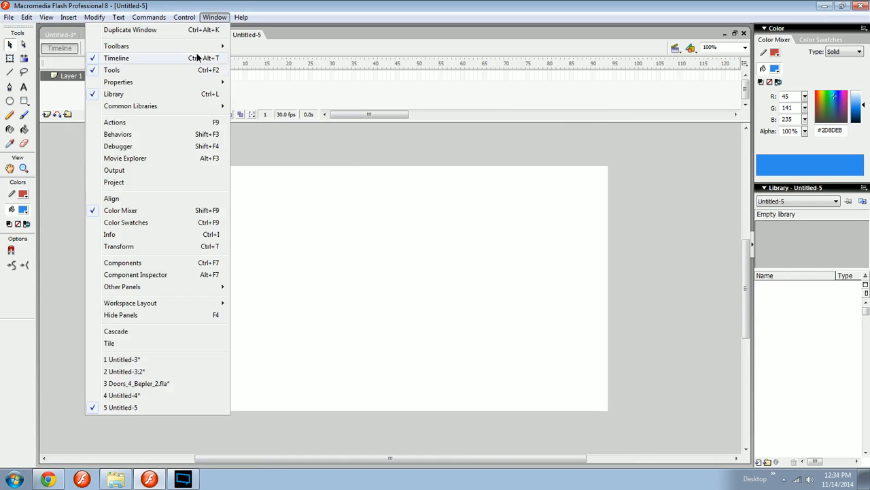
{"action": "left_click", "coordinate": [117, 199]}
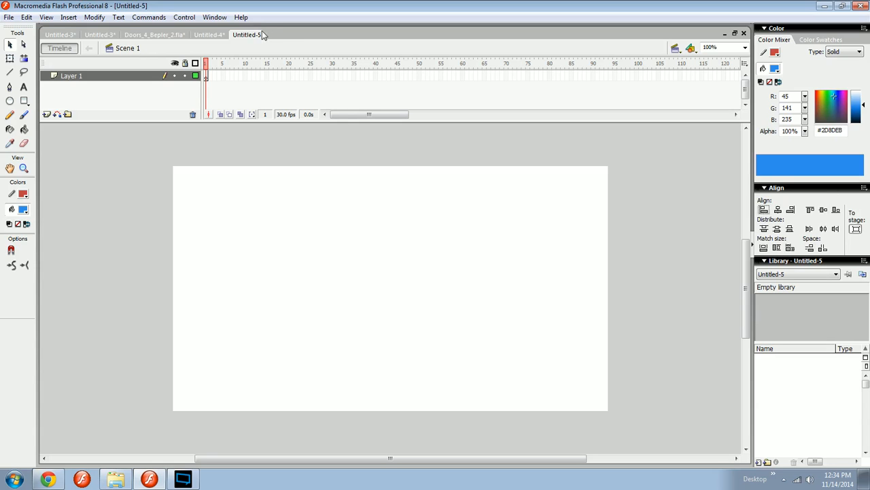
{"action": "left_click", "coordinate": [94, 18]}
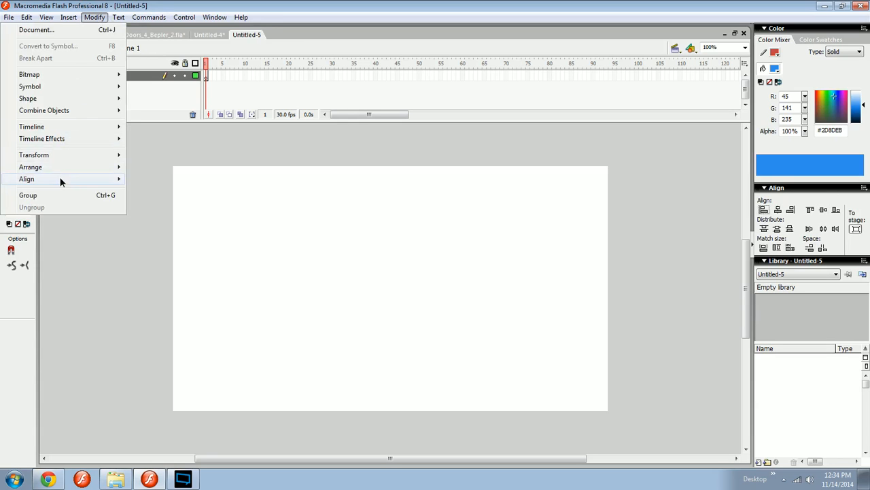
{"action": "mouse_move", "coordinate": [59, 181]}
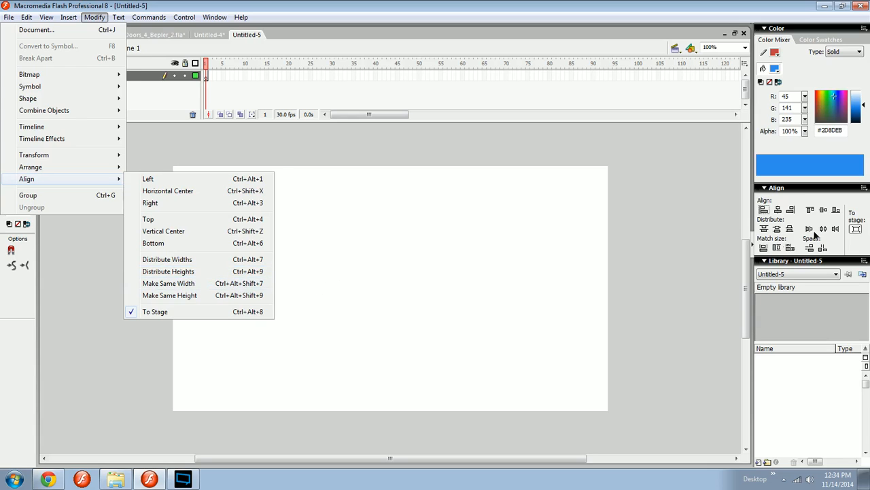
{"action": "left_click", "coordinate": [559, 284]}
- Draw a rectangle with no stroke and a #ED4545 red fill near the middle of the stage
{"action": "key", "text": "r"}
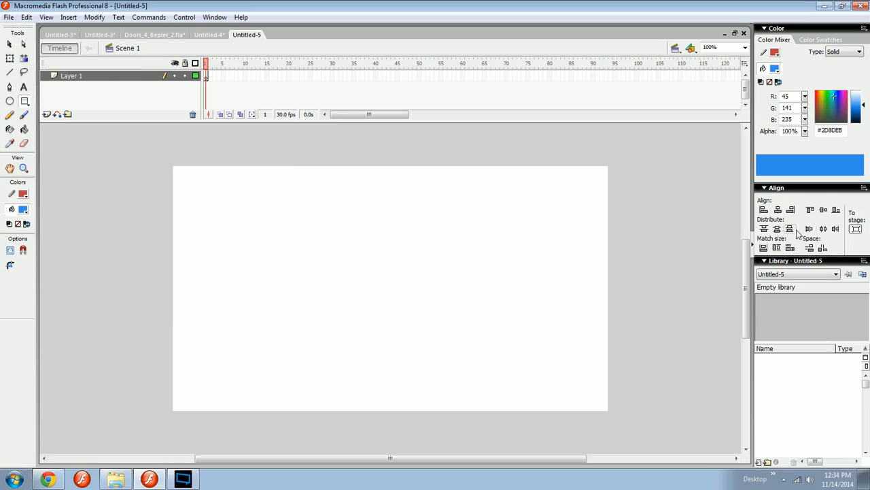
{"action": "left_click", "coordinate": [24, 197]}
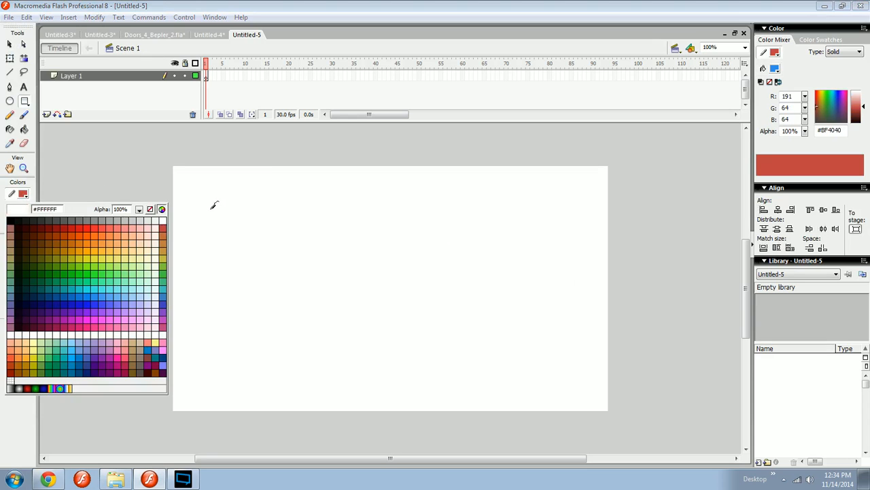
{"action": "left_click", "coordinate": [151, 209]}
{"action": "left_click", "coordinate": [27, 212]}
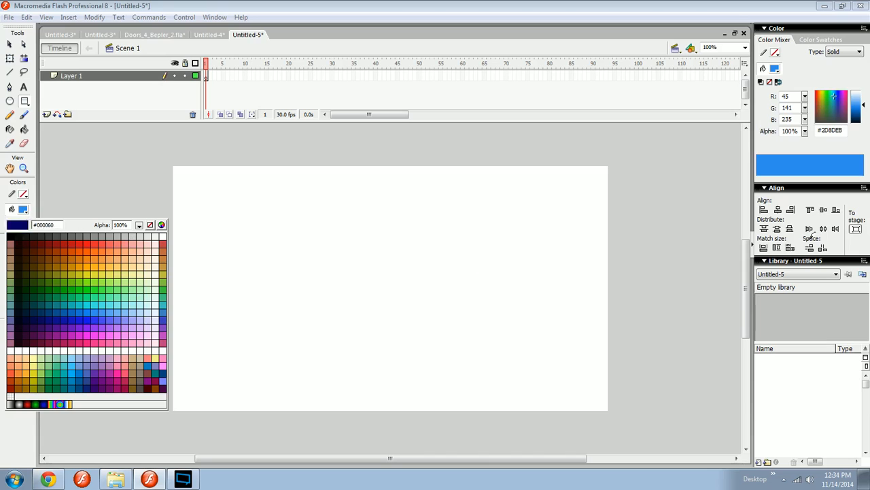
{"action": "left_click", "coordinate": [102, 239]}
{"action": "left_click", "coordinate": [780, 189]}
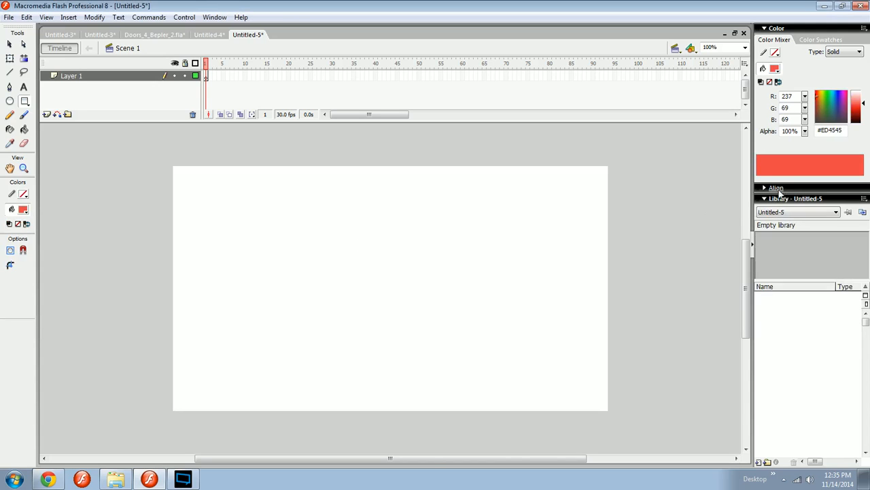
{"action": "left_click", "coordinate": [777, 189]}
{"action": "left_click_drag", "start_coordinate": [341, 237], "coordinate": [419, 324]}
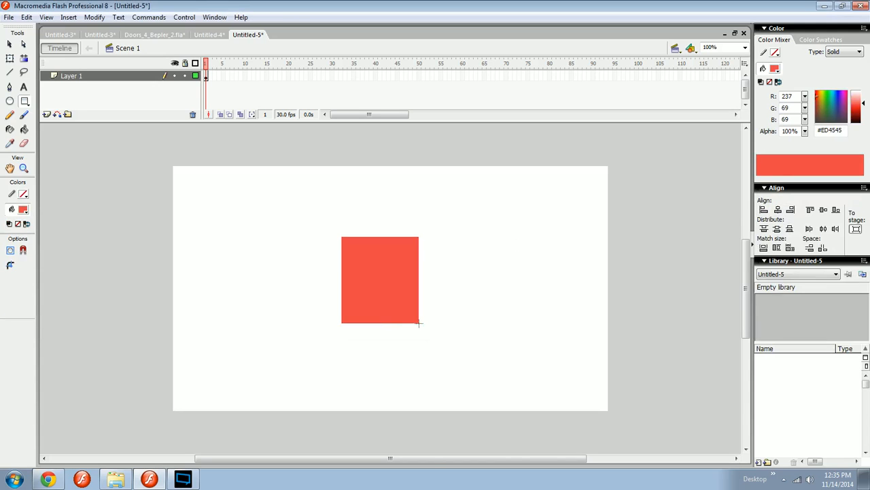
- Align the red rectangle relative to the stage: to the left edge, the right edge, and finally the horizontal center
{"action": "key", "text": "v"}
{"action": "left_click", "coordinate": [378, 291]}
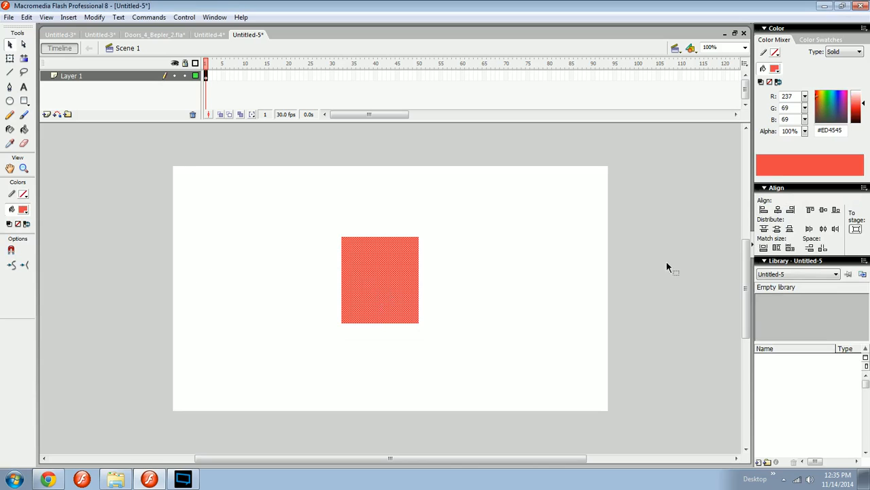
{"action": "left_click", "coordinate": [854, 230]}
{"action": "left_click", "coordinate": [763, 210]}
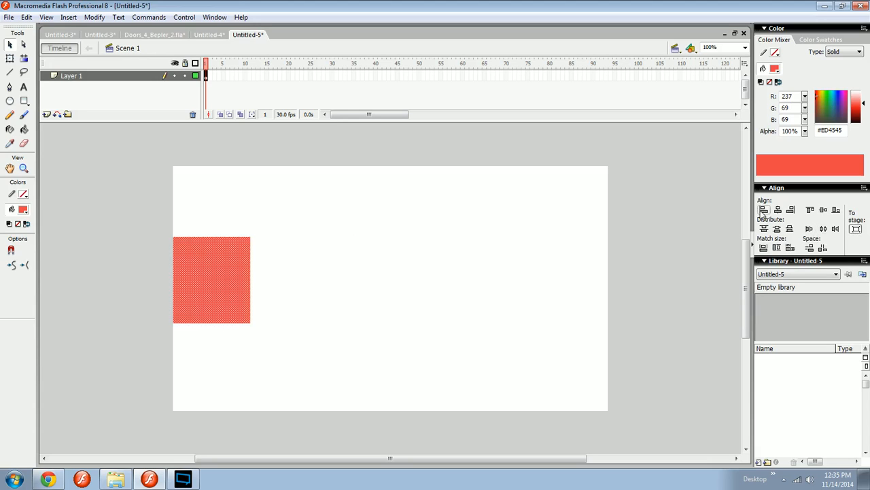
{"action": "left_click", "coordinate": [790, 211]}
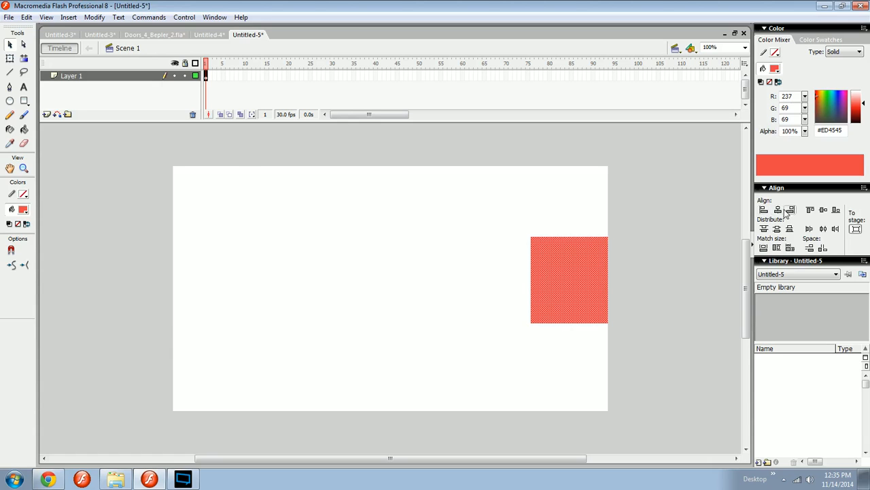
{"action": "left_click", "coordinate": [777, 210]}
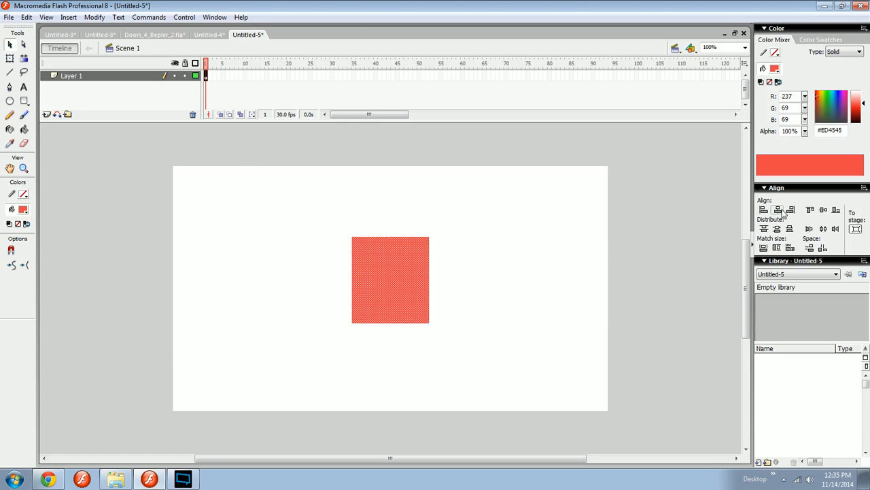
- Align the red rectangle relative to the stage: to the vertical center, the top edge, and finally the bottom edge
{"action": "left_click", "coordinate": [823, 210]}
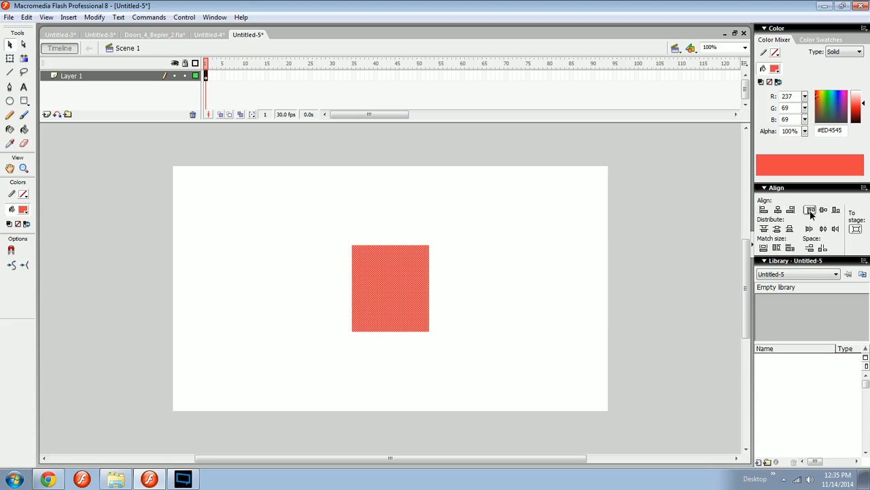
{"action": "left_click", "coordinate": [810, 210]}
{"action": "left_click", "coordinate": [837, 210]}
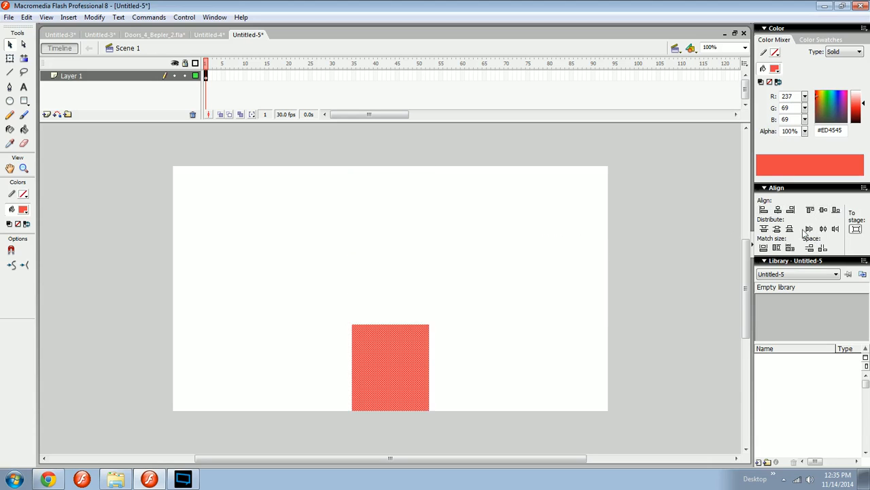
- Draw a smaller red rectangle, about 91 px tall, above and to the right of the existing one
{"action": "left_click", "coordinate": [545, 297]}
{"action": "key", "text": "r"}
{"action": "left_click_drag", "start_coordinate": [476, 275], "coordinate": [523, 324]}
{"action": "key", "text": "v"}
- Distribute both rectangles horizontally to opposite edges of the stage, and turn off alignment relative to the stage
{"action": "left_click", "coordinate": [503, 306]}
{"action": "left_click", "coordinate": [421, 333], "text": "shift"}
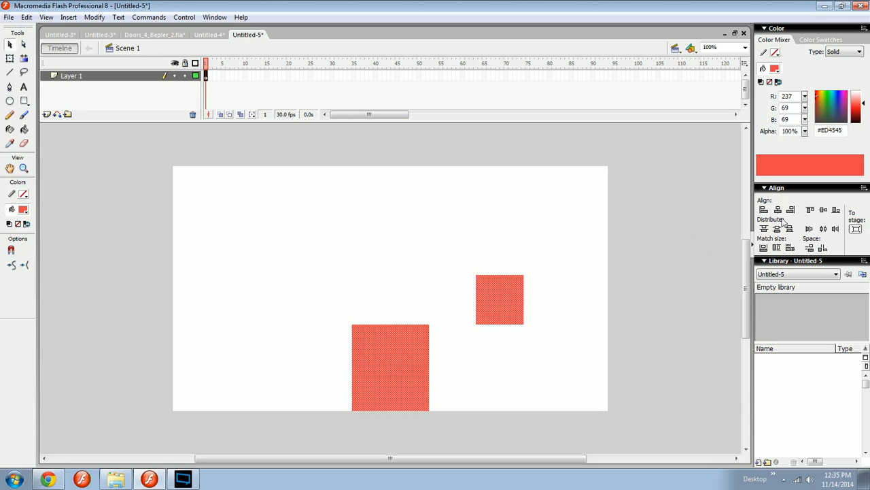
{"action": "left_click", "coordinate": [809, 229]}
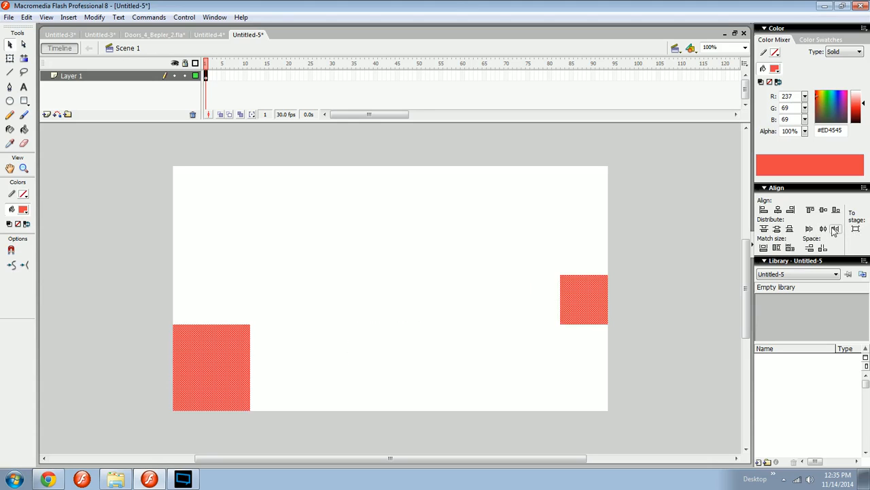
{"action": "left_click_drag", "start_coordinate": [753, 225], "coordinate": [756, 227]}
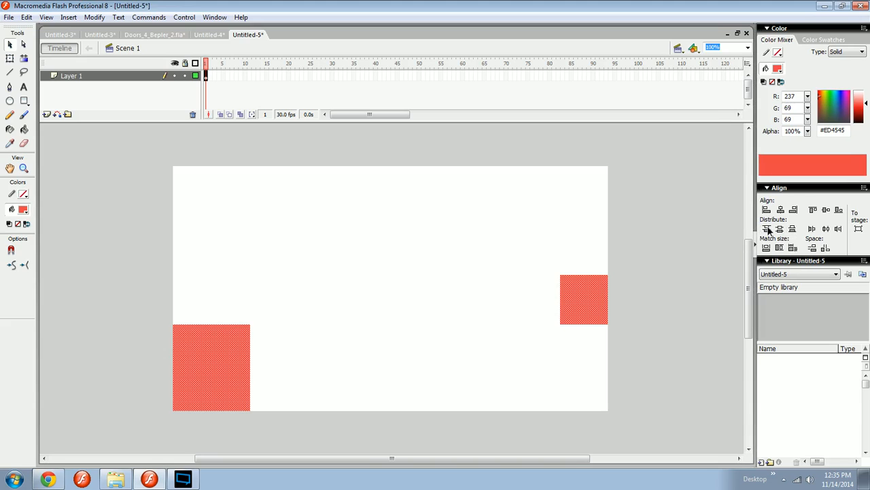
- Try matching the width and height of the two rectangles, and undo both size changes
{"action": "left_click", "coordinate": [767, 247]}
{"action": "left_click", "coordinate": [779, 247]}
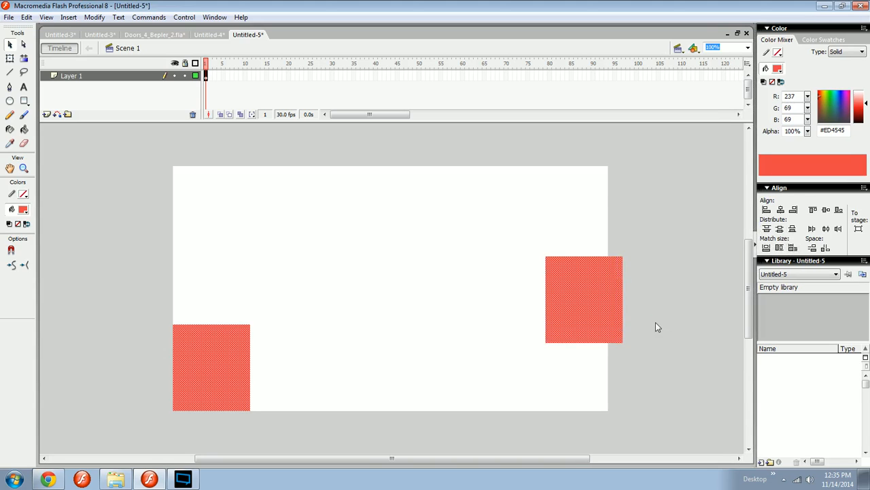
{"action": "key", "text": "ctrl+z"}
{"action": "key", "text": "ctrl+z"}
- Change the fill of the smaller rectangle at the stage's right edge to blue #85B3CF
{"action": "left_click", "coordinate": [564, 350]}
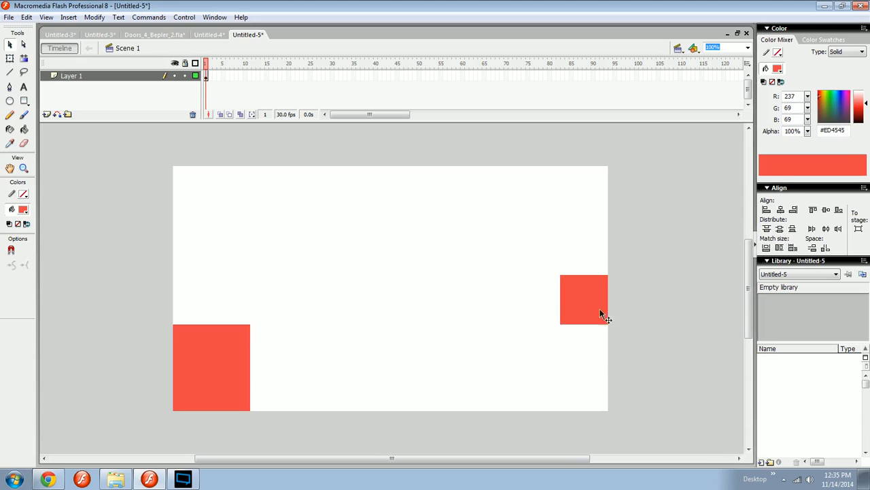
{"action": "left_click", "coordinate": [603, 314]}
{"action": "left_click", "coordinate": [836, 108]}
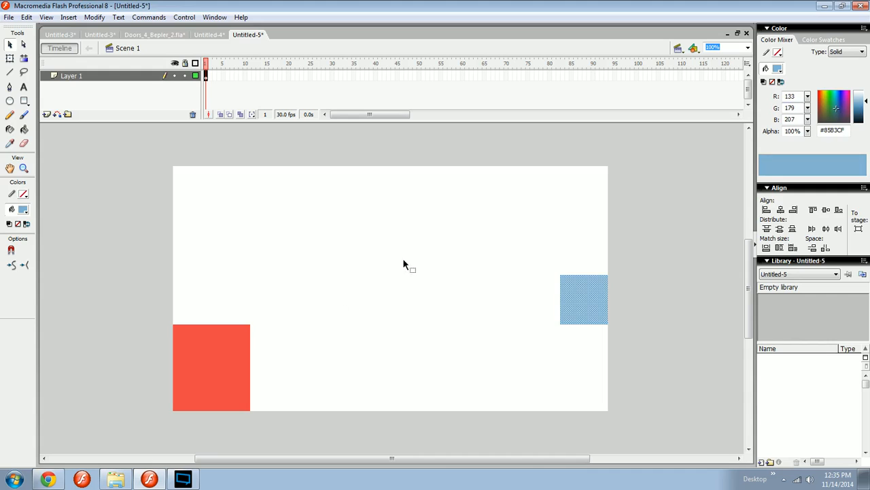
- Show the Properties panel and inspect the red rectangle's width and height
{"action": "left_click", "coordinate": [248, 361]}
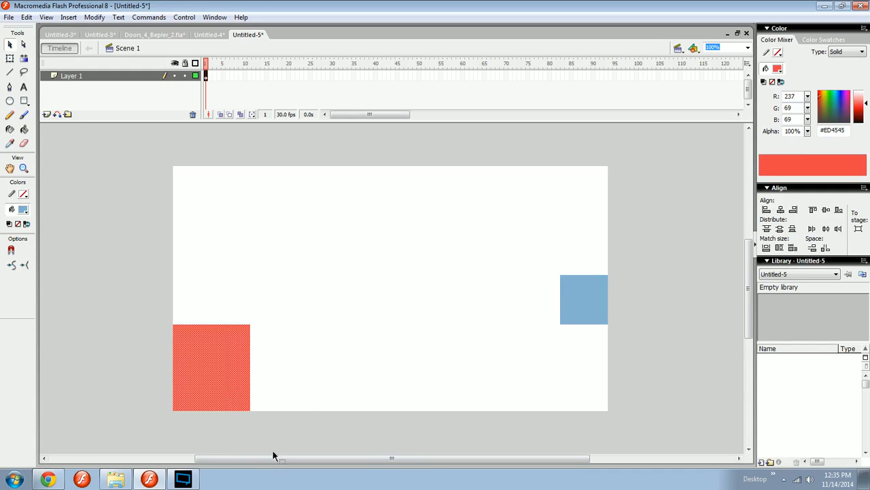
{"action": "left_click", "coordinate": [334, 393]}
{"action": "key", "text": "ctrl+F3"}
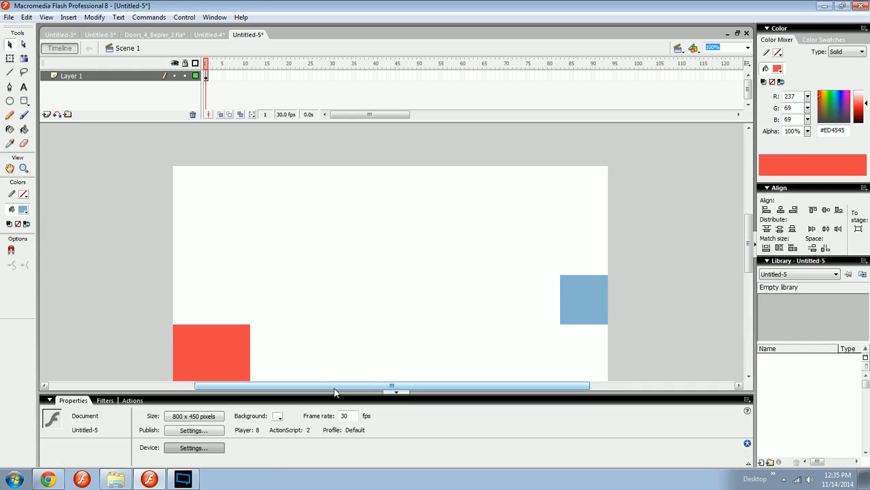
{"action": "left_click", "coordinate": [104, 401]}
{"action": "left_click", "coordinate": [75, 401]}
{"action": "left_click", "coordinate": [230, 360]}
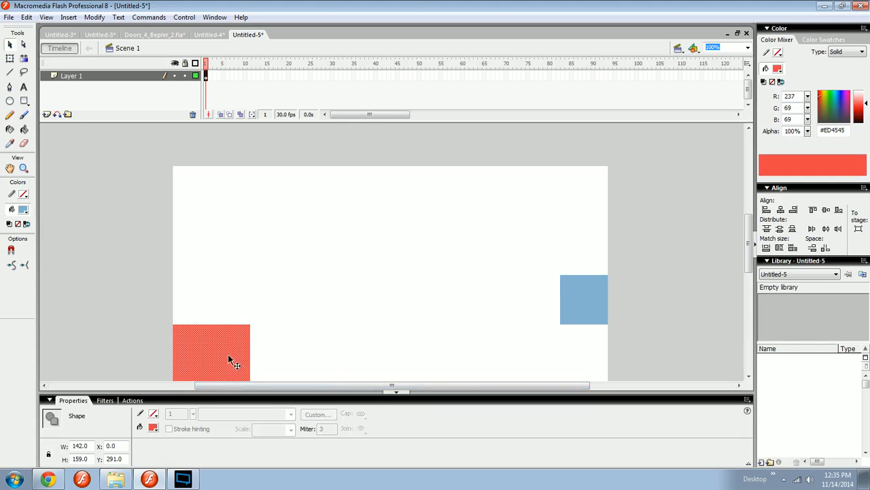
{"action": "left_click", "coordinate": [87, 459]}
{"action": "left_click", "coordinate": [328, 352]}
- Select the red and blue rectangles together and match their widths
{"action": "left_click_drag", "start_coordinate": [329, 351], "coordinate": [275, 300]}
{"action": "left_click", "coordinate": [179, 296]}
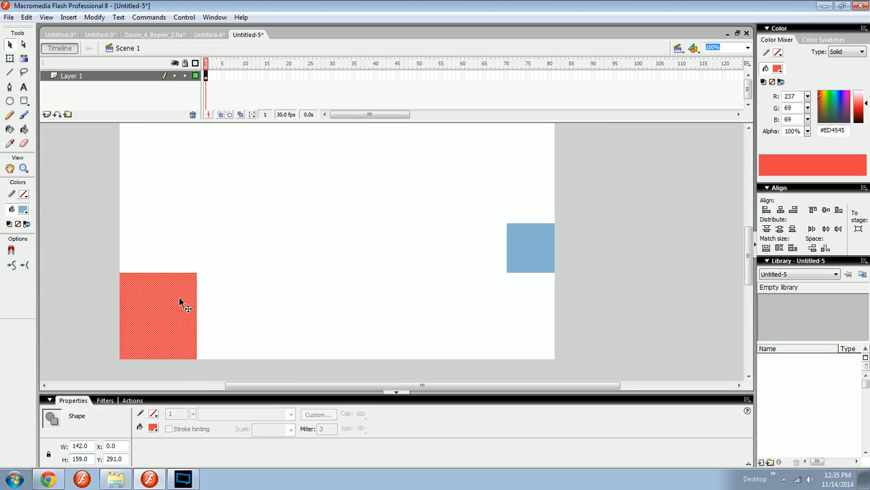
{"action": "left_click", "coordinate": [544, 254], "text": "shift"}
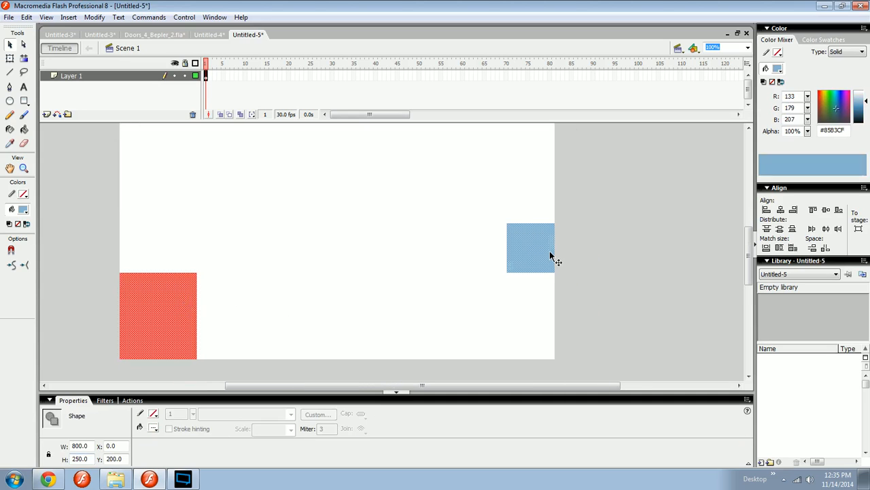
{"action": "left_click", "coordinate": [768, 249]}
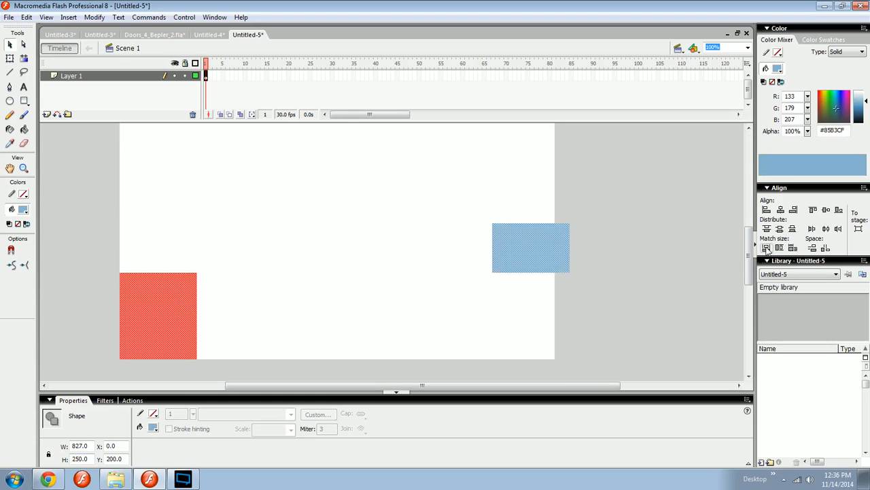
- Compare the dimensions of the blue rectangle with those of the red rectangle
{"action": "left_click", "coordinate": [476, 355]}
{"action": "left_click", "coordinate": [518, 266]}
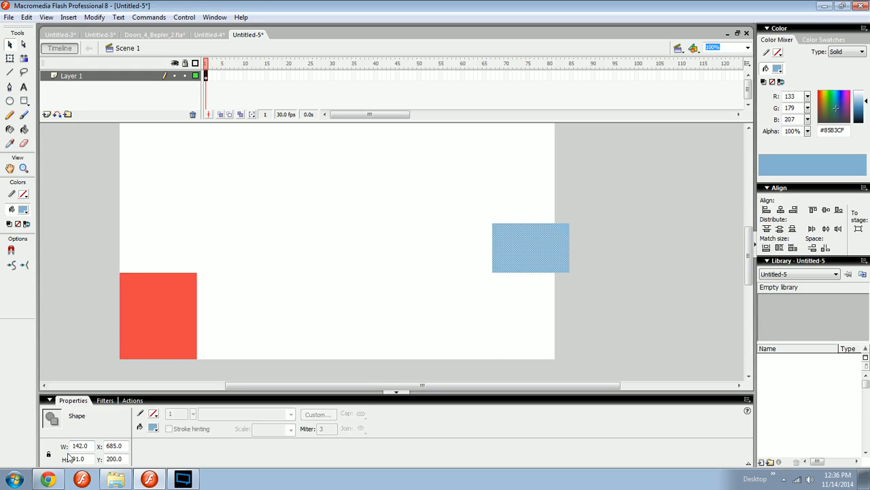
{"action": "left_click", "coordinate": [183, 324]}
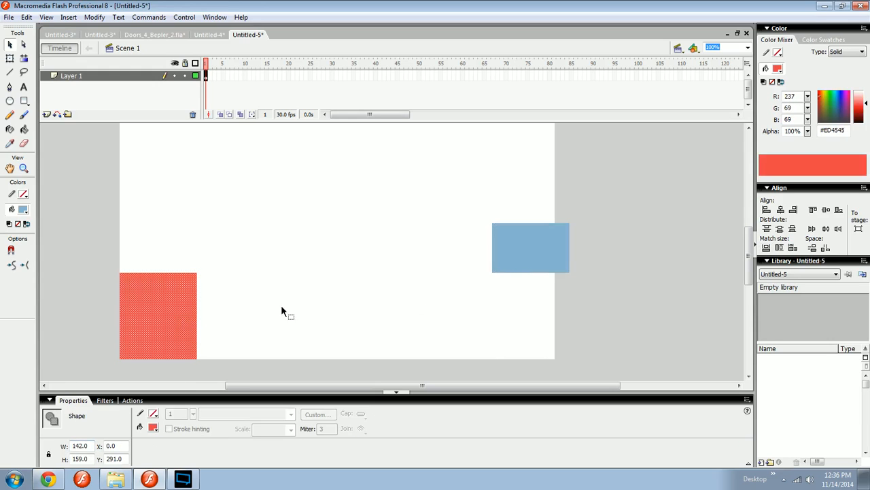
{"action": "left_click", "coordinate": [204, 313]}
- Select both the blue and red rectangles and match their heights
{"action": "left_click", "coordinate": [162, 305]}
{"action": "left_click", "coordinate": [542, 255], "text": "shift"}
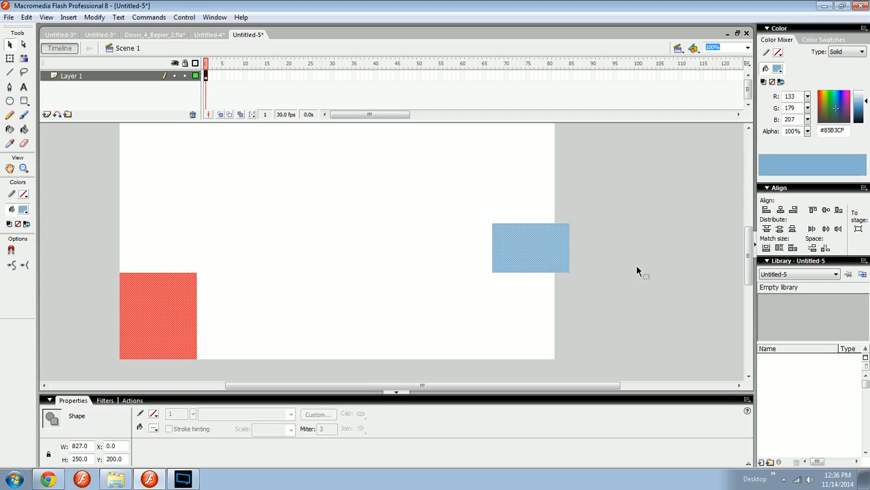
{"action": "left_click", "coordinate": [637, 271]}
{"action": "left_click", "coordinate": [538, 258]}
{"action": "left_click", "coordinate": [182, 329], "text": "shift"}
{"action": "left_click", "coordinate": [779, 248]}
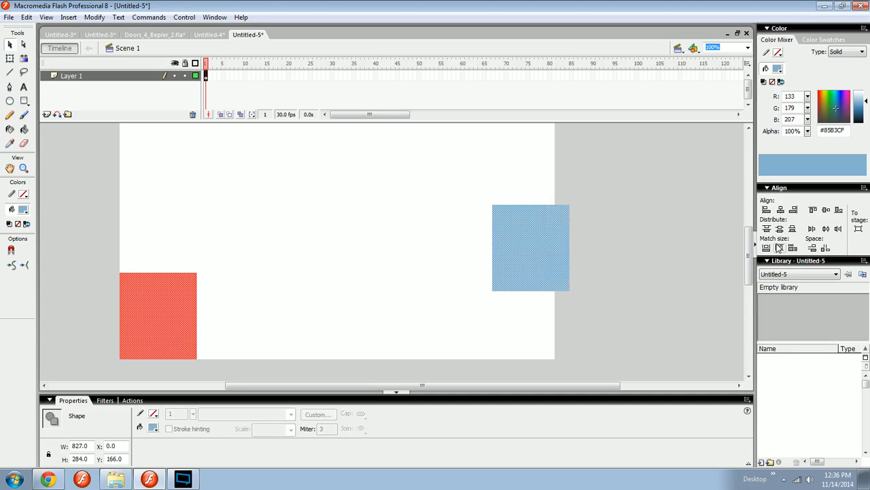
- Undo the height match on the two rectangles and deselect them
{"action": "left_click", "coordinate": [591, 280]}
{"action": "left_click_drag", "start_coordinate": [540, 327], "coordinate": [592, 335]}
{"action": "left_click_drag", "start_coordinate": [615, 336], "coordinate": [559, 317]}
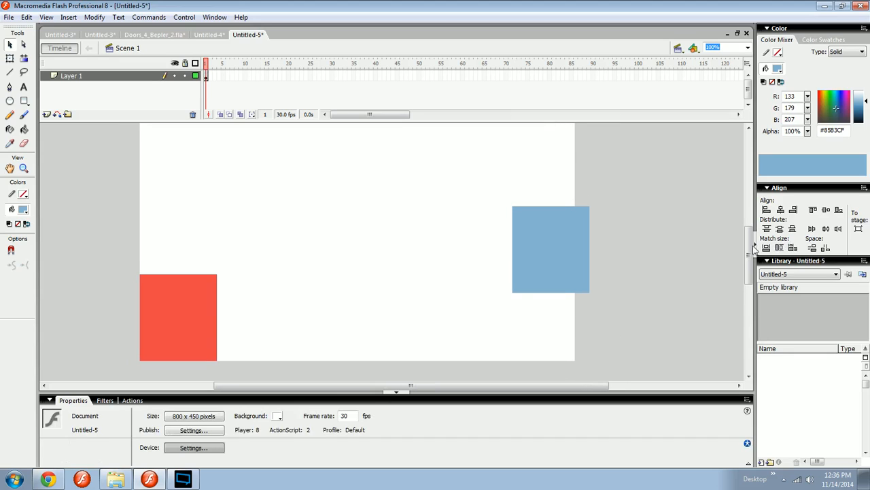
{"action": "key", "text": "ctrl+a"}
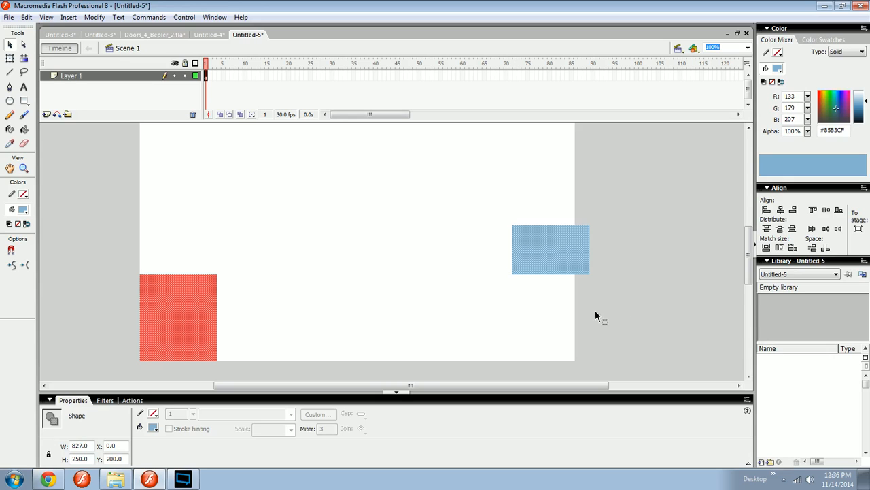
{"action": "left_click", "coordinate": [494, 311]}
- Delete the red rectangle and draw a blue upright rectangle, about 120 px tall, left of the stage's center
{"action": "left_click", "coordinate": [208, 315]}
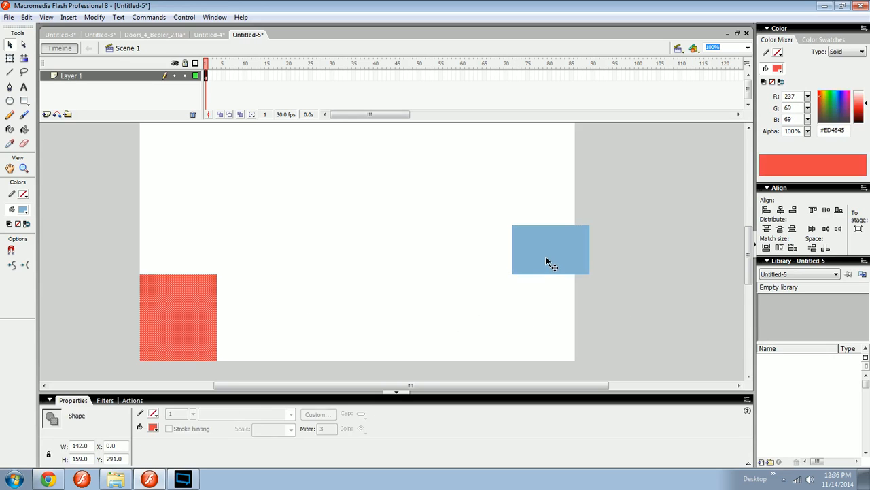
{"action": "key", "text": "Delete"}
{"action": "key", "text": "r"}
{"action": "left_click_drag", "start_coordinate": [290, 223], "coordinate": [336, 288]}
{"action": "key", "text": "v"}
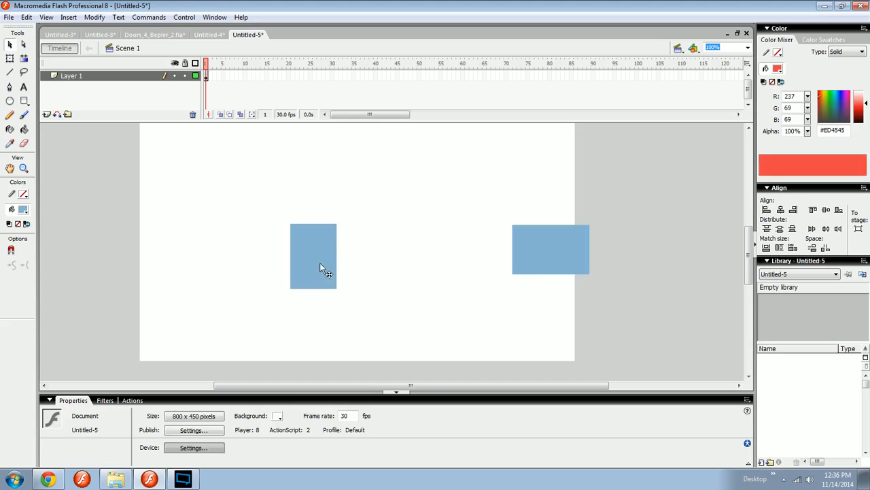
- Match the width of the new blue rectangle to the wider one at the stage's right edge
{"action": "left_click", "coordinate": [319, 262]}
{"action": "left_click", "coordinate": [518, 246], "text": "shift"}
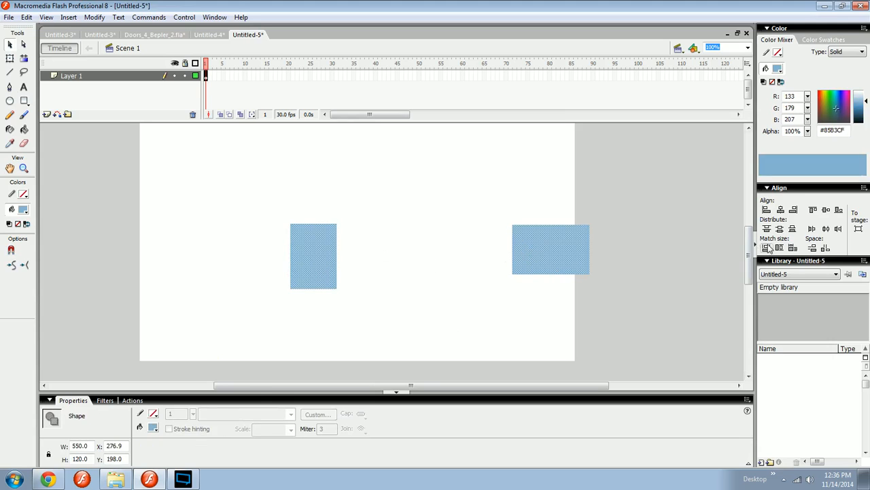
{"action": "left_click", "coordinate": [766, 249]}
{"action": "left_click", "coordinate": [435, 309]}
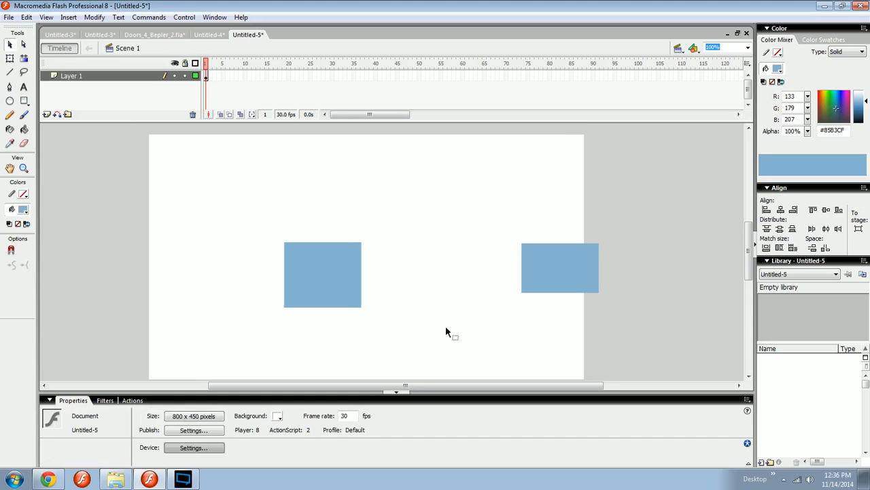
- Move the shorter blue rectangle fully onto the stage, to about X 458, Y 142, above and beside the taller one
{"action": "left_click_drag", "start_coordinate": [556, 275], "coordinate": [459, 275]}
{"action": "left_click", "coordinate": [453, 304]}
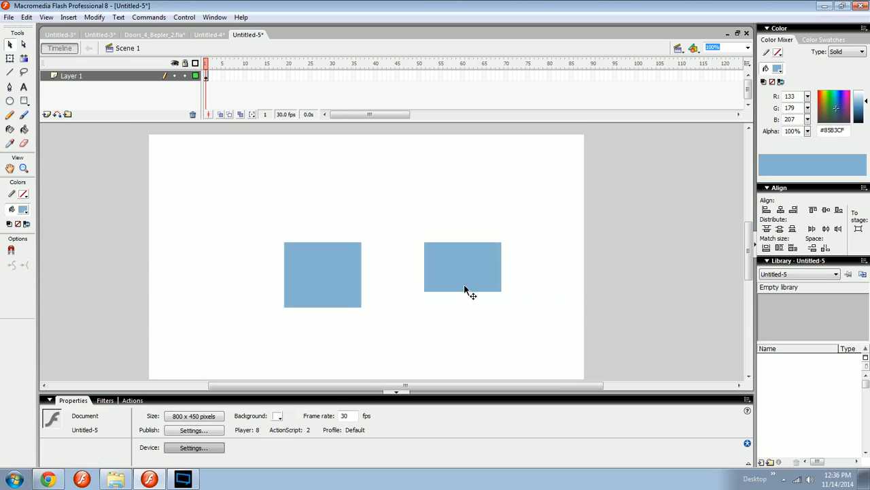
{"action": "left_click_drag", "start_coordinate": [468, 290], "coordinate": [442, 259]}
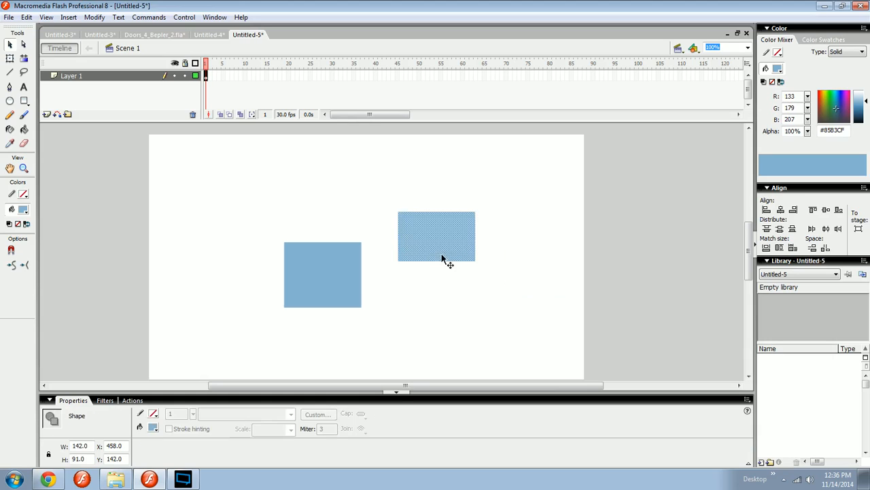
- Compare the dimensions of the two rectangles and set the taller one's height to 91
{"action": "left_click", "coordinate": [360, 283]}
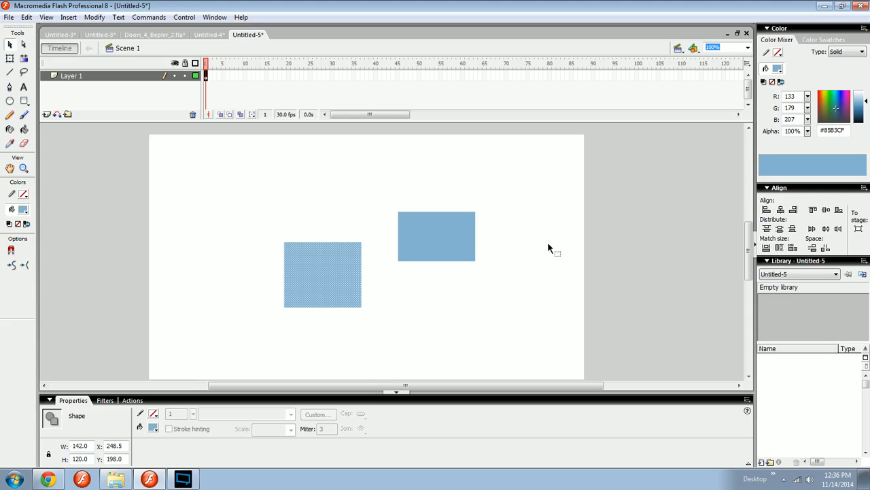
{"action": "left_click", "coordinate": [445, 245]}
{"action": "left_click", "coordinate": [317, 280]}
{"action": "left_click", "coordinate": [430, 243]}
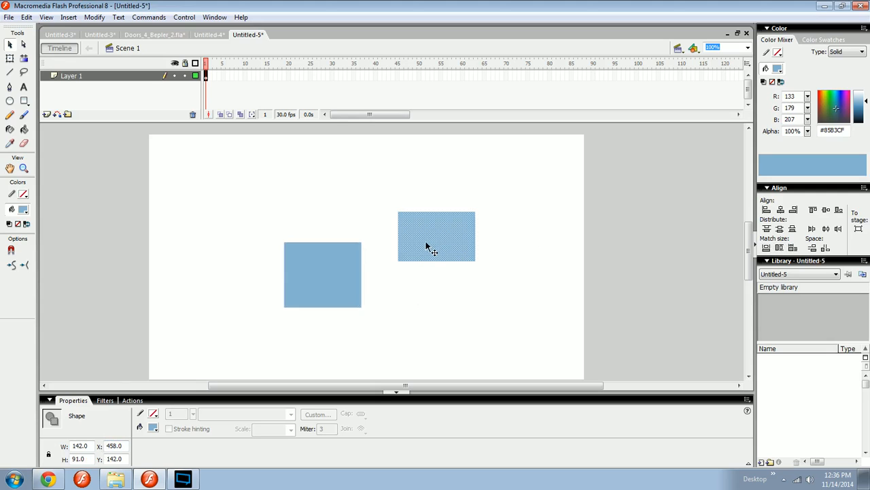
{"action": "left_click", "coordinate": [339, 297]}
{"action": "left_click", "coordinate": [88, 458]}
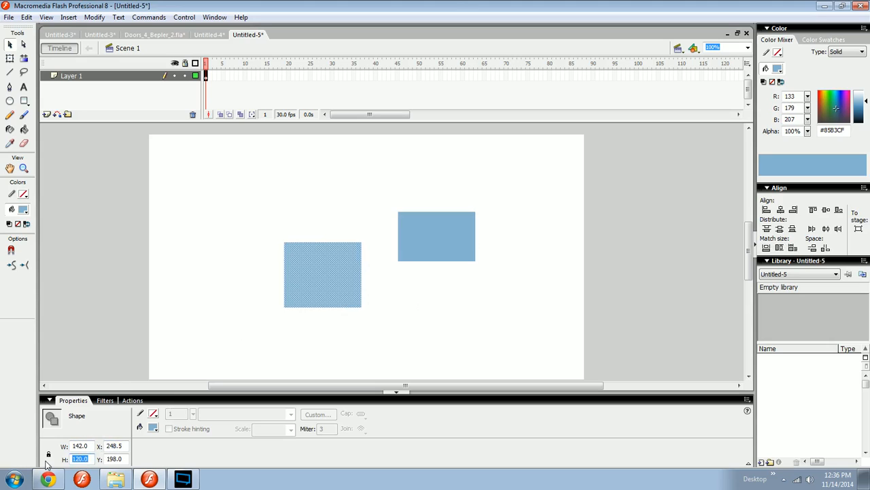
{"action": "type", "text": "91"}
{"action": "key", "text": "Return"}
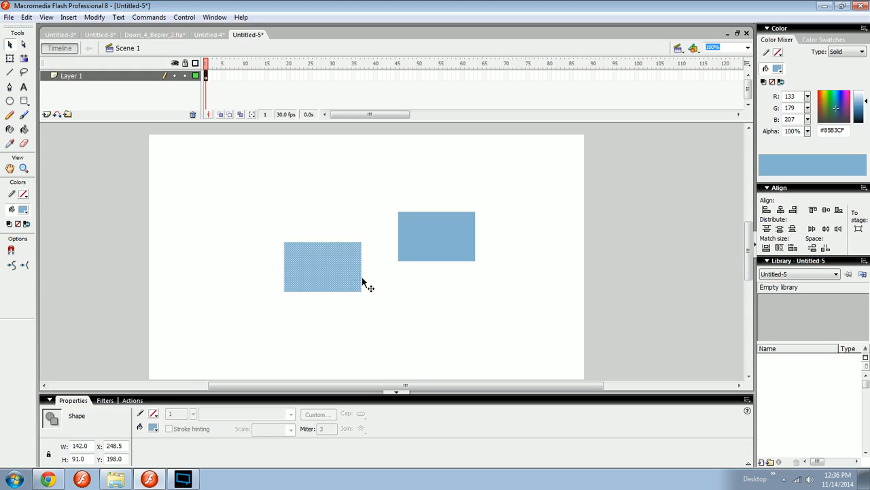
- Move the lower rectangle to about X 305.5, Y 242, and align the upper rectangle to the stage's left edge
{"action": "left_click", "coordinate": [375, 286]}
{"action": "left_click_drag", "start_coordinate": [448, 248], "coordinate": [447, 245]}
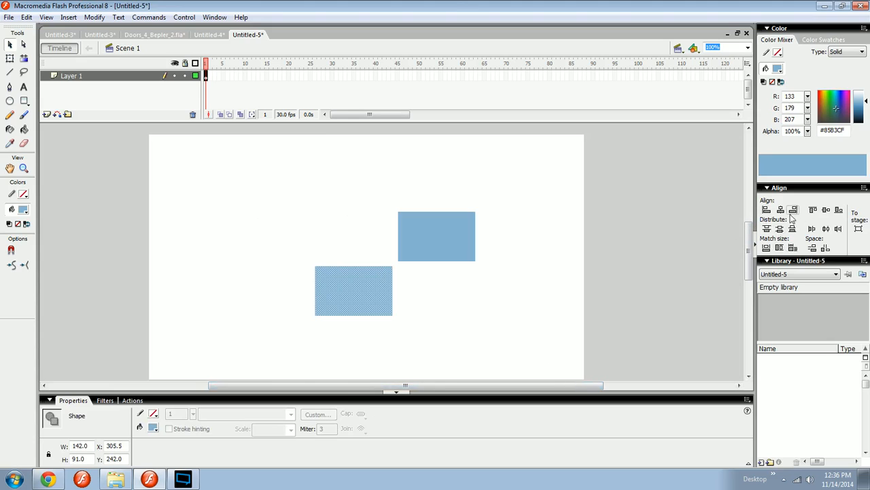
{"action": "left_click", "coordinate": [481, 288]}
{"action": "left_click", "coordinate": [460, 246]}
{"action": "left_click", "coordinate": [765, 211]}
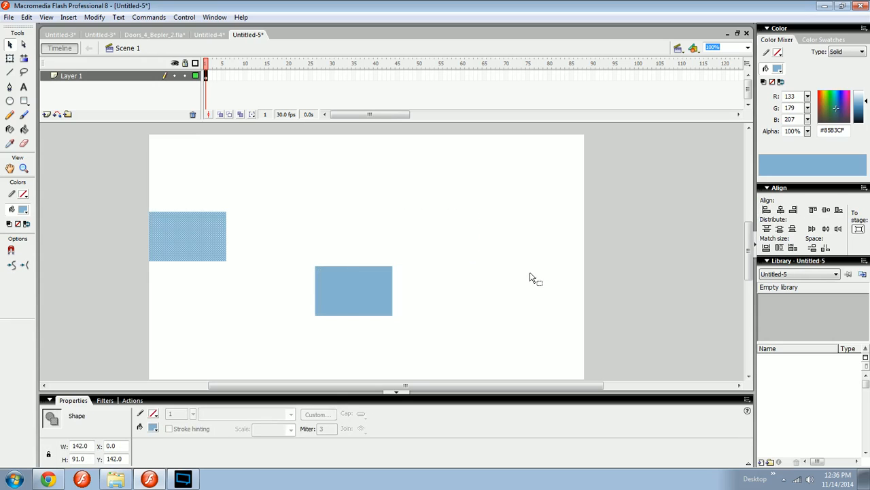
- Select all the shapes on the stage and delete them
{"action": "left_click", "coordinate": [530, 270]}
{"action": "key", "text": "ctrl+a"}
{"action": "key", "text": "Delete"}
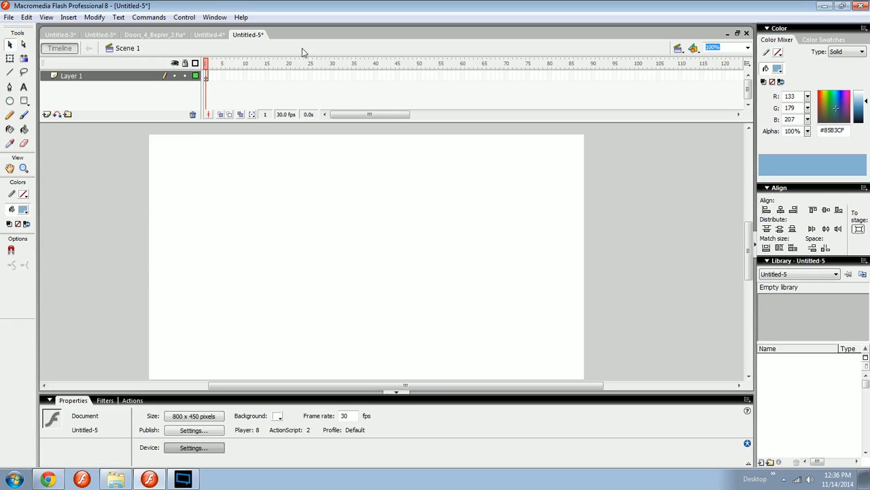
- Close the Align panel group
{"action": "right_click", "coordinate": [760, 187]}
{"action": "left_click", "coordinate": [767, 274]}
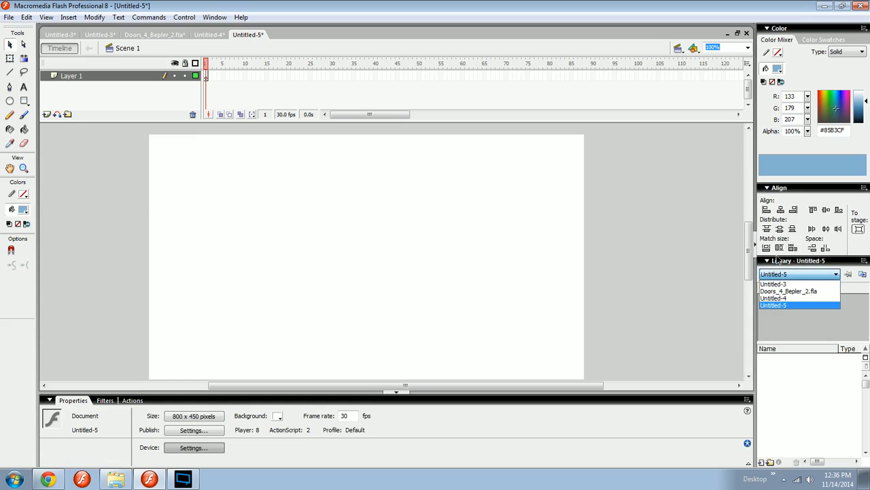
{"action": "left_click", "coordinate": [800, 193]}
{"action": "right_click", "coordinate": [761, 187]}
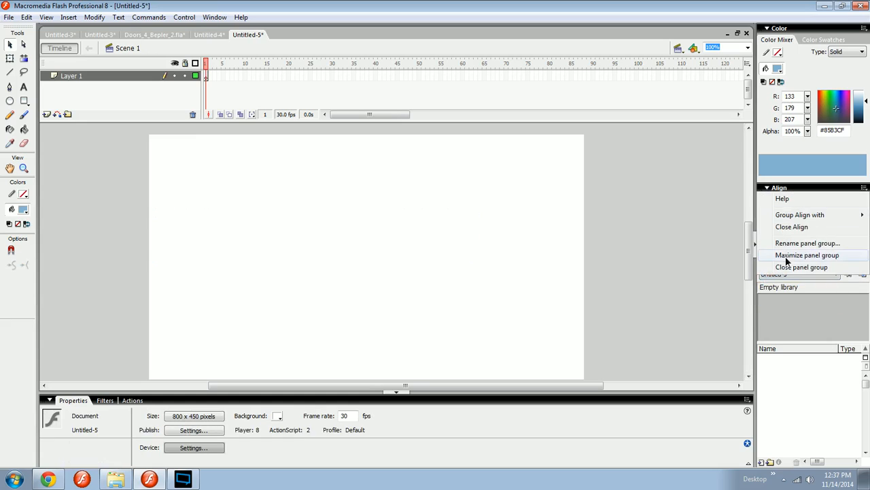
{"action": "left_click", "coordinate": [764, 266]}
- Display the Color Swatches, switching briefly to the Color Mixer for comparison
{"action": "left_click", "coordinate": [215, 17]}
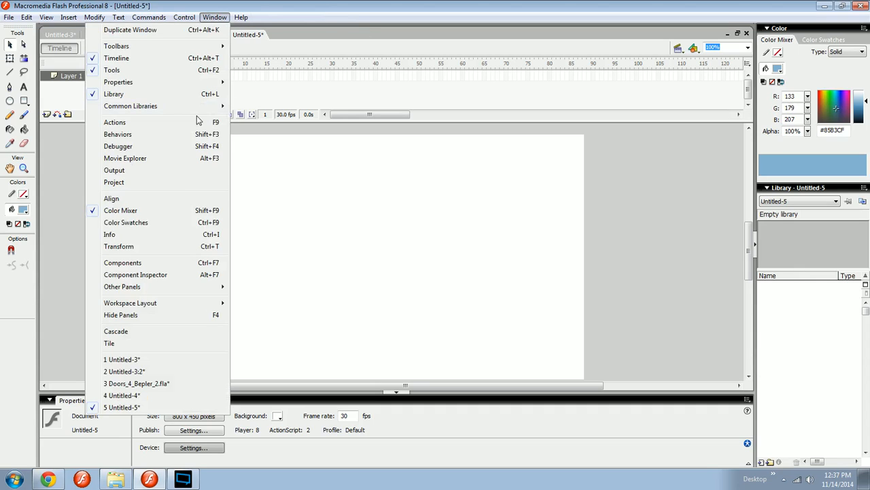
{"action": "left_click", "coordinate": [134, 224]}
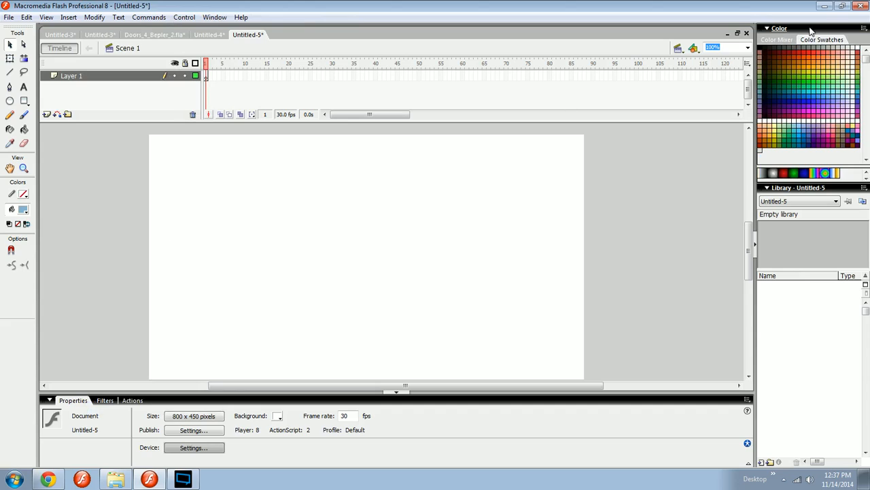
{"action": "left_click", "coordinate": [785, 40]}
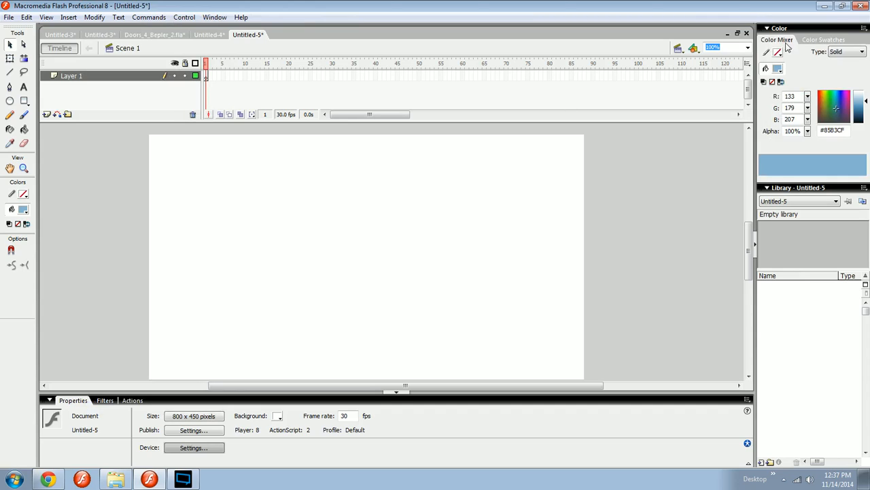
{"action": "left_click", "coordinate": [816, 41]}
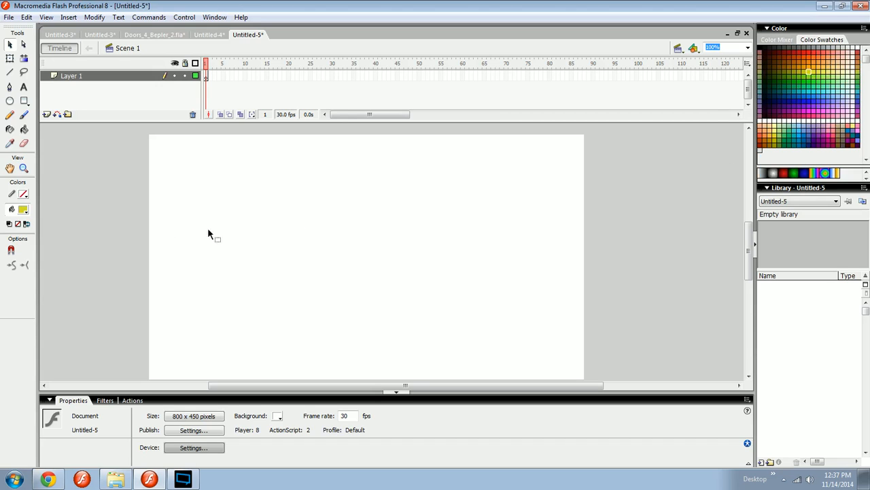
- Try several fill colors from the fill palette and Color Swatches, finish on cyan #24DBDB, and show it in the Color Mixer
{"action": "left_click", "coordinate": [23, 210]}
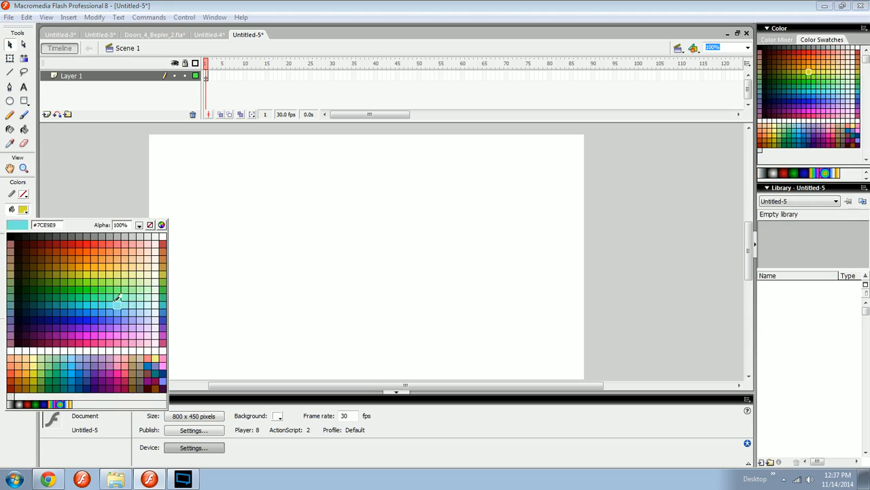
{"action": "left_click", "coordinate": [115, 299]}
{"action": "left_click", "coordinate": [806, 116]}
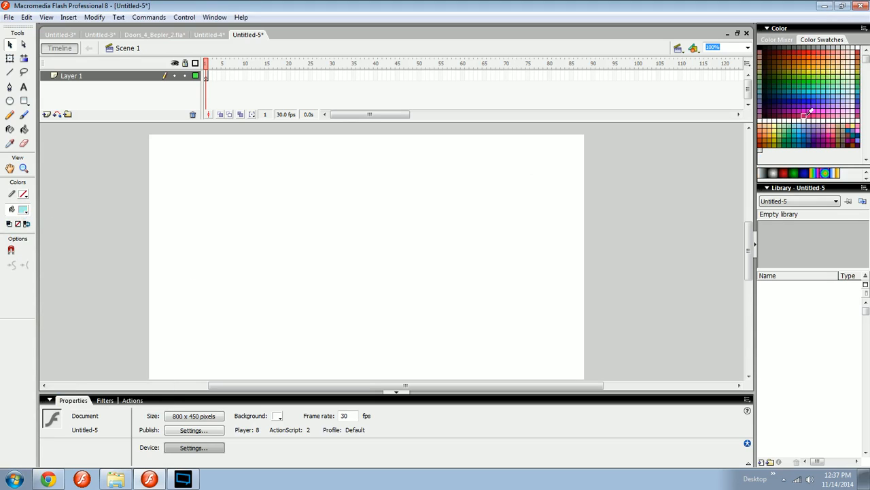
{"action": "left_click", "coordinate": [827, 110]}
{"action": "left_click", "coordinate": [809, 105]}
{"action": "left_click", "coordinate": [837, 95]}
{"action": "left_click", "coordinate": [809, 92]}
{"action": "left_click", "coordinate": [785, 41]}
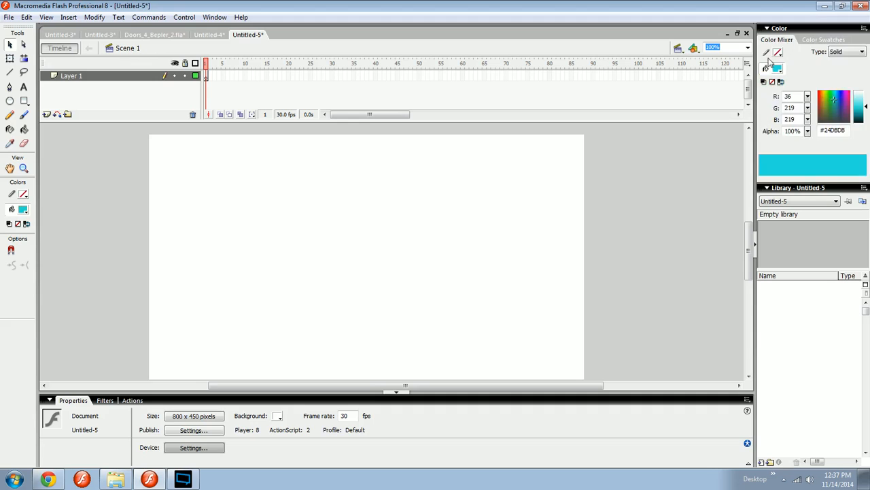
- Collapse and re-expand the Color and Library panels, and bring the Color Swatches back into view
{"action": "left_click", "coordinate": [814, 30]}
{"action": "left_click", "coordinate": [814, 40]}
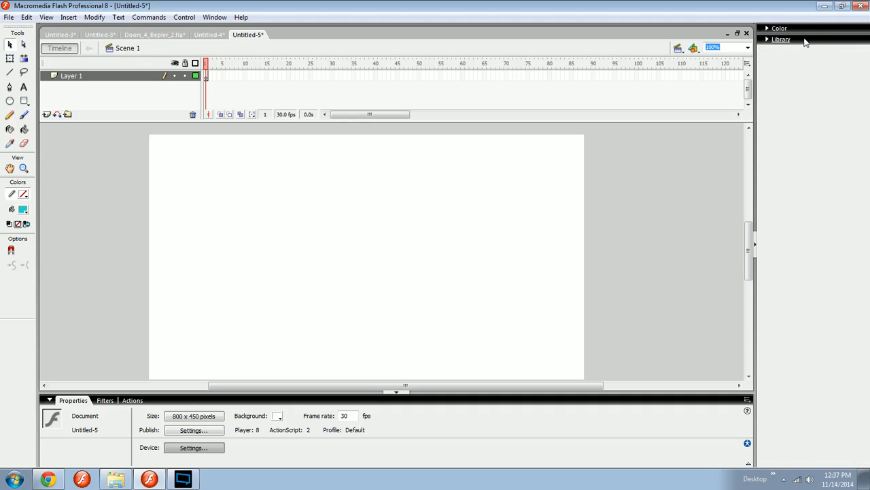
{"action": "left_click", "coordinate": [814, 39]}
{"action": "left_click", "coordinate": [814, 30]}
{"action": "left_click", "coordinate": [816, 40]}
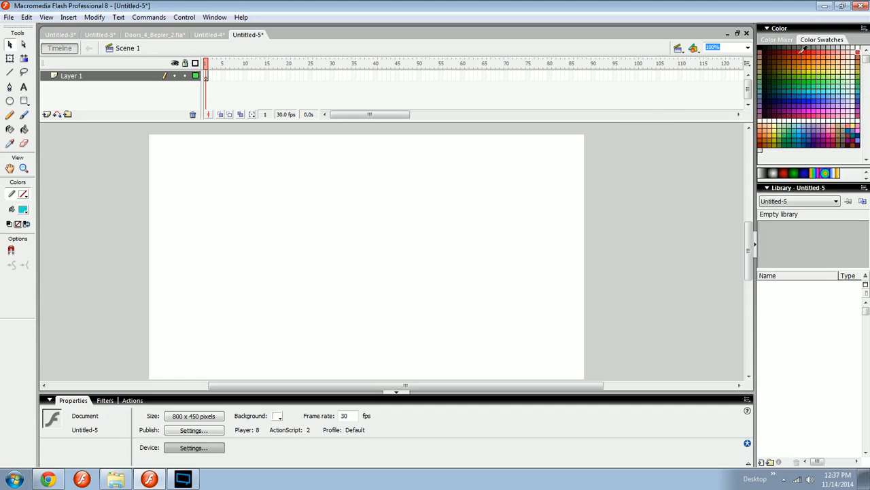
- With the Line tool active, try several stroke colors from the swatches, finish on pink, and return to the Selection tool
{"action": "key", "text": "n"}
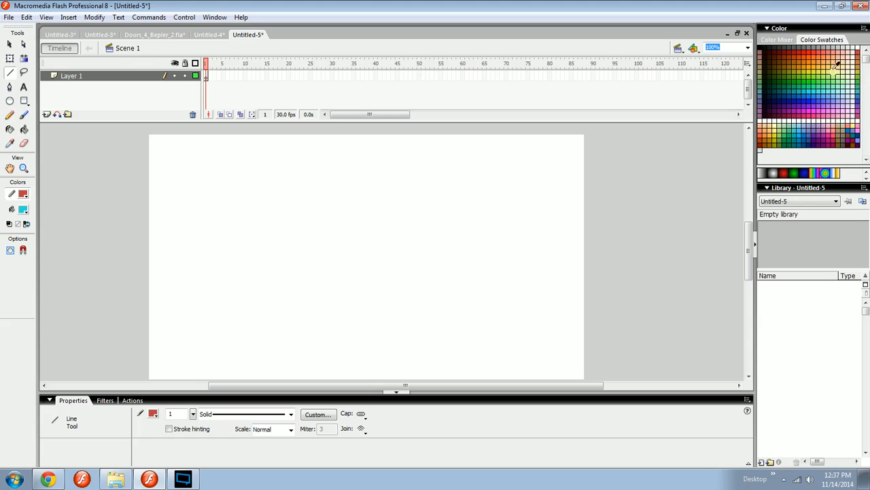
{"action": "left_click", "coordinate": [794, 58]}
{"action": "left_click", "coordinate": [799, 91]}
{"action": "left_click", "coordinate": [823, 113]}
{"action": "key", "text": "v"}
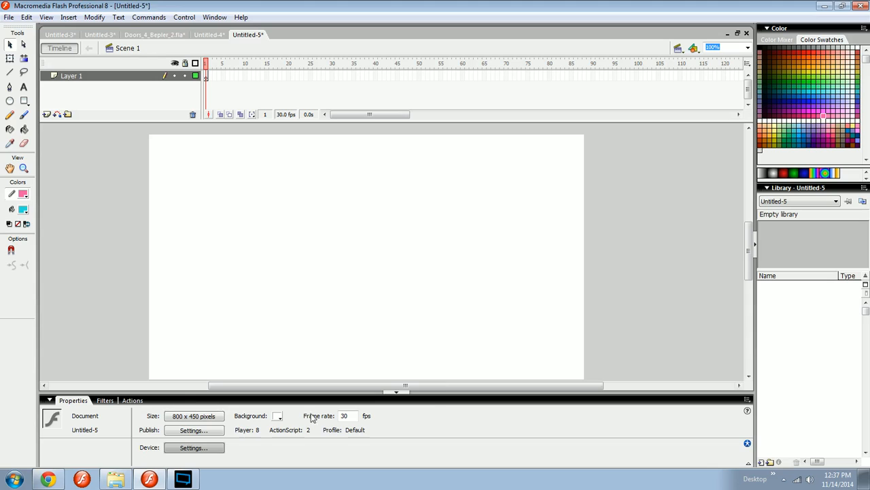
- Try orange #F9A806 as the document background and restore it to white
{"action": "left_click", "coordinate": [278, 416]}
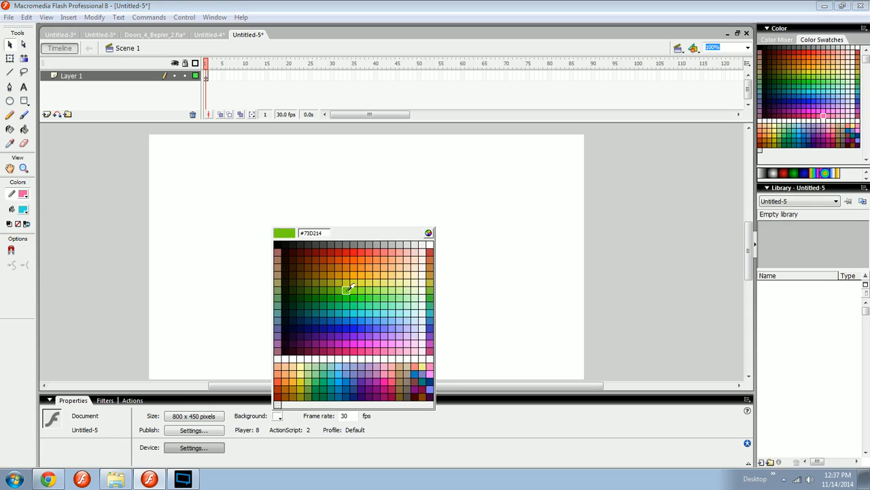
{"action": "left_click", "coordinate": [354, 270]}
{"action": "left_click", "coordinate": [277, 415]}
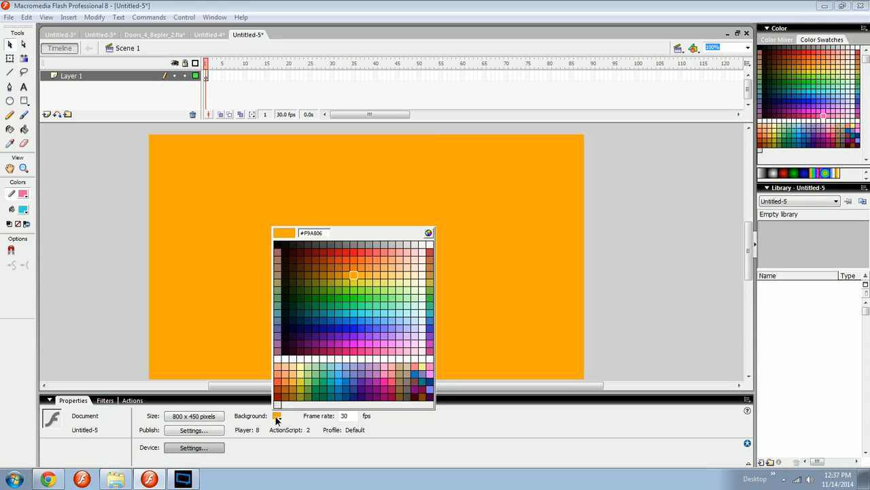
{"action": "left_click", "coordinate": [431, 244]}
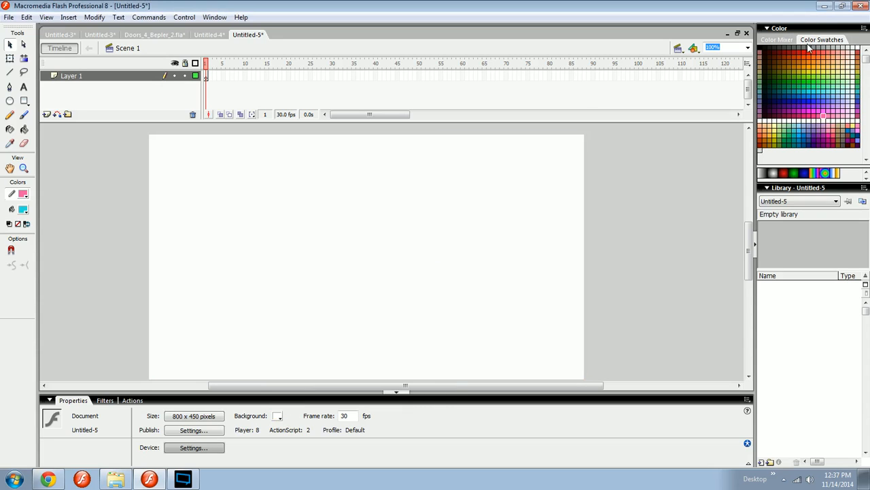
- Load the Web 216 palette into the Color Swatches and pick an orange-red fill from it
{"action": "left_click", "coordinate": [863, 29]}
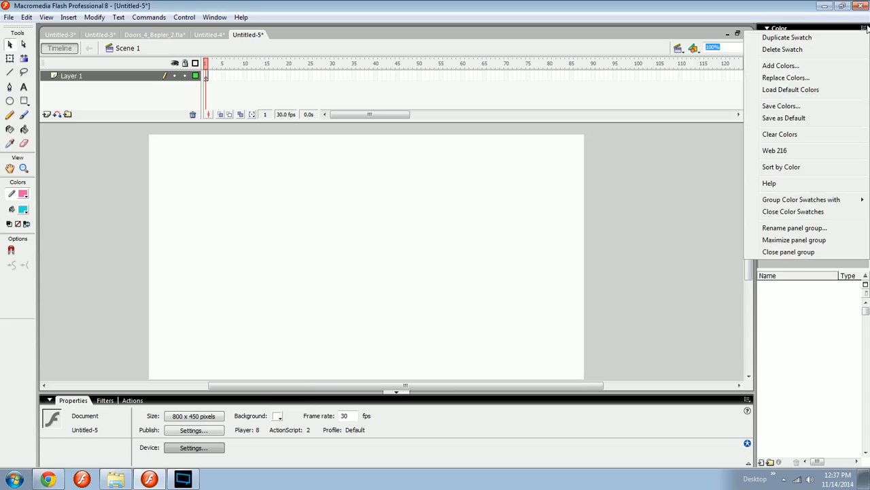
{"action": "left_click", "coordinate": [674, 204]}
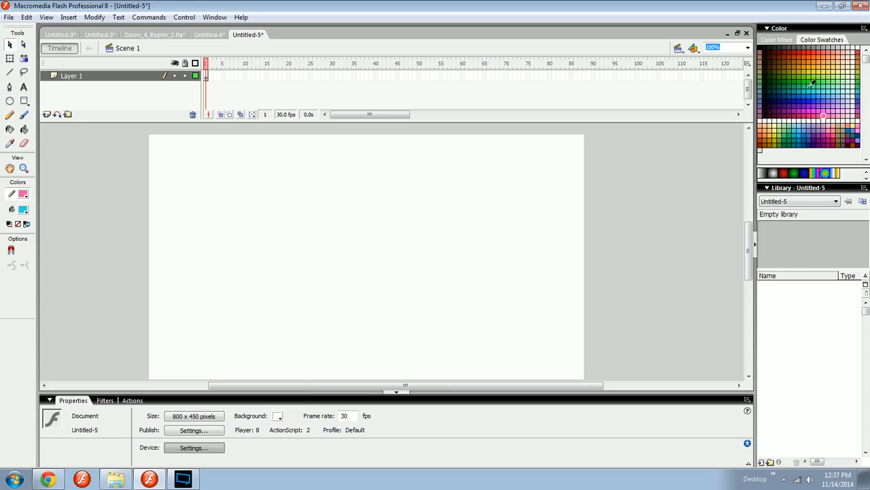
{"action": "left_click", "coordinate": [863, 29]}
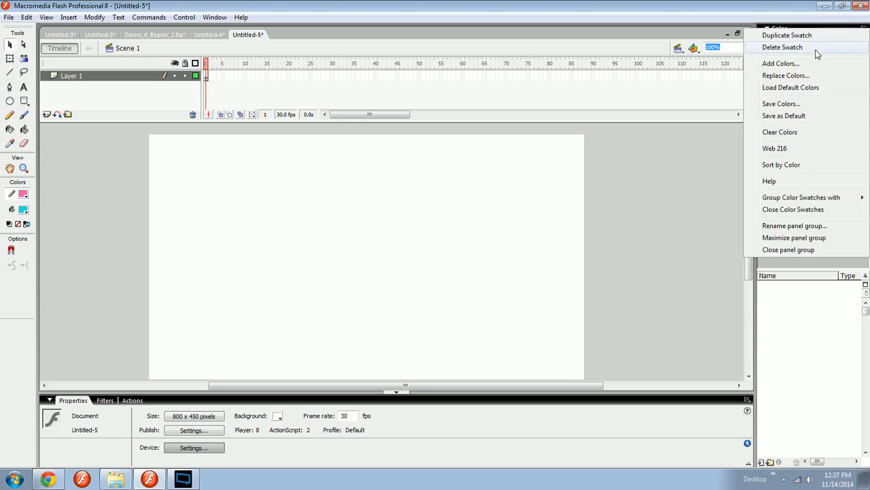
{"action": "left_click", "coordinate": [789, 147]}
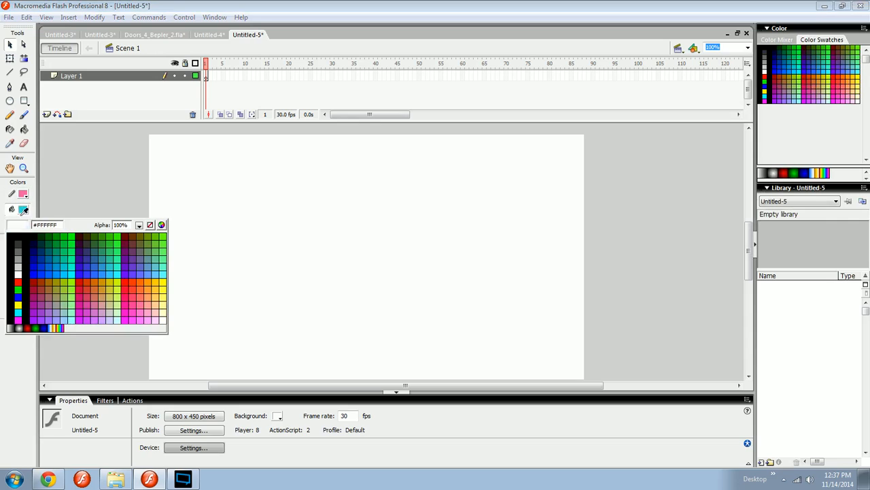
{"action": "left_click", "coordinate": [23, 209]}
{"action": "left_click", "coordinate": [86, 288]}
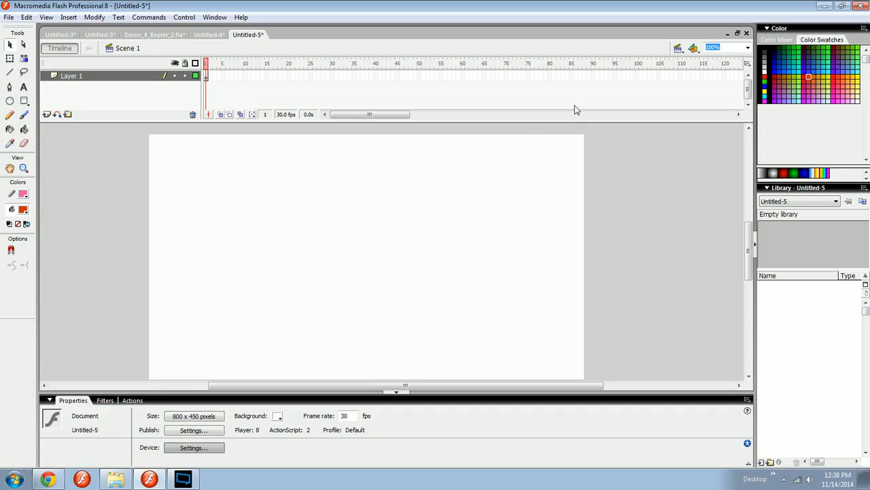
- Add the colors from BEPCOLORS.clr to the current Color Swatches
{"action": "left_click", "coordinate": [776, 39]}
{"action": "left_click", "coordinate": [815, 40]}
{"action": "left_click", "coordinate": [864, 28]}
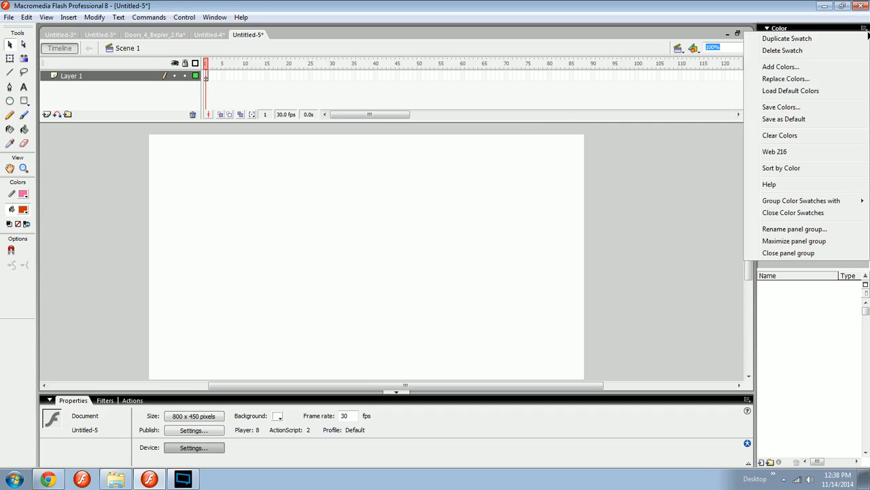
{"action": "left_click", "coordinate": [818, 68]}
{"action": "double_click", "coordinate": [419, 128]}
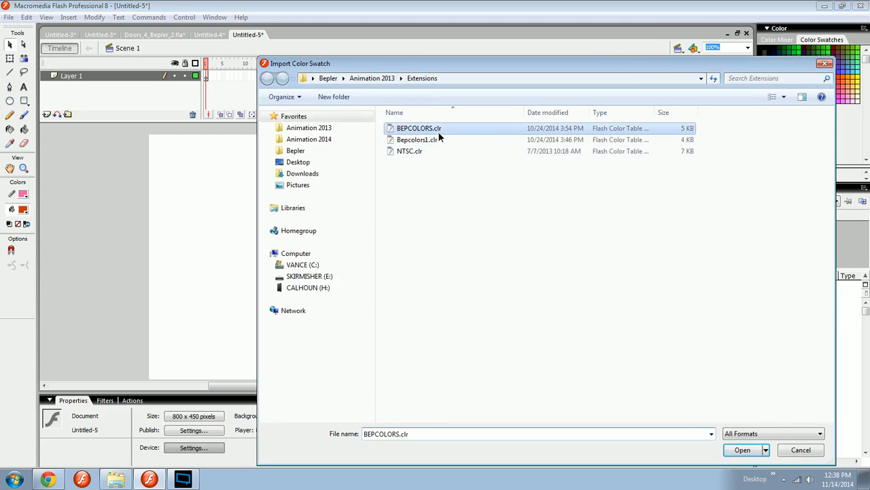
- Try several fill colors from the imported swatches, finishing on a near-black shade
{"action": "left_click", "coordinate": [800, 134]}
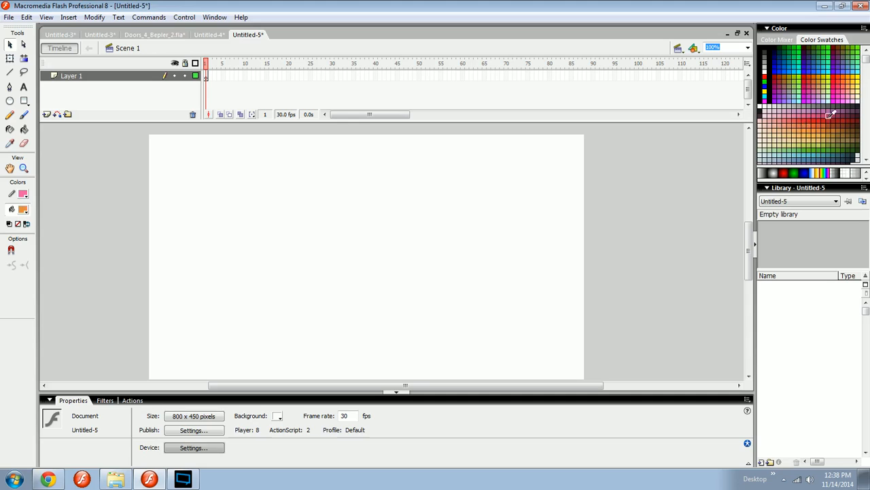
{"action": "left_click", "coordinate": [823, 115]}
{"action": "left_click", "coordinate": [24, 212]}
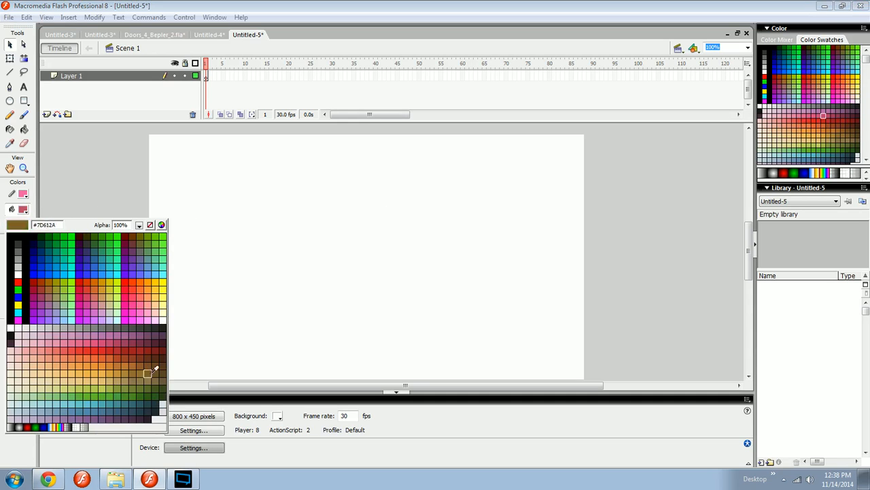
{"action": "left_click", "coordinate": [153, 413]}
- Clear all colors from the Color Swatches and check which fill colors remain available
{"action": "left_click", "coordinate": [865, 30]}
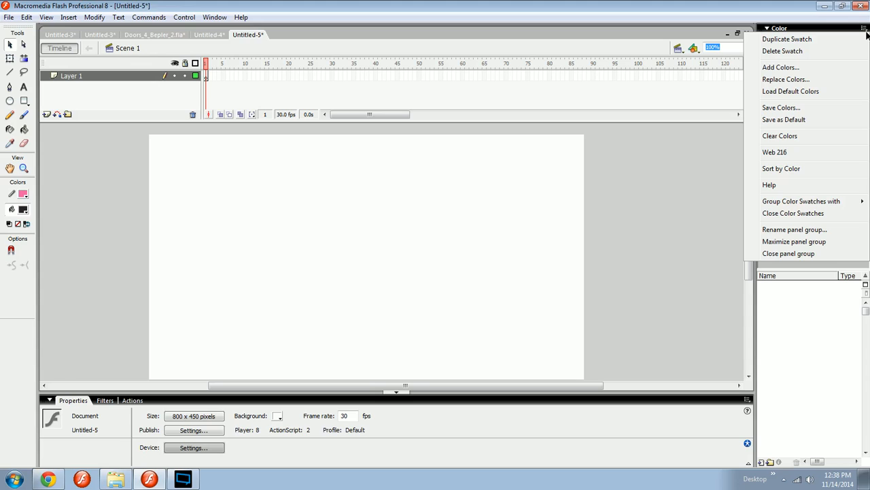
{"action": "left_click", "coordinate": [791, 135]}
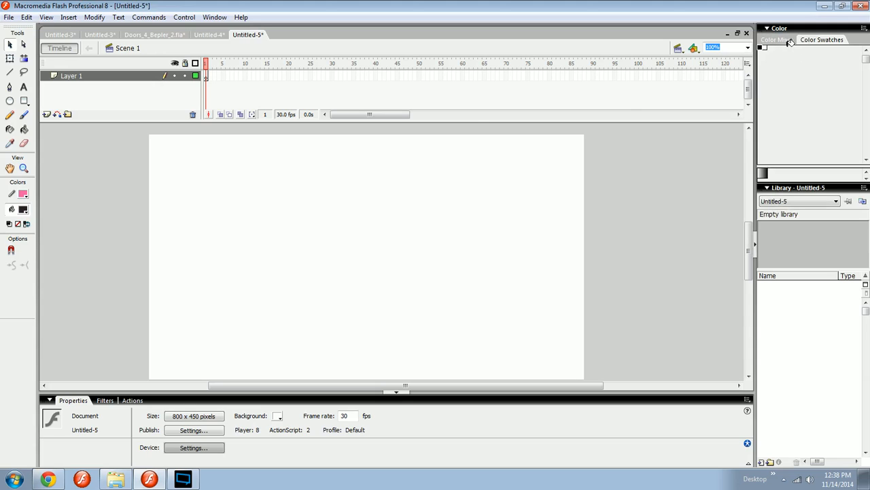
{"action": "left_click", "coordinate": [27, 212]}
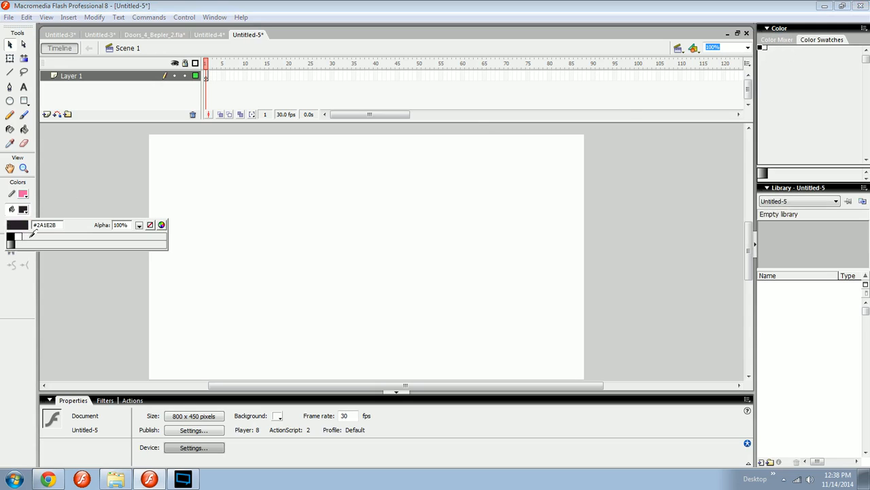
{"action": "left_click", "coordinate": [25, 210]}
- Mix a custom light orange-brown in the system color dialog, add it to the custom colors and apply it as the fill
{"action": "left_click", "coordinate": [26, 210]}
{"action": "left_click", "coordinate": [162, 224]}
{"action": "left_click_drag", "start_coordinate": [439, 217], "coordinate": [443, 213]}
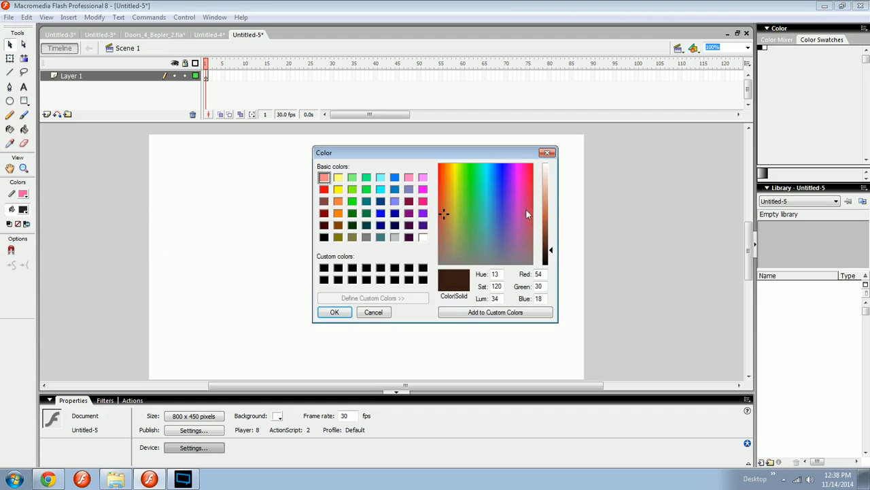
{"action": "left_click_drag", "start_coordinate": [552, 216], "coordinate": [551, 204]}
{"action": "left_click", "coordinate": [479, 313]}
{"action": "left_click", "coordinate": [336, 310]}
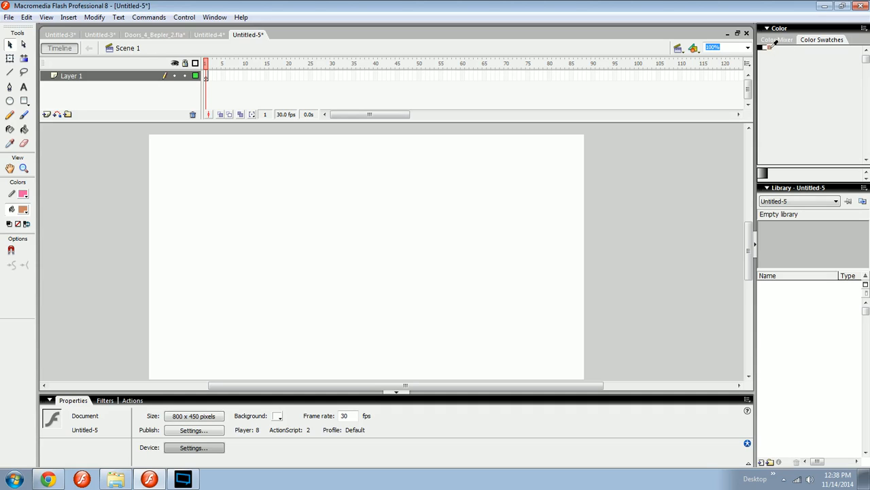
- Add the orange-brown fill repeatedly as new swatches in the empty area of the Color Swatches
{"action": "left_click", "coordinate": [814, 77]}
{"action": "left_click", "coordinate": [814, 77]}
{"action": "left_click", "coordinate": [814, 77]}
{"action": "left_click", "coordinate": [794, 72]}
{"action": "left_click", "coordinate": [788, 95]}
{"action": "left_click", "coordinate": [789, 94]}
{"action": "left_click", "coordinate": [789, 93]}
{"action": "left_click", "coordinate": [789, 93]}
{"action": "left_click", "coordinate": [786, 72]}
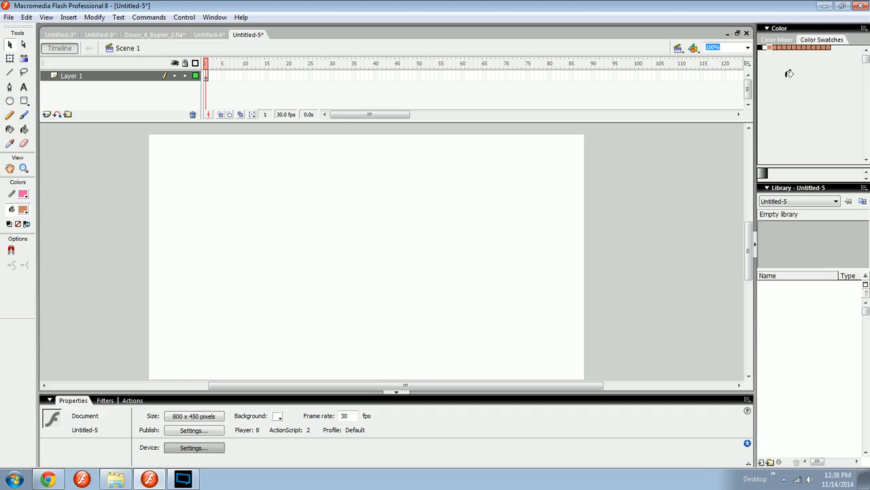
- Save the current swatches as a Flash Color Set in the Extensions folder, with a name beginning "My sweeeeet"
{"action": "left_click", "coordinate": [864, 28]}
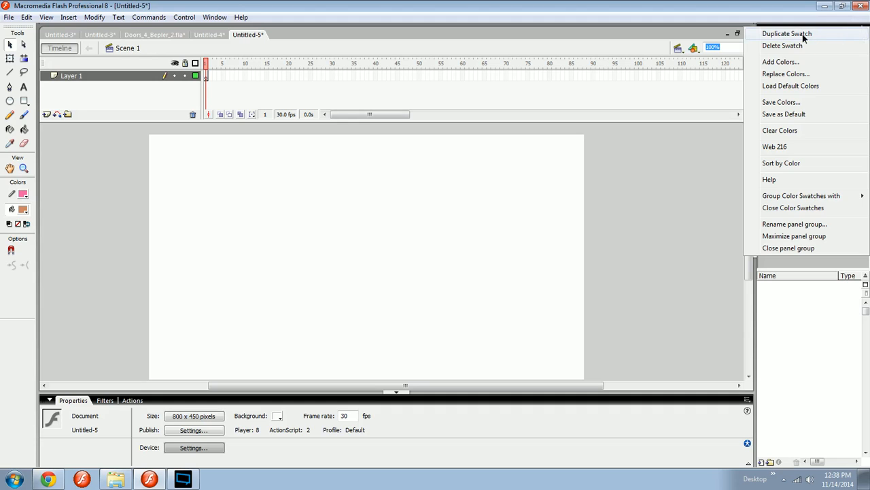
{"action": "left_click", "coordinate": [788, 103]}
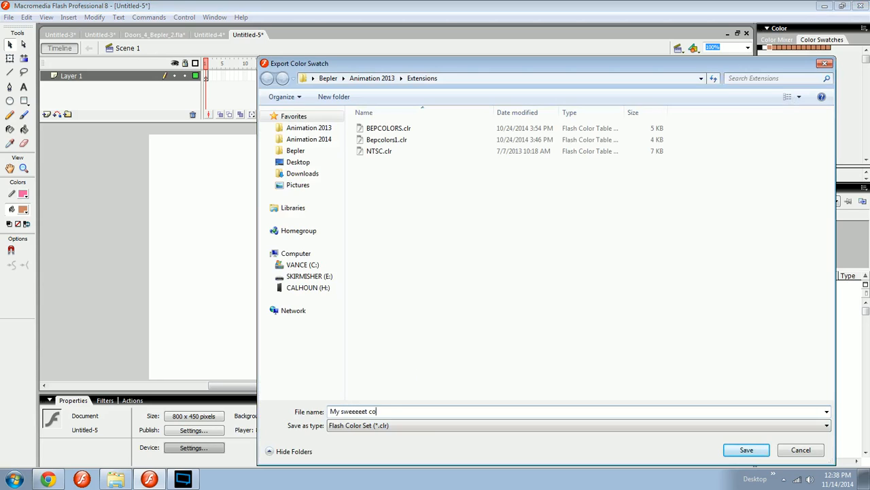
{"action": "key", "text": "Return"}
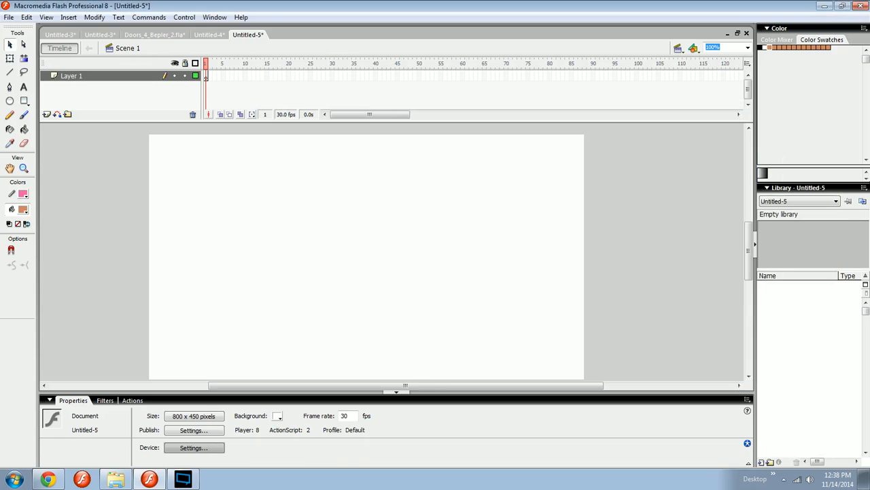
- Load the Web 216 palette in place of the custom orange-brown swatches
{"action": "left_click", "coordinate": [865, 31]}
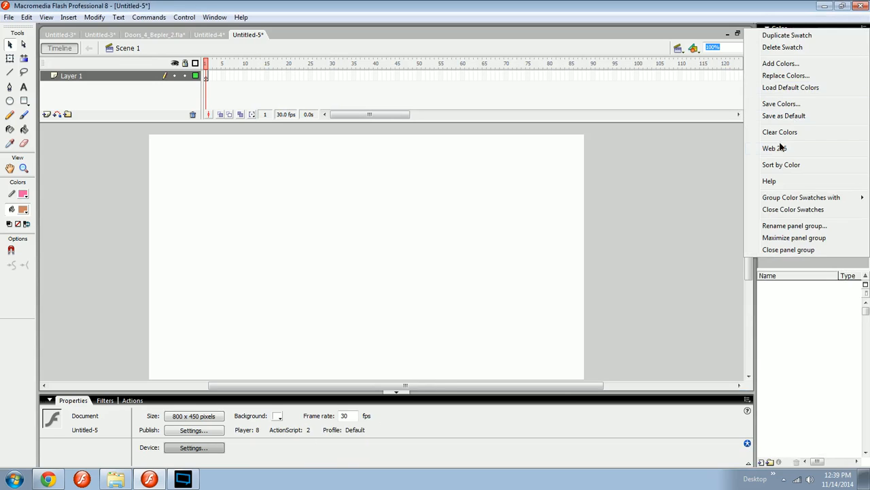
{"action": "left_click", "coordinate": [775, 147]}
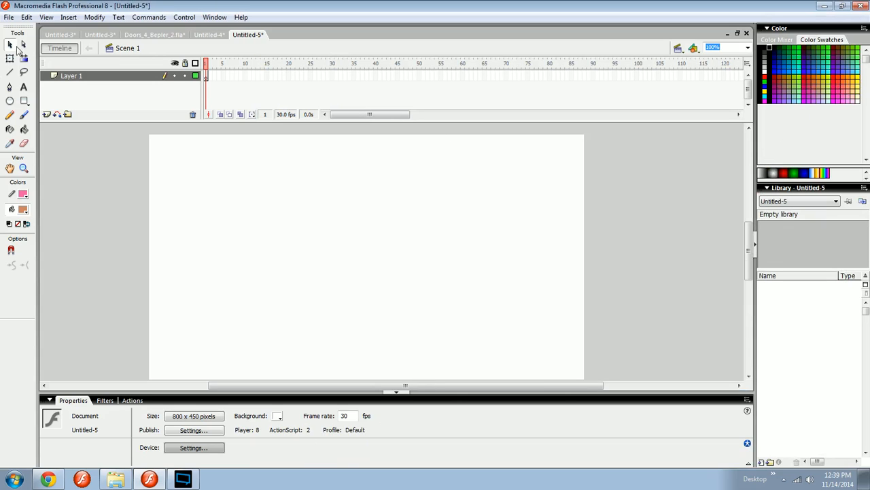
{"action": "left_click", "coordinate": [9, 44]}
- Replace the Web 216 swatches with the saved orange-brown color set
{"action": "left_click", "coordinate": [865, 31]}
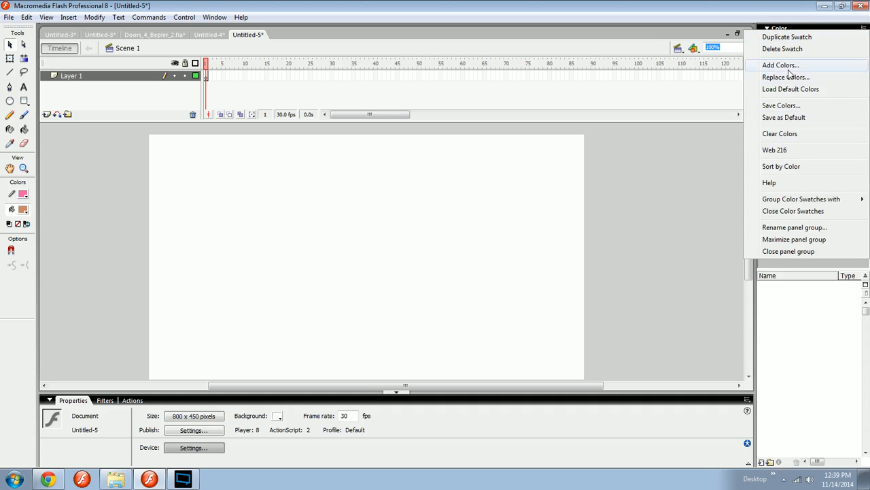
{"action": "left_click", "coordinate": [712, 127]}
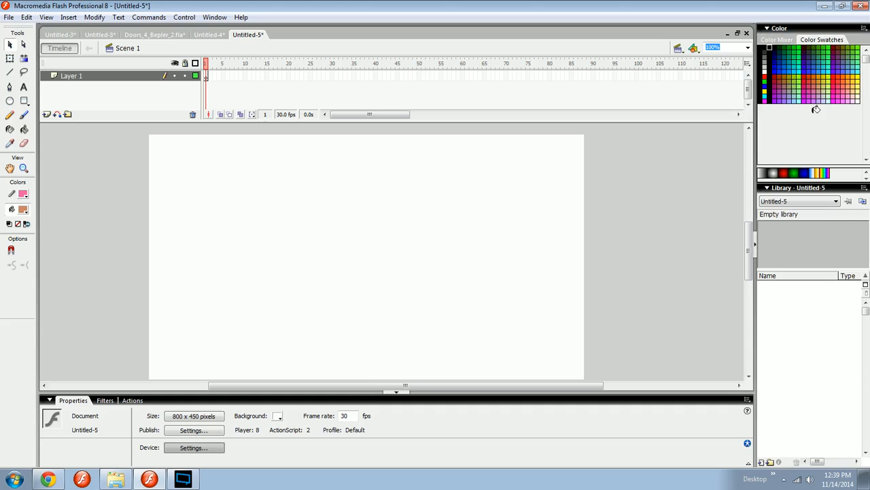
{"action": "left_click", "coordinate": [866, 31]}
{"action": "left_click", "coordinate": [719, 145]}
{"action": "left_click", "coordinate": [866, 30]}
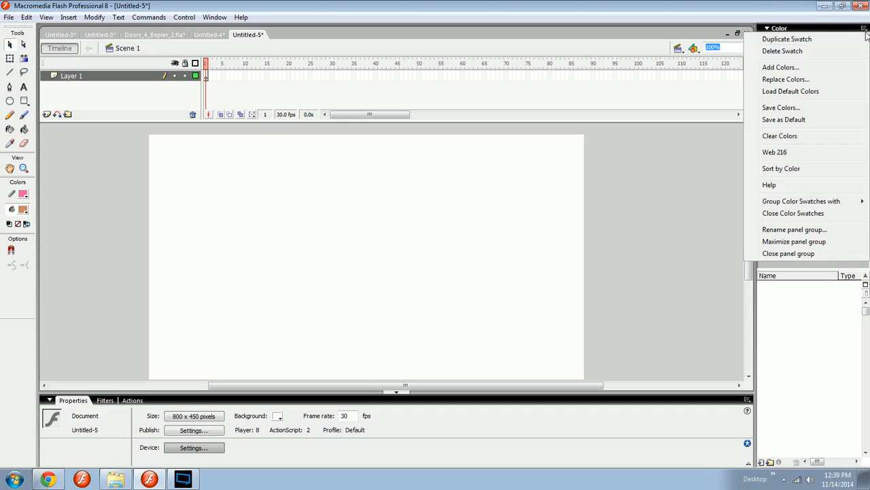
{"action": "left_click", "coordinate": [788, 79]}
{"action": "double_click", "coordinate": [429, 153]}
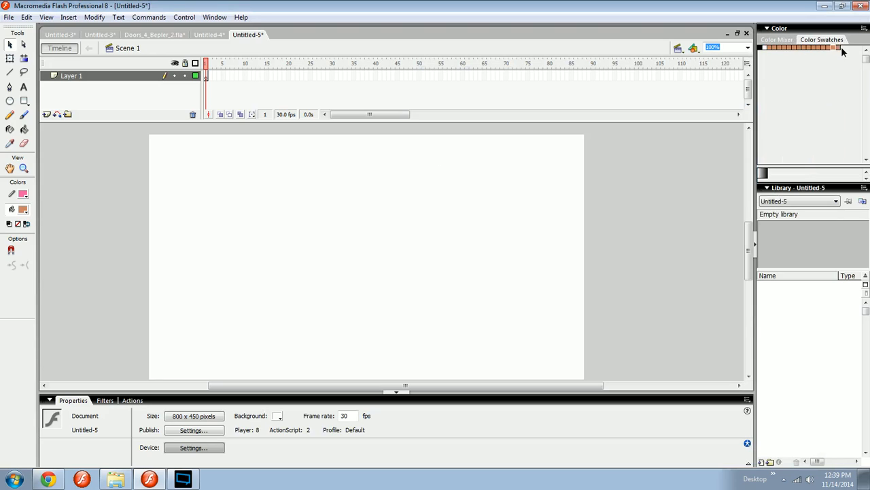
- Load the default colors into the Color Swatches and pick a pale cream fill
{"action": "left_click", "coordinate": [863, 28]}
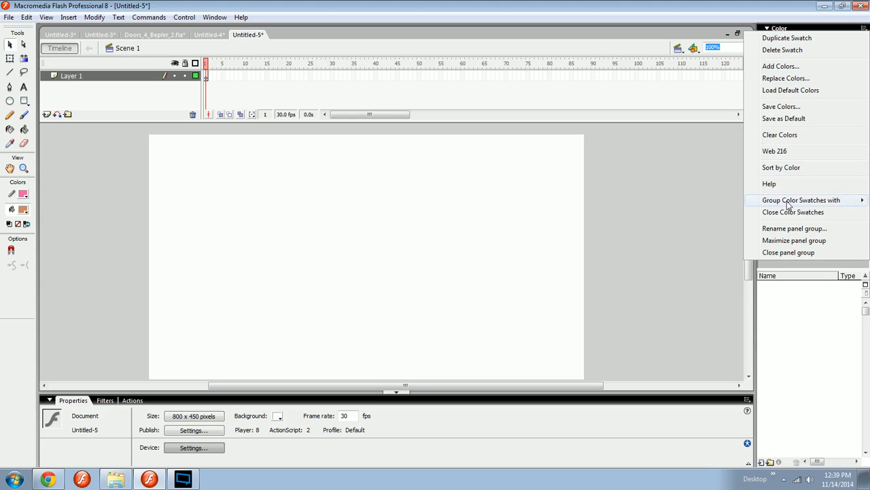
{"action": "mouse_move", "coordinate": [789, 204]}
{"action": "left_click", "coordinate": [776, 90]}
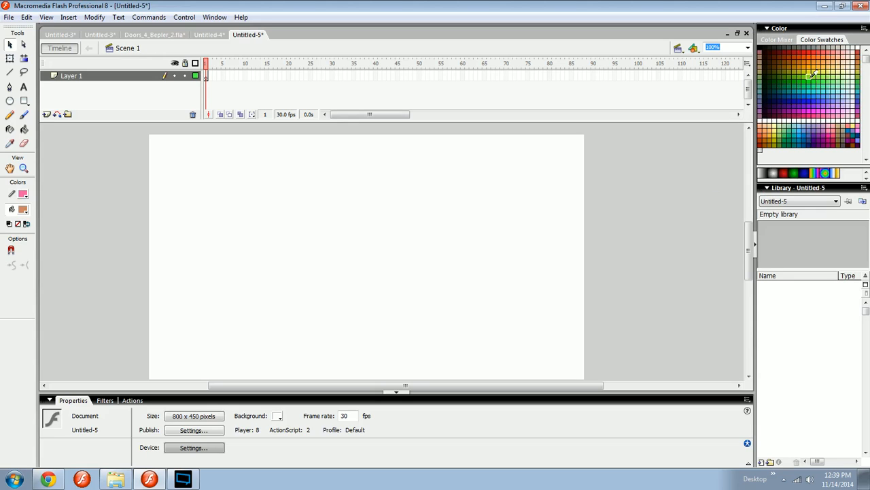
{"action": "left_click", "coordinate": [813, 50]}
{"action": "left_click", "coordinate": [864, 29]}
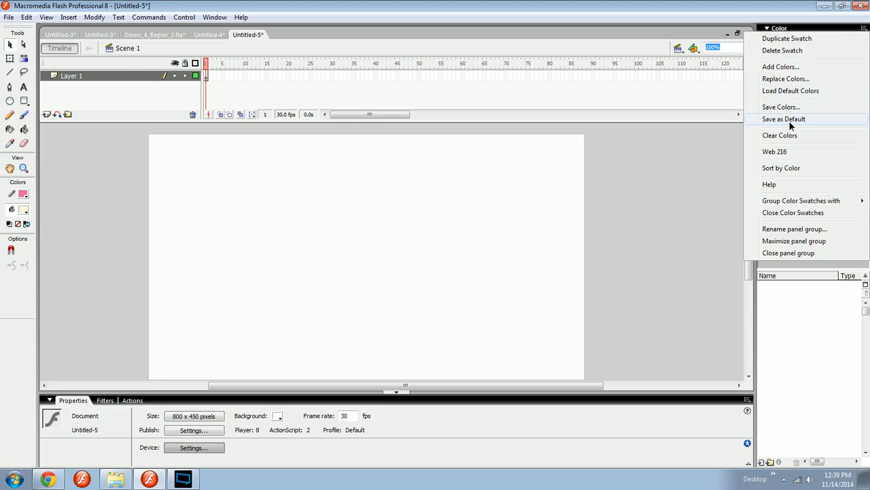
{"action": "left_click", "coordinate": [8, 45]}
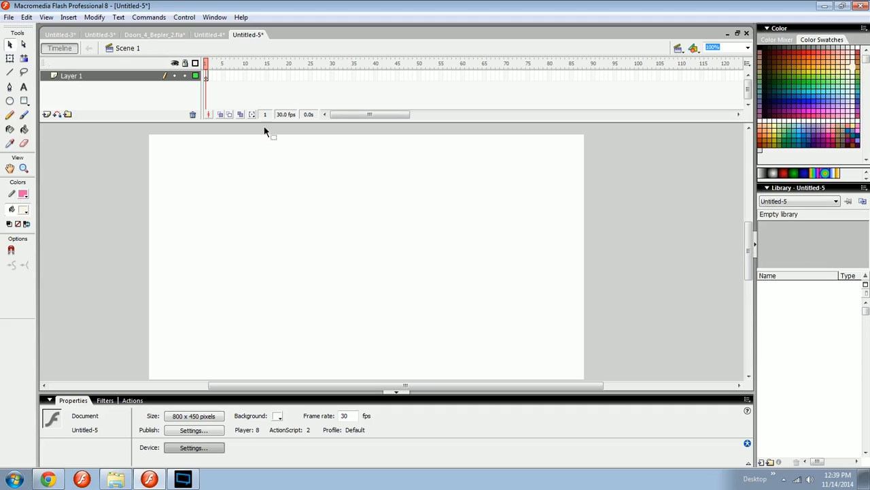
{"action": "left_click_drag", "start_coordinate": [234, 223], "coordinate": [336, 278]}
{"action": "left_click_drag", "start_coordinate": [232, 206], "coordinate": [340, 282]}
{"action": "left_click_drag", "start_coordinate": [749, 228], "coordinate": [751, 229]}
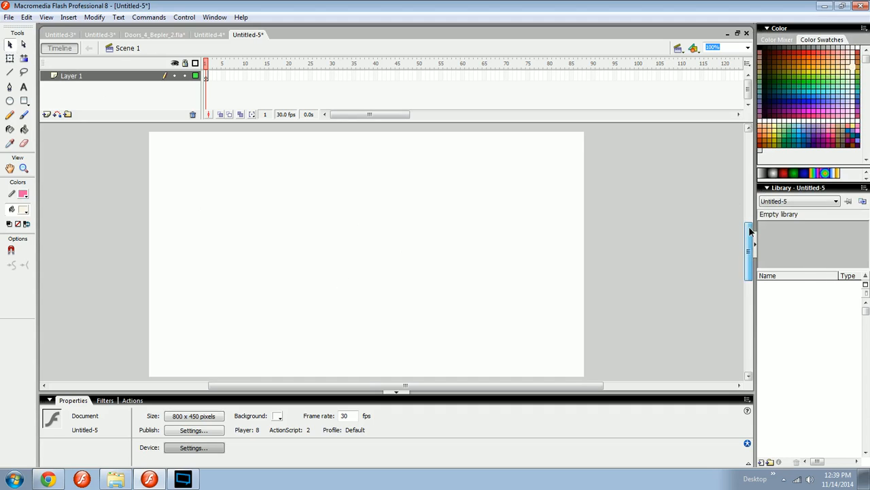
{"action": "left_click_drag", "start_coordinate": [444, 230], "coordinate": [476, 251]}
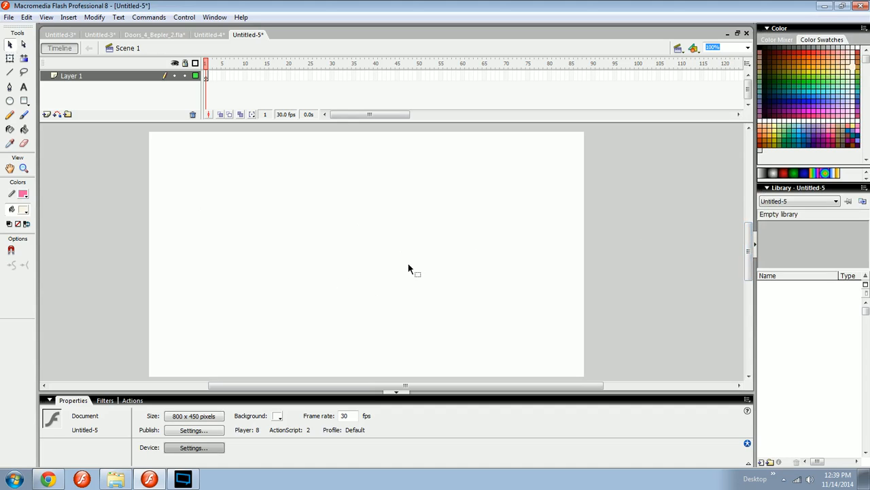
- Show the Info panel for reading object size and position
{"action": "left_click", "coordinate": [214, 17]}
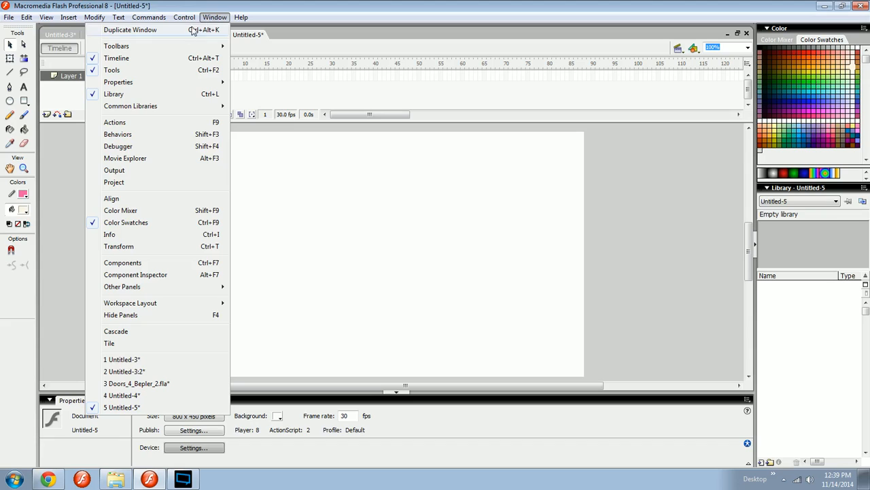
{"action": "left_click", "coordinate": [119, 234]}
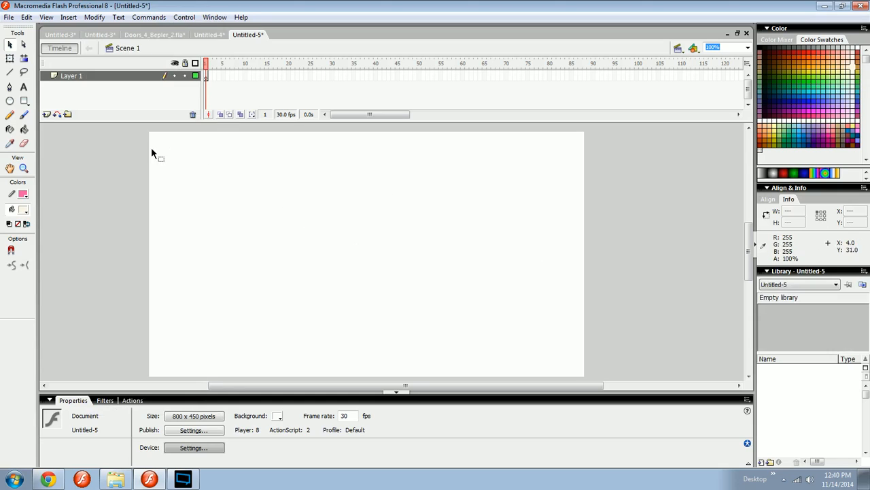
{"action": "left_click_drag", "start_coordinate": [171, 165], "coordinate": [178, 173]}
- Draw a rectangle about 190 by 122 px with red fill #BA1212 and no stroke, left of the stage center
{"action": "key", "text": "r"}
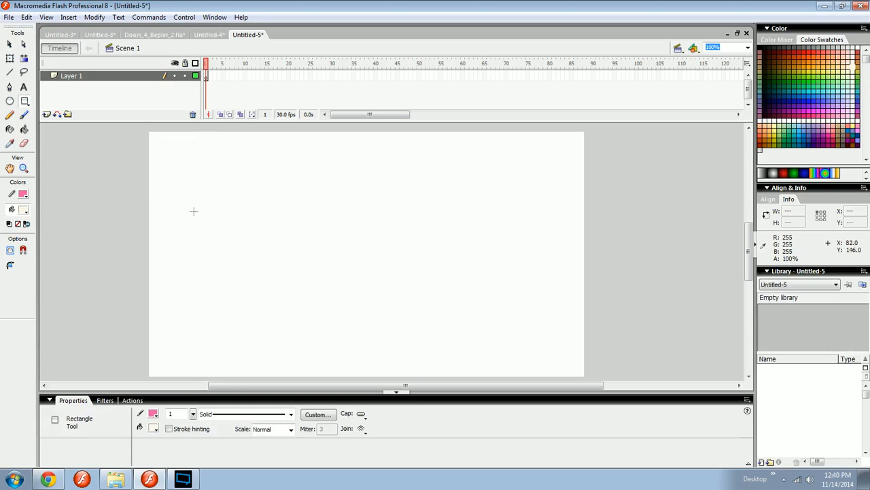
{"action": "left_click", "coordinate": [24, 209]}
{"action": "left_click", "coordinate": [72, 244]}
{"action": "left_click", "coordinate": [23, 194]}
{"action": "left_click", "coordinate": [150, 208]}
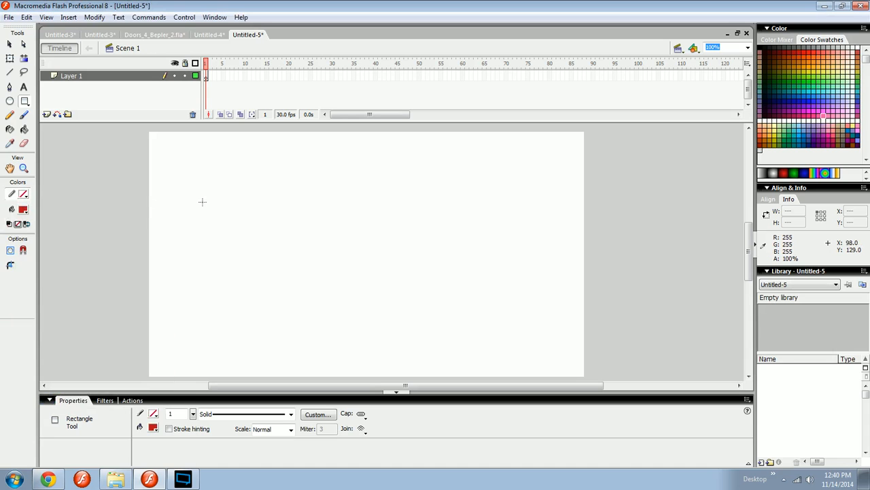
{"action": "left_click_drag", "start_coordinate": [209, 197], "coordinate": [313, 263]}
{"action": "key", "text": "v"}
{"action": "left_click", "coordinate": [273, 236]}
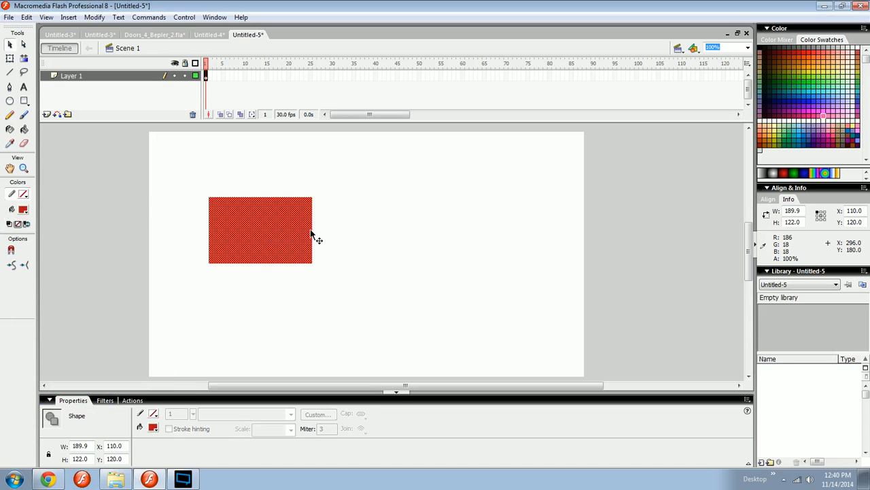
{"action": "left_click", "coordinate": [382, 236]}
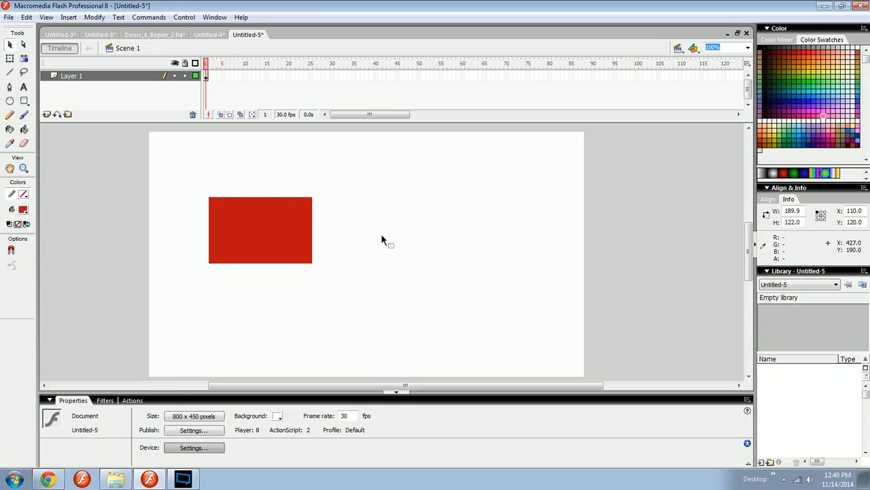
- Stretch the red rectangle's right side with Free Transform to a width of about 432 px
{"action": "left_click", "coordinate": [289, 230]}
{"action": "key", "text": "q"}
{"action": "left_click_drag", "start_coordinate": [312, 230], "coordinate": [444, 230]}
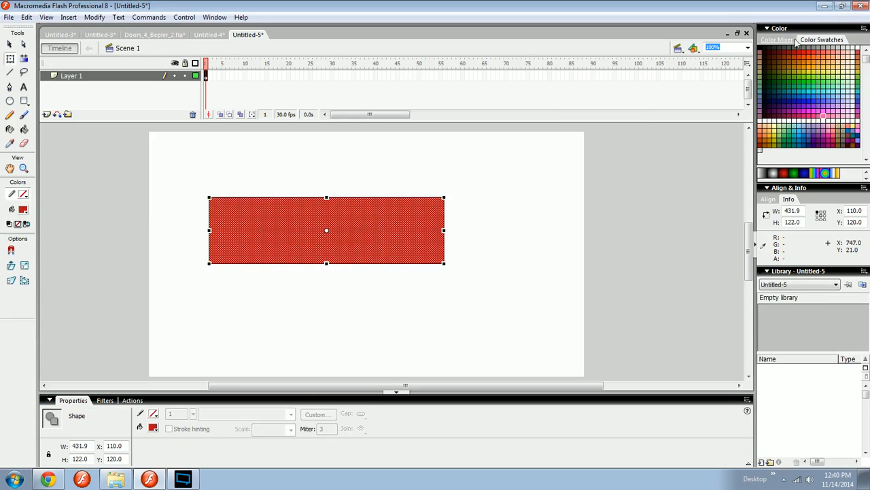
- Change the rectangle's fill type to Linear in the Color Mixer
{"action": "left_click", "coordinate": [794, 41]}
{"action": "left_click", "coordinate": [837, 54]}
{"action": "left_click", "coordinate": [841, 75]}
{"action": "left_click", "coordinate": [848, 55]}
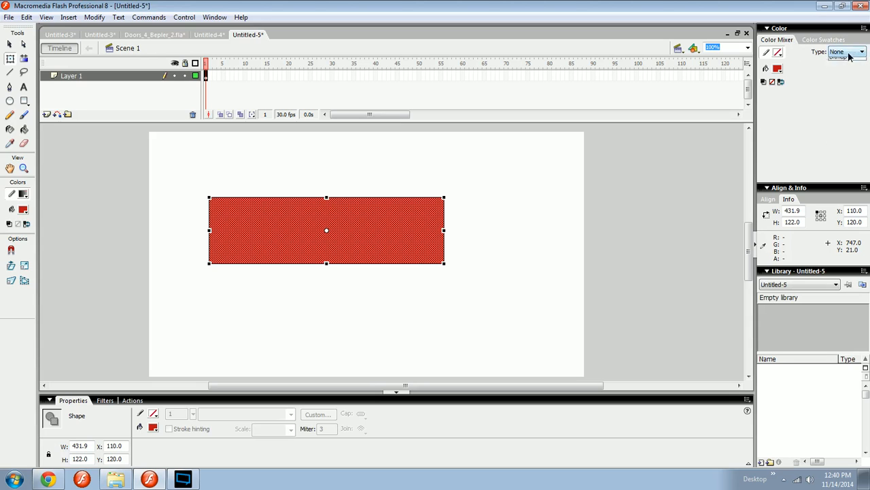
{"action": "left_click", "coordinate": [767, 69]}
{"action": "left_click", "coordinate": [849, 53]}
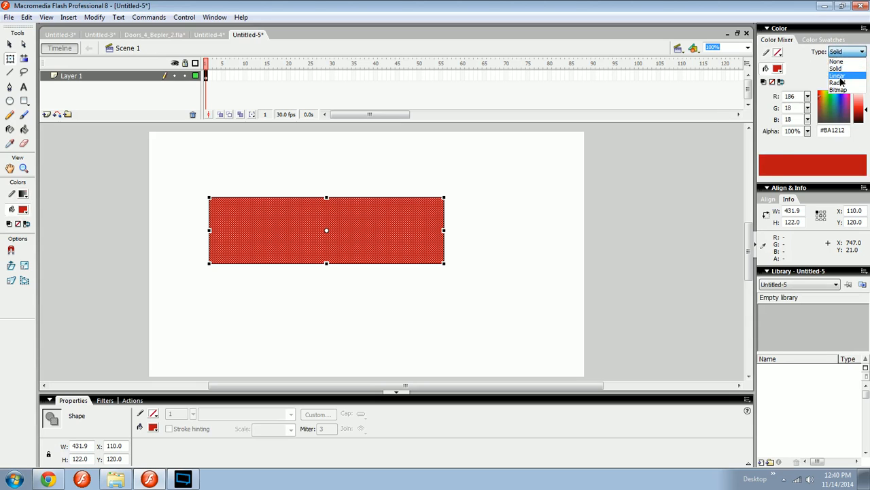
{"action": "left_click", "coordinate": [840, 77]}
- Set the linear gradient's start color to orange #FBC251 and its end color to blue #5CA6F0
{"action": "left_click", "coordinate": [760, 151]}
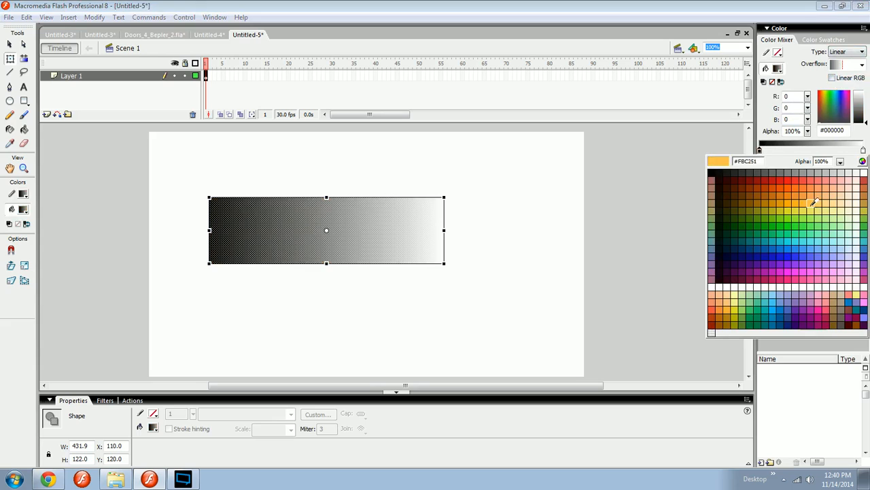
{"action": "left_click", "coordinate": [813, 202]}
{"action": "left_click", "coordinate": [863, 150]}
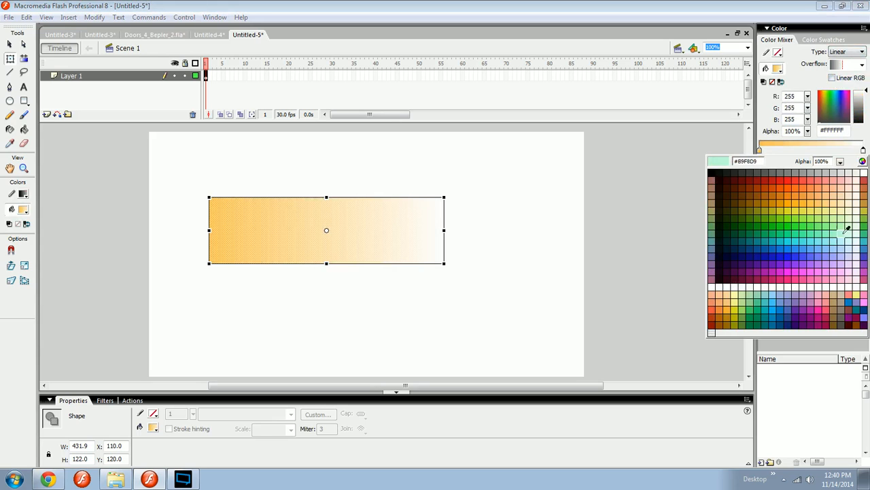
{"action": "left_click", "coordinate": [816, 253]}
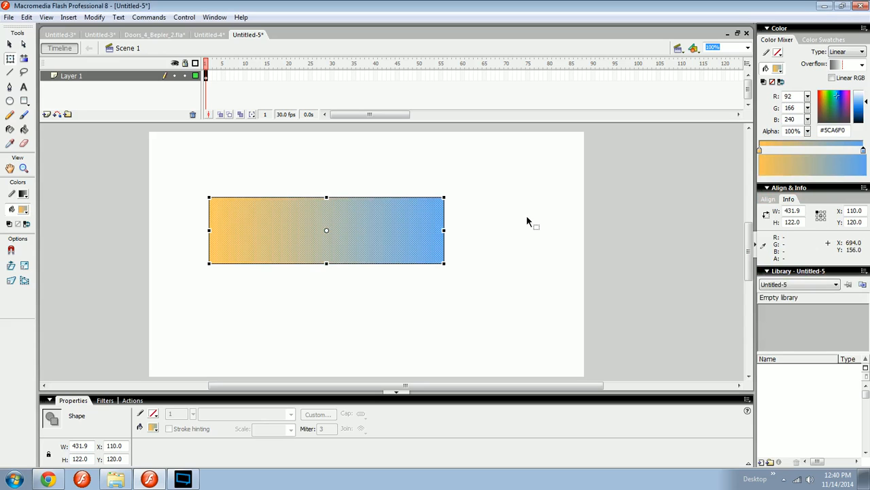
{"action": "left_click", "coordinate": [524, 196]}
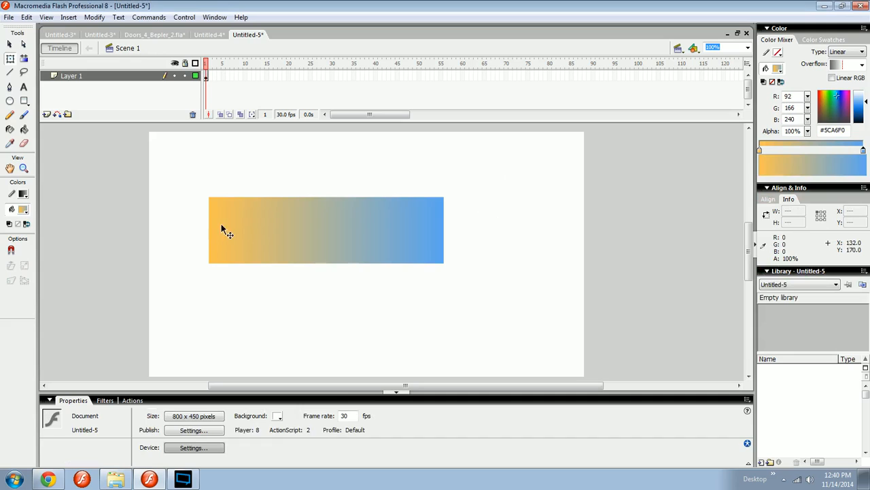
{"action": "left_click", "coordinate": [352, 238]}
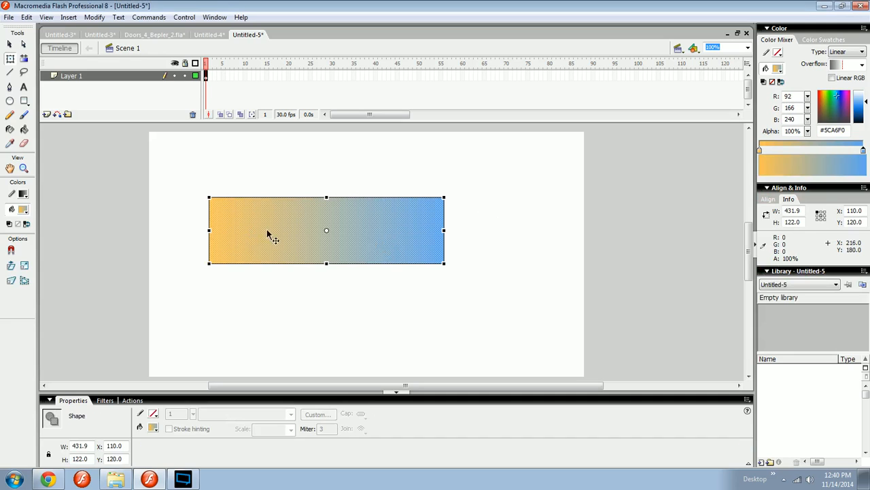
- Replace the rectangle's orange-to-blue gradient with a solid red fill, #E91616
{"action": "left_click", "coordinate": [364, 191]}
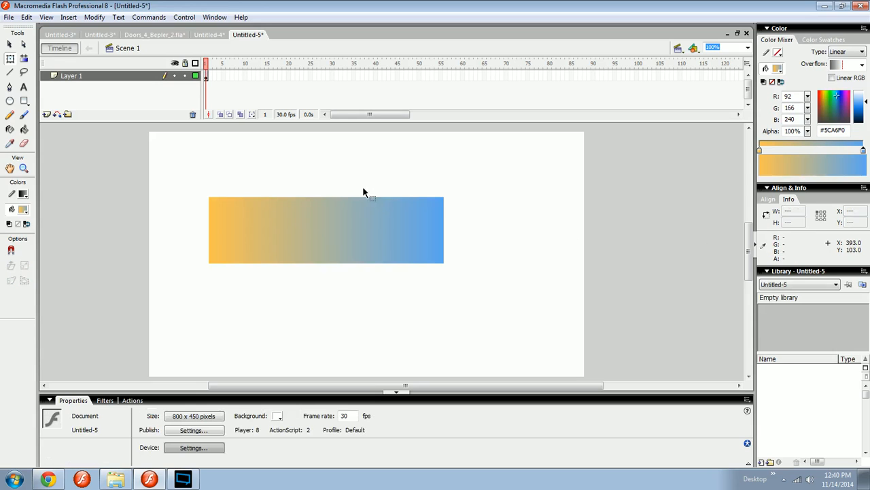
{"action": "left_click", "coordinate": [399, 210]}
{"action": "left_click", "coordinate": [777, 68]}
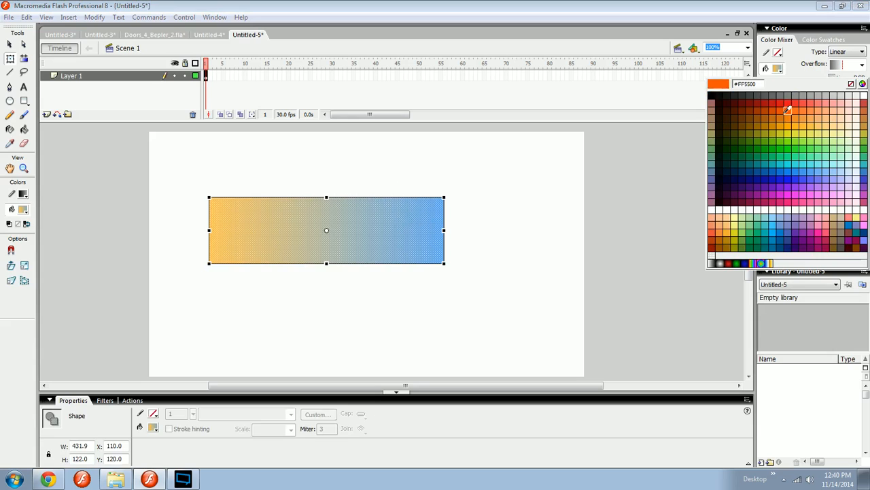
{"action": "left_click", "coordinate": [775, 103]}
{"action": "left_click", "coordinate": [535, 239]}
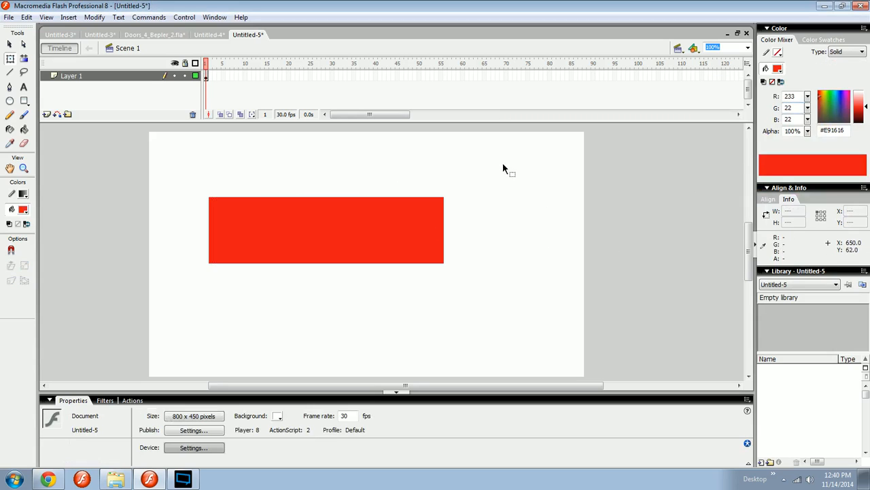
- Place a copy of the red rectangle below and to the right of the original, and lighten its fill to #F28484
{"action": "key", "text": "v"}
{"action": "left_click_drag", "start_coordinate": [354, 217], "coordinate": [454, 296]}
{"action": "left_click", "coordinate": [858, 99]}
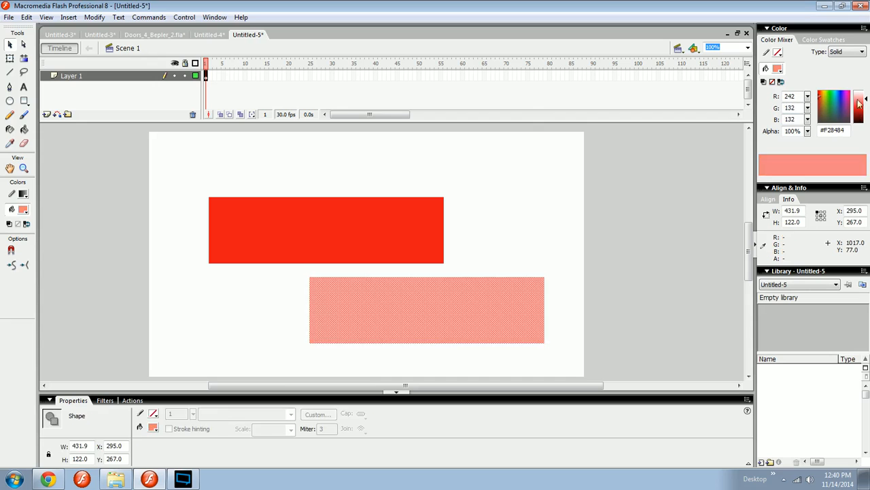
{"action": "left_click", "coordinate": [506, 261]}
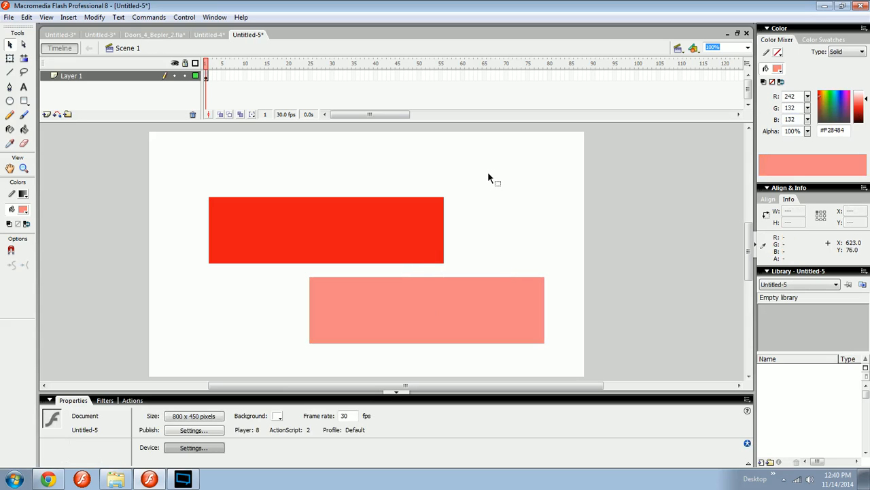
- Split a 101 px wide piece off the red rectangle's right end and fill it with the red-to-black radial gradient
{"action": "left_click_drag", "start_coordinate": [487, 171], "coordinate": [389, 274]}
{"action": "left_click_drag", "start_coordinate": [428, 227], "coordinate": [476, 216]}
{"action": "left_click", "coordinate": [777, 68]}
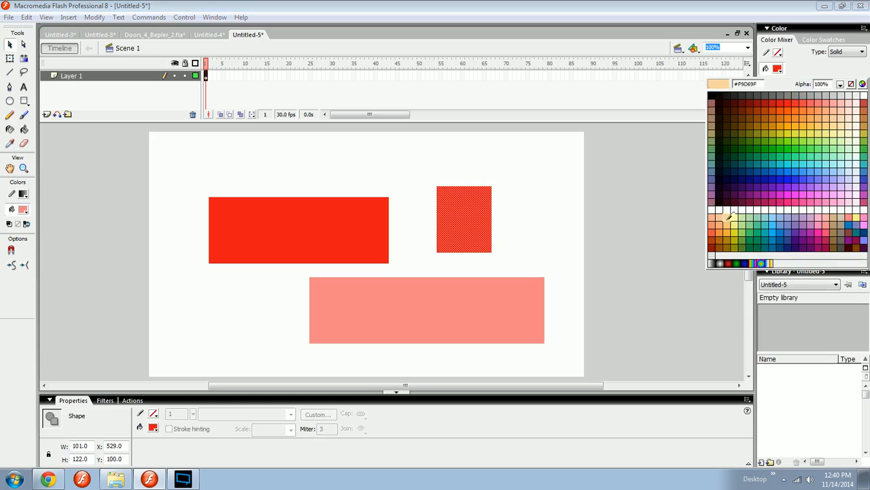
{"action": "left_click", "coordinate": [709, 265]}
{"action": "left_click", "coordinate": [519, 229]}
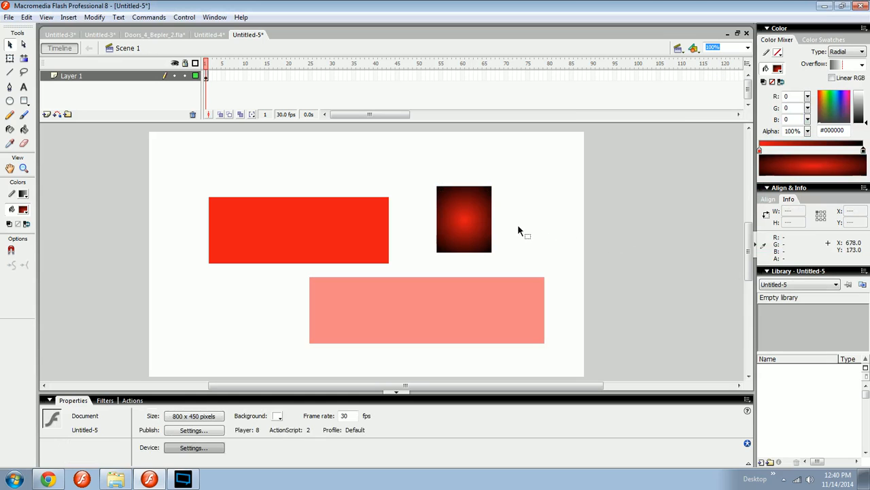
- Delete the separated piece with the radial gradient
{"action": "left_click", "coordinate": [458, 225]}
{"action": "key", "text": "Delete"}
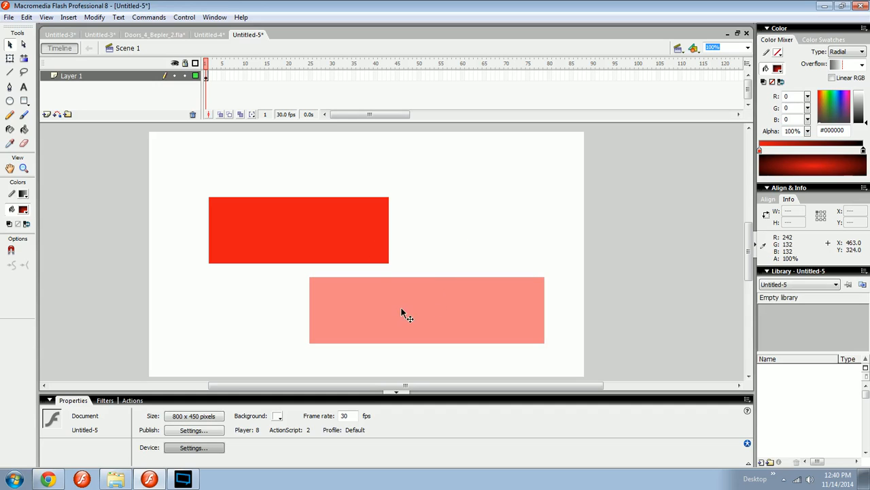
- Set the fill alpha of the light pink rectangle to 60%
{"action": "left_click", "coordinate": [528, 300]}
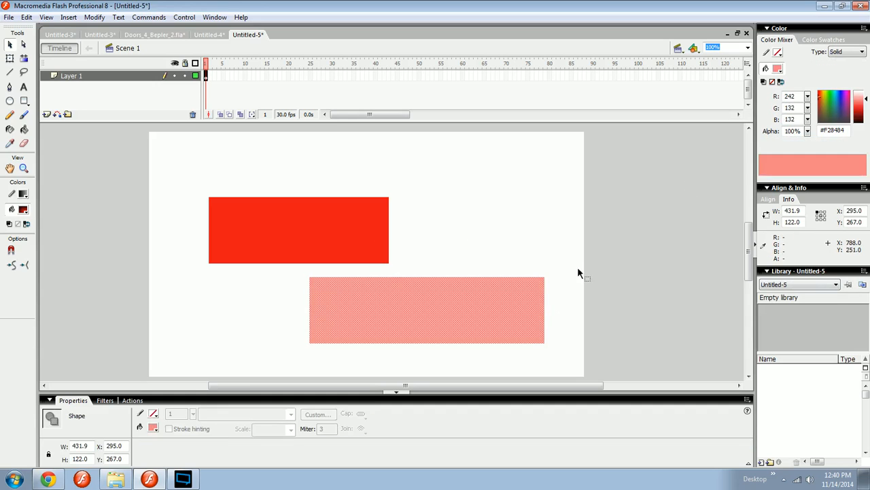
{"action": "left_click_drag", "start_coordinate": [808, 132], "coordinate": [808, 153]}
{"action": "left_click", "coordinate": [738, 253]}
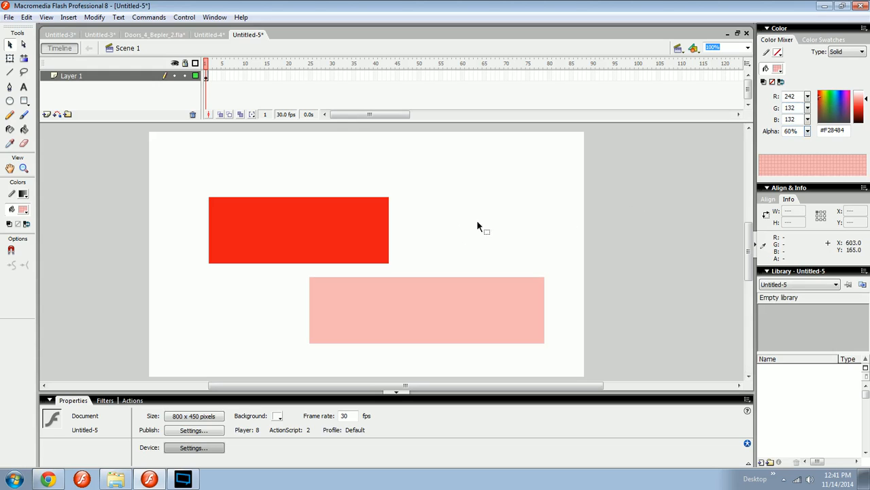
- Convert the translucent pink rectangle to a Button symbol with its registration point at the bottom-right corner
{"action": "left_click", "coordinate": [491, 305]}
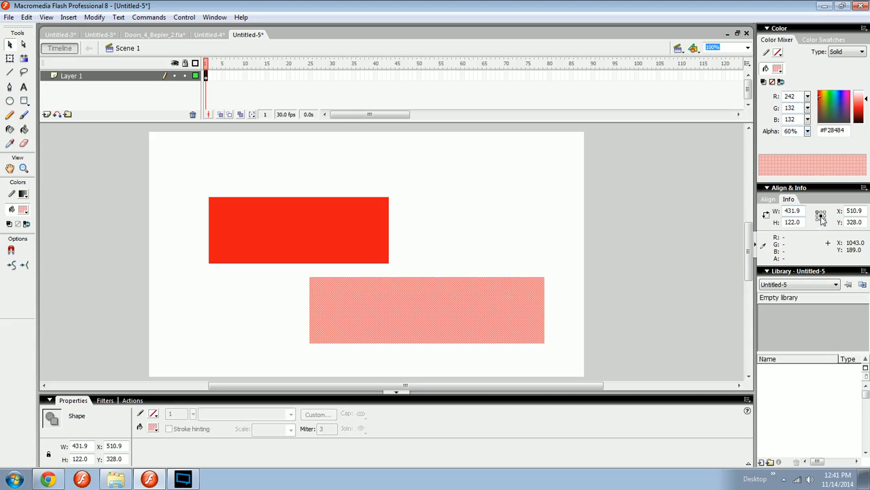
{"action": "key", "text": "F8"}
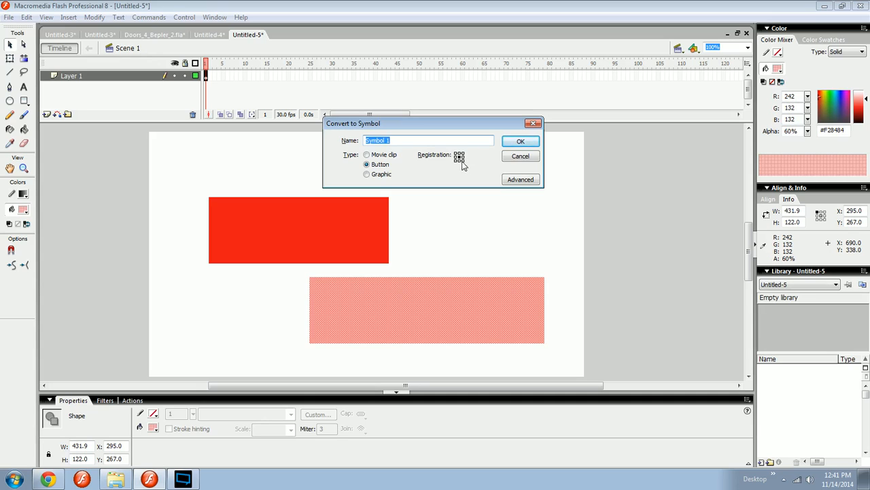
{"action": "left_click", "coordinate": [463, 161]}
{"action": "key", "text": "Return"}
{"action": "left_click", "coordinate": [548, 247]}
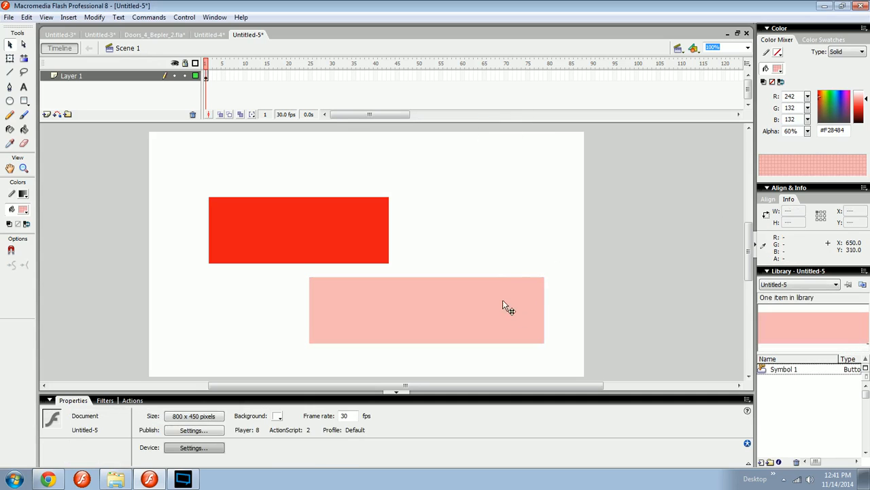
- Compare the pink button's X and Y coordinates for different reference points in the Info panel
{"action": "left_click", "coordinate": [503, 302]}
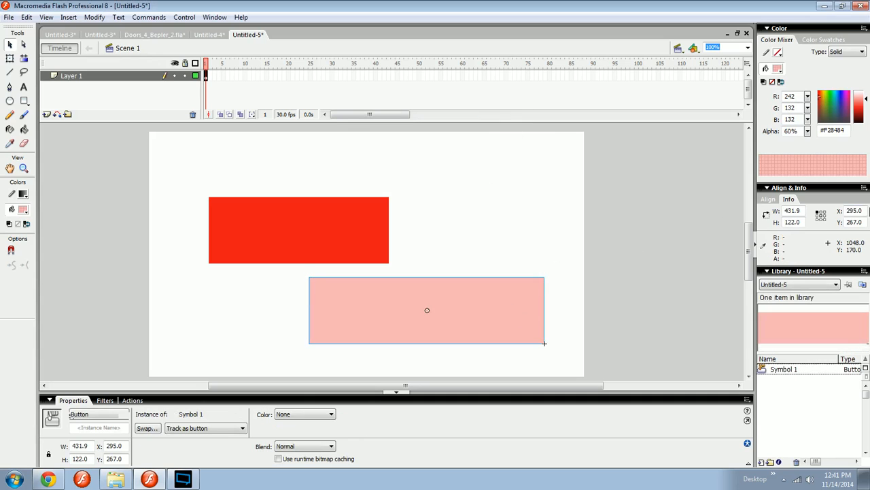
{"action": "left_click", "coordinate": [821, 216]}
{"action": "left_click", "coordinate": [824, 215]}
{"action": "left_click", "coordinate": [823, 218]}
- Examine the red rectangle's X and Y coordinates with the top-left and center reference points, along with its width
{"action": "left_click", "coordinate": [338, 216]}
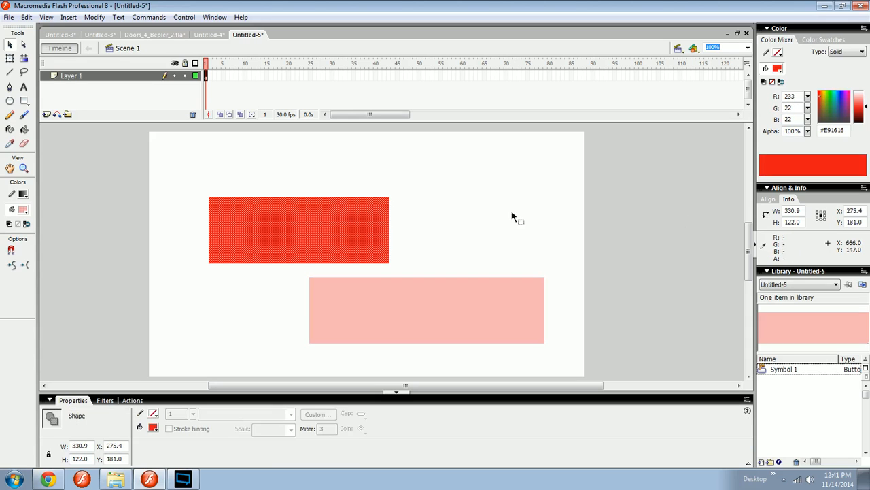
{"action": "left_click", "coordinate": [820, 215]}
{"action": "left_click", "coordinate": [819, 214]}
{"action": "left_click", "coordinate": [818, 212]}
{"action": "left_click", "coordinate": [818, 212]}
{"action": "left_click", "coordinate": [821, 216]}
{"action": "left_click", "coordinate": [770, 200]}
{"action": "left_click", "coordinate": [790, 200]}
{"action": "left_click", "coordinate": [820, 215]}
{"action": "left_click", "coordinate": [820, 215]}
{"action": "double_click", "coordinate": [780, 216]}
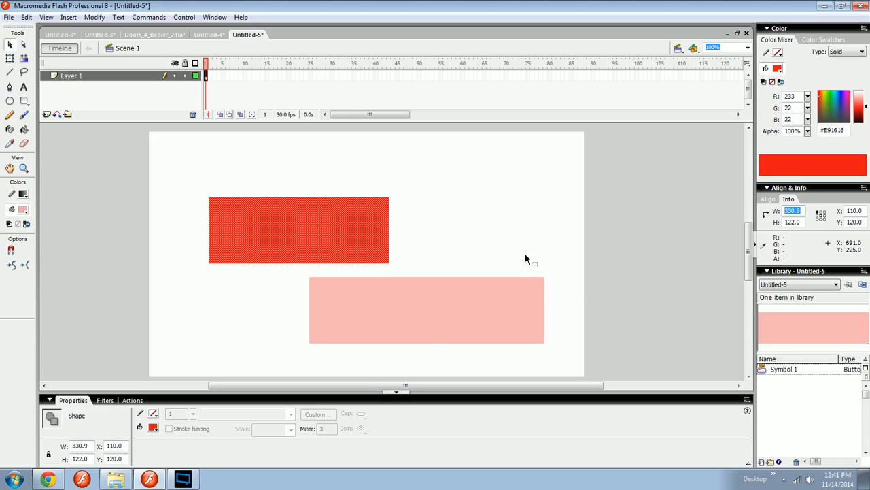
{"action": "left_click", "coordinate": [671, 245]}
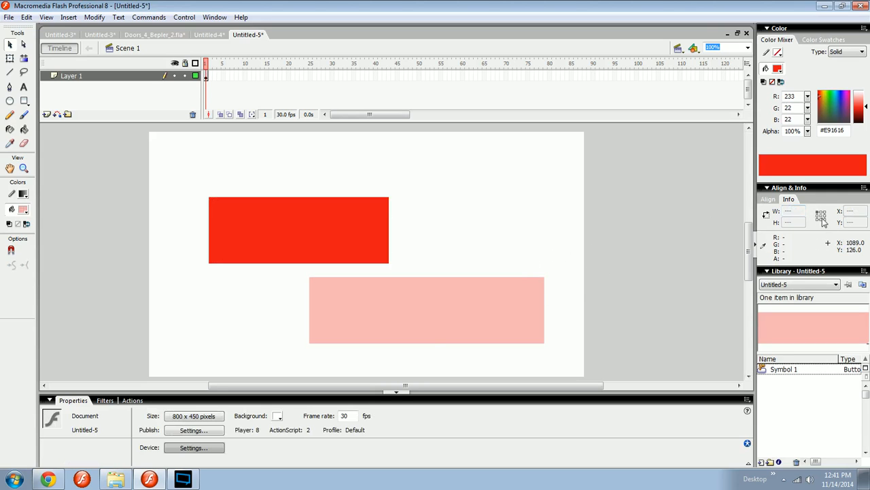
- Delete the pink button instance and the red rectangle from the stage
{"action": "left_click", "coordinate": [506, 333]}
{"action": "key", "text": "Delete"}
{"action": "left_click", "coordinate": [355, 230]}
{"action": "key", "text": "Delete"}
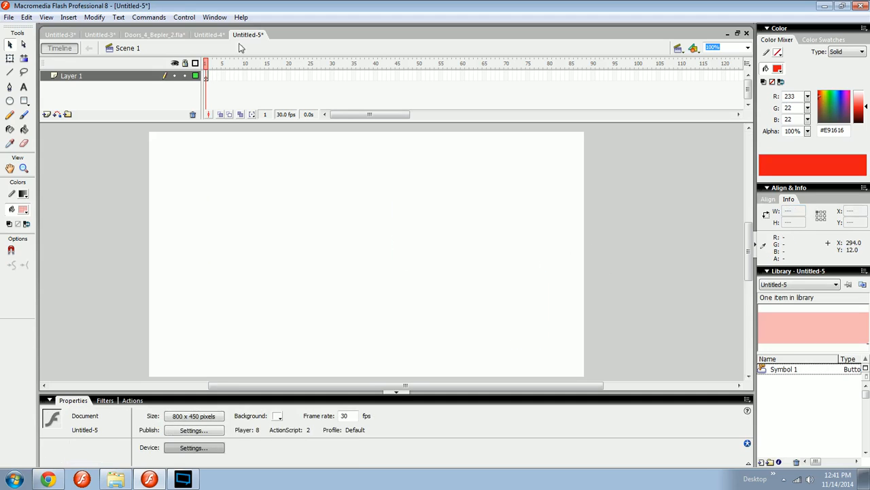
- Close the Align & Info panel group and open the Transform panel
{"action": "left_click", "coordinate": [207, 19]}
{"action": "left_click", "coordinate": [208, 22]}
{"action": "right_click", "coordinate": [799, 199]}
{"action": "left_click", "coordinate": [801, 273]}
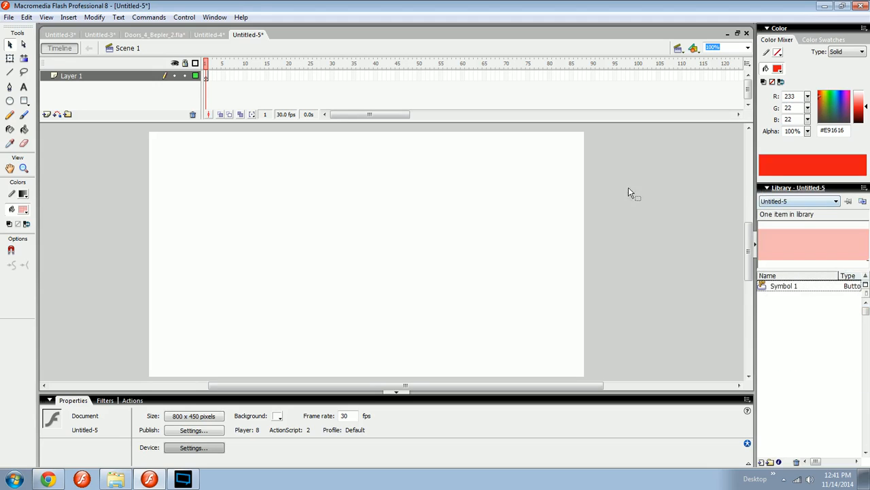
{"action": "left_click", "coordinate": [214, 18]}
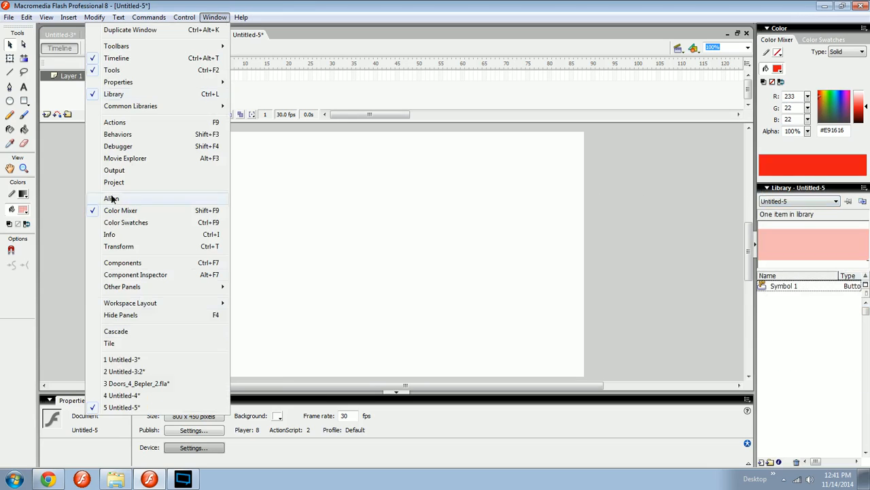
{"action": "left_click", "coordinate": [126, 249]}
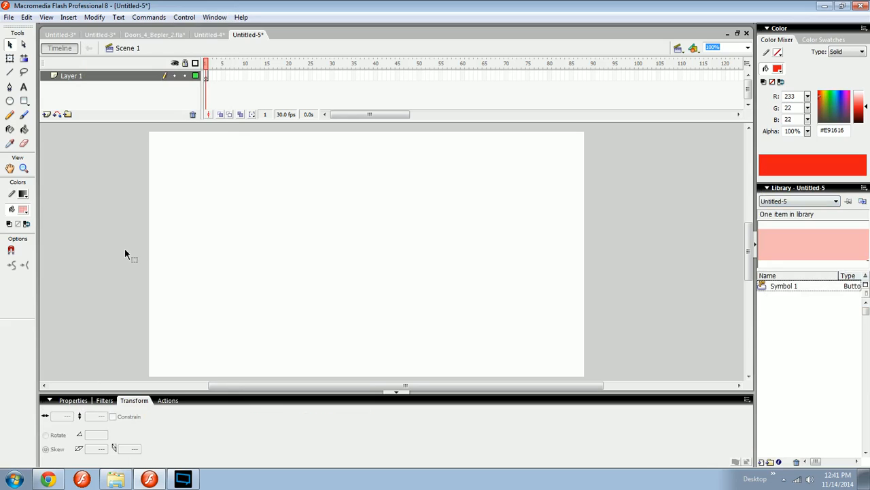
- Draw a rectangle with red fill #EB2D2D and no stroke, slightly left of the stage center
{"action": "left_click", "coordinate": [10, 59]}
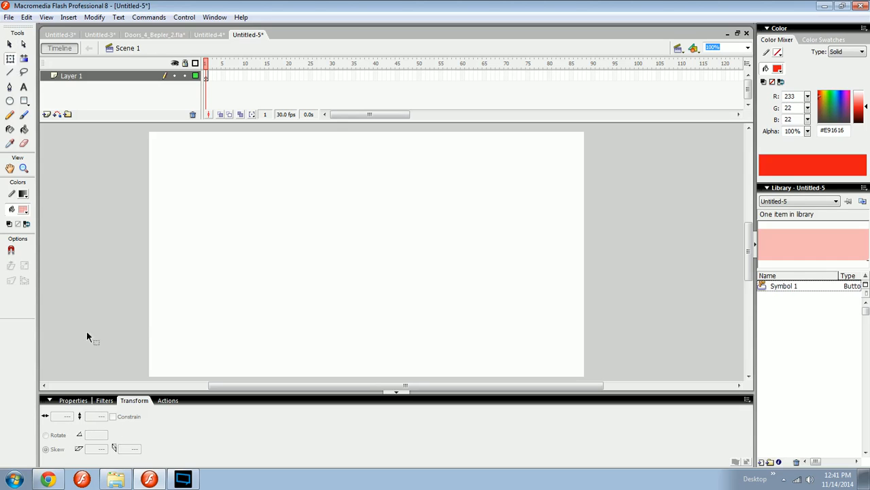
{"action": "key", "text": "r"}
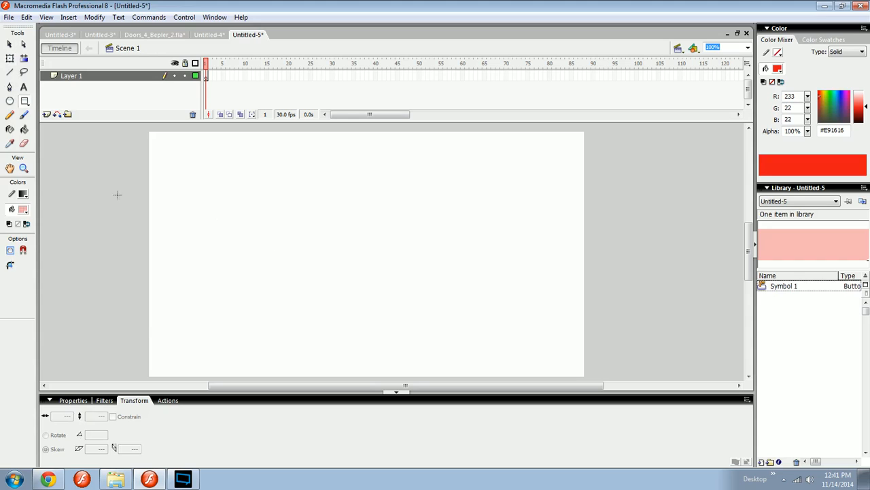
{"action": "left_click", "coordinate": [23, 209]}
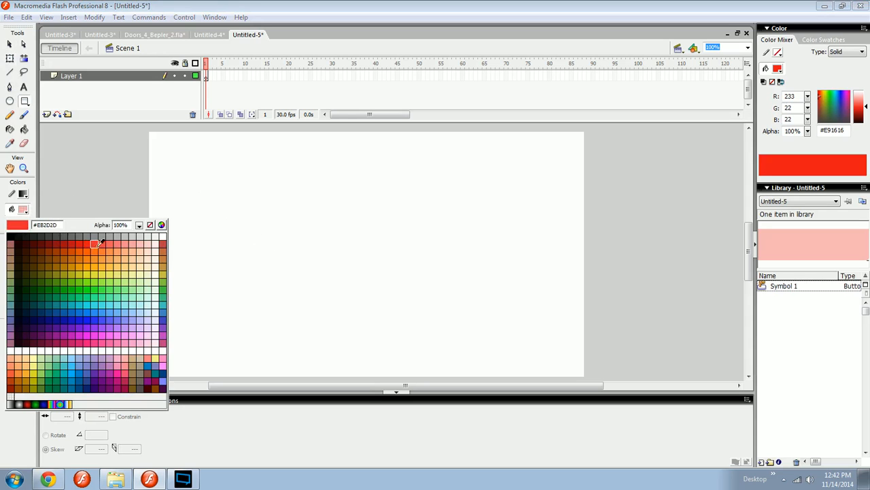
{"action": "left_click", "coordinate": [95, 239]}
{"action": "left_click", "coordinate": [22, 195]}
{"action": "left_click", "coordinate": [155, 212]}
{"action": "left_click_drag", "start_coordinate": [266, 198], "coordinate": [387, 303]}
- Change the new rectangle's fill to muted red #A73F3F in the Color Mixer
{"action": "key", "text": "v"}
{"action": "left_click", "coordinate": [359, 277]}
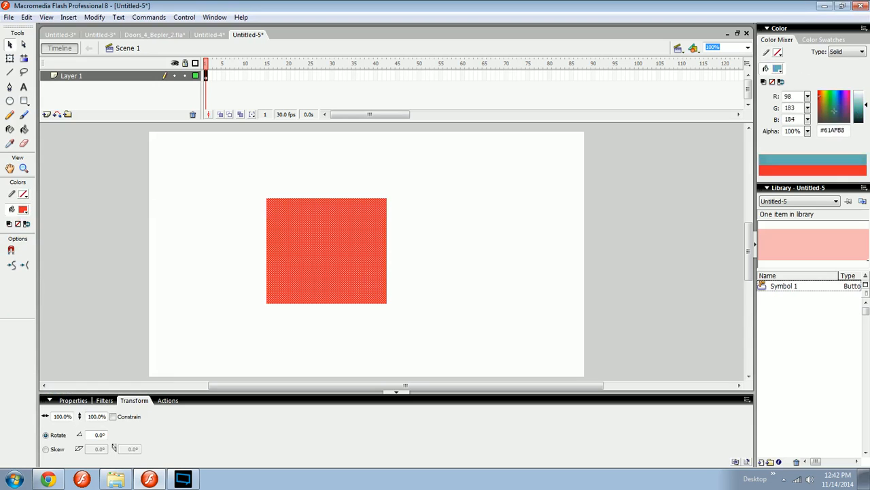
{"action": "left_click_drag", "start_coordinate": [820, 113], "coordinate": [865, 108]}
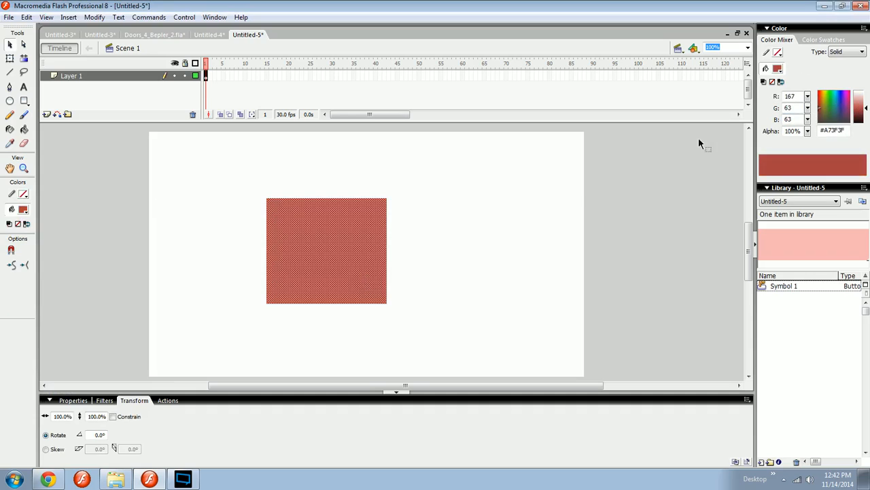
{"action": "left_click", "coordinate": [696, 141]}
- Move the rectangle to the middle of the stage and shrink it with Free Transform to about 76.9% in both directions
{"action": "left_click_drag", "start_coordinate": [340, 229], "coordinate": [410, 242]}
{"action": "key", "text": "q"}
{"action": "left_click_drag", "start_coordinate": [459, 211], "coordinate": [431, 237]}
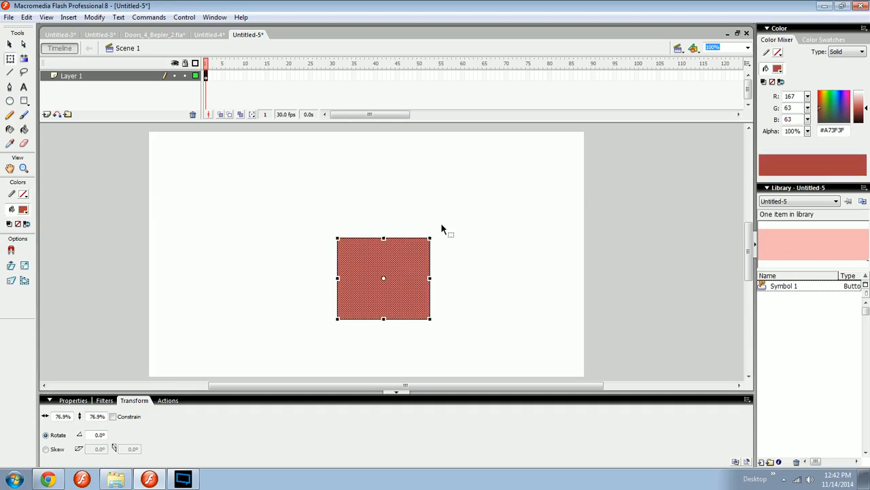
{"action": "left_click_drag", "start_coordinate": [425, 286], "coordinate": [407, 277]}
{"action": "left_click", "coordinate": [426, 266]}
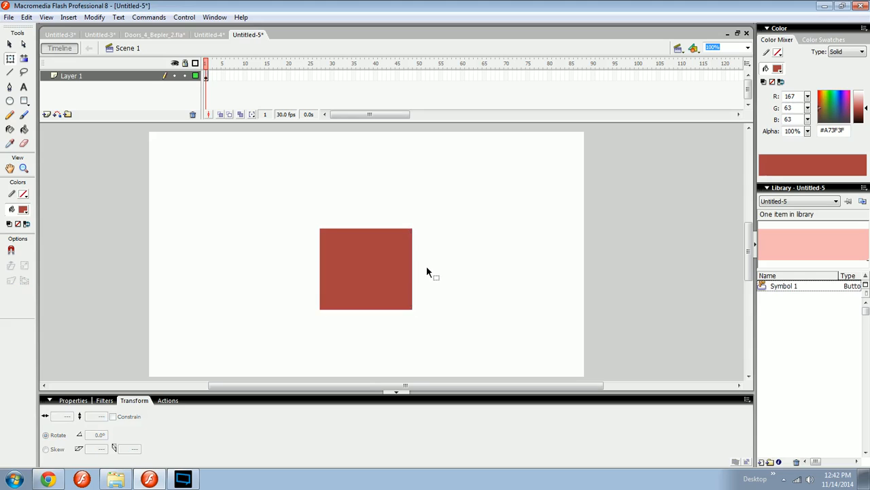
- Scale the rectangle to 200% in the Transform panel with its proportions constrained
{"action": "left_click", "coordinate": [386, 271]}
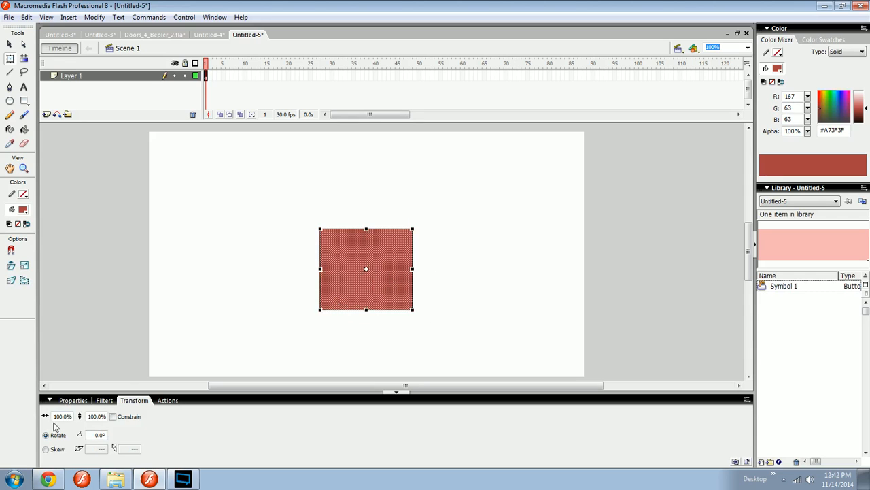
{"action": "left_click", "coordinate": [113, 416]}
{"action": "left_click", "coordinate": [62, 416]}
{"action": "type", "text": "200"}
{"action": "key", "text": "Return"}
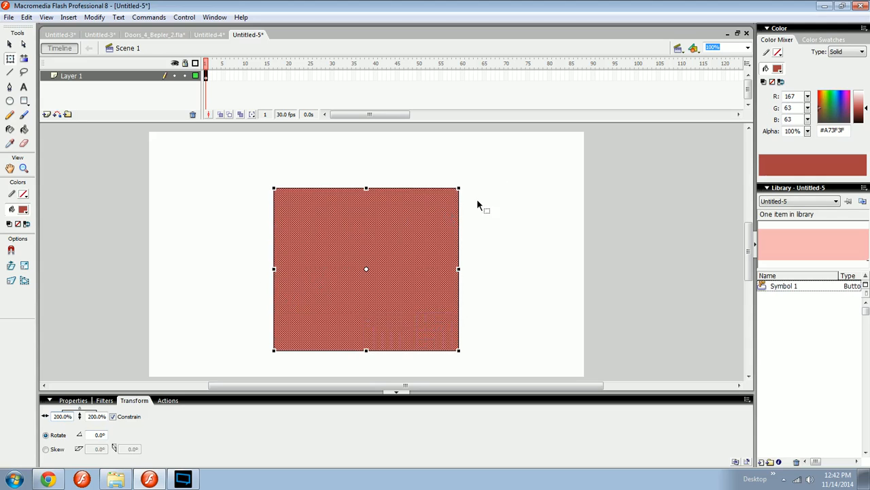
- Rotate the enlarged rectangle freehand by about 8.8° and undo the rotation
{"action": "left_click_drag", "start_coordinate": [467, 187], "coordinate": [483, 198]}
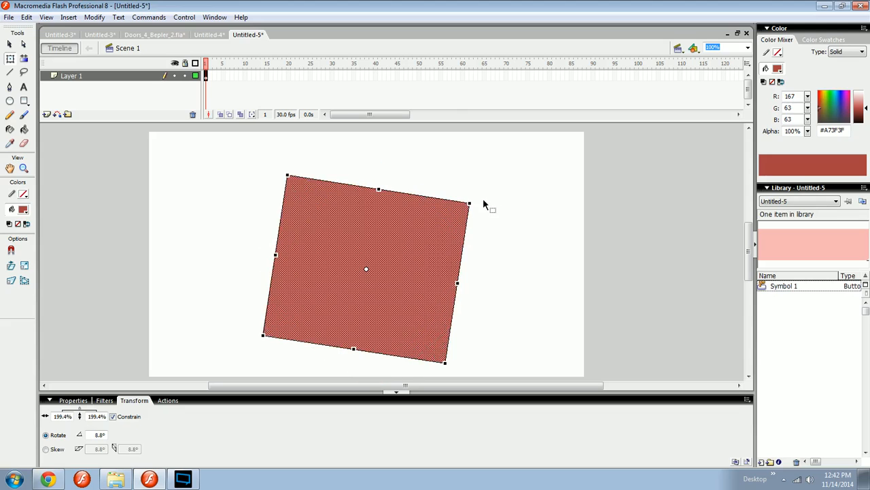
{"action": "key", "text": "ctrl+z"}
- Rotate the rectangle by 35° in the Transform panel, and change the rotation to -35°
{"action": "left_click_drag", "start_coordinate": [94, 435], "coordinate": [115, 436]}
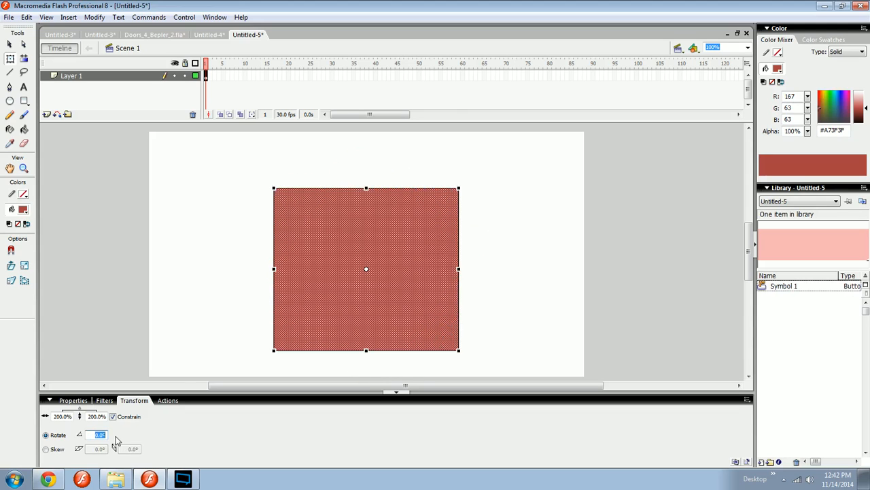
{"action": "type", "text": "35"}
{"action": "key", "text": "Return"}
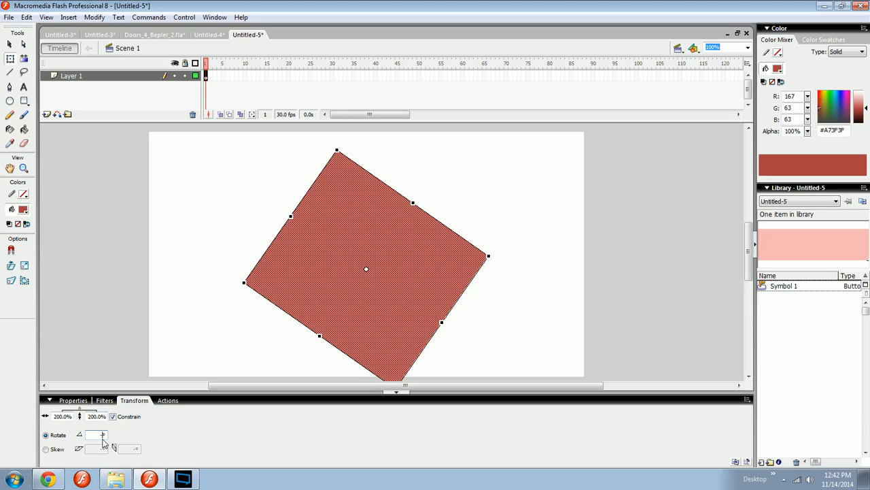
{"action": "key", "text": "Return"}
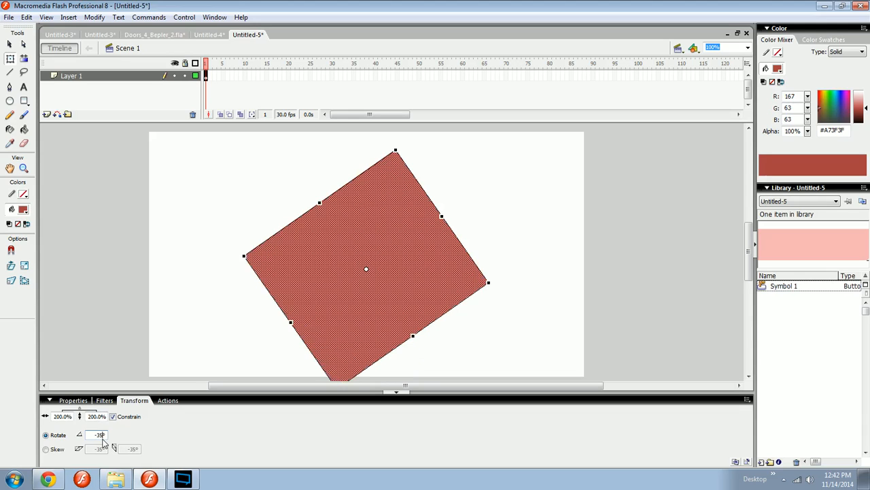
{"action": "left_click", "coordinate": [220, 320]}
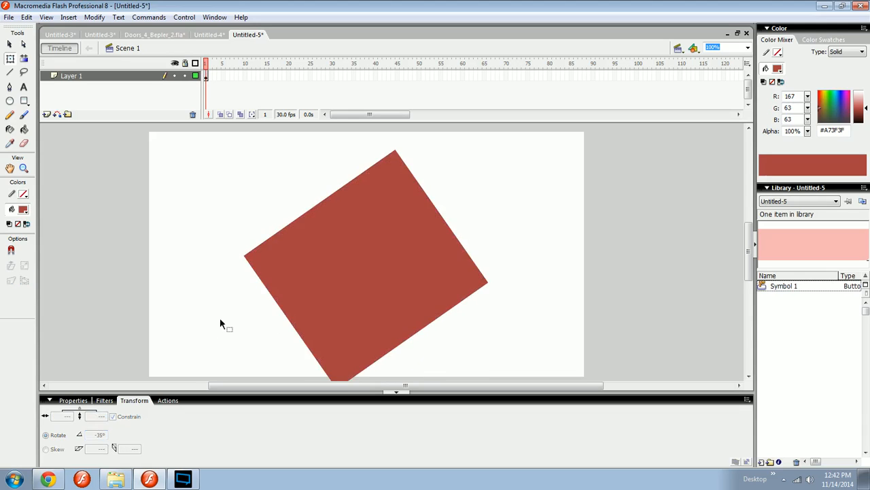
- Delete the rotated rectangle and draw a new one about 297 by 238 px in the middle of the stage
{"action": "left_click", "coordinate": [413, 266]}
{"action": "key", "text": "Delete"}
{"action": "left_click_drag", "start_coordinate": [297, 249], "coordinate": [344, 279]}
{"action": "key", "text": "r"}
{"action": "mouse_move", "coordinate": [283, 186]}
{"action": "left_mouse_down"}
{"action": "mouse_move", "coordinate": [447, 305]}
{"action": "mouse_move", "coordinate": [445, 314]}
{"action": "left_mouse_up"}
- Skew the new rectangle by 50° horizontally and 50° vertically in the Transform panel
{"action": "key", "text": "v"}
{"action": "left_click", "coordinate": [397, 264]}
{"action": "left_click", "coordinate": [46, 450]}
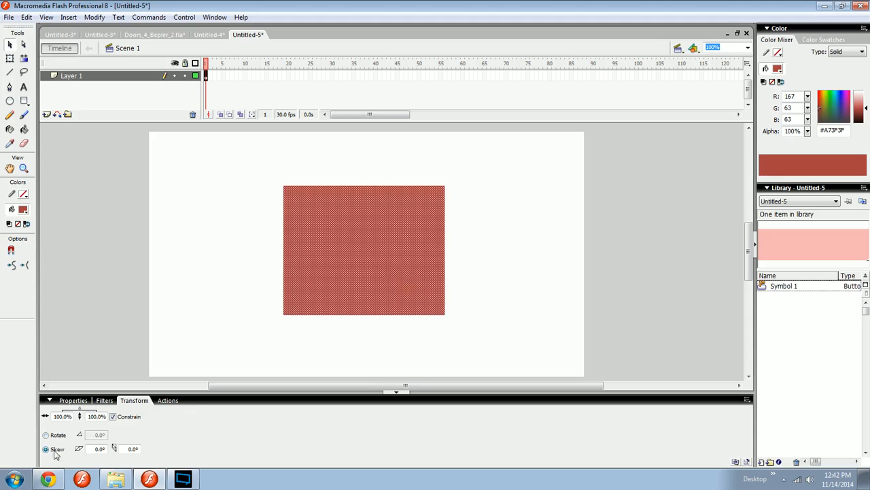
{"action": "double_click", "coordinate": [97, 448]}
{"action": "type", "text": "50"}
{"action": "key", "text": "Return"}
{"action": "key", "text": "Tab"}
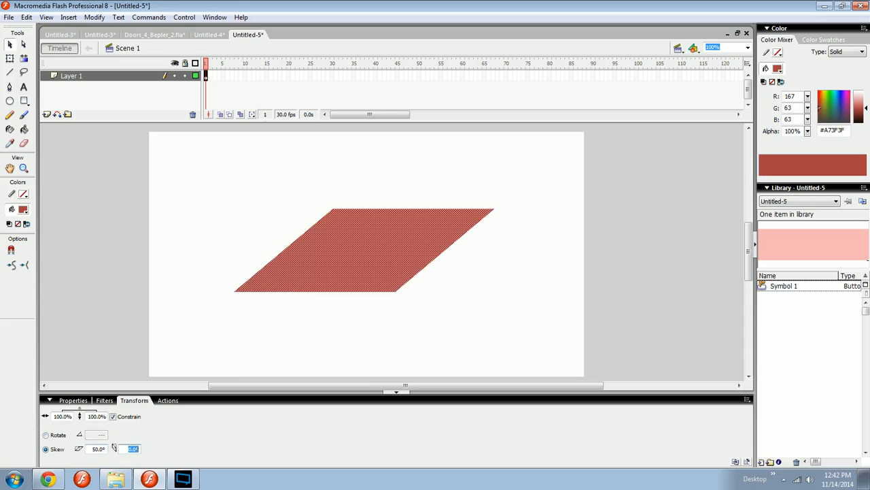
{"action": "type", "text": "50"}
{"action": "key", "text": "Return"}
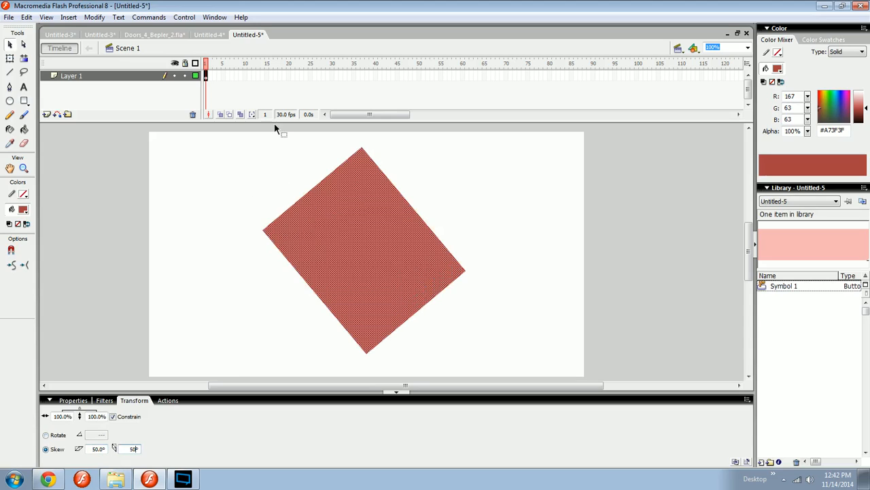
- Delete the skewed rectangle from the stage
{"action": "left_click", "coordinate": [242, 263]}
{"action": "left_click", "coordinate": [326, 229]}
{"action": "key", "text": "Delete"}
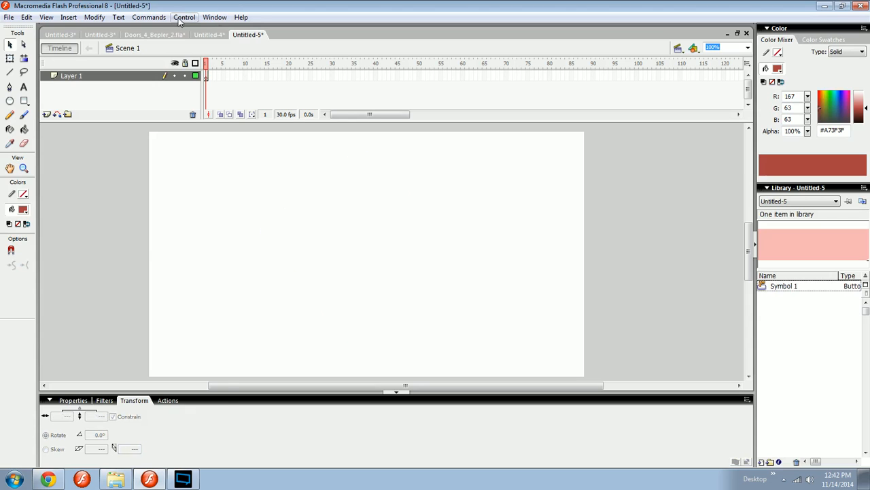
- Close the panel group that contains Transform and reopen the document's Properties panel
{"action": "left_click", "coordinate": [205, 19]}
{"action": "left_click", "coordinate": [280, 320]}
{"action": "right_click", "coordinate": [130, 399]}
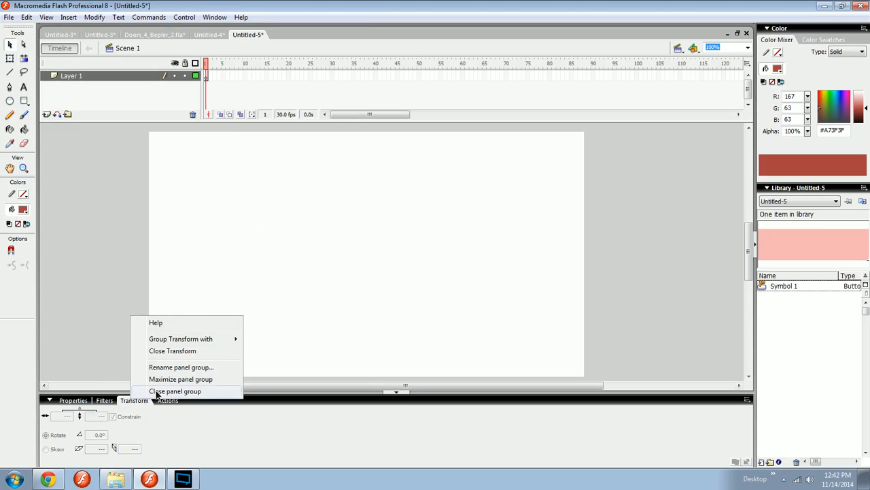
{"action": "left_click", "coordinate": [163, 392]}
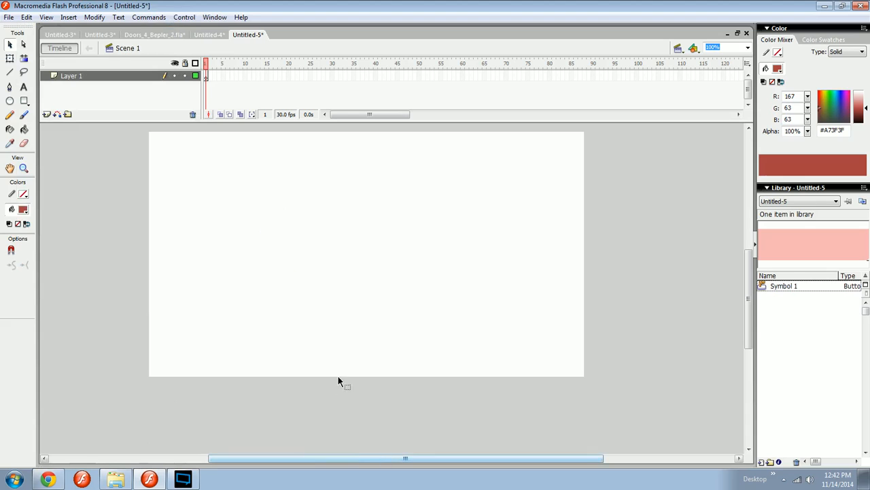
{"action": "key", "text": "ctrl+F3"}
- Open the Components panel and examine the User Interface components such as MenuBar, NumericStepper, ProgressBar and RadioButton
{"action": "left_click", "coordinate": [214, 17]}
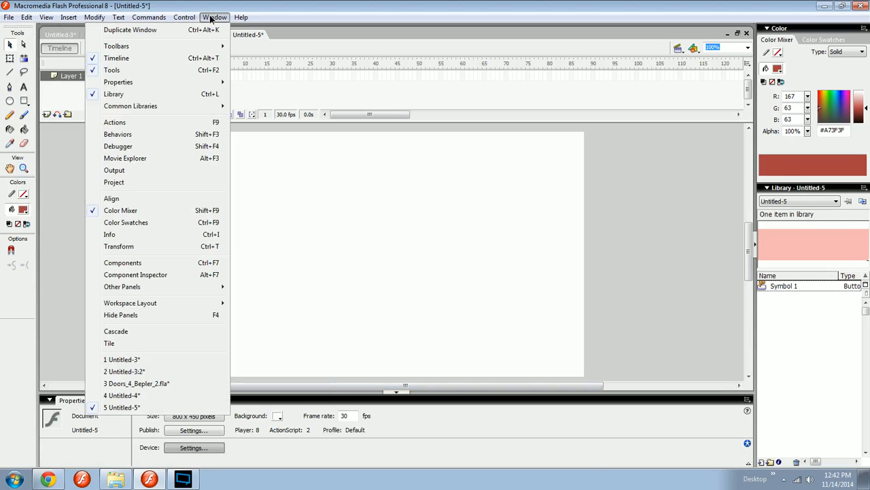
{"action": "left_click", "coordinate": [128, 264]}
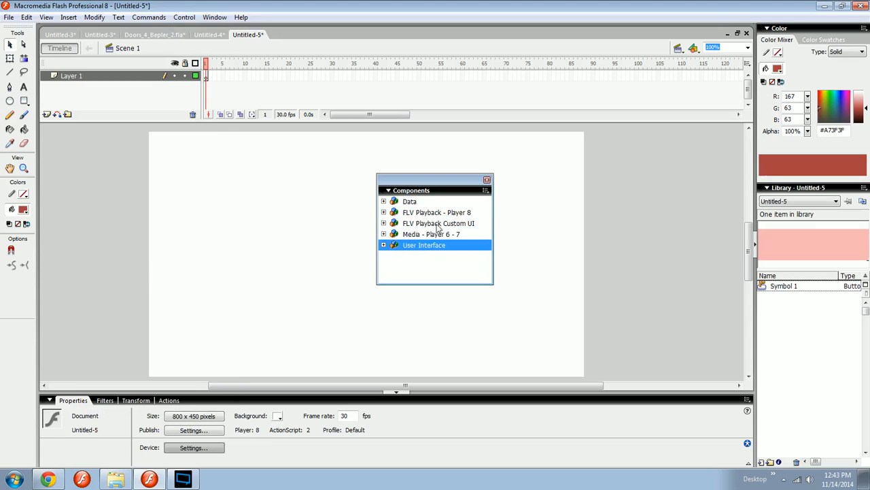
{"action": "left_click", "coordinate": [384, 245]}
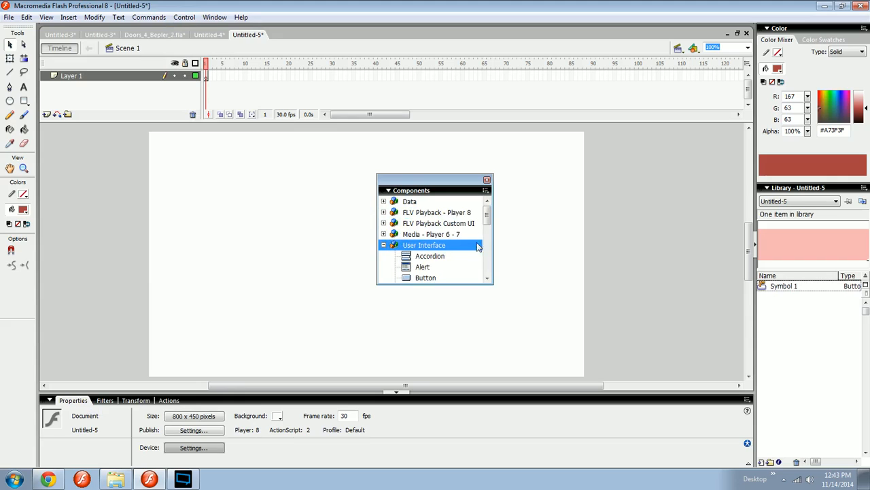
{"action": "left_click_drag", "start_coordinate": [486, 212], "coordinate": [361, 225]}
{"action": "left_click", "coordinate": [424, 223]}
{"action": "left_click", "coordinate": [426, 238]}
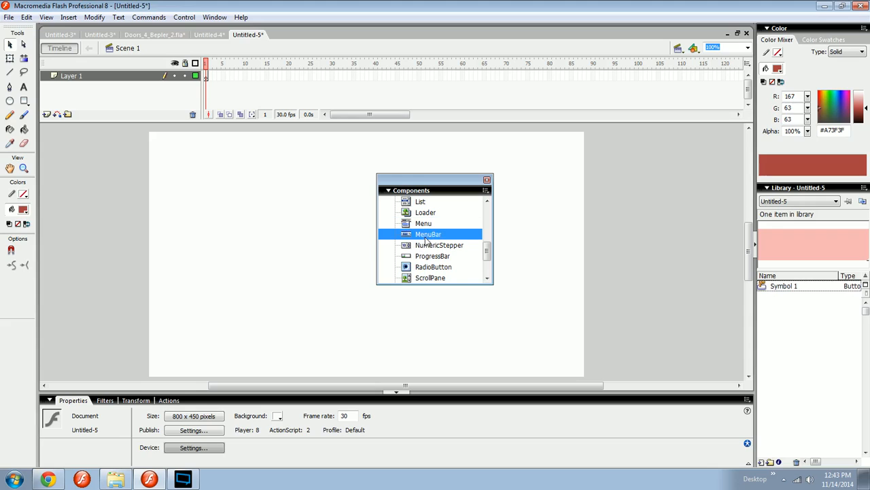
{"action": "left_click", "coordinate": [426, 246]}
{"action": "left_click", "coordinate": [411, 257]}
{"action": "left_click", "coordinate": [443, 267]}
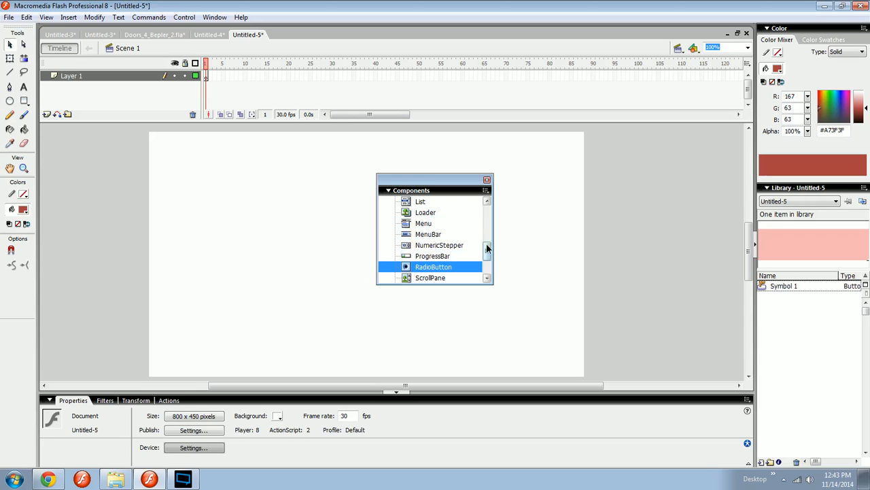
- Examine the remaining User Interface components down to Window, collapse the category and close the Components panel
{"action": "left_click_drag", "start_coordinate": [486, 252], "coordinate": [488, 263]}
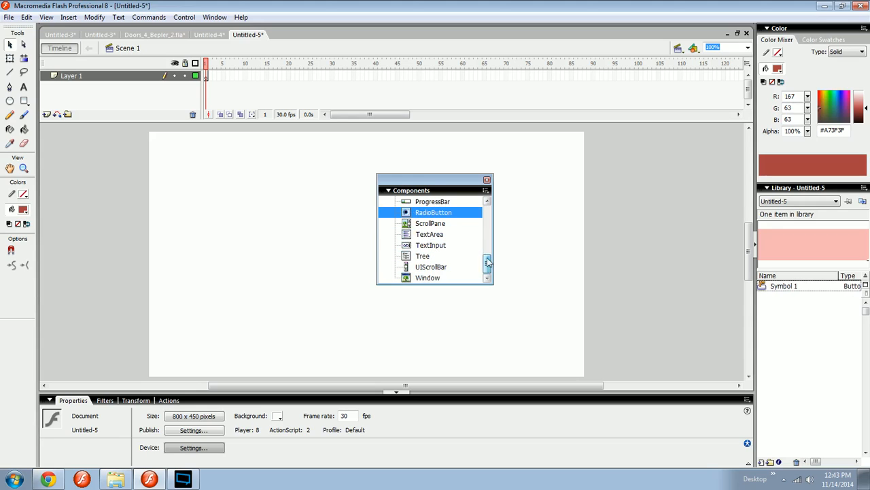
{"action": "left_click", "coordinate": [425, 256]}
{"action": "left_click", "coordinate": [425, 234]}
{"action": "left_click", "coordinate": [425, 223]}
{"action": "left_click", "coordinate": [428, 267]}
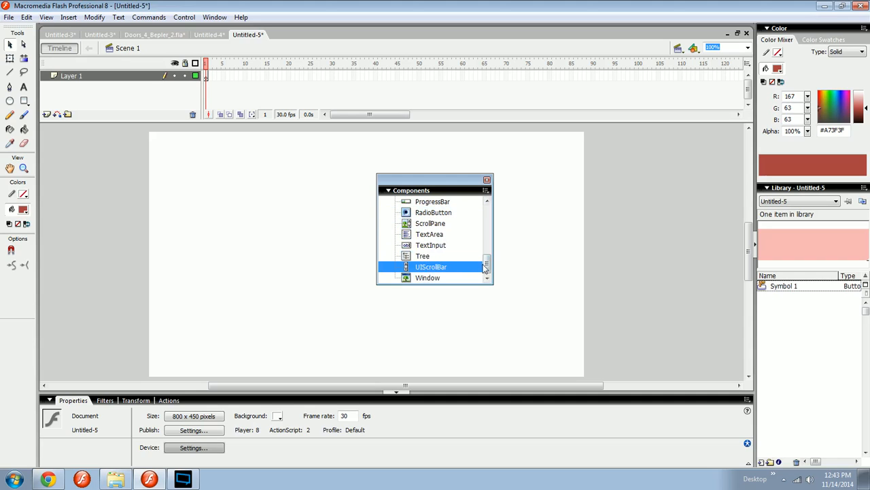
{"action": "left_click_drag", "start_coordinate": [485, 268], "coordinate": [486, 213]}
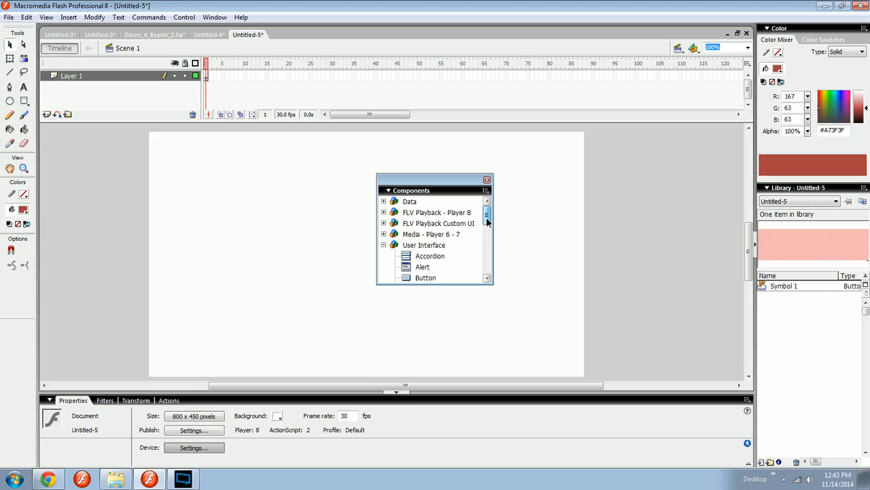
{"action": "left_click", "coordinate": [390, 246]}
{"action": "double_click", "coordinate": [414, 243]}
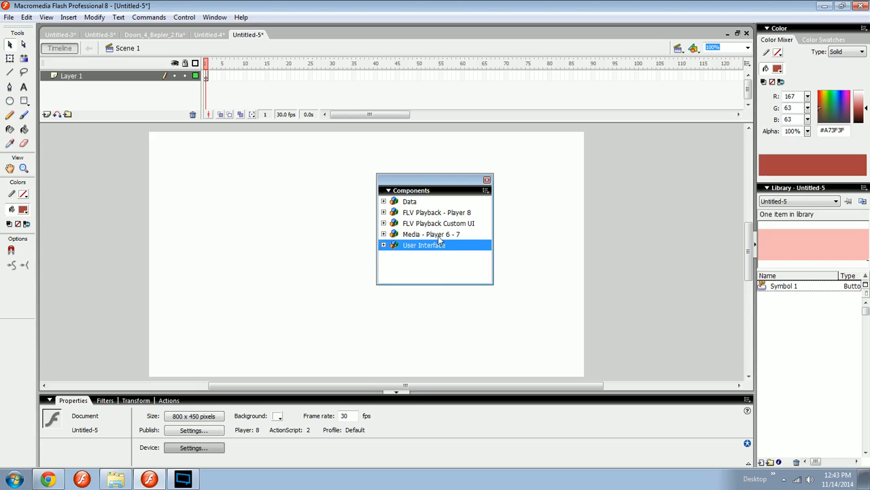
{"action": "left_click", "coordinate": [487, 179]}
- Open the Accessibility panel to view its options and close it again
{"action": "left_click", "coordinate": [215, 17]}
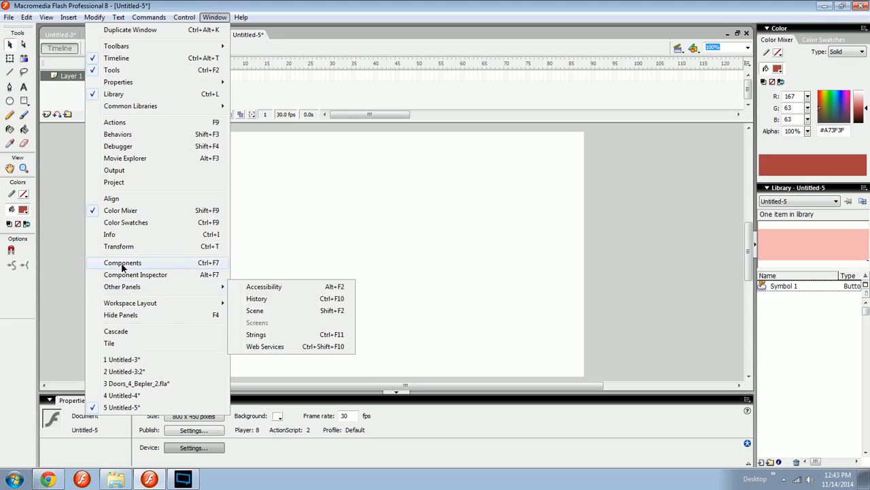
{"action": "mouse_move", "coordinate": [134, 307]}
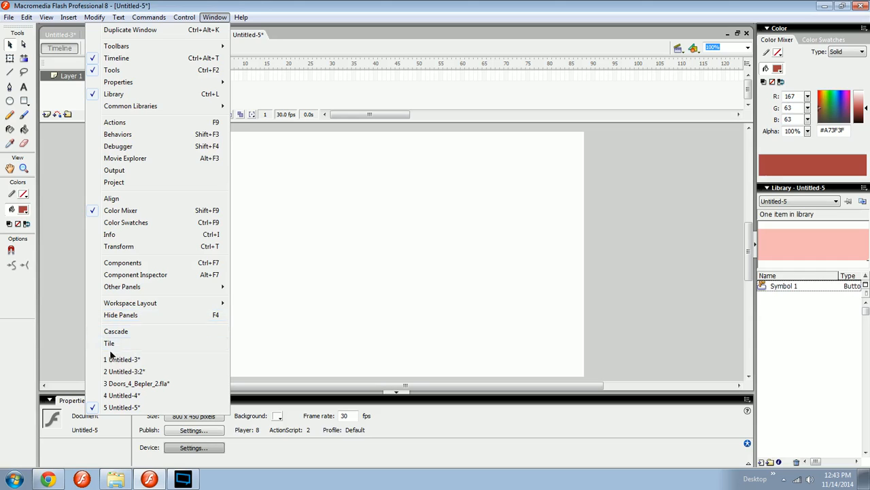
{"action": "mouse_move", "coordinate": [132, 291]}
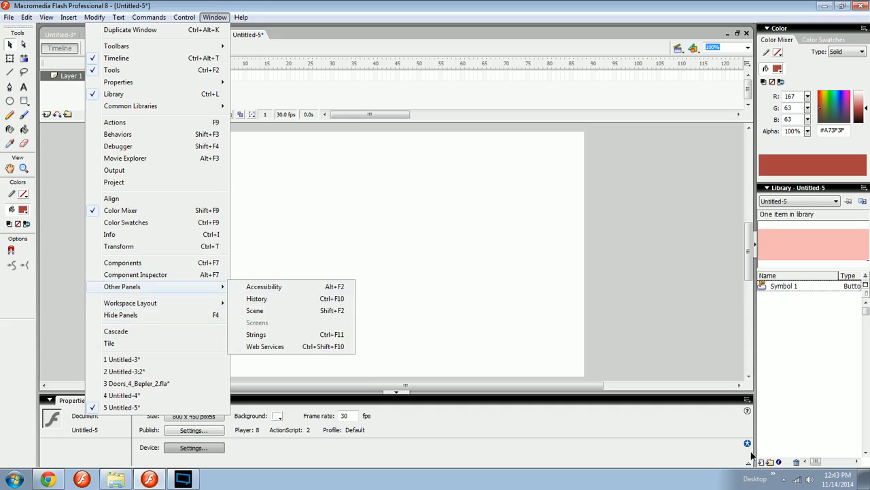
{"action": "left_click", "coordinate": [279, 286]}
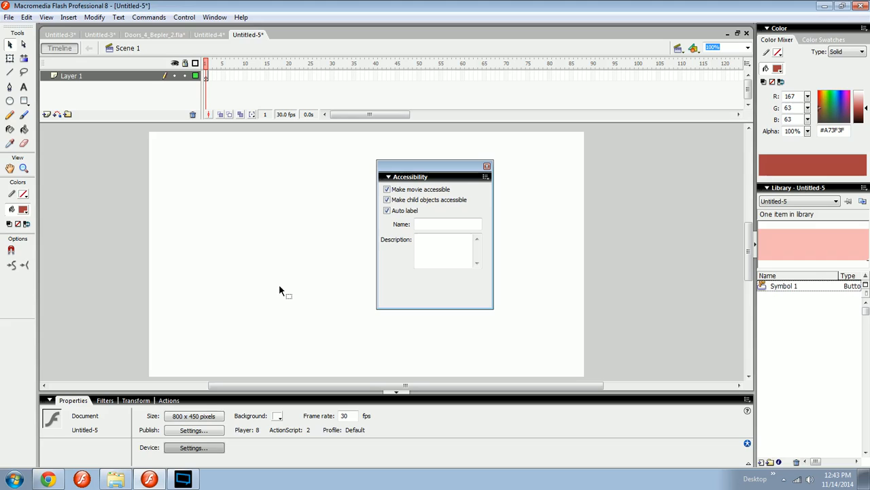
{"action": "left_click", "coordinate": [487, 166]}
- Open the History panel, move it up over the stage and enlarge it to show more entries
{"action": "left_click", "coordinate": [213, 17]}
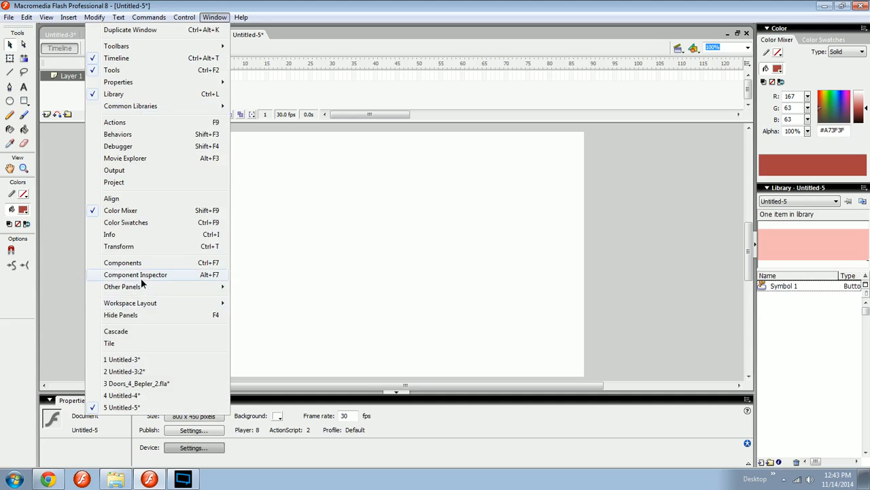
{"action": "mouse_move", "coordinate": [140, 286]}
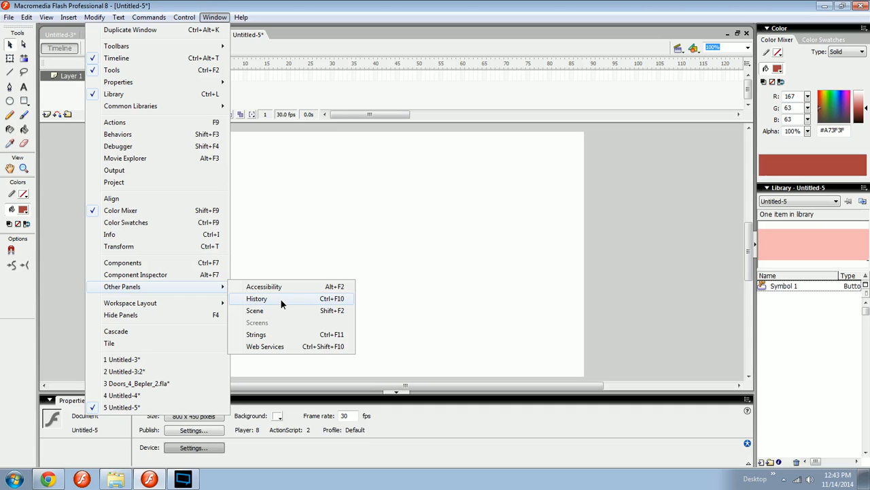
{"action": "left_click", "coordinate": [280, 298]}
{"action": "left_click_drag", "start_coordinate": [499, 164], "coordinate": [436, 72]}
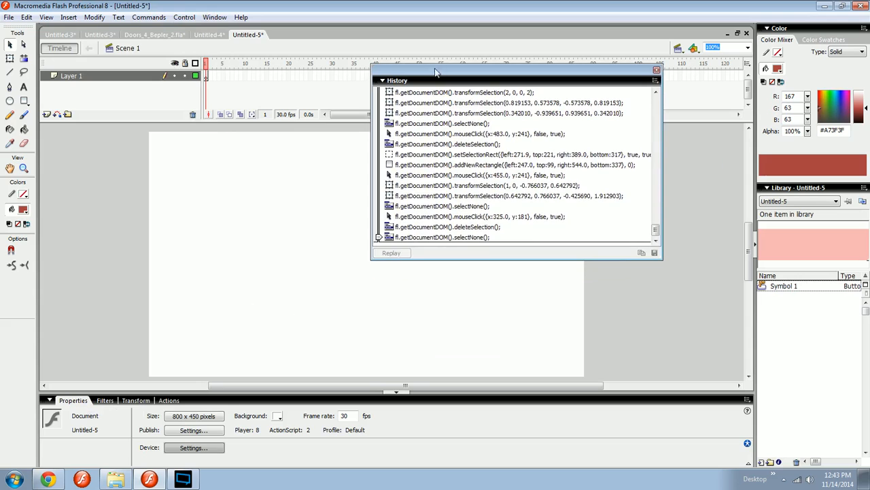
{"action": "left_click_drag", "start_coordinate": [478, 265], "coordinate": [478, 376]}
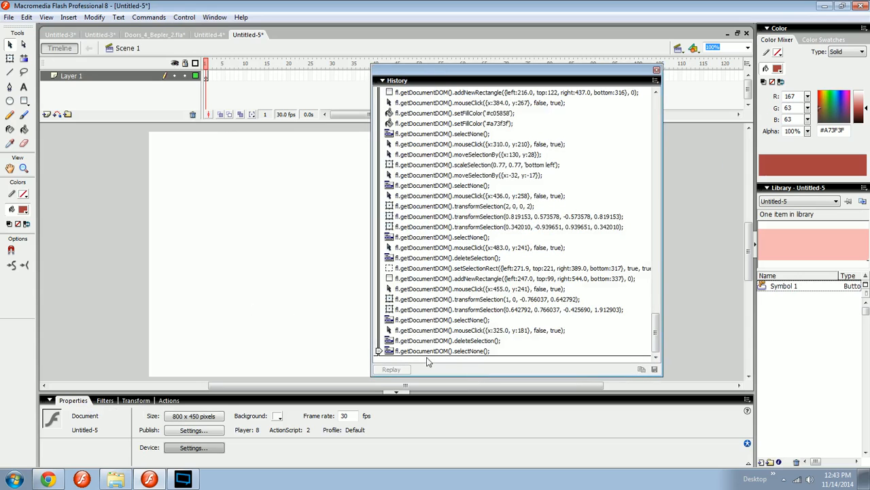
- Examine the recorded actions in the History panel, from the fill colour changes to the latest deselection
{"action": "left_click", "coordinate": [430, 330]}
{"action": "mouse_move", "coordinate": [657, 339]}
{"action": "left_mouse_down"}
{"action": "mouse_move", "coordinate": [666, 111]}
{"action": "mouse_move", "coordinate": [650, 350]}
{"action": "left_mouse_up"}
{"action": "left_click", "coordinate": [465, 350]}
{"action": "left_click", "coordinate": [495, 144]}
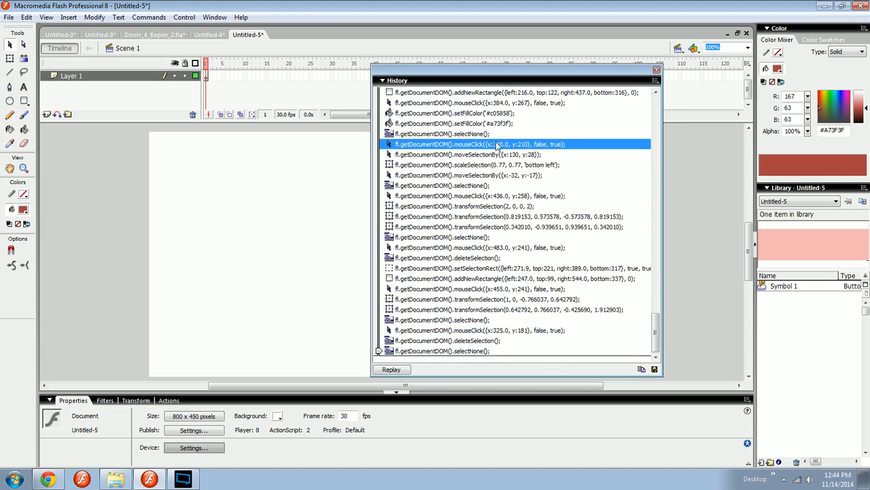
{"action": "left_click", "coordinate": [502, 114]}
{"action": "left_click", "coordinate": [495, 227]}
{"action": "left_click", "coordinate": [503, 320]}
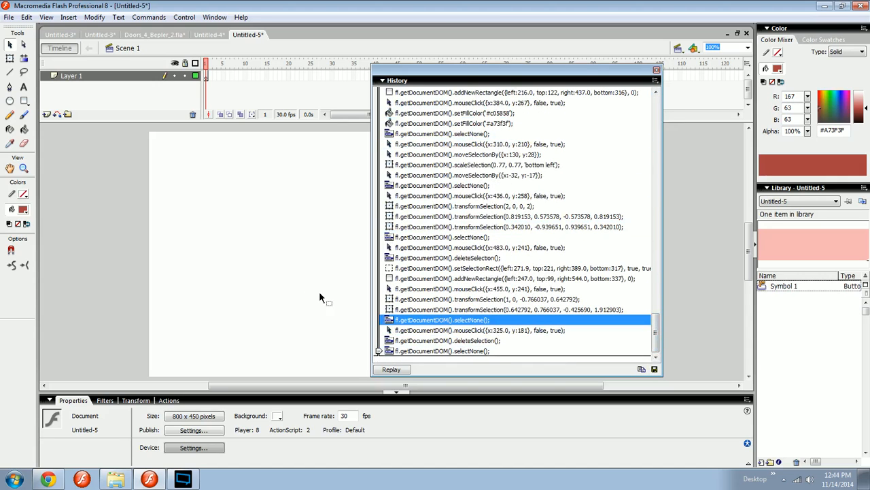
{"action": "left_click", "coordinate": [319, 293]}
- Switch the undo mode to Object-level Undo in the General preferences and restore Document-level Undo
{"action": "left_click", "coordinate": [9, 17]}
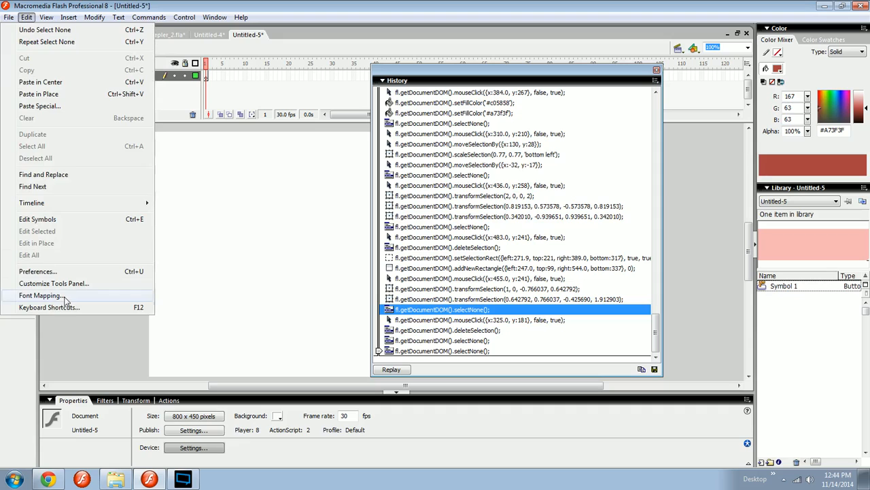
{"action": "left_click", "coordinate": [64, 268]}
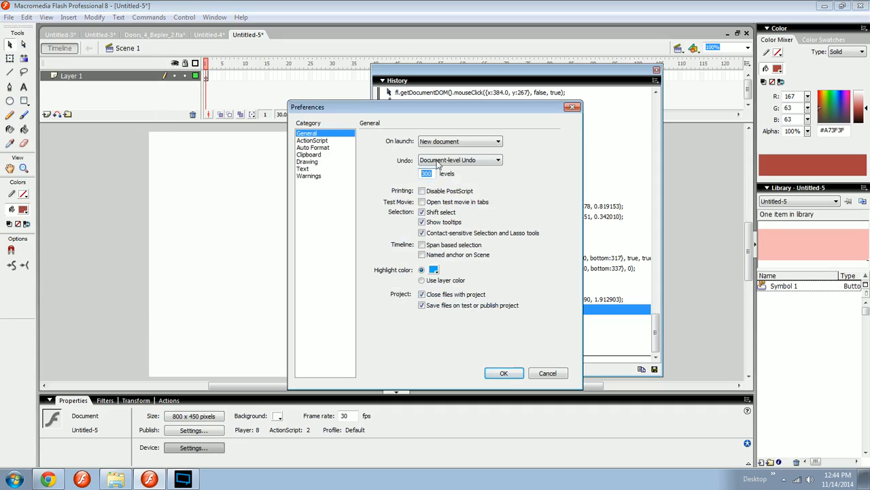
{"action": "left_click", "coordinate": [447, 162]}
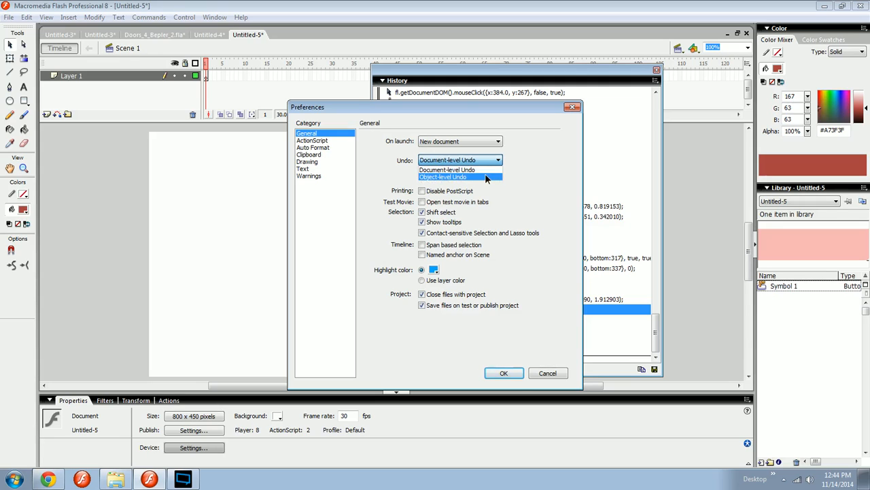
{"action": "left_click", "coordinate": [464, 177]}
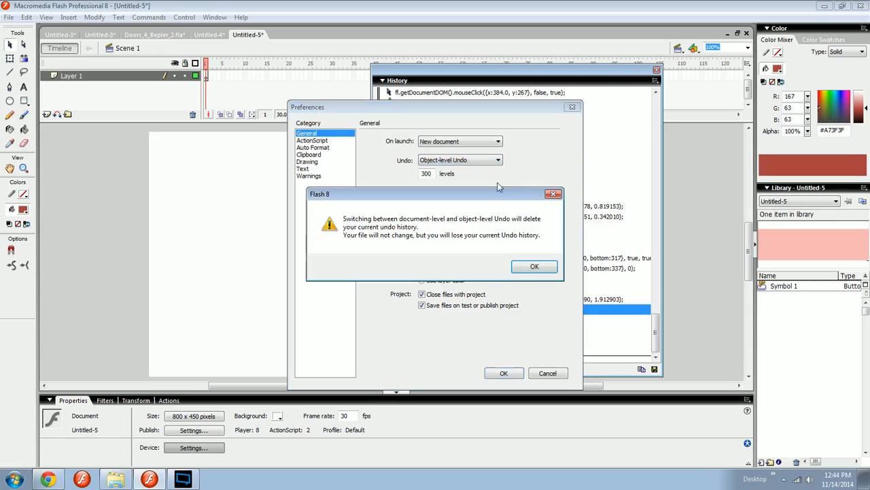
{"action": "left_click", "coordinate": [554, 195]}
{"action": "left_click", "coordinate": [437, 164]}
{"action": "left_click", "coordinate": [438, 170]}
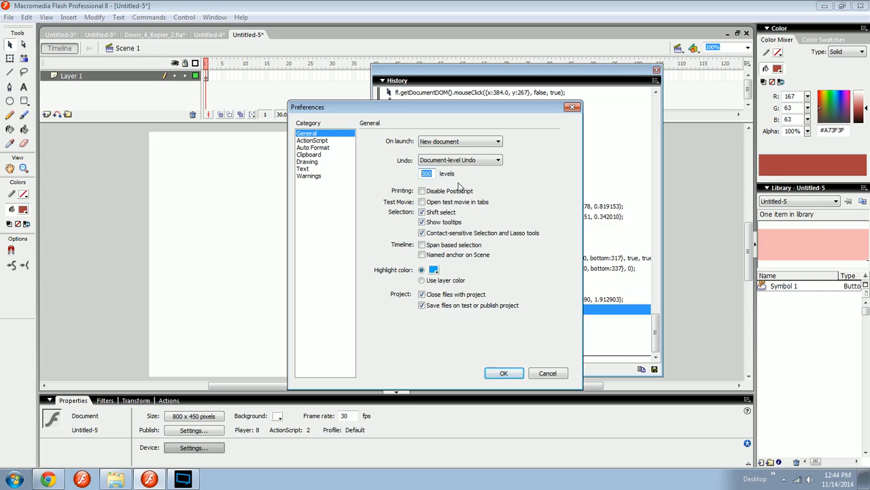
- Move the Preferences dialog beside the History panel, try setting the undo levels to 0, and close the preferences
{"action": "left_click_drag", "start_coordinate": [435, 109], "coordinate": [204, 93]}
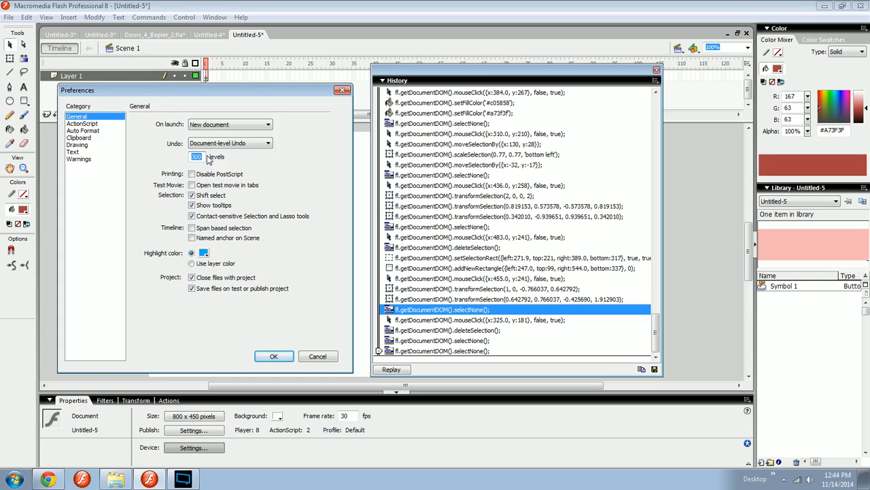
{"action": "left_click_drag", "start_coordinate": [200, 156], "coordinate": [184, 159]}
{"action": "key", "text": "Return"}
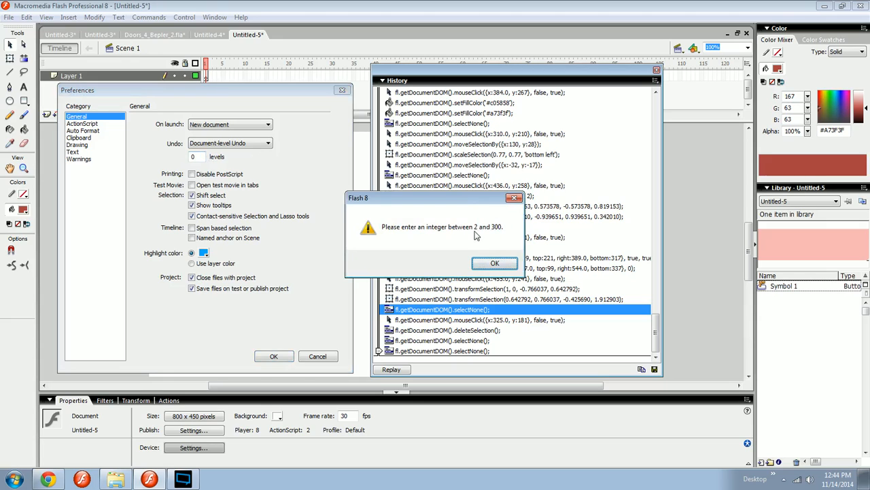
{"action": "left_click", "coordinate": [495, 263]}
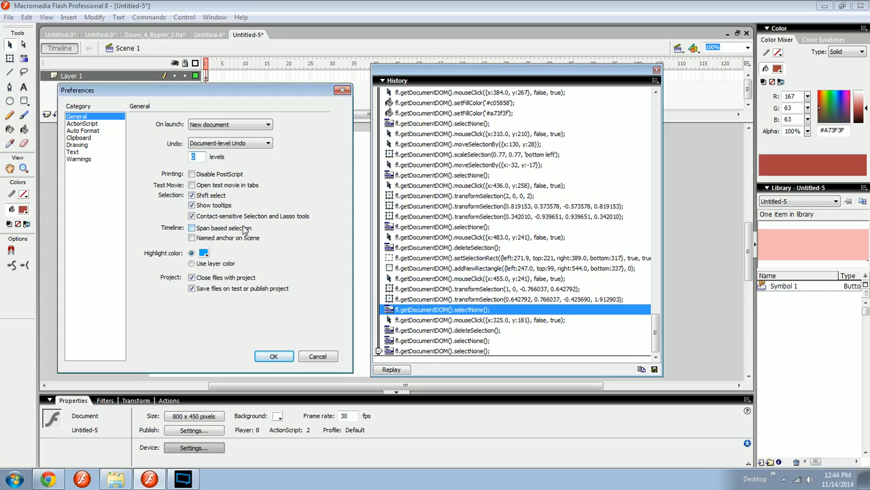
{"action": "key", "text": "Return"}
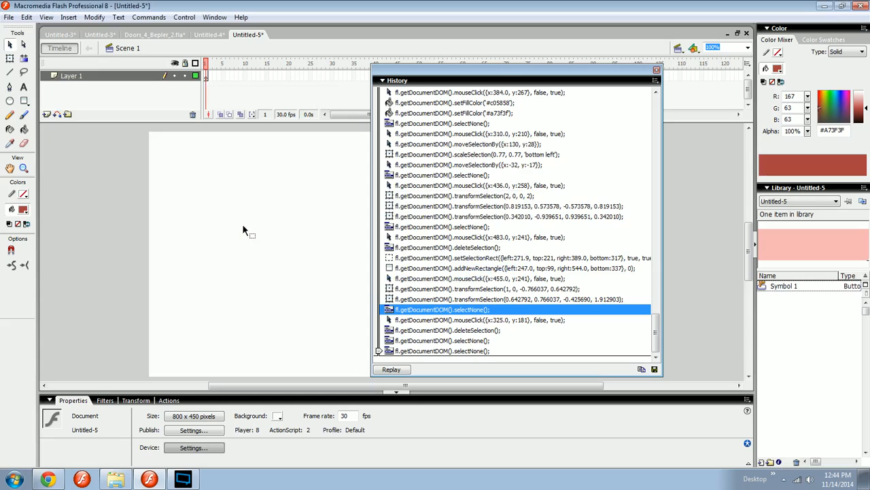
- Set the undo levels to 300 in the General preferences and apply the change
{"action": "left_click", "coordinate": [9, 19]}
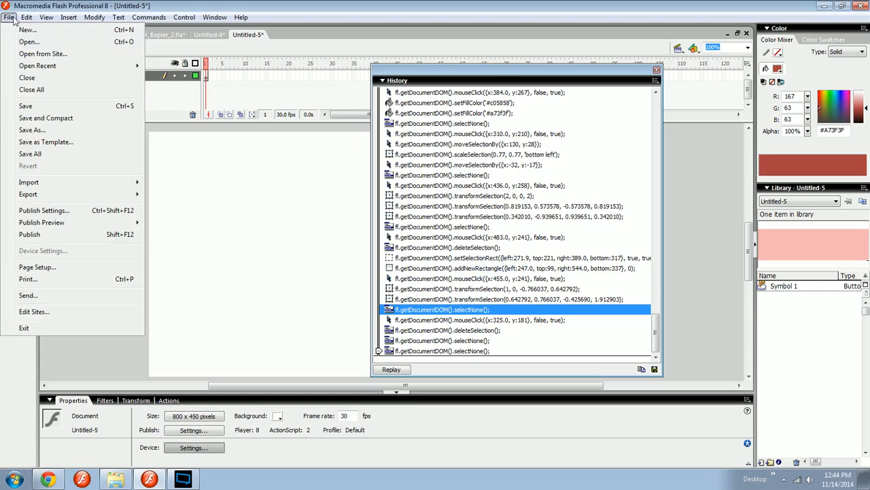
{"action": "left_click", "coordinate": [26, 17]}
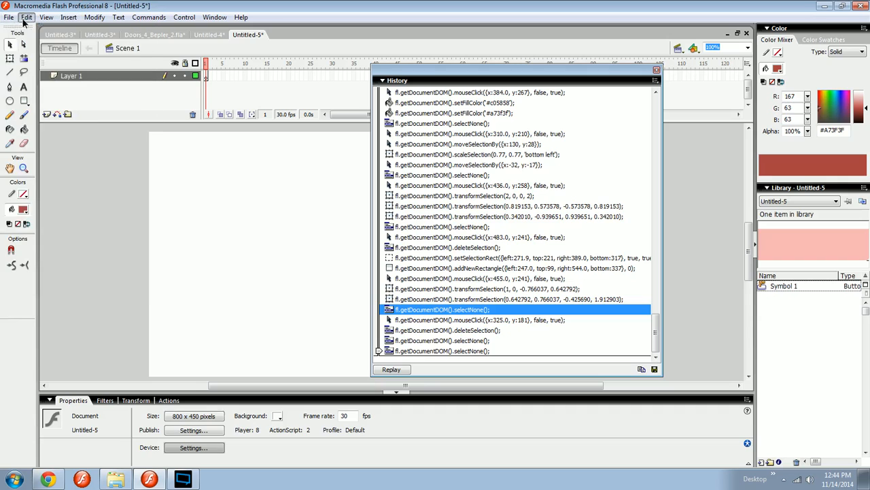
{"action": "left_click", "coordinate": [26, 18]}
{"action": "left_click", "coordinate": [59, 271]}
{"action": "double_click", "coordinate": [427, 174]}
{"action": "type", "text": "300"}
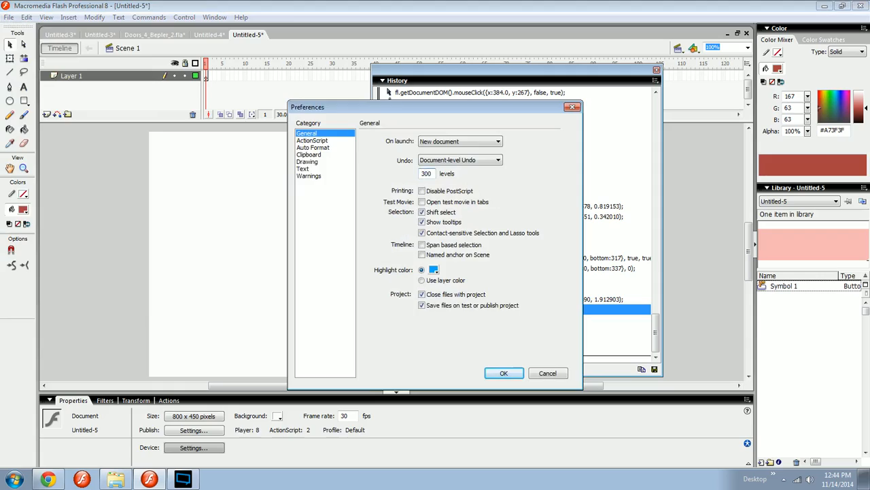
{"action": "key", "text": "Return"}
- Select the last 18 recorded History actions, open and cancel saving them as a command, and try to replay them
{"action": "left_click_drag", "start_coordinate": [657, 331], "coordinate": [629, 346]}
{"action": "left_click", "coordinate": [487, 352]}
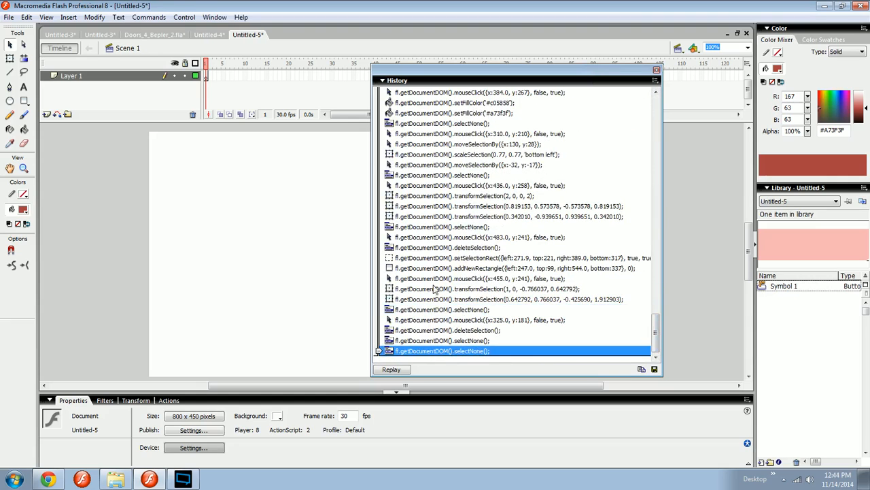
{"action": "left_click", "coordinate": [460, 175], "text": "shift"}
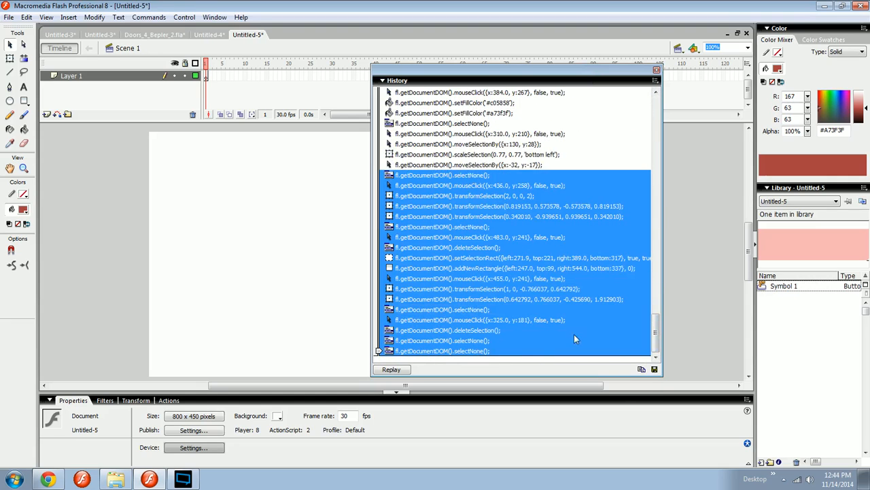
{"action": "left_click", "coordinate": [654, 369]}
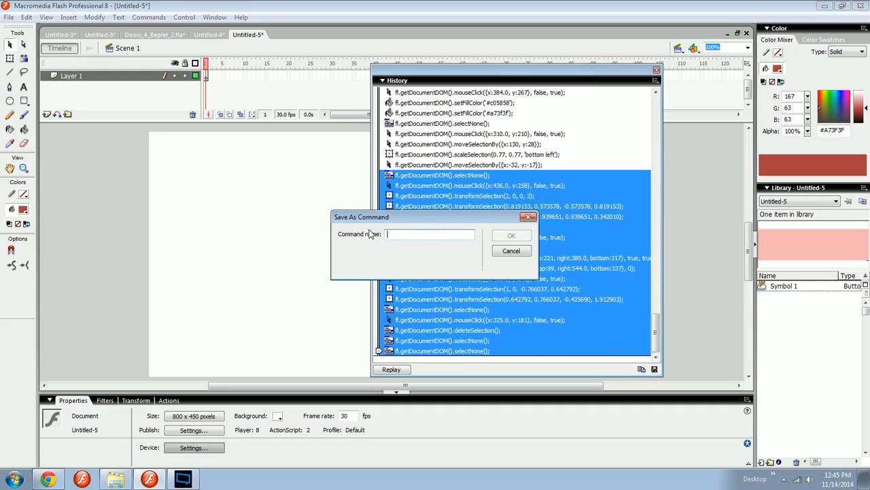
{"action": "left_click", "coordinate": [511, 250]}
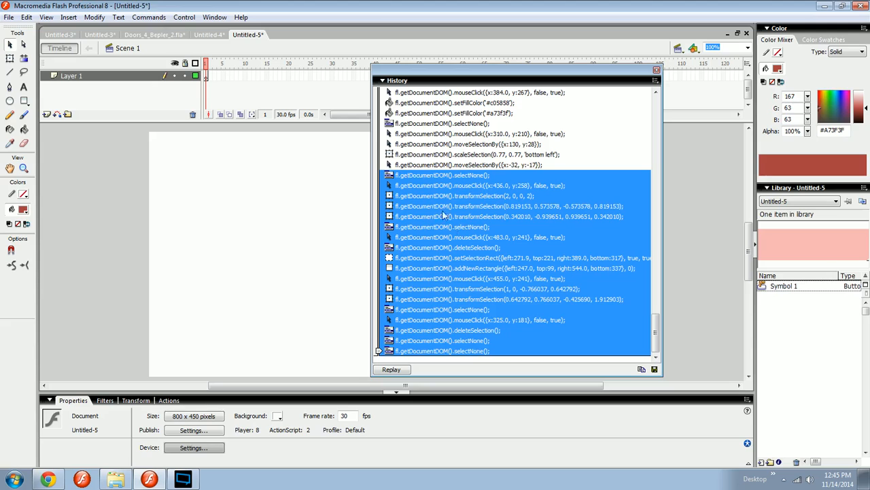
{"action": "left_click", "coordinate": [390, 371]}
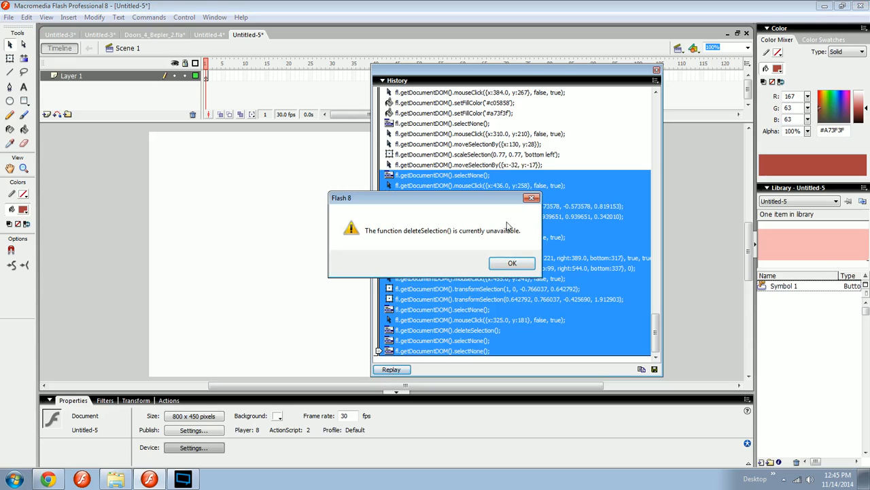
{"action": "left_click", "coordinate": [530, 199]}
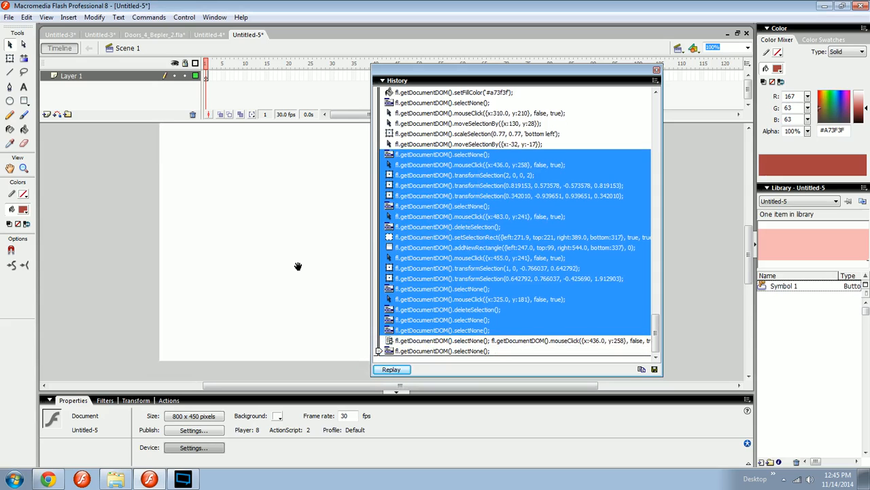
- Move the History panel clear of the stage, draw a red square of about 268 by 268 px, and select it
{"action": "left_click_drag", "start_coordinate": [286, 255], "coordinate": [163, 264]}
{"action": "key", "text": "ctrl+minus"}
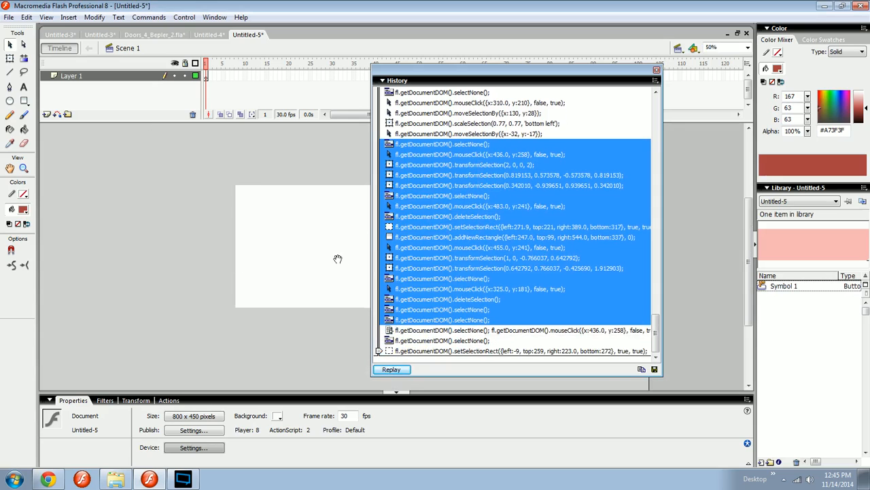
{"action": "left_click_drag", "start_coordinate": [411, 67], "coordinate": [583, 85]}
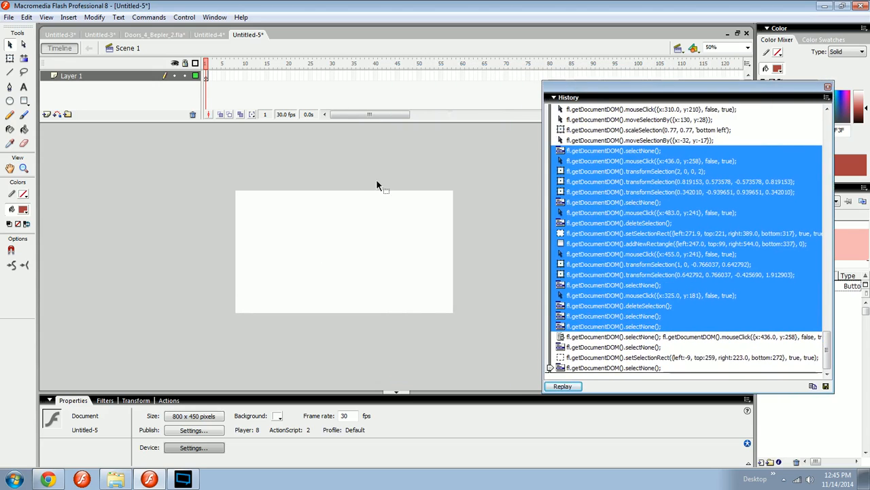
{"action": "key", "text": "r"}
{"action": "left_click_drag", "start_coordinate": [270, 218], "coordinate": [343, 290]}
{"action": "key", "text": "v"}
{"action": "left_click", "coordinate": [313, 257]}
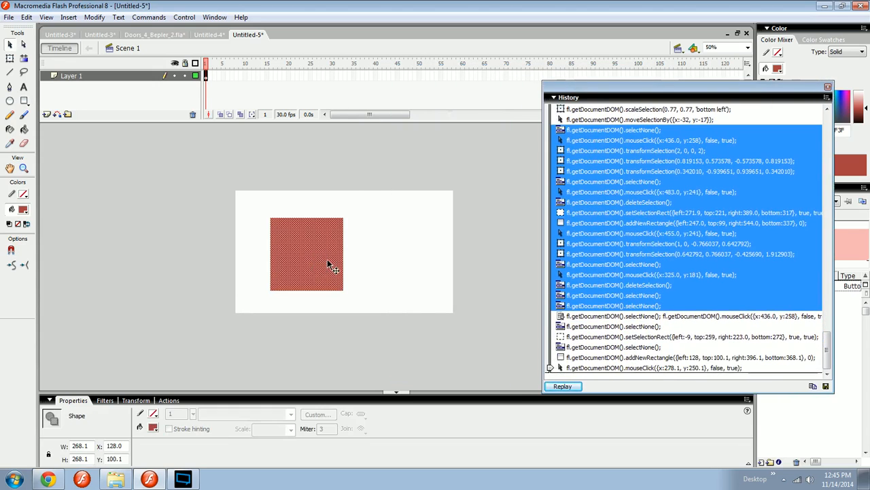
- Rotate the square by about 50 degrees, move it over the stage's upper edge, and delete its upper-right portion
{"action": "key", "text": "q"}
{"action": "left_click_drag", "start_coordinate": [344, 229], "coordinate": [400, 217]}
{"action": "left_click_drag", "start_coordinate": [400, 217], "coordinate": [340, 217]}
{"action": "left_click_drag", "start_coordinate": [397, 160], "coordinate": [316, 220]}
{"action": "key", "text": "Delete"}
- Delete the remaining notched shape and the small leftover fragment above the stage
{"action": "left_click", "coordinate": [330, 249]}
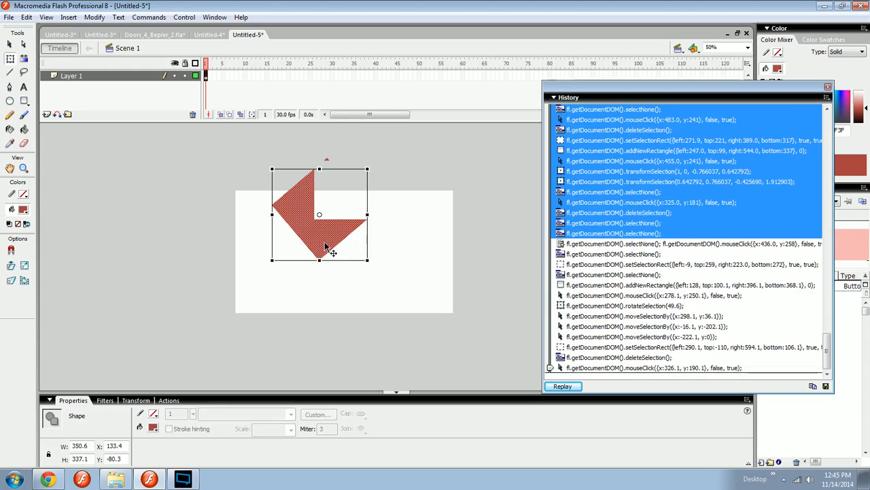
{"action": "key", "text": "Delete"}
{"action": "left_click_drag", "start_coordinate": [372, 194], "coordinate": [277, 126]}
{"action": "key", "text": "Delete"}
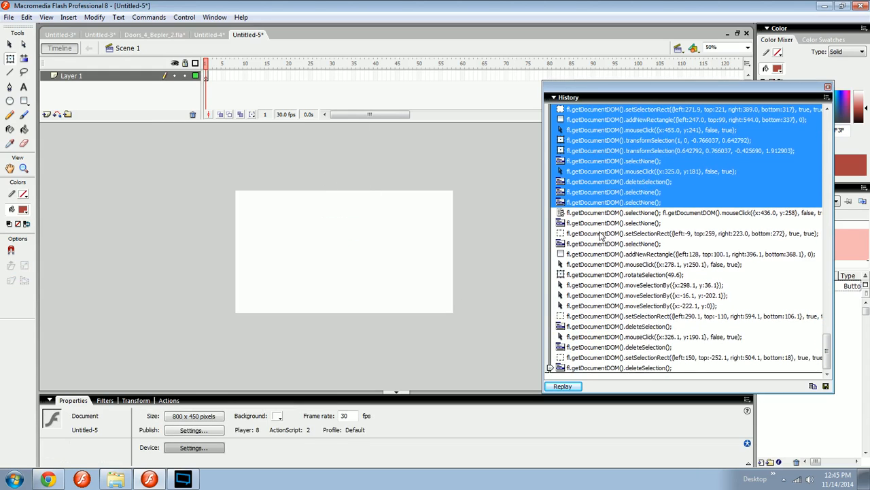
- Replay the recorded History actions from drawing the new rectangle through the final deletion
{"action": "left_click", "coordinate": [598, 234]}
{"action": "left_click", "coordinate": [593, 254]}
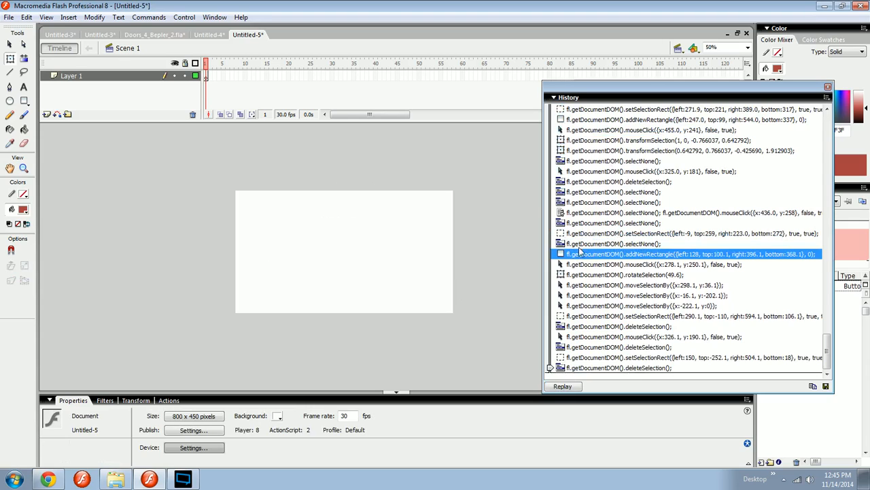
{"action": "left_click", "coordinate": [584, 368], "text": "shift"}
{"action": "left_click", "coordinate": [563, 386]}
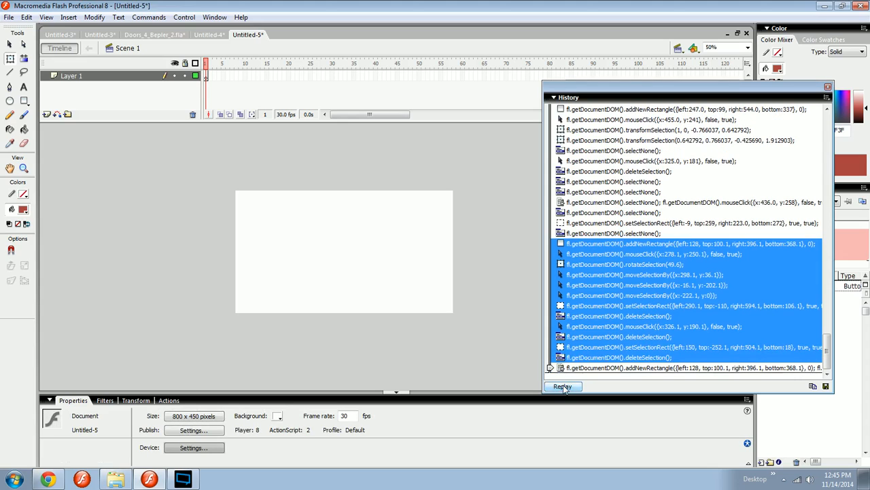
- Replay only the History actions from drawing the new rectangle through the first deletion of its corner portion
{"action": "left_click", "coordinate": [590, 306]}
{"action": "left_click", "coordinate": [577, 245]}
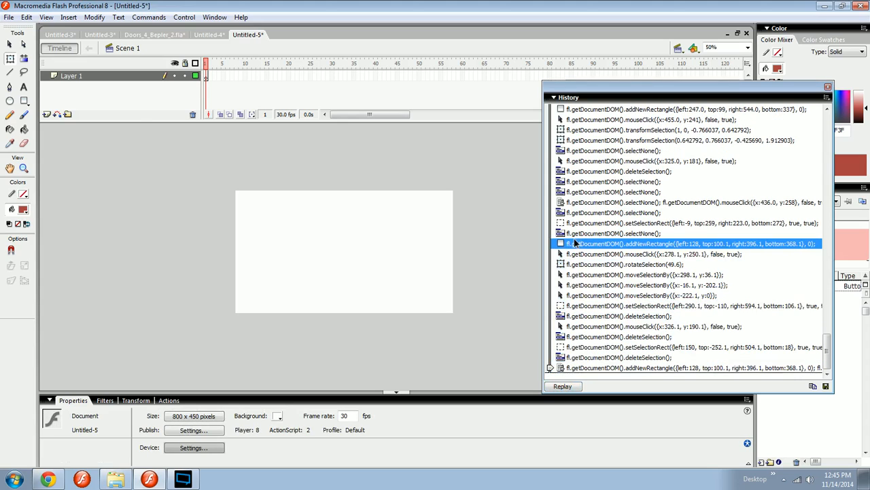
{"action": "left_click", "coordinate": [580, 316], "text": "shift"}
{"action": "left_click", "coordinate": [563, 387]}
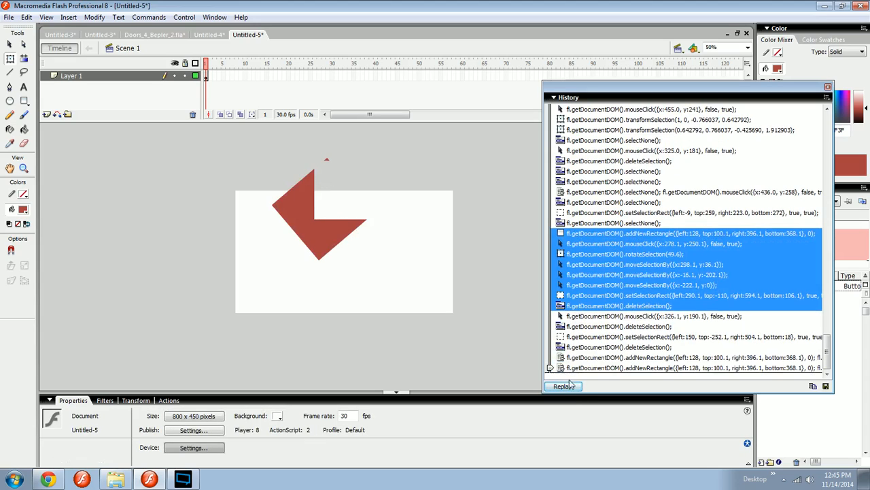
- Select the replayed notched shape together with its fragment and delete both
{"action": "left_click", "coordinate": [638, 347]}
{"action": "left_click_drag", "start_coordinate": [464, 334], "coordinate": [229, 106]}
{"action": "key", "text": "Delete"}
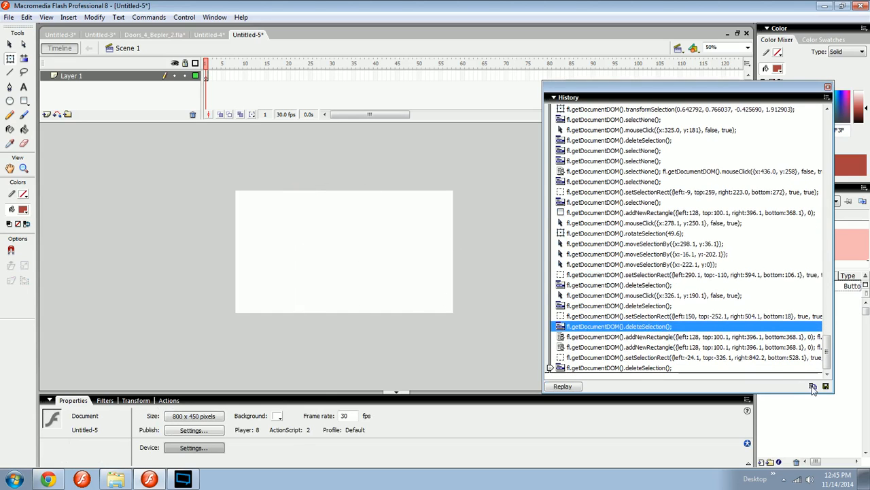
- Copy the last five History actions and try to paste them into the document
{"action": "left_click", "coordinate": [614, 367]}
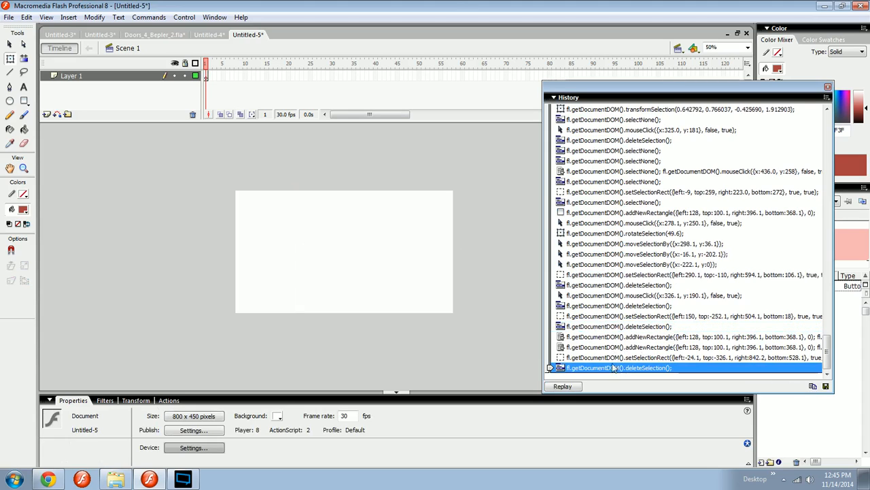
{"action": "left_click", "coordinate": [602, 328], "text": "shift"}
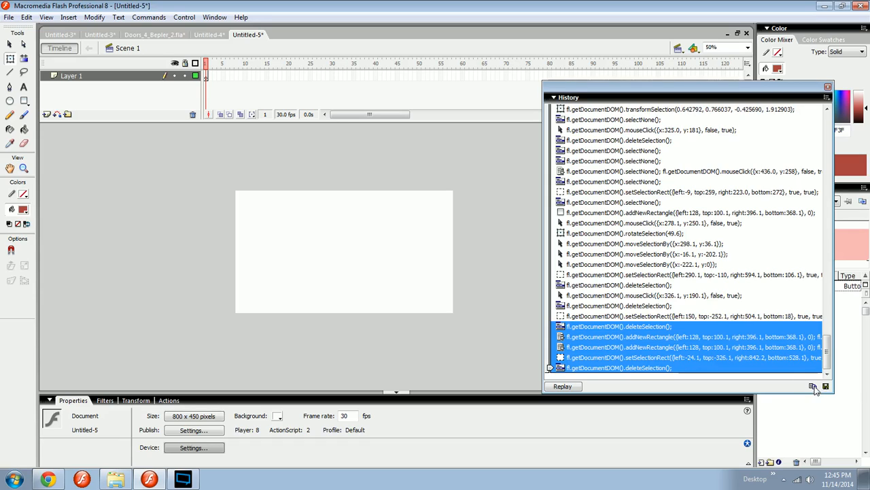
{"action": "left_click", "coordinate": [813, 387]}
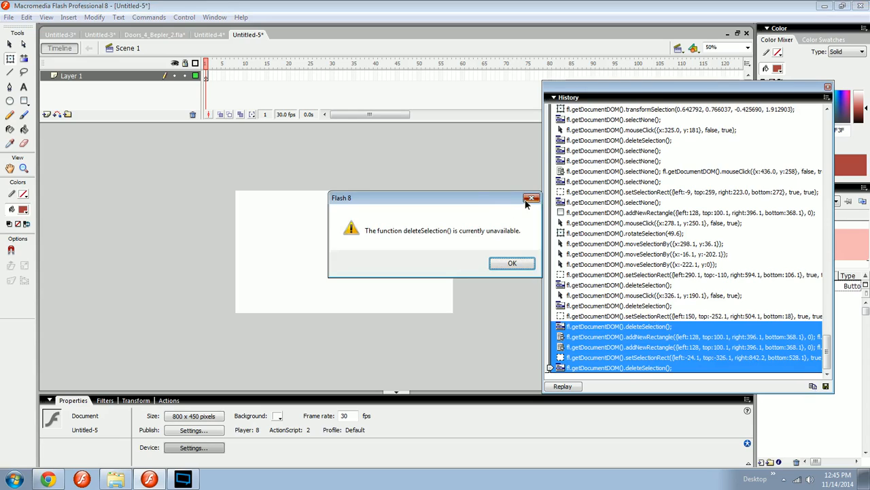
{"action": "key", "text": "Return"}
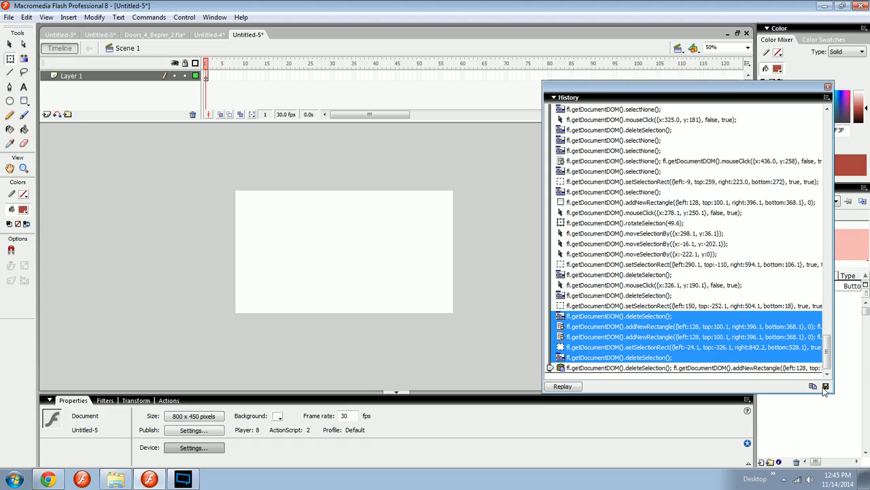
- Close the History panel and open the Scene panel, placing it beside the stage and enlarging it
{"action": "left_click", "coordinate": [828, 86]}
{"action": "left_click", "coordinate": [214, 17]}
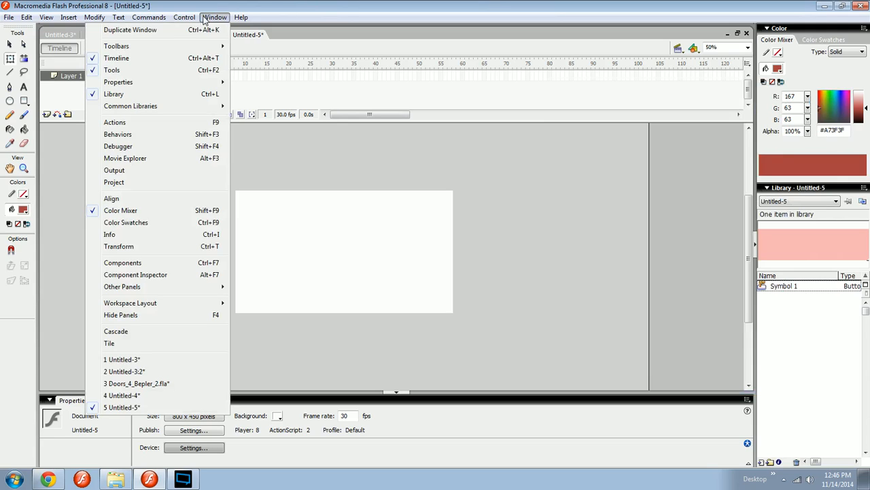
{"action": "mouse_move", "coordinate": [165, 289]}
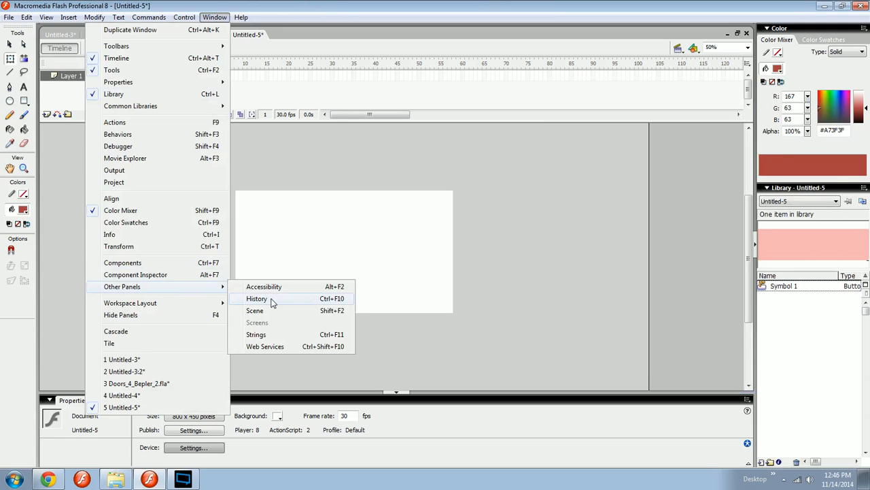
{"action": "left_click", "coordinate": [267, 312]}
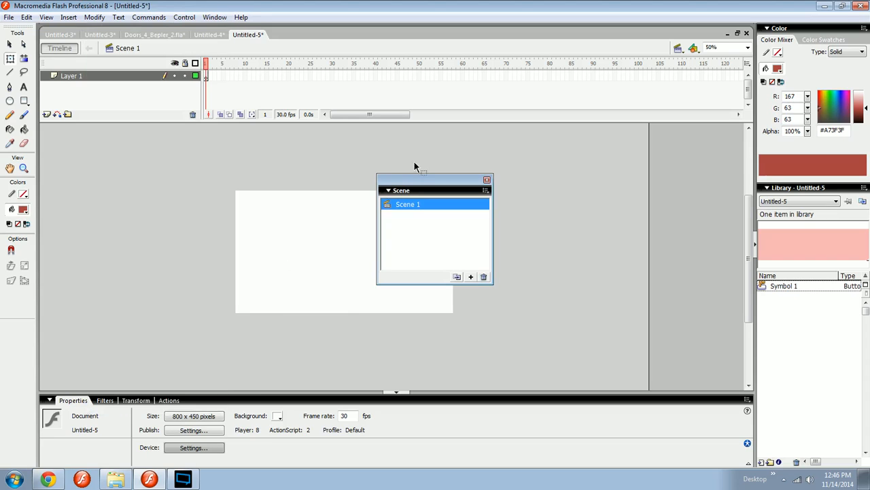
{"action": "left_click_drag", "start_coordinate": [416, 178], "coordinate": [507, 194]}
{"action": "left_click_drag", "start_coordinate": [585, 299], "coordinate": [697, 383]}
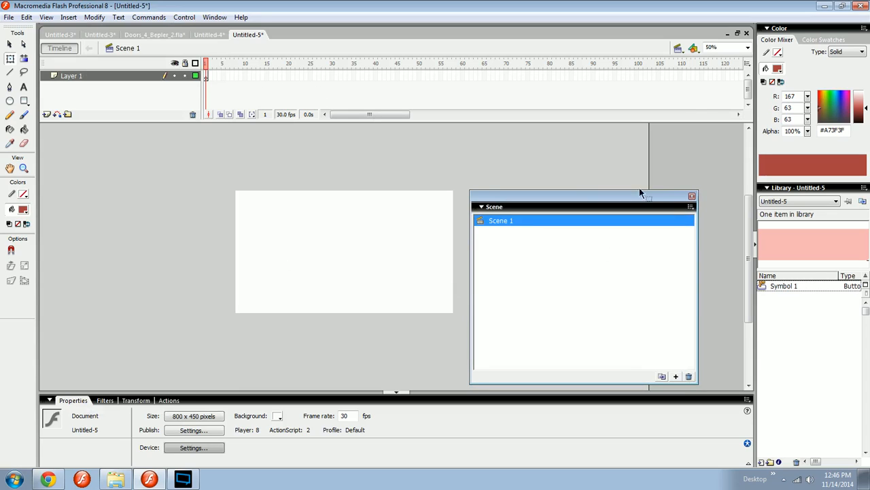
- Check the document's scene list, add a second scene, and rename it "Explosions scene"
{"action": "left_click", "coordinate": [683, 46]}
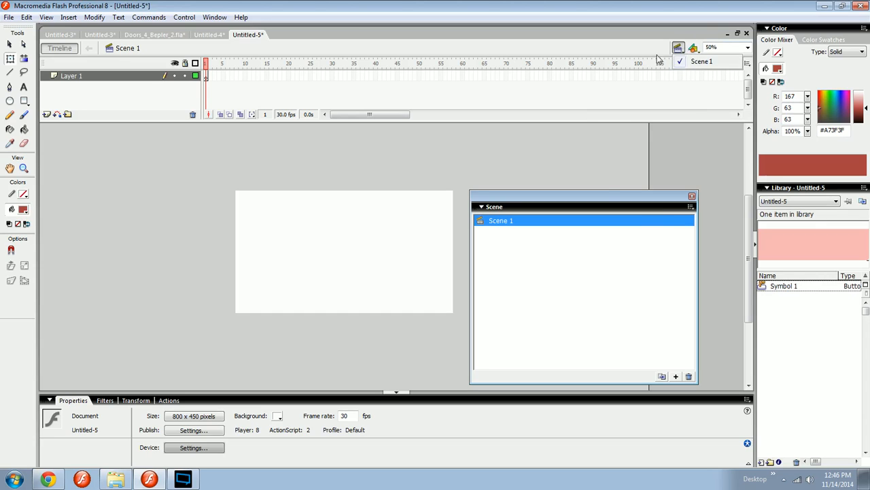
{"action": "left_click", "coordinate": [675, 376]}
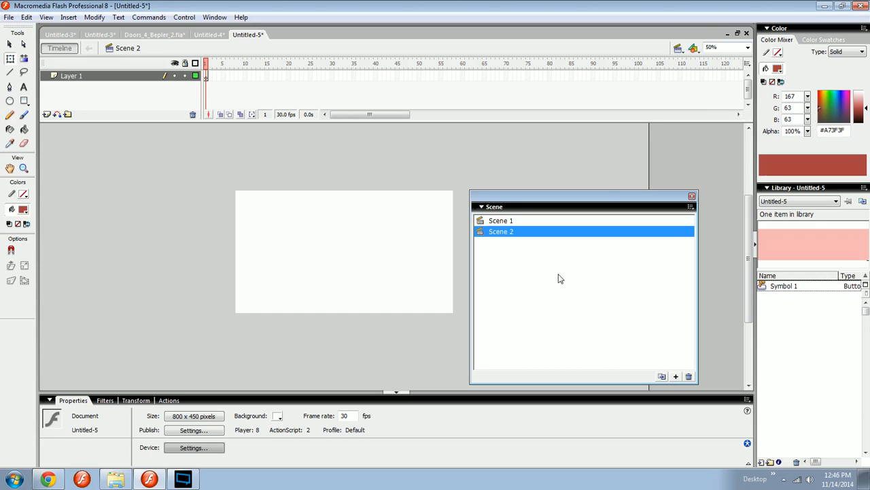
{"action": "double_click", "coordinate": [501, 232]}
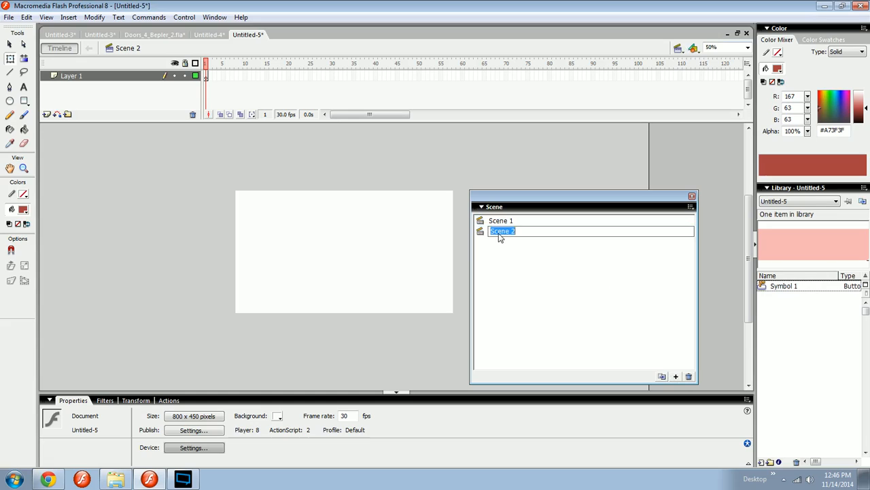
{"action": "type", "text": "Explosions s"}
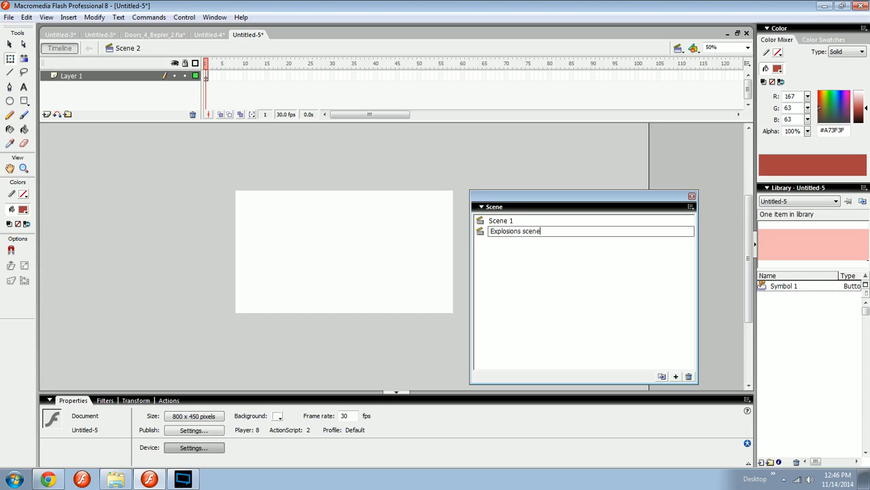
{"action": "type", "text": "cene"}
{"action": "key", "text": "Return"}
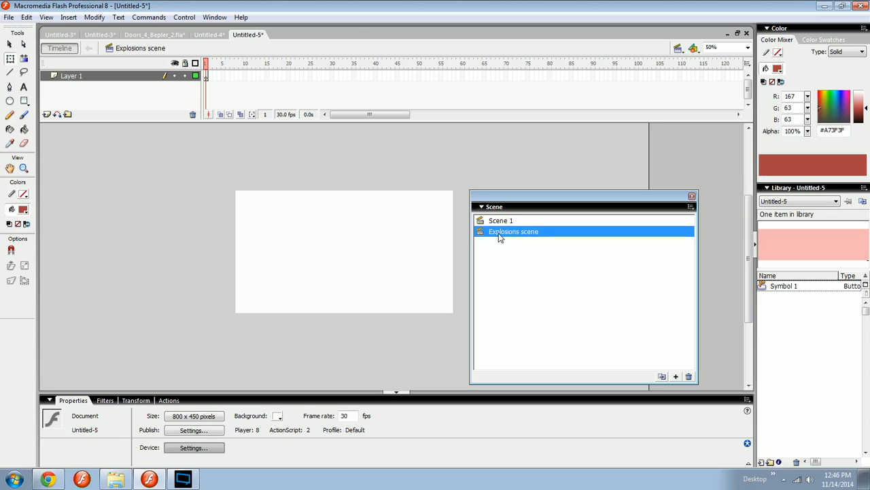
- Check the updated scene list and switch the document back to Scene 1
{"action": "left_click", "coordinate": [678, 48]}
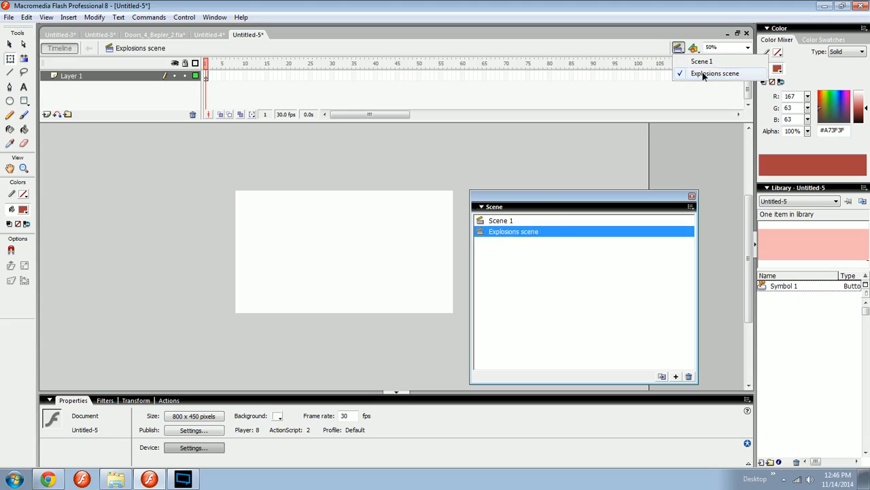
{"action": "left_click", "coordinate": [129, 54]}
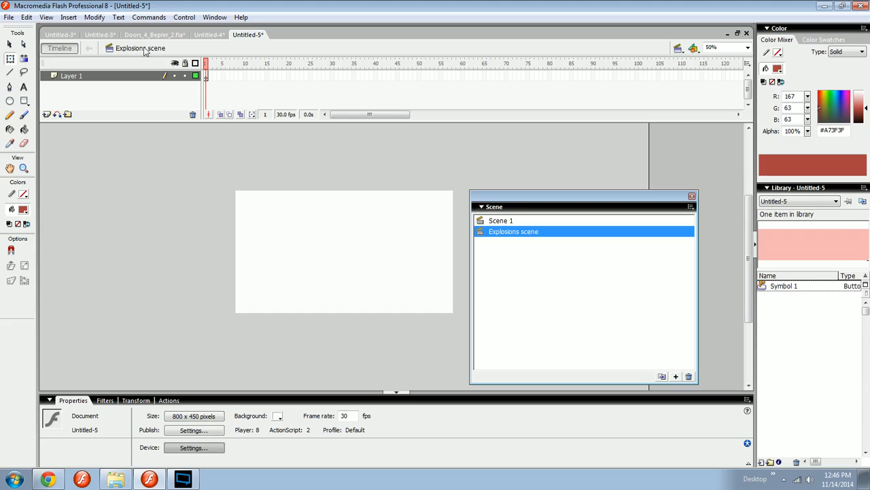
{"action": "left_click", "coordinate": [678, 47]}
{"action": "left_click", "coordinate": [683, 62]}
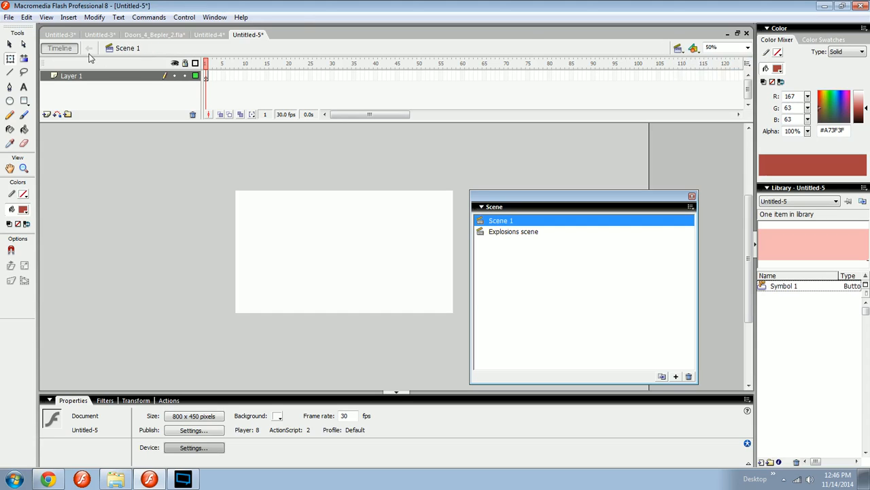
- Paint a different red brush stroke drawing on each of a series of blank keyframes in Scene 1
{"action": "left_click", "coordinate": [316, 75]}
{"action": "key", "text": "F7"}
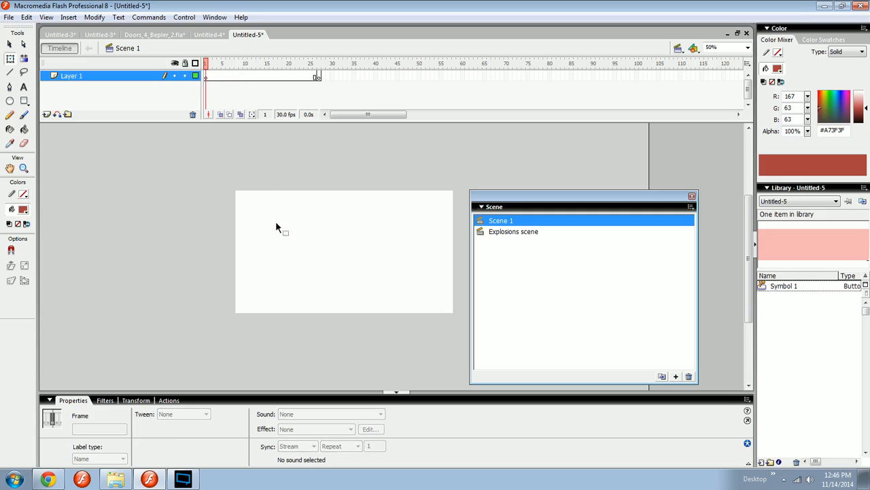
{"action": "key", "text": "b"}
{"action": "left_click_drag", "start_coordinate": [253, 233], "coordinate": [258, 263]}
{"action": "key", "text": "F7"}
{"action": "left_click_drag", "start_coordinate": [281, 246], "coordinate": [292, 268]}
{"action": "key", "text": "F7"}
{"action": "left_click_drag", "start_coordinate": [345, 246], "coordinate": [346, 266]}
{"action": "key", "text": "F7"}
{"action": "mouse_move", "coordinate": [405, 250]}
{"action": "left_mouse_down"}
{"action": "mouse_move", "coordinate": [399, 258]}
{"action": "mouse_move", "coordinate": [291, 256]}
{"action": "left_mouse_up"}
{"action": "key", "text": "F7"}
{"action": "key", "text": "F7"}
{"action": "key", "text": "F7"}
{"action": "left_click_drag", "start_coordinate": [359, 238], "coordinate": [336, 272]}
{"action": "left_click_drag", "start_coordinate": [307, 254], "coordinate": [398, 255]}
{"action": "key", "text": "F7"}
{"action": "key", "text": "F7"}
{"action": "left_click_drag", "start_coordinate": [345, 245], "coordinate": [278, 266]}
{"action": "mouse_move", "coordinate": [291, 246]}
{"action": "left_mouse_down"}
{"action": "mouse_move", "coordinate": [310, 306]}
{"action": "mouse_move", "coordinate": [304, 283]}
{"action": "left_mouse_up"}
{"action": "key", "text": "F7"}
{"action": "key", "text": "F7"}
{"action": "key", "text": "F7"}
{"action": "key", "text": "F7"}
{"action": "left_click_drag", "start_coordinate": [361, 236], "coordinate": [340, 257]}
{"action": "left_click_drag", "start_coordinate": [373, 223], "coordinate": [340, 279]}
- Remove the leftover frames after the last red drawing and play the animation with the drawings held for two frames
{"action": "left_click_drag", "start_coordinate": [276, 76], "coordinate": [341, 75]}
{"action": "key", "text": "shift+F5"}
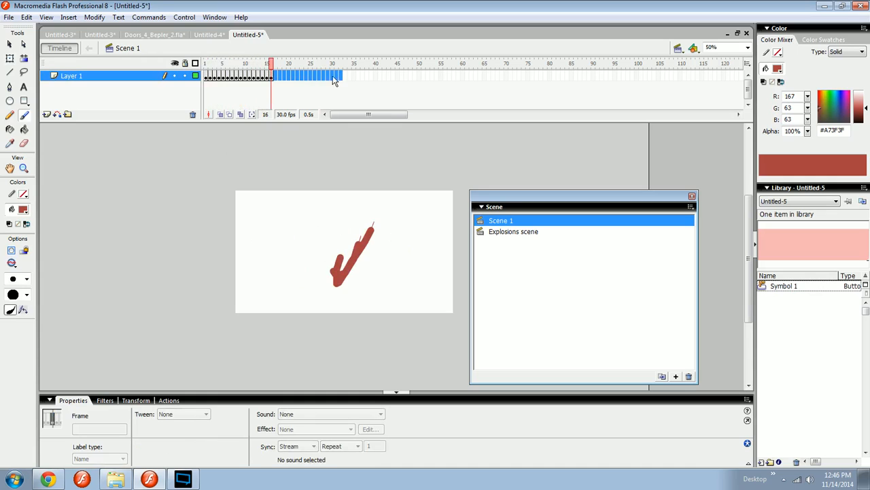
{"action": "key", "text": "Return"}
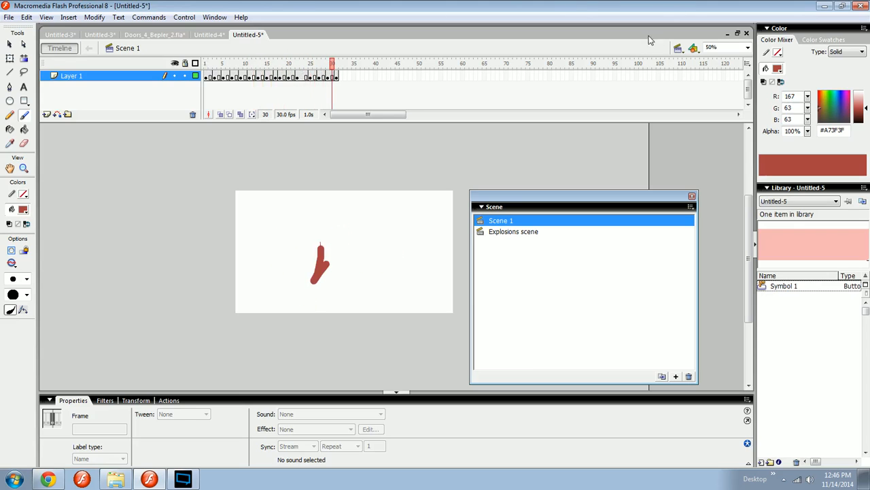
- Switch to the Explosions scene and set the fill color to blue #4599ED
{"action": "left_click", "coordinate": [522, 236]}
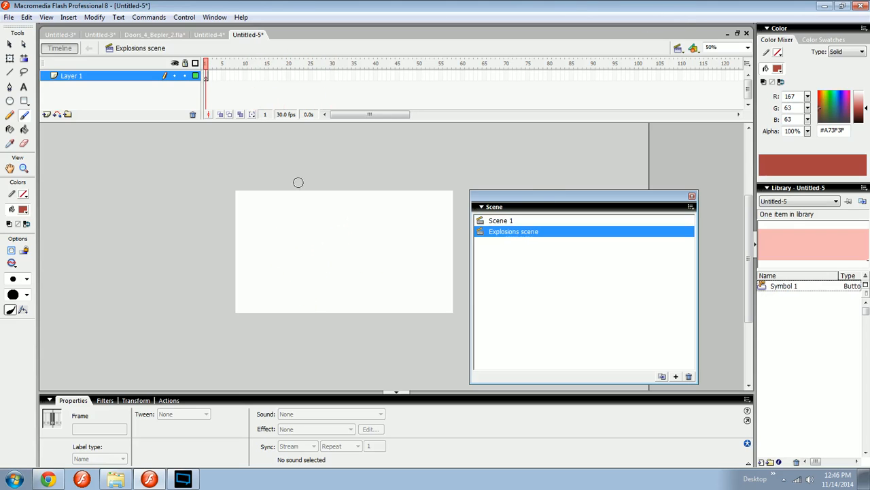
{"action": "left_click", "coordinate": [23, 210]}
{"action": "left_click", "coordinate": [105, 317]}
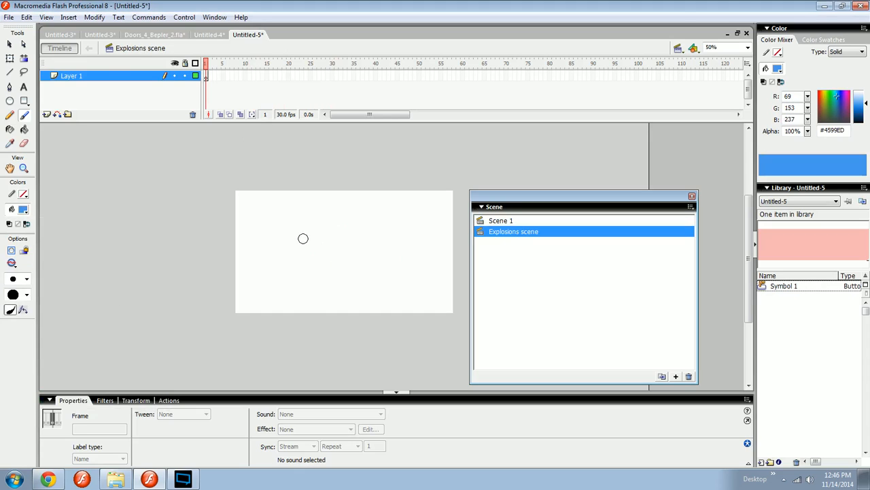
- Paint blue brush strokes on successive blank keyframes of the Explosions scene to form a short frame-by-frame animation
{"action": "left_click_drag", "start_coordinate": [294, 228], "coordinate": [297, 246]}
{"action": "key", "text": "F7"}
{"action": "key", "text": "F7"}
{"action": "left_click_drag", "start_coordinate": [366, 246], "coordinate": [332, 262]}
{"action": "key", "text": "F7"}
{"action": "key", "text": "F7"}
{"action": "mouse_move", "coordinate": [348, 232]}
{"action": "left_mouse_down"}
{"action": "mouse_move", "coordinate": [293, 263]}
{"action": "mouse_move", "coordinate": [360, 276]}
{"action": "left_mouse_up"}
{"action": "key", "text": "F7"}
{"action": "key", "text": "F7"}
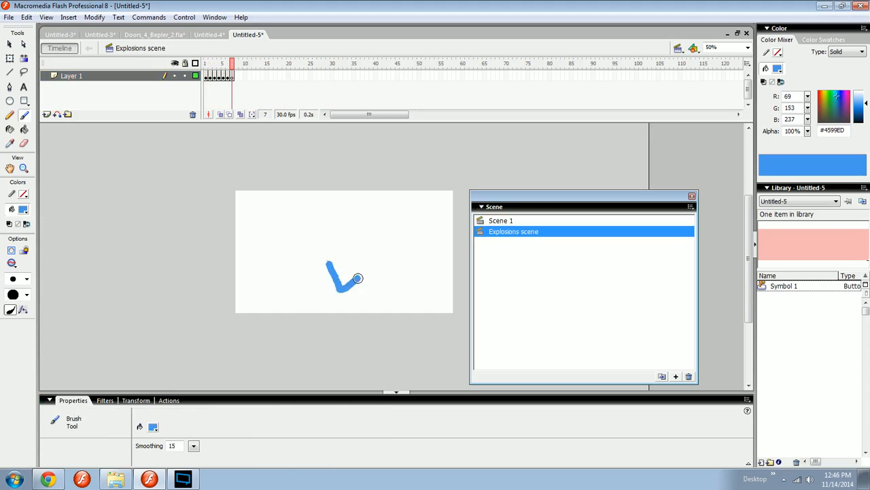
{"action": "key", "text": "F7"}
{"action": "key", "text": "F7"}
{"action": "left_click_drag", "start_coordinate": [374, 223], "coordinate": [288, 265]}
{"action": "left_click_drag", "start_coordinate": [292, 180], "coordinate": [293, 262]}
- Insert extra frames after the Explosions scene's drawings, holding most for two frames and stretching the animation to frame 28
{"action": "left_click_drag", "start_coordinate": [241, 63], "coordinate": [181, 64]}
{"action": "key", "text": "F5"}
{"action": "key", "text": "F5"}
{"action": "key", "text": "F5"}
{"action": "key", "text": "period"}
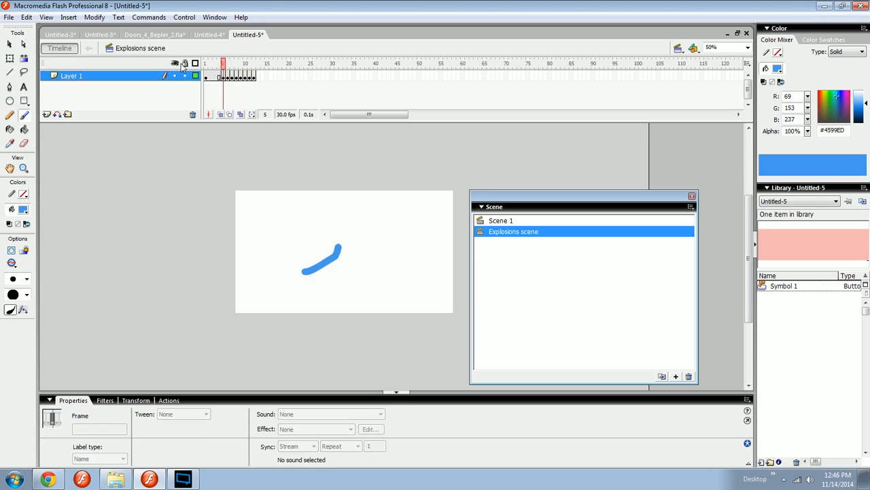
{"action": "key", "text": "F5"}
{"action": "key", "text": "period"}
{"action": "key", "text": "F5"}
{"action": "key", "text": "period"}
{"action": "key", "text": "F5"}
{"action": "key", "text": "period"}
{"action": "key", "text": "F5"}
{"action": "key", "text": "period"}
{"action": "key", "text": "F5"}
{"action": "key", "text": "period"}
{"action": "key", "text": "F5"}
{"action": "key", "text": "period"}
{"action": "key", "text": "F5"}
{"action": "key", "text": "F5"}
{"action": "key", "text": "F5"}
{"action": "key", "text": "F5"}
{"action": "key", "text": "F5"}
{"action": "key", "text": "F5"}
{"action": "key", "text": "F5"}
{"action": "key", "text": "F5"}
{"action": "key", "text": "period"}
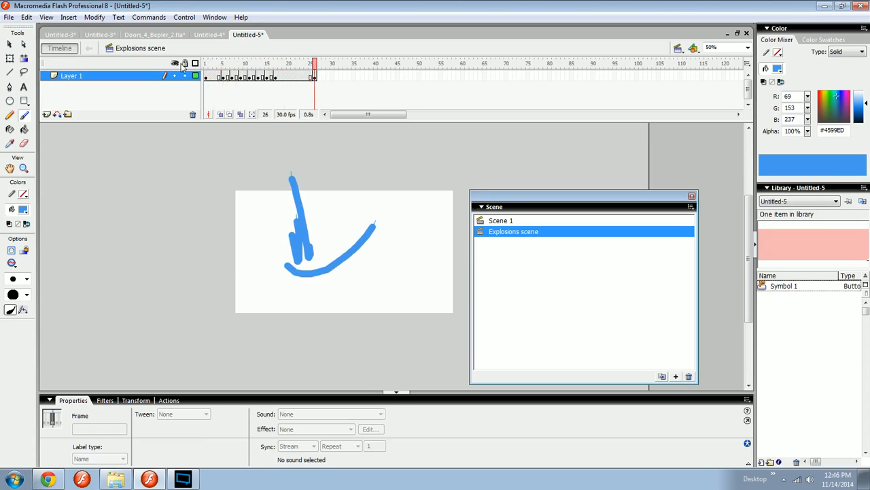
{"action": "key", "text": "F5"}
{"action": "key", "text": "F5"}
- Test the movie to watch the scenes play in sequence, and close the preview
{"action": "key", "text": "v"}
{"action": "left_click_drag", "start_coordinate": [357, 149], "coordinate": [384, 168]}
{"action": "key", "text": "ctrl+Return"}
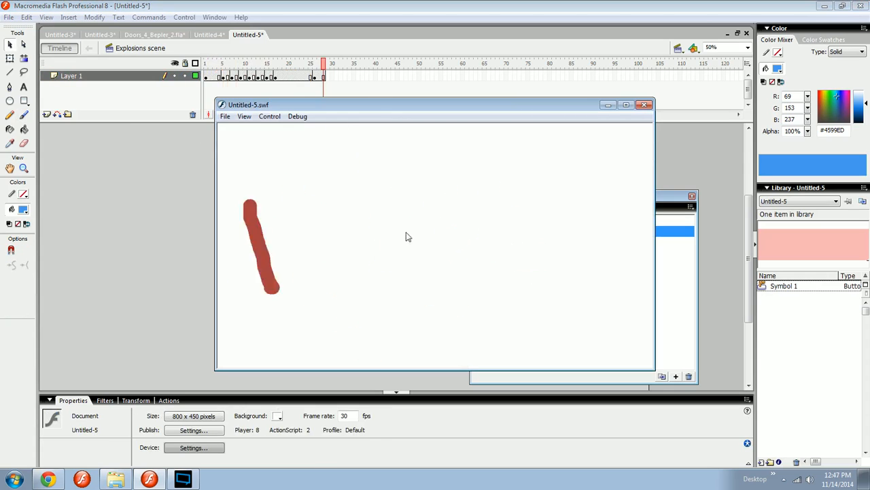
{"action": "left_click", "coordinate": [644, 104]}
- Add a third scene to the document and switch between Scene 1 and the Explosions scene
{"action": "left_click", "coordinate": [675, 376]}
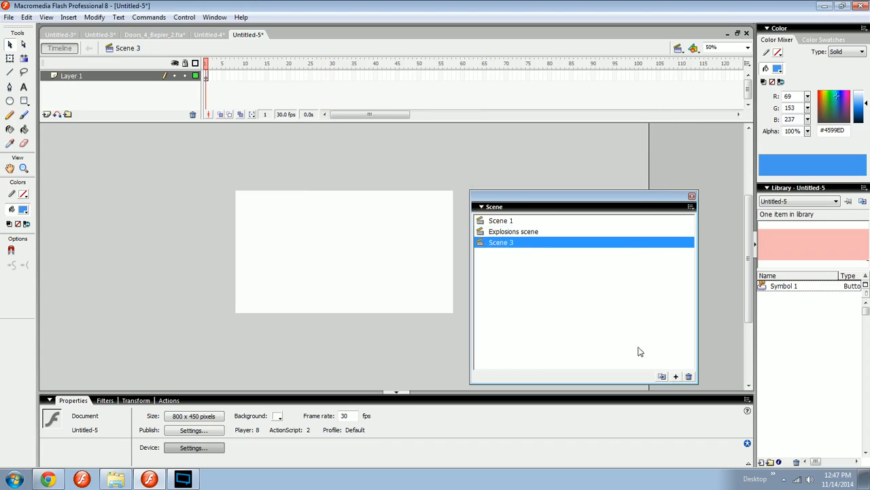
{"action": "left_click", "coordinate": [511, 231]}
{"action": "left_click", "coordinate": [510, 222]}
{"action": "left_click", "coordinate": [513, 231]}
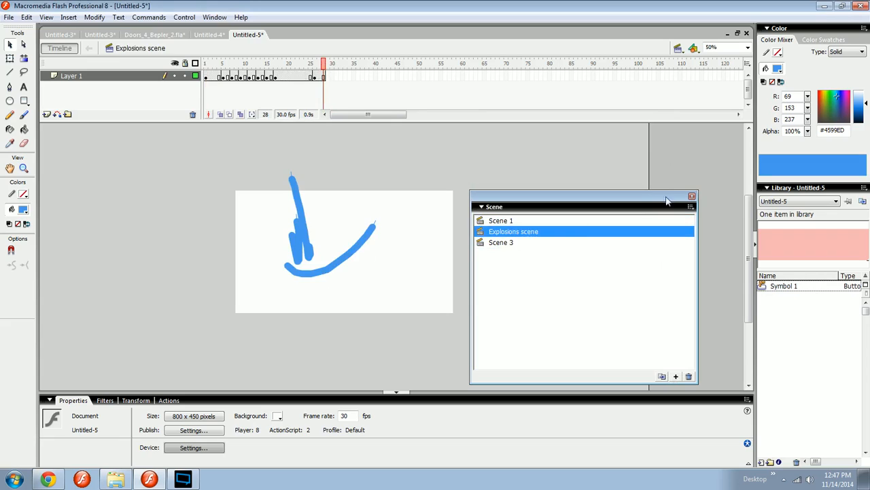
{"action": "mouse_move", "coordinate": [495, 236]}
{"action": "left_mouse_down"}
{"action": "mouse_move", "coordinate": [495, 262]}
{"action": "mouse_move", "coordinate": [498, 219]}
{"action": "mouse_move", "coordinate": [499, 242]}
{"action": "left_mouse_up"}
- Delete Scene 3 from the document
{"action": "left_click", "coordinate": [527, 244]}
{"action": "left_click", "coordinate": [689, 376]}
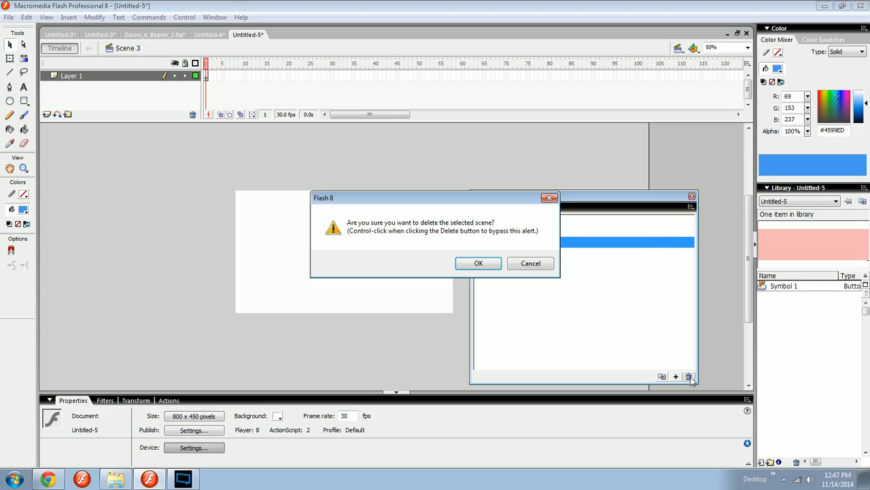
{"action": "left_click", "coordinate": [479, 264]}
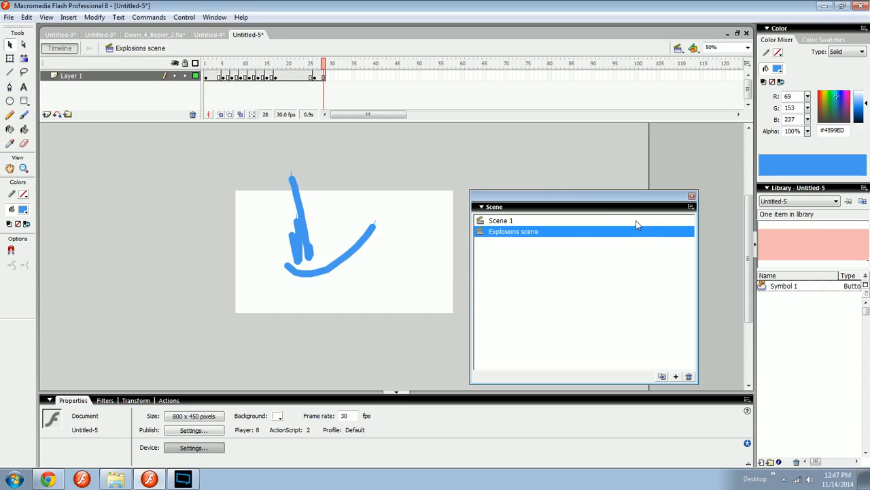
- Close the Scene panel, and briefly view the Web Services panel before closing it
{"action": "left_click", "coordinate": [691, 197]}
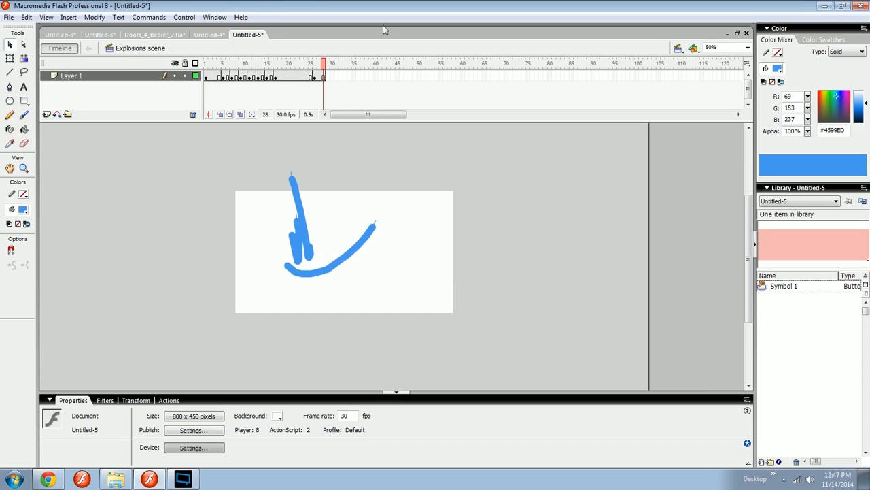
{"action": "left_click", "coordinate": [214, 17]}
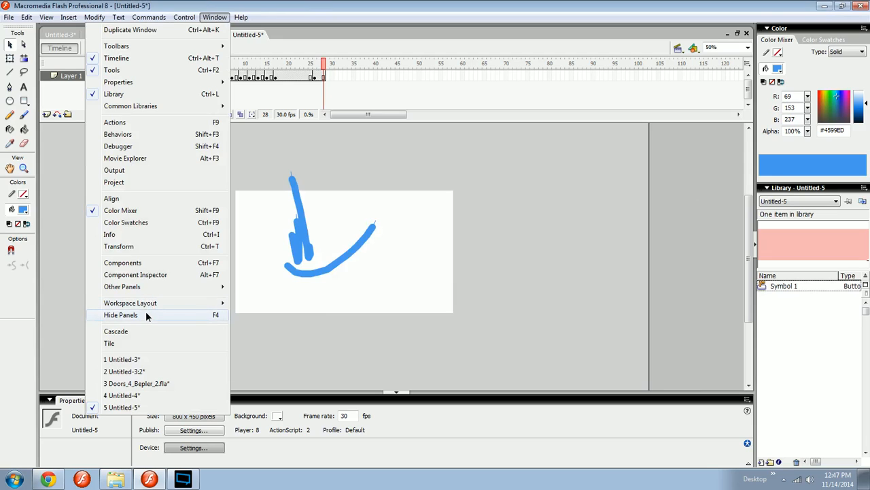
{"action": "mouse_move", "coordinate": [148, 289]}
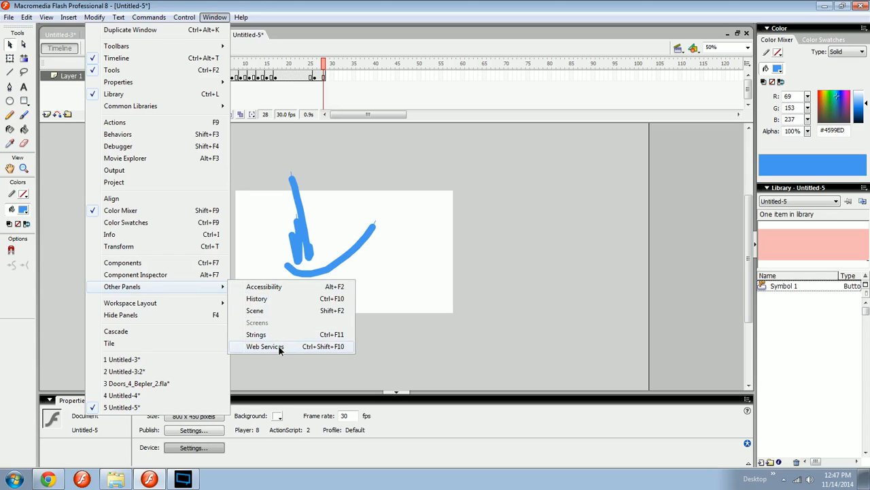
{"action": "left_click", "coordinate": [265, 346]}
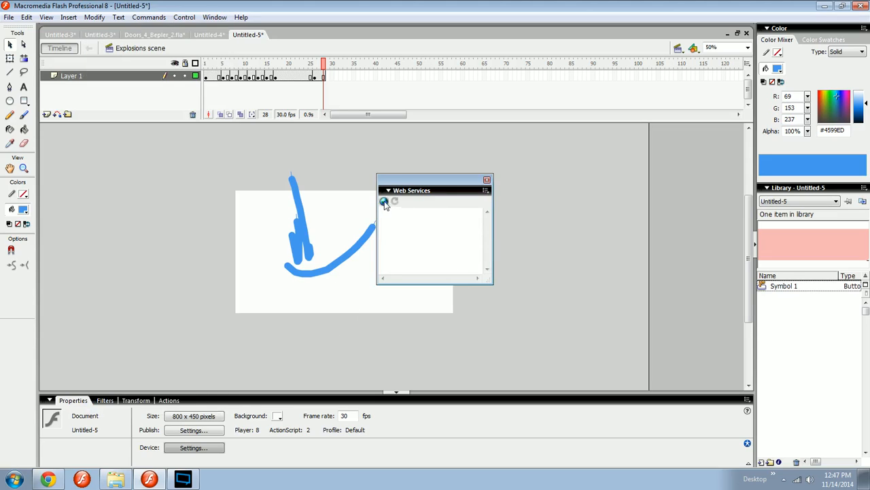
{"action": "left_click", "coordinate": [486, 181]}
- Open the Strings panel and examine the languages offered in its settings, cancelling without adding any
{"action": "left_click", "coordinate": [214, 17]}
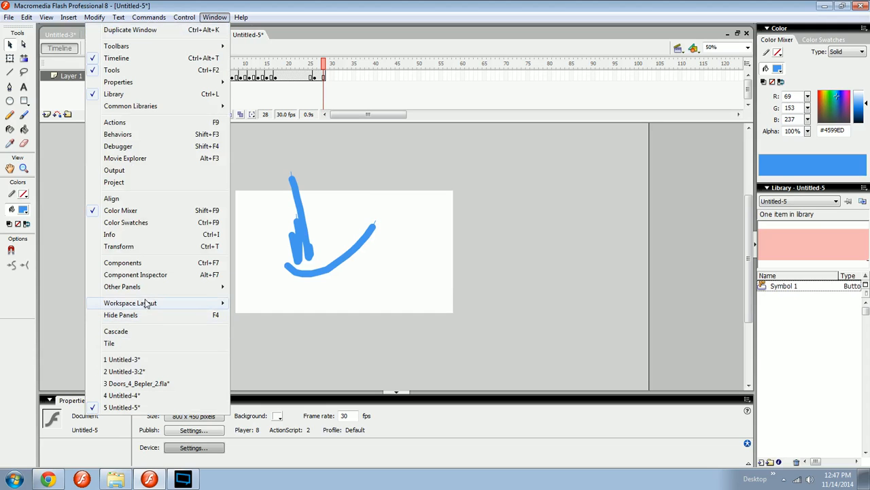
{"action": "mouse_move", "coordinate": [136, 286]}
{"action": "left_click", "coordinate": [278, 331]}
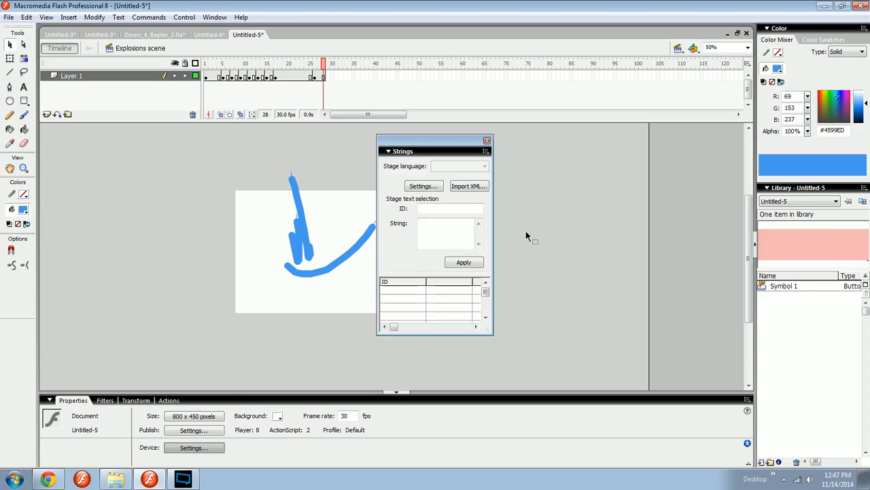
{"action": "left_click", "coordinate": [429, 188]}
{"action": "left_click", "coordinate": [346, 187]}
{"action": "left_click", "coordinate": [346, 207]}
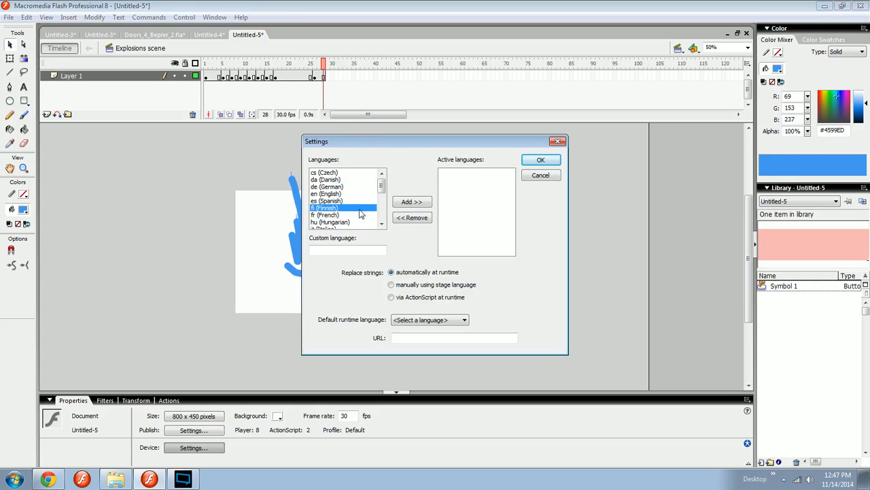
{"action": "left_click", "coordinate": [345, 188]}
{"action": "left_click", "coordinate": [345, 207]}
{"action": "left_click", "coordinate": [346, 213]}
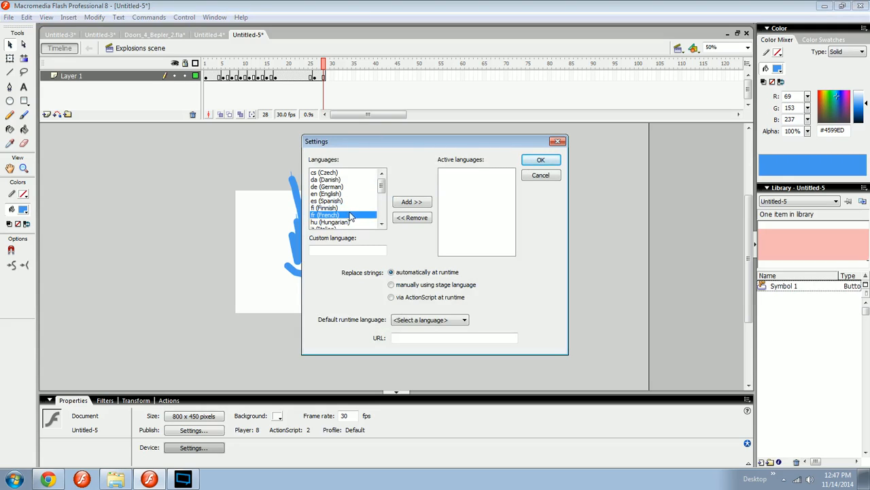
{"action": "left_click", "coordinate": [539, 175]}
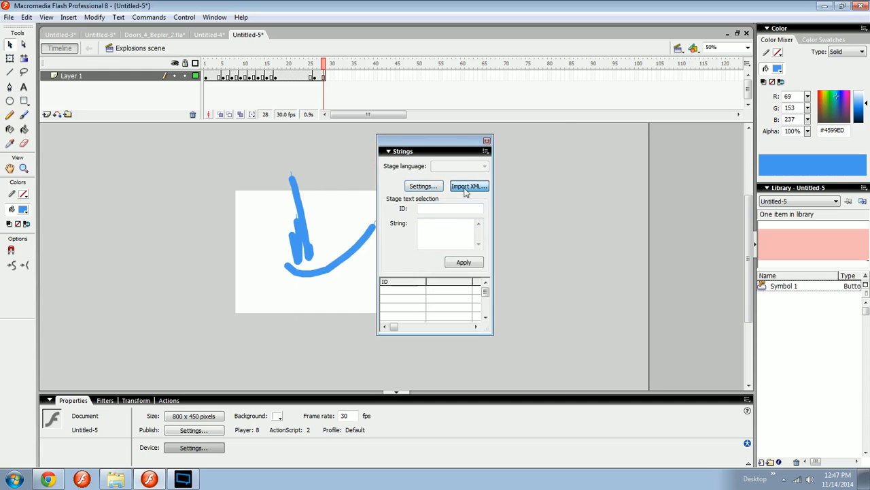
- Look through the Strings panel's XML import, ID field, Apply option and string table, and close the panel
{"action": "left_click", "coordinate": [467, 192]}
{"action": "left_click", "coordinate": [525, 265]}
{"action": "left_click", "coordinate": [442, 210]}
{"action": "left_click", "coordinate": [463, 263]}
{"action": "left_click_drag", "start_coordinate": [487, 293], "coordinate": [485, 309]}
{"action": "left_click", "coordinate": [419, 309]}
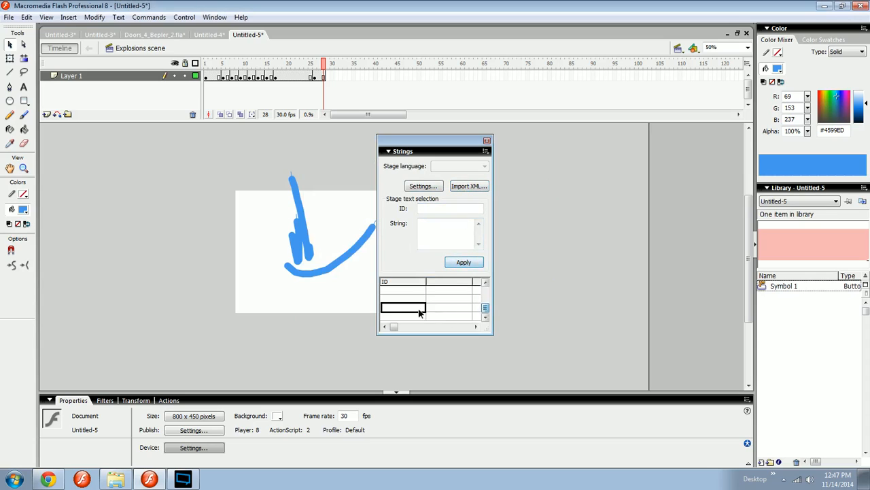
{"action": "left_click", "coordinate": [487, 140]}
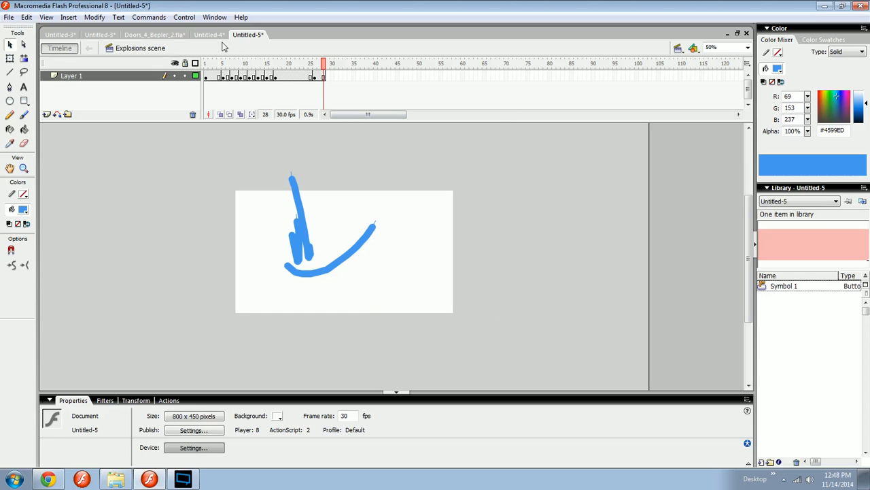
{"action": "left_click", "coordinate": [214, 17]}
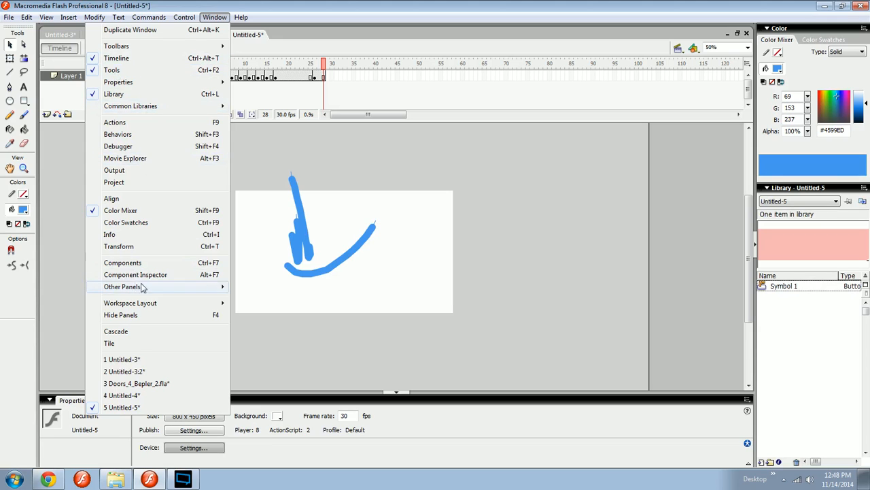
{"action": "mouse_move", "coordinate": [142, 288]}
{"action": "left_click", "coordinate": [349, 340]}
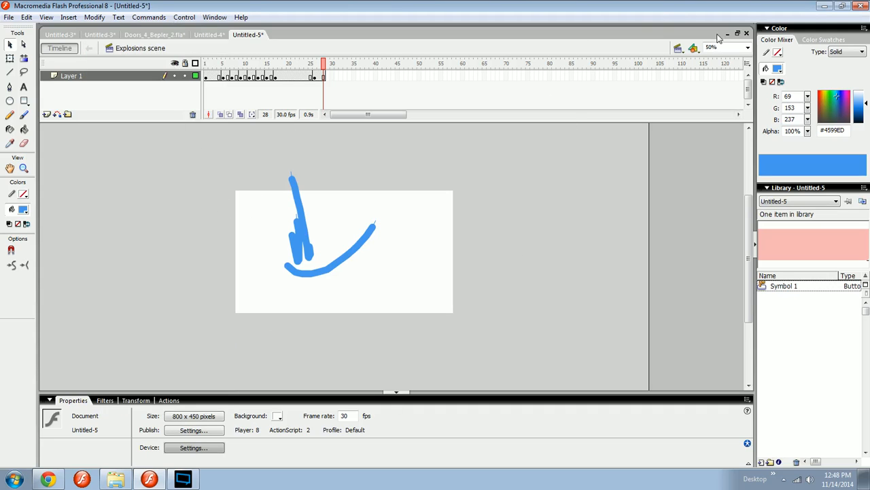
- Float the open document windows, rearrange them around the workspace, and maximize Untitled-5 again
{"action": "left_click", "coordinate": [738, 33]}
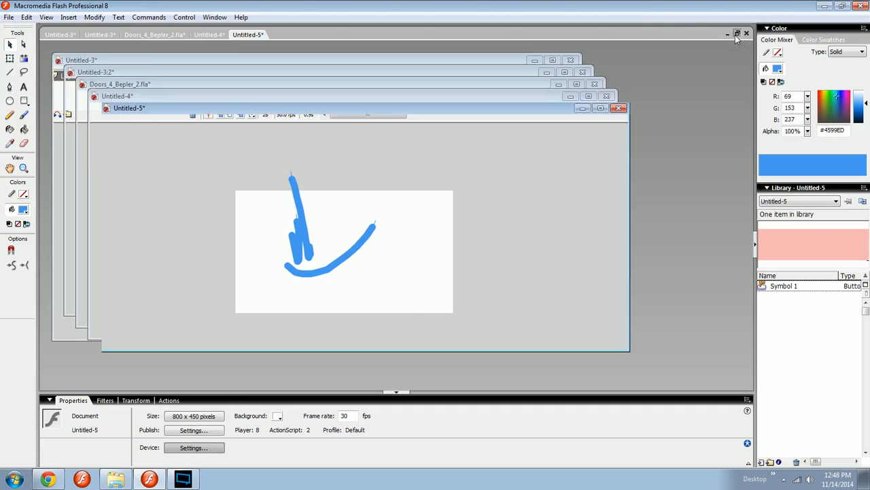
{"action": "left_click_drag", "start_coordinate": [537, 93], "coordinate": [659, 130]}
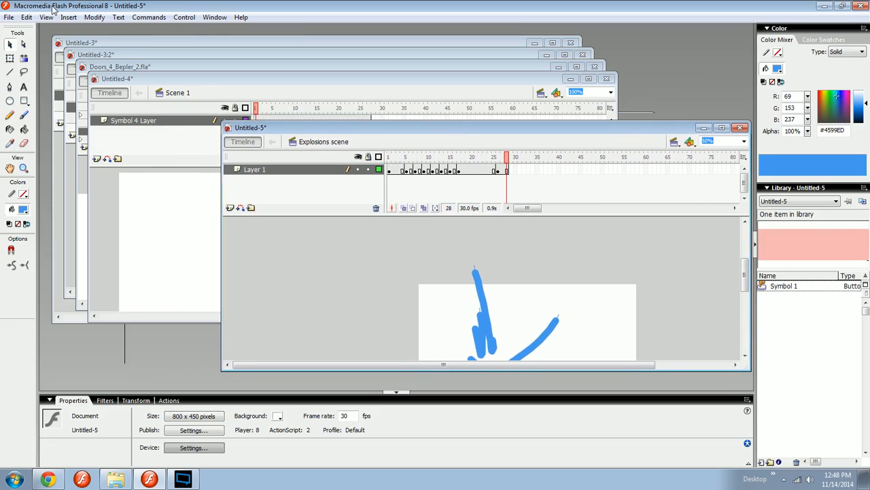
{"action": "left_click_drag", "start_coordinate": [316, 130], "coordinate": [369, 138]}
{"action": "left_click_drag", "start_coordinate": [350, 83], "coordinate": [270, 138]}
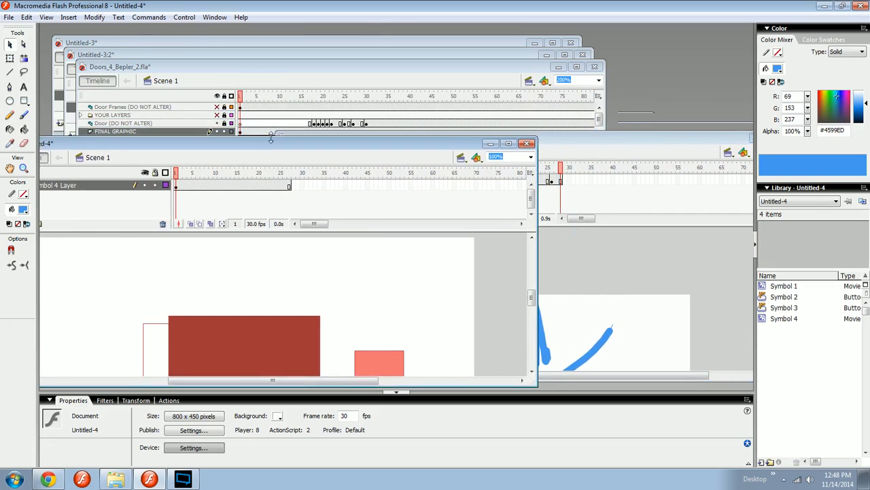
{"action": "left_click_drag", "start_coordinate": [381, 68], "coordinate": [349, 106]}
{"action": "left_click_drag", "start_coordinate": [401, 46], "coordinate": [356, 112]}
{"action": "left_click_drag", "start_coordinate": [631, 136], "coordinate": [482, 96]}
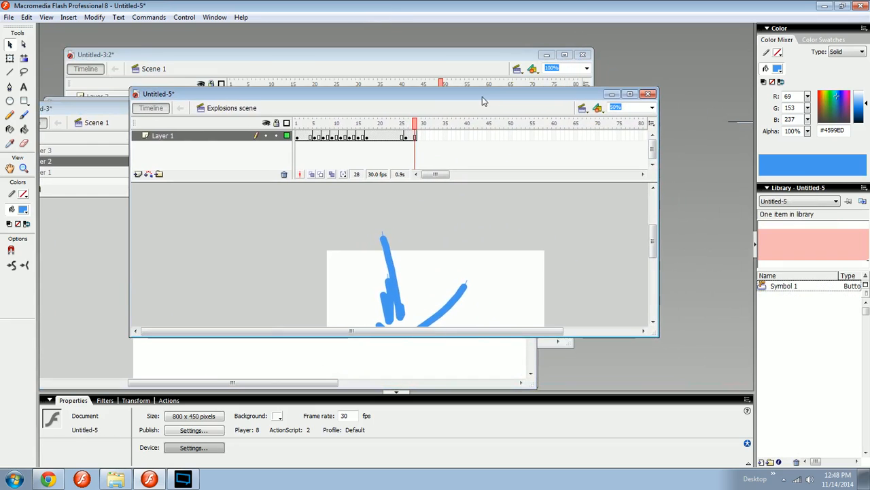
{"action": "left_click", "coordinate": [631, 94]}
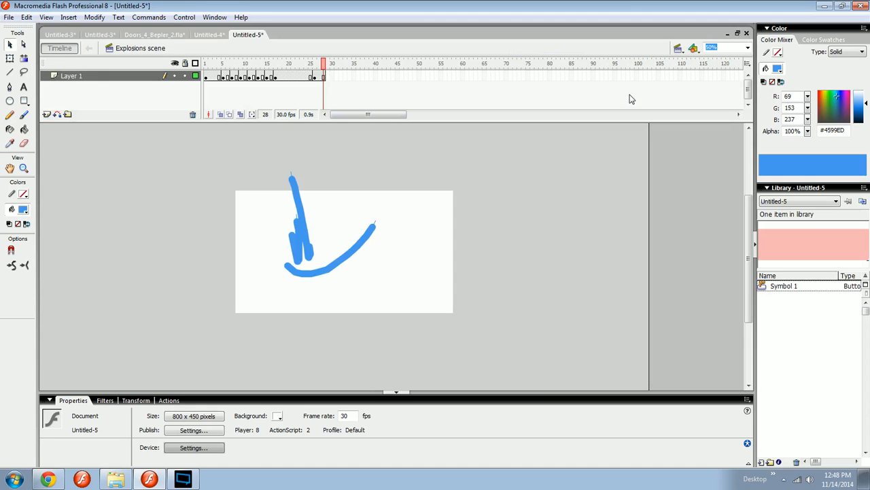
- Tile all open document windows, and adjust the heights of the Untitled-3:2 and Untitled-4 windows where they meet
{"action": "left_click", "coordinate": [214, 17]}
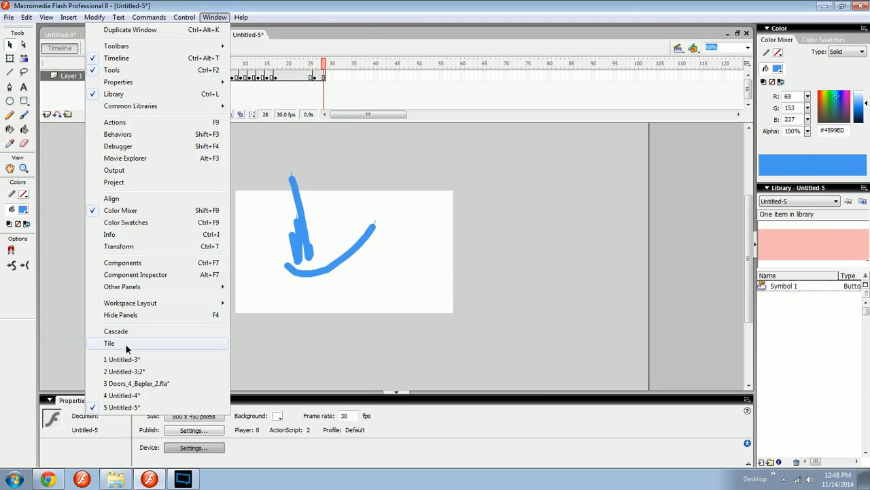
{"action": "left_click", "coordinate": [125, 343]}
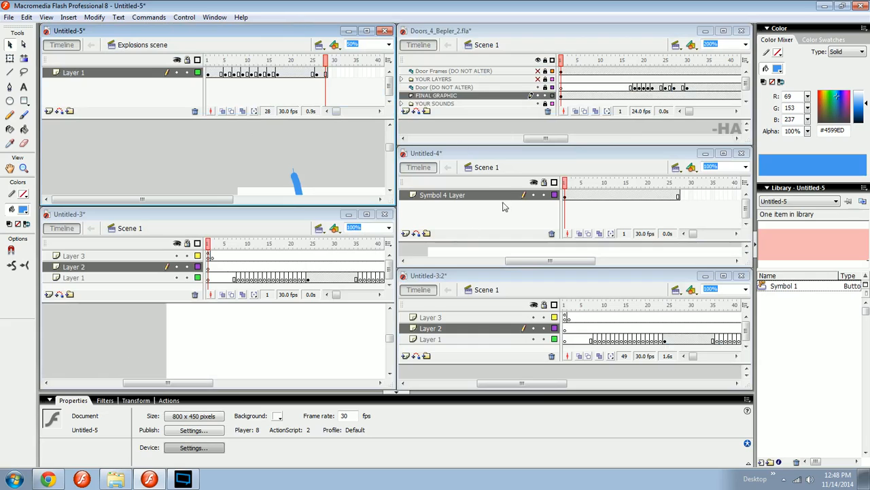
{"action": "left_click_drag", "start_coordinate": [491, 269], "coordinate": [498, 317]}
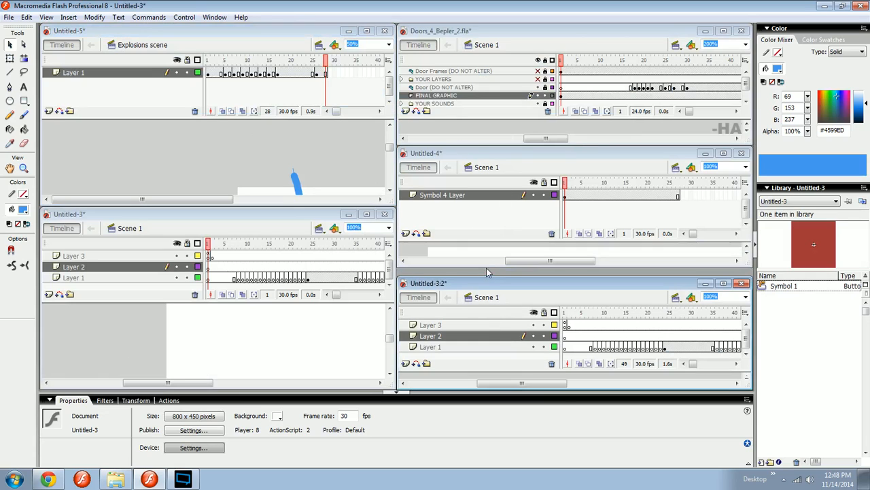
{"action": "left_click_drag", "start_coordinate": [485, 266], "coordinate": [483, 284]}
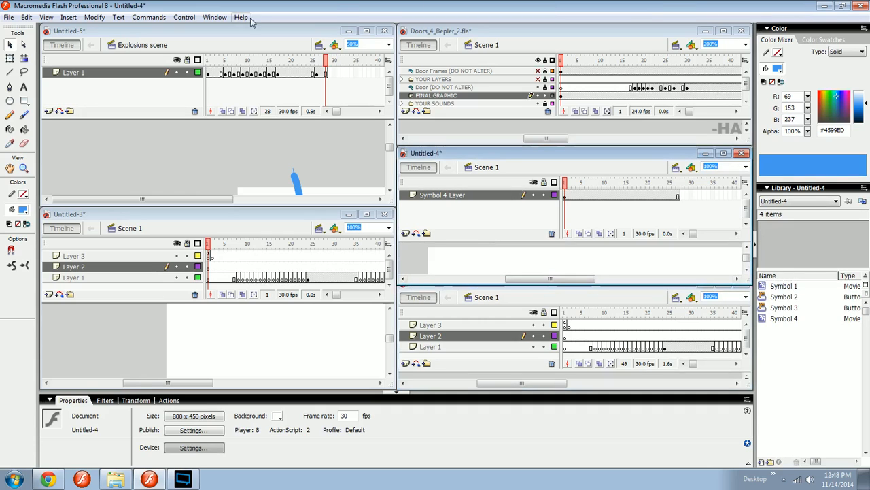
- Move the playhead to frame 2 in the Untitled-4 window and to frame 21 in the Untitled-3:2 window
{"action": "left_click", "coordinate": [564, 182]}
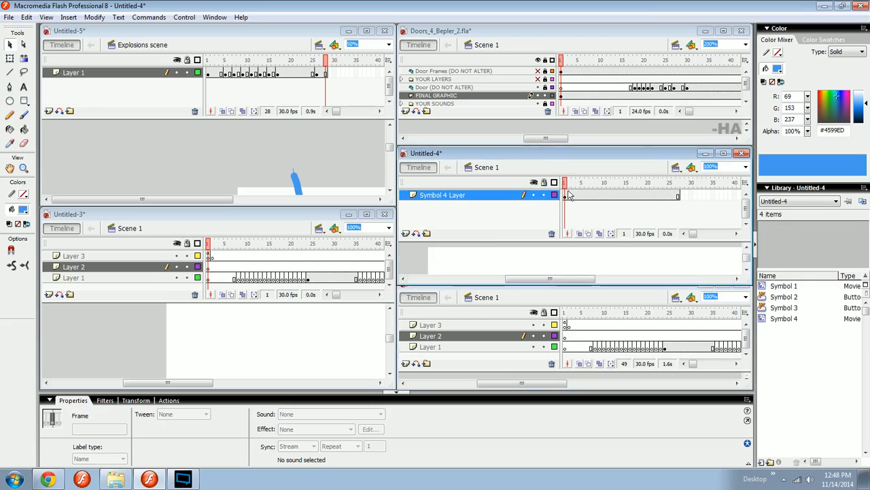
{"action": "left_click_drag", "start_coordinate": [566, 183], "coordinate": [570, 185]}
{"action": "left_click", "coordinate": [621, 302]}
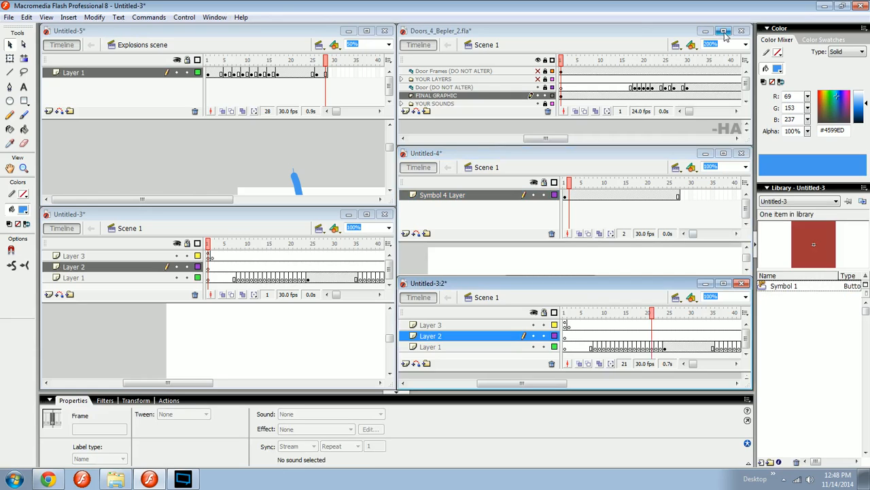
- Cascade all open document windows, and maximize the Untitled-3:2 window and restore it to its cascaded size
{"action": "left_click", "coordinate": [215, 17]}
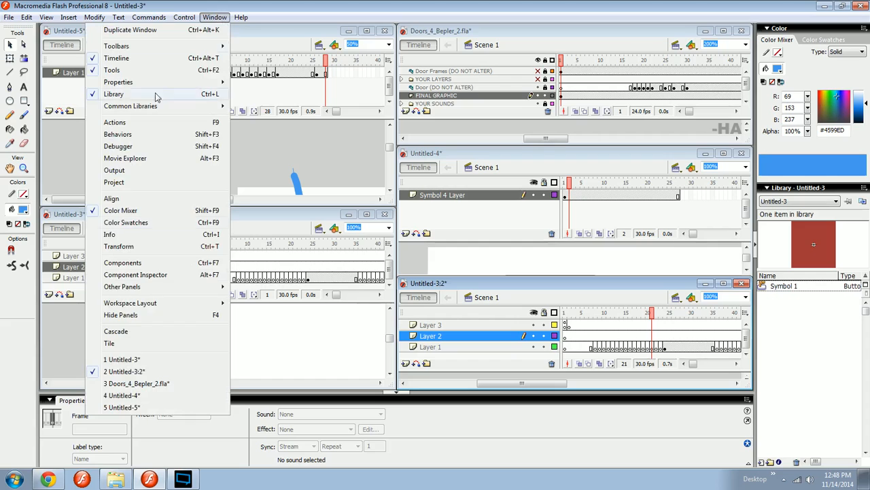
{"action": "left_click", "coordinate": [115, 332]}
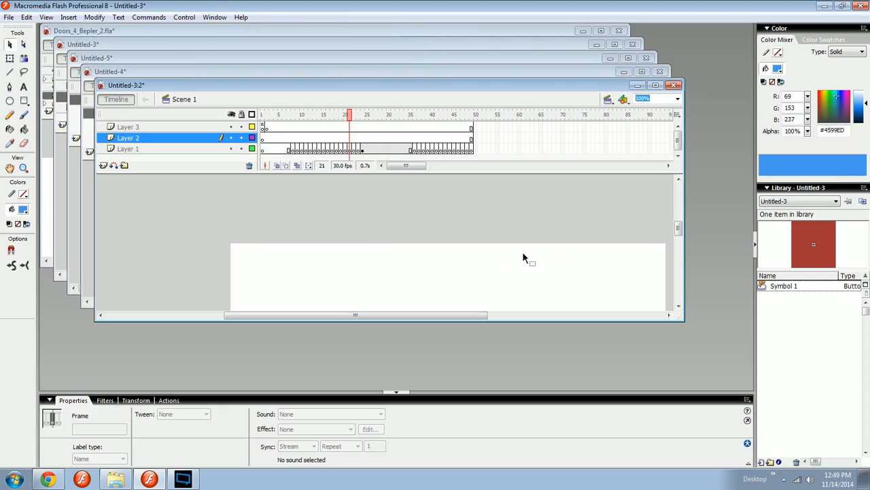
{"action": "left_click", "coordinate": [655, 85]}
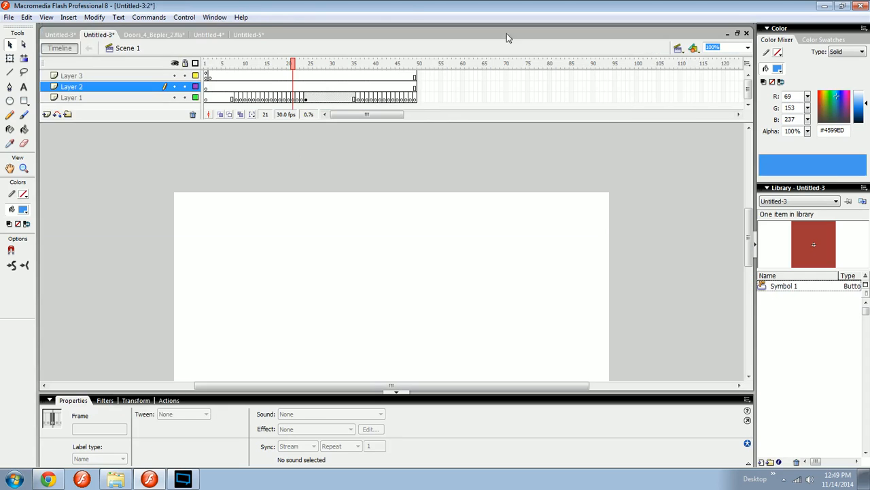
{"action": "left_click", "coordinate": [738, 34]}
- Tile all open document windows and maximize the Untitled-4 window
{"action": "left_click", "coordinate": [214, 17]}
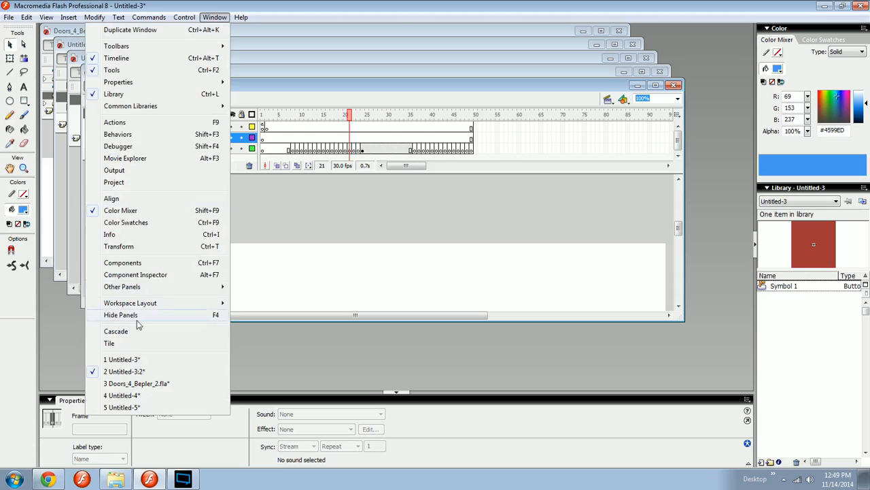
{"action": "left_click", "coordinate": [119, 343]}
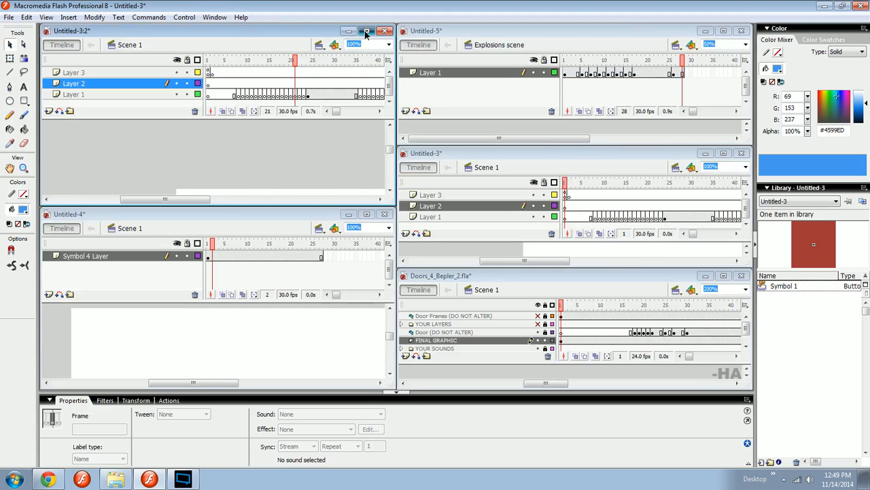
{"action": "left_click", "coordinate": [366, 213]}
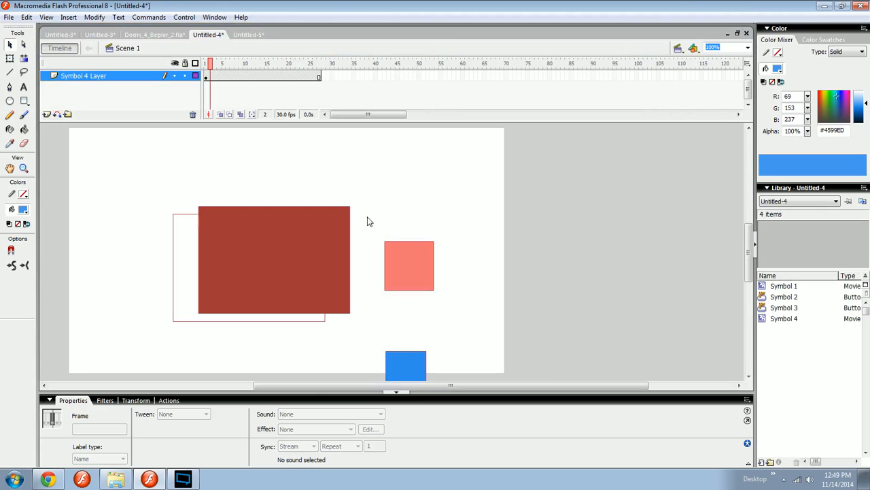
- Switch through the open documents Untitled-3, Doors_4_Bepler_2.fla and Untitled-4, ending on Untitled-5
{"action": "left_click", "coordinate": [71, 34]}
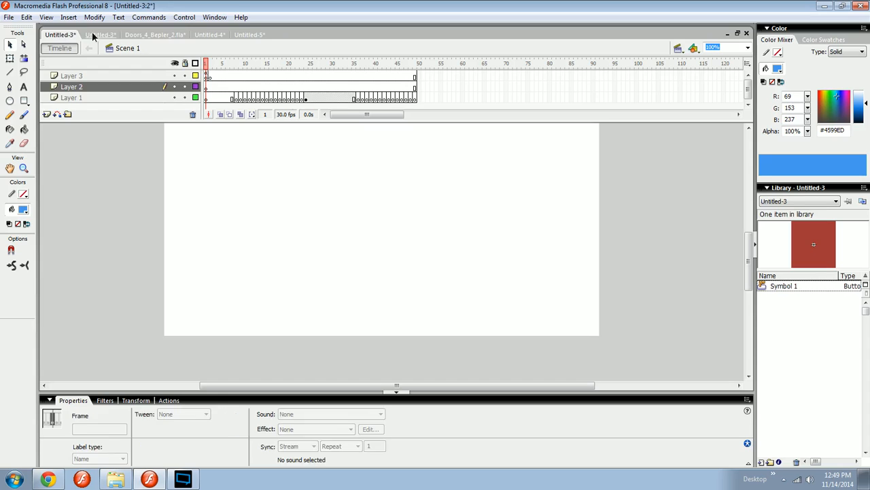
{"action": "left_click", "coordinate": [142, 34]}
{"action": "left_click", "coordinate": [215, 36]}
{"action": "left_click", "coordinate": [249, 35]}
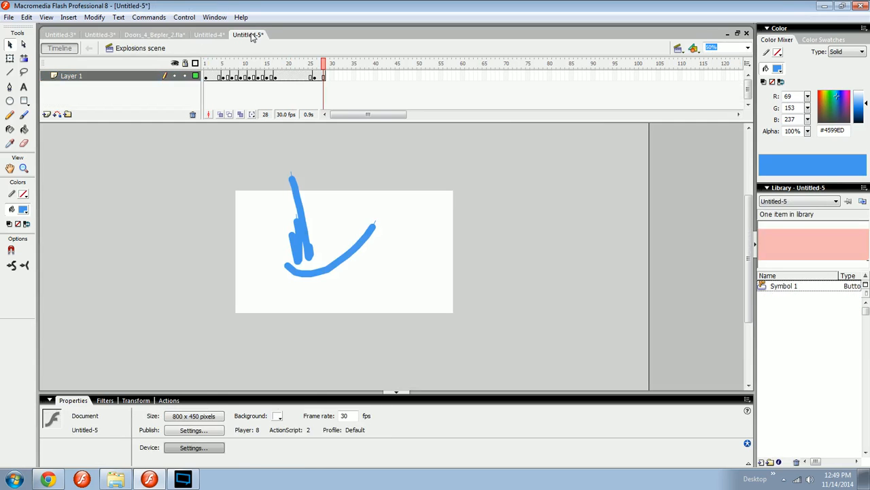
- Activate Untitled-3:2, Untitled-4 and Untitled-3 in turn from the list of open documents
{"action": "left_click", "coordinate": [214, 17]}
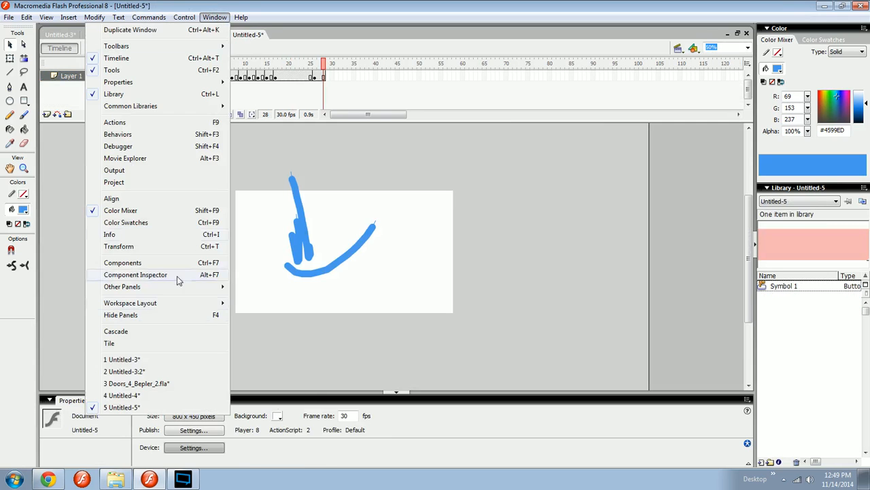
{"action": "left_click", "coordinate": [123, 371]}
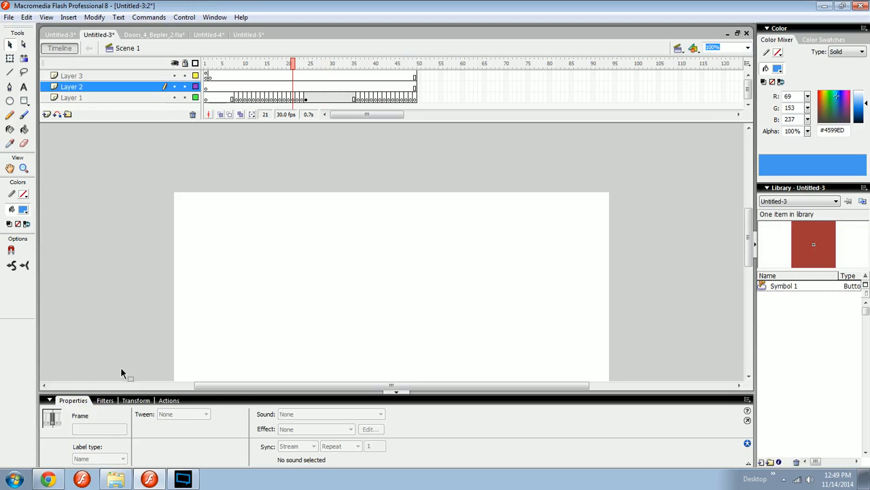
{"action": "left_click", "coordinate": [214, 17]}
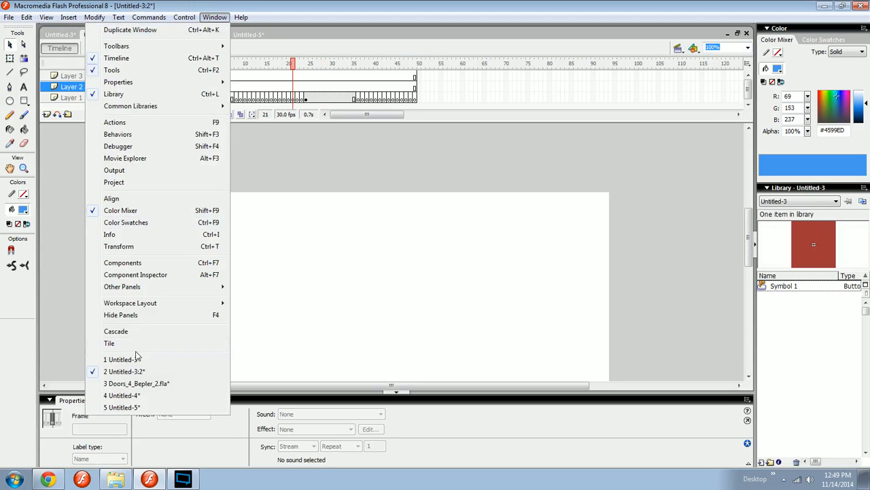
{"action": "left_click", "coordinate": [119, 391]}
{"action": "left_click", "coordinate": [214, 17]}
{"action": "left_click", "coordinate": [136, 360]}
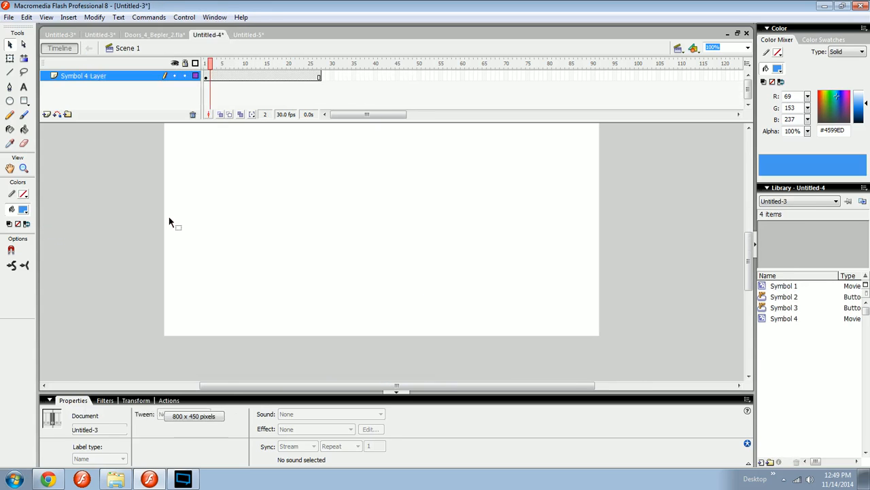
- Cascade the document windows again, and bring Untitled-4 and Untitled-3 to the front in turn
{"action": "left_click", "coordinate": [215, 17]}
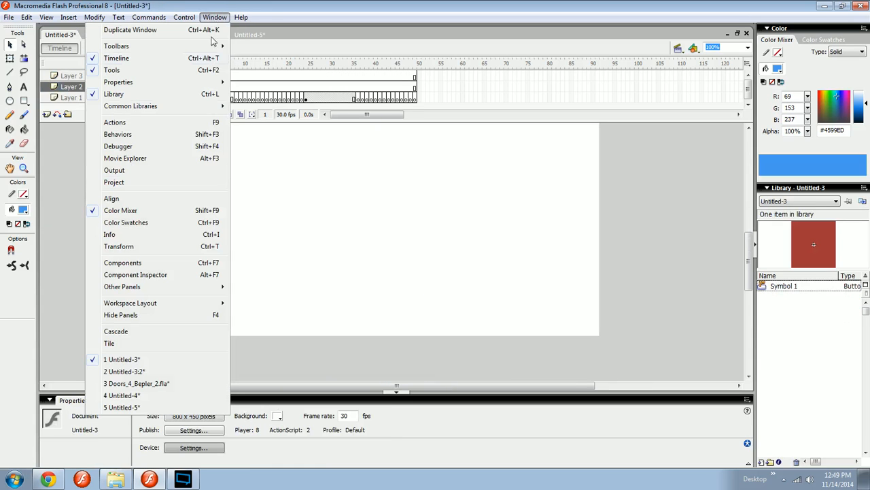
{"action": "left_click", "coordinate": [126, 332]}
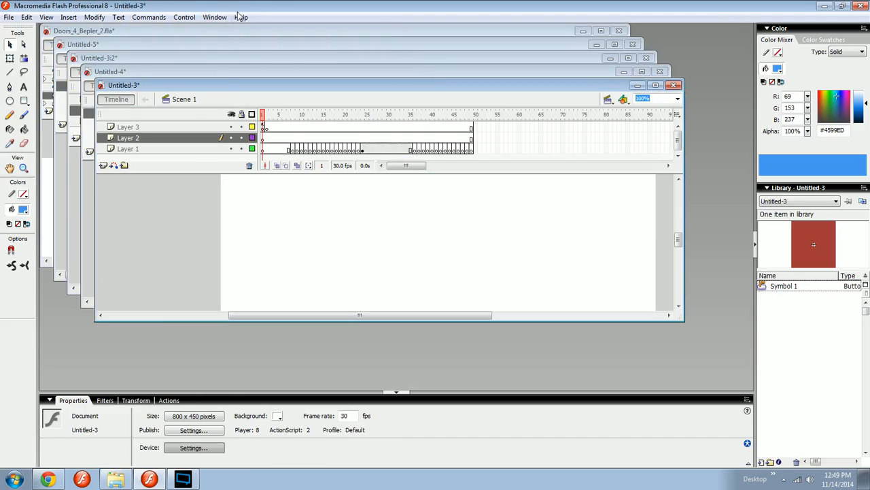
{"action": "left_click", "coordinate": [216, 19]}
{"action": "left_click", "coordinate": [122, 395]}
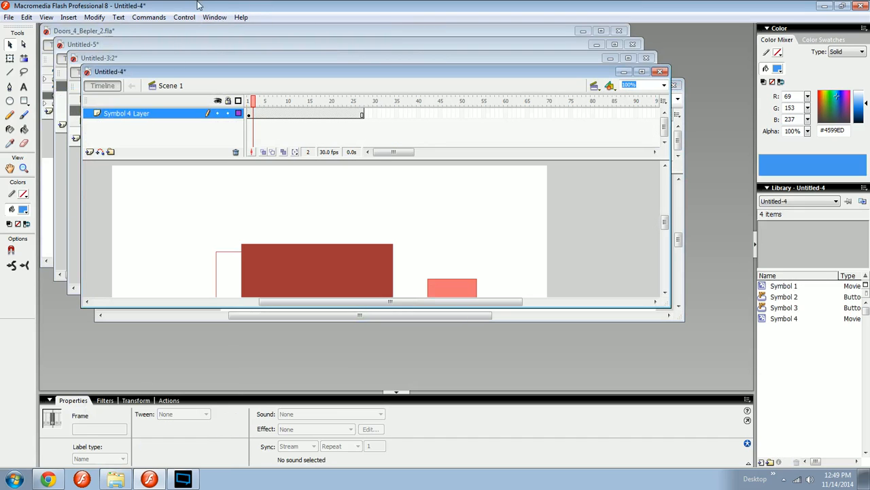
{"action": "left_click", "coordinate": [211, 19]}
{"action": "left_click", "coordinate": [123, 359]}
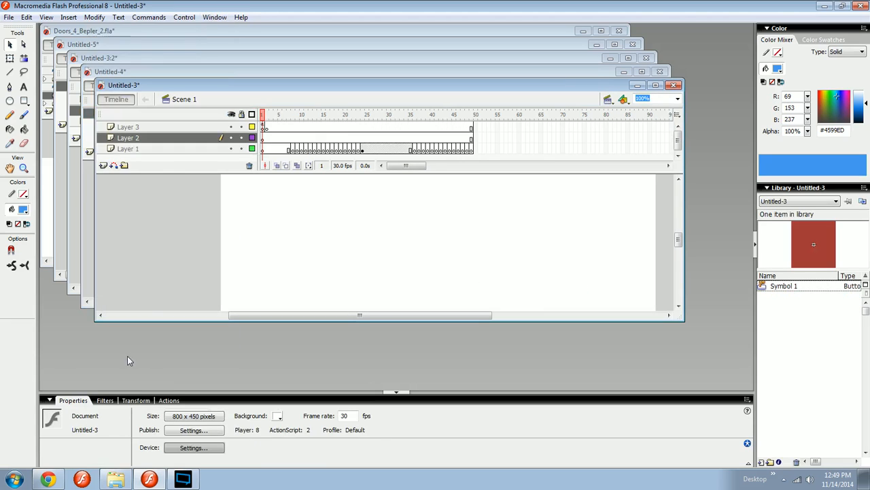
- Bring the Untitled-5 window to the front and play its Explosions scene from frame 1
{"action": "left_click", "coordinate": [214, 17]}
{"action": "left_click", "coordinate": [122, 408]}
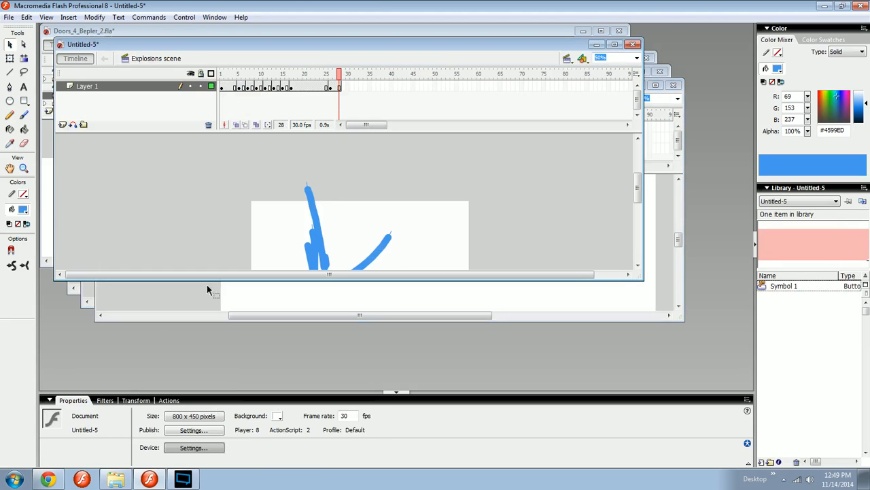
{"action": "left_click_drag", "start_coordinate": [326, 74], "coordinate": [204, 76]}
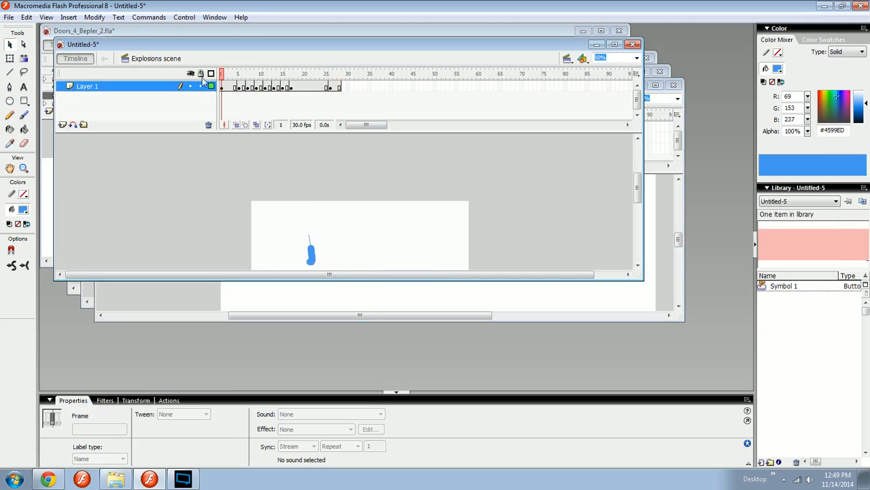
{"action": "key", "text": "Return"}
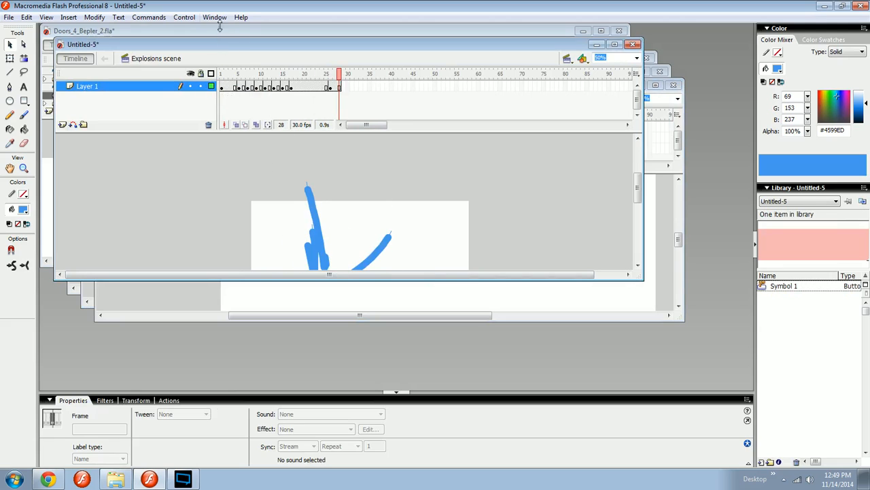